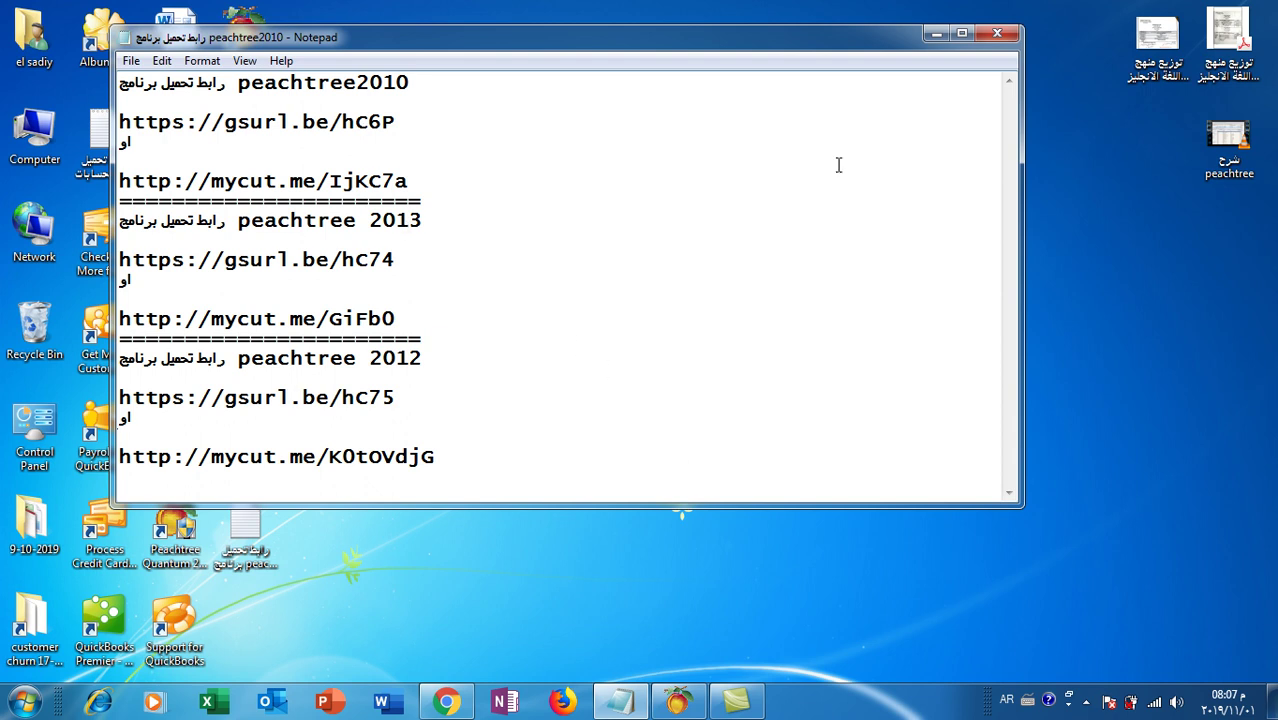
Switch to Peachtree Accounting and start creating a new company without keeping the HP OTh company open.
click(932, 37)
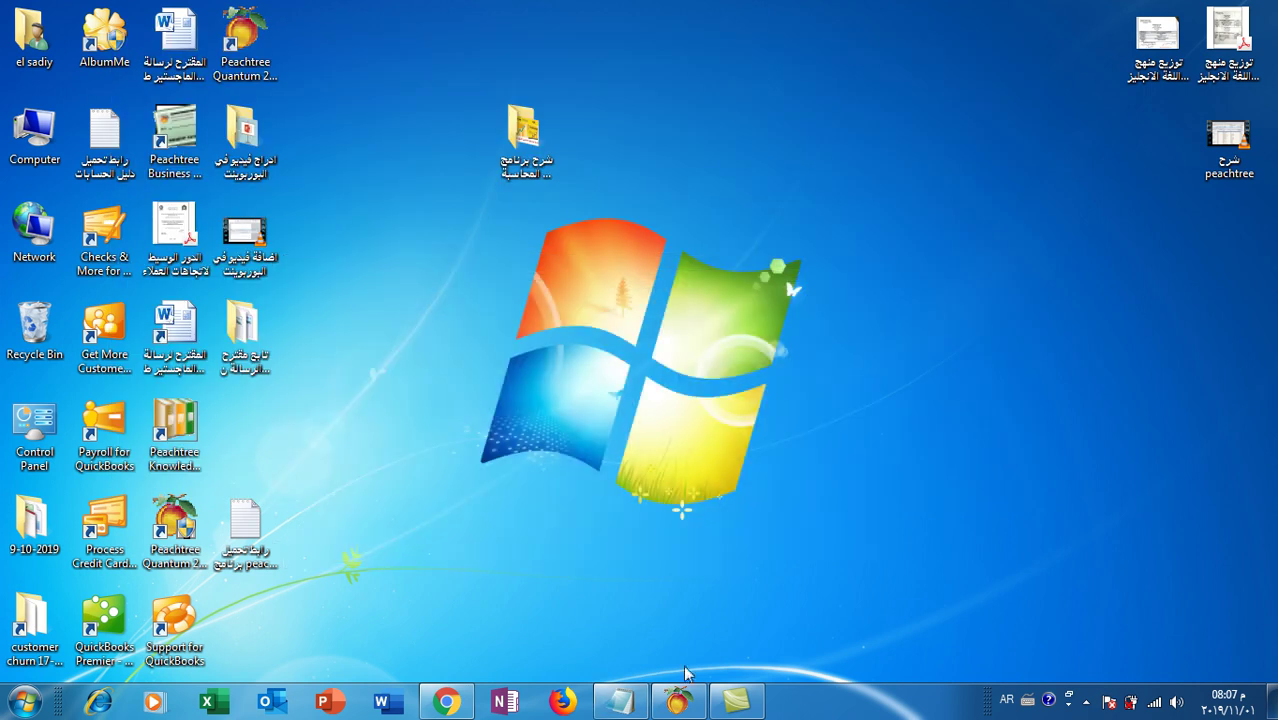
click(678, 705)
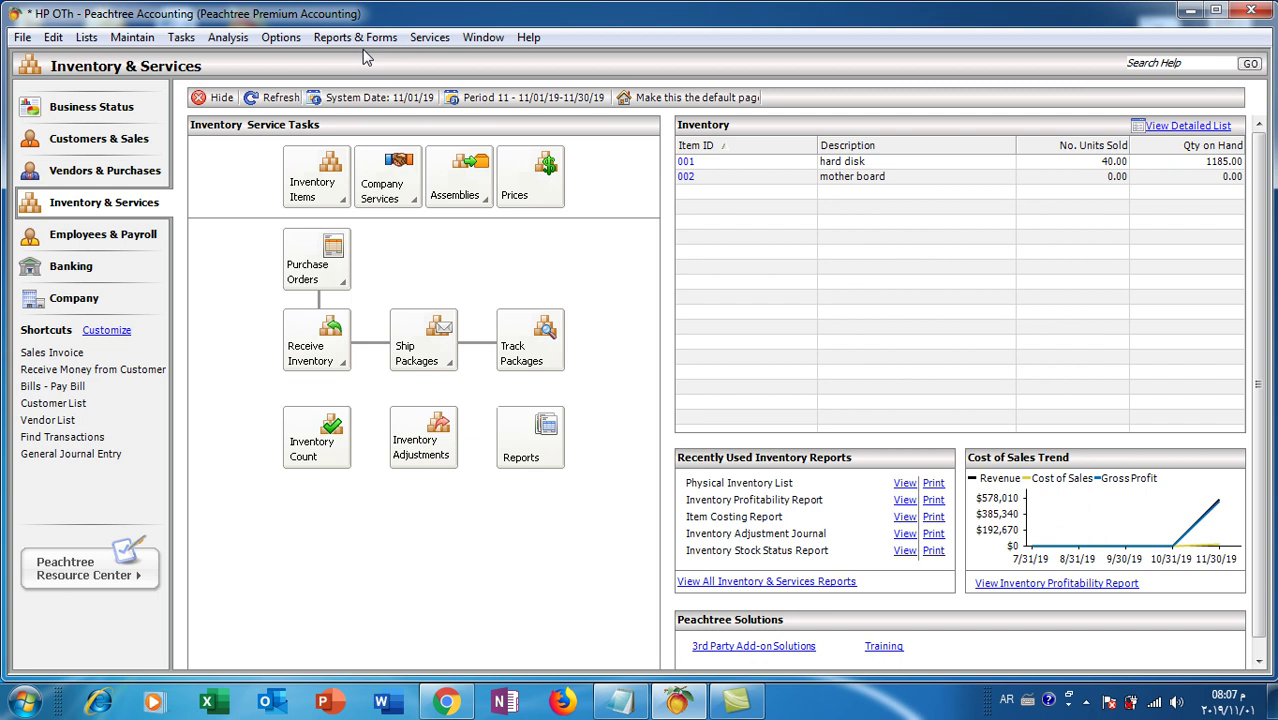
click(22, 38)
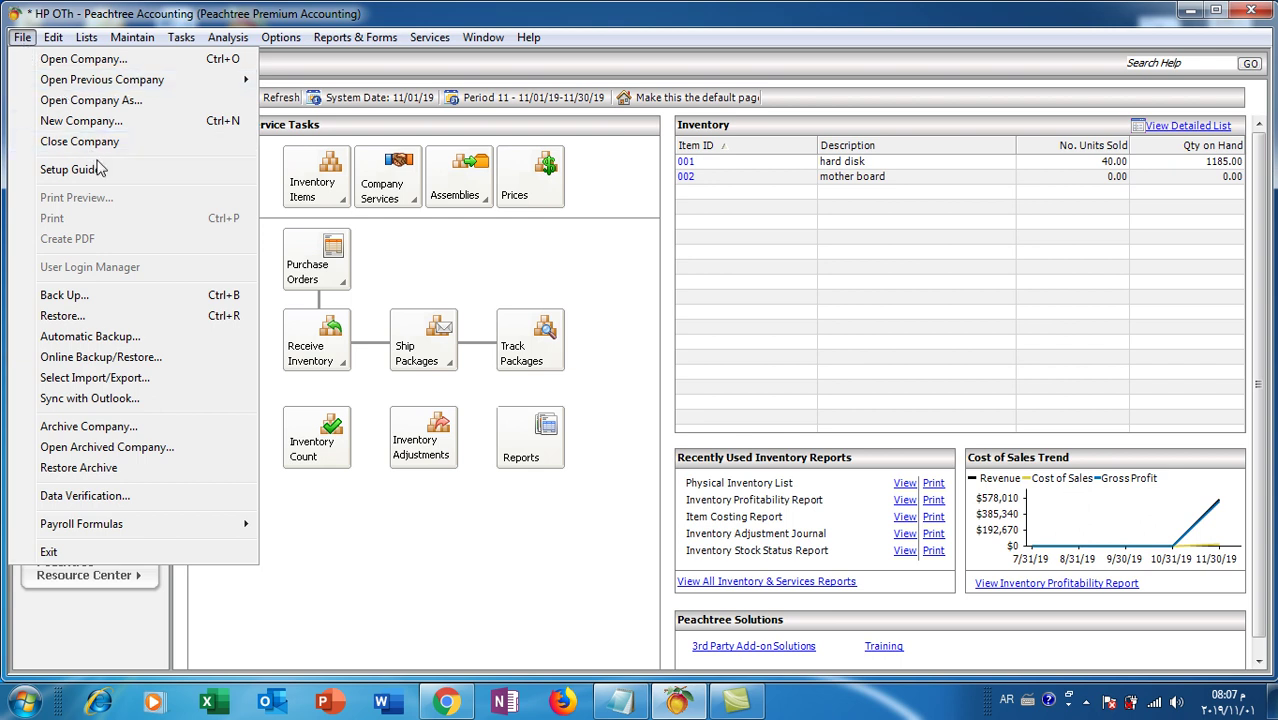
click(88, 122)
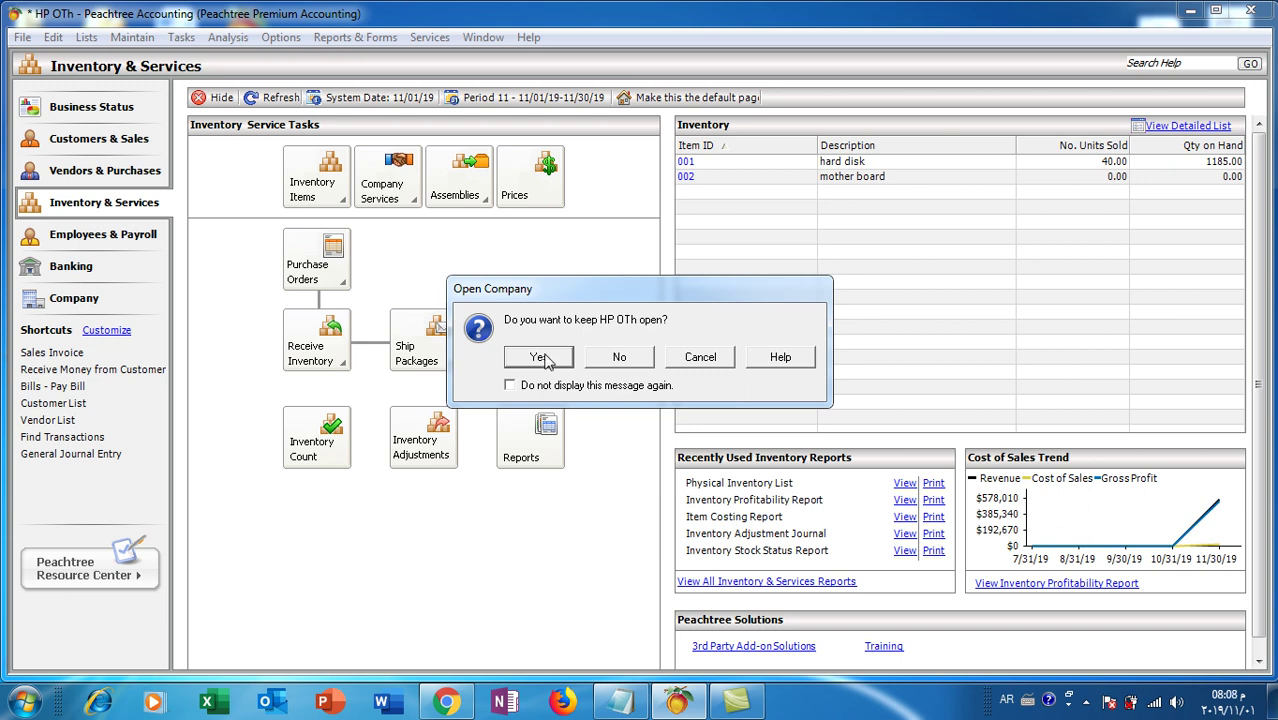
click(621, 365)
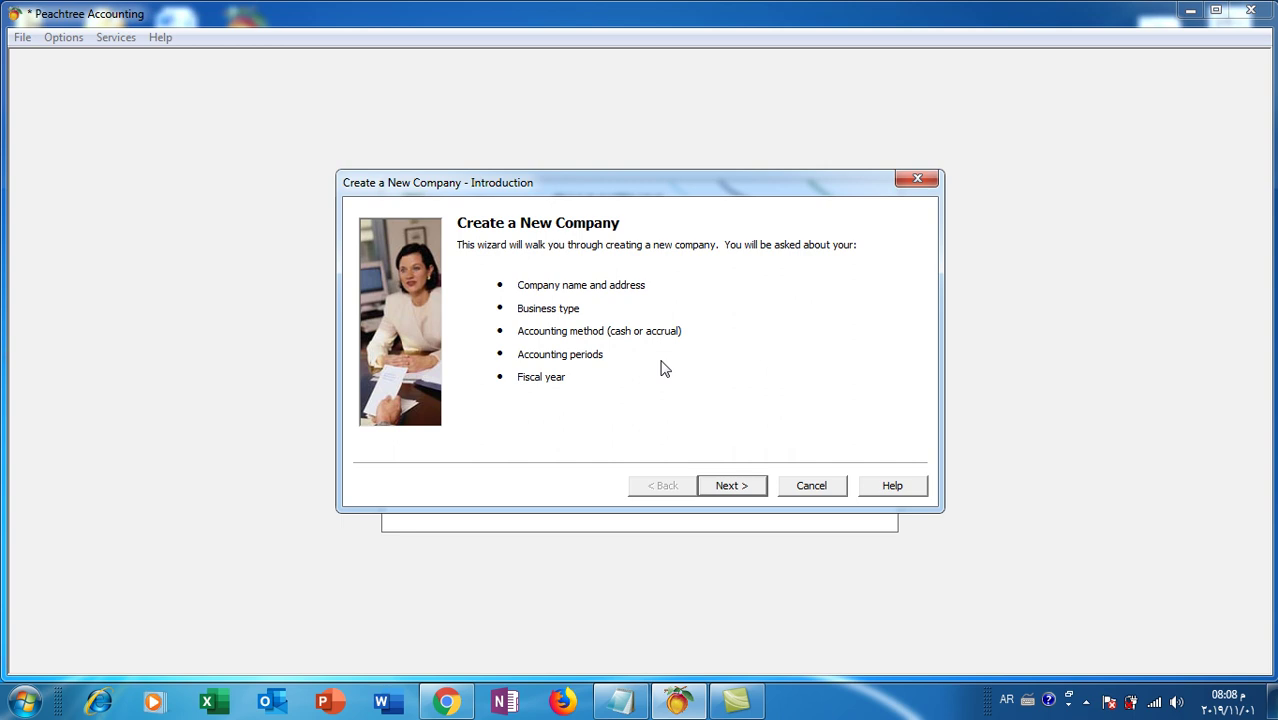
Choose Peachtree Premium Accounting 2010 as the product for the new company and continue to the company information.
click(733, 486)
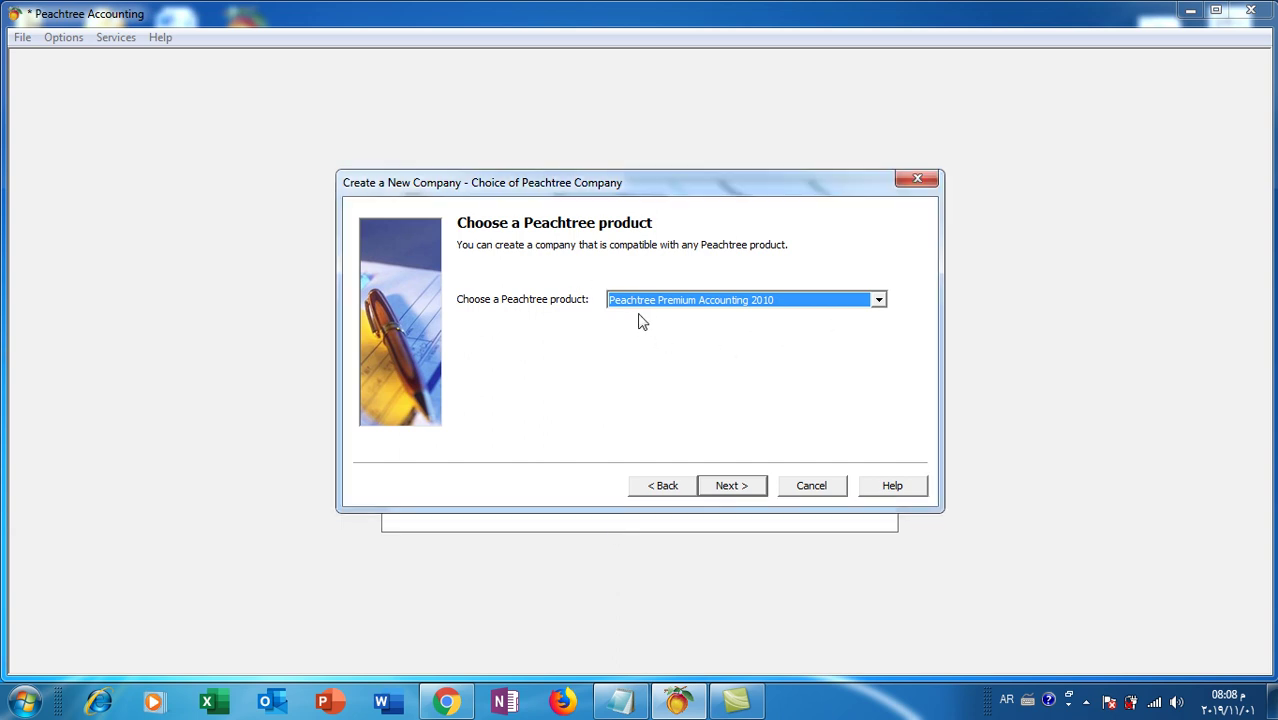
click(880, 301)
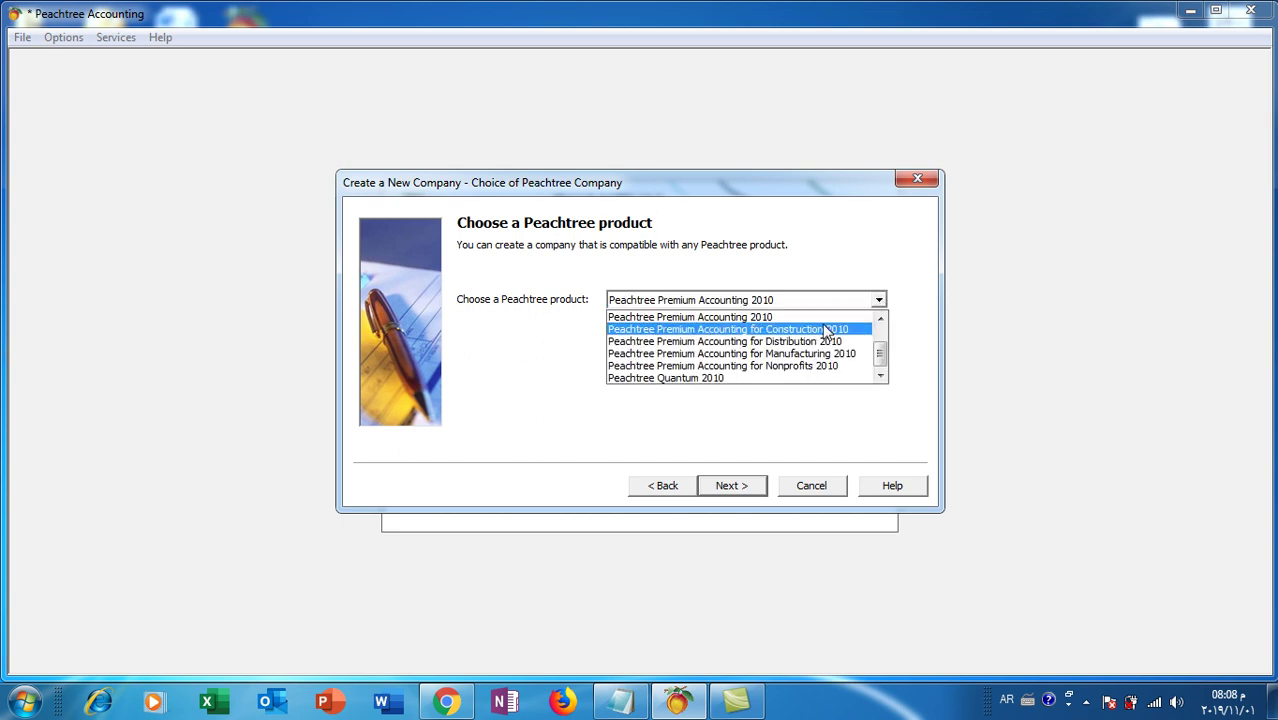
click(793, 435)
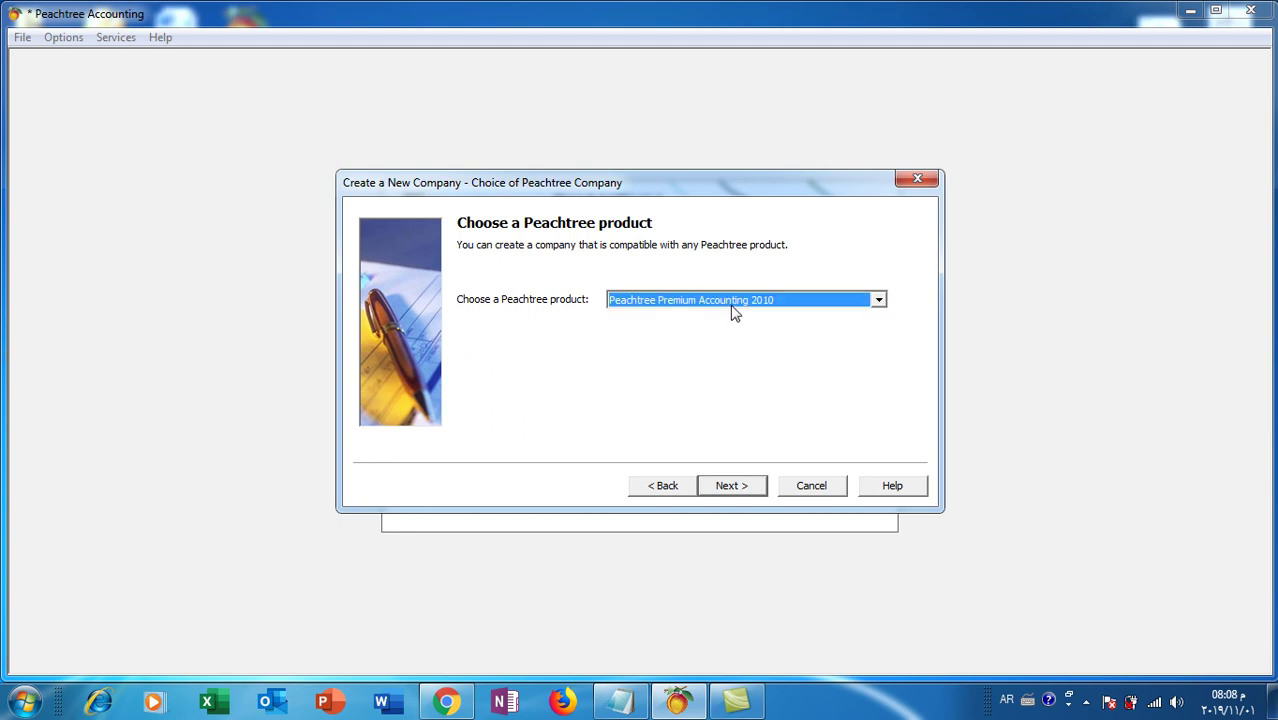
click(732, 488)
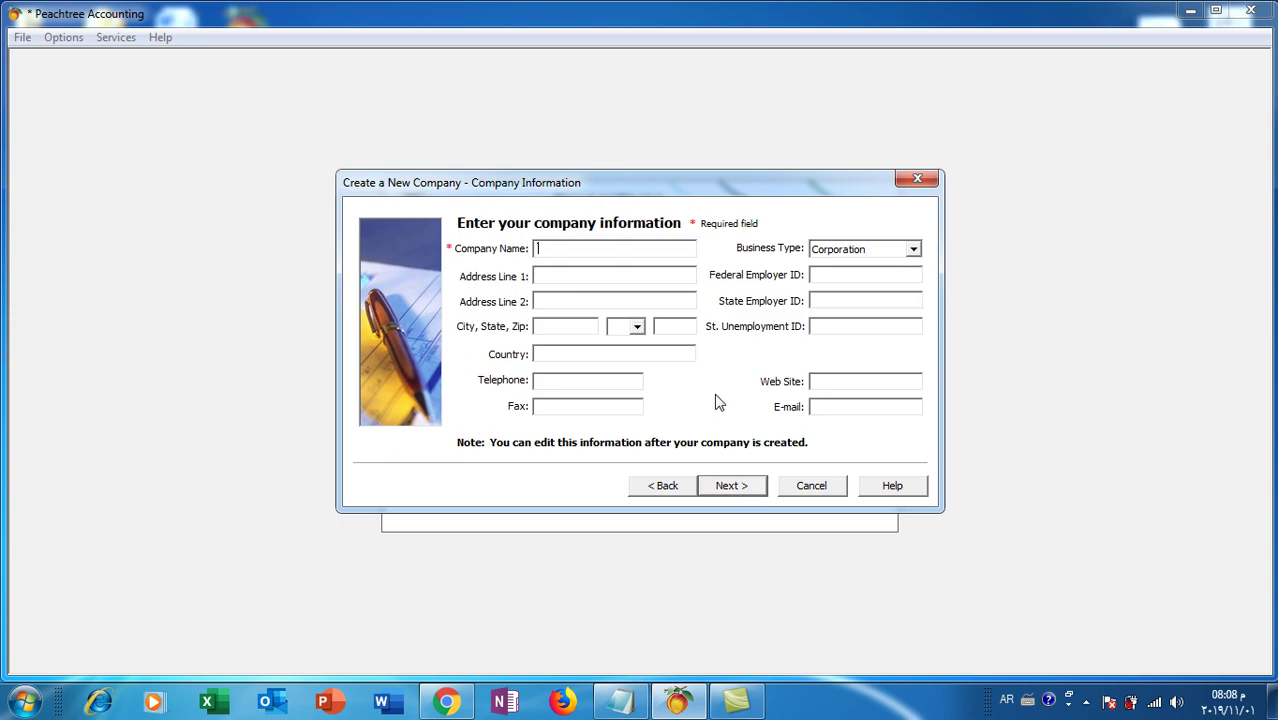
Enter Hasib Co as the company name and fill in the telephone and fax numbers.
click(558, 245)
key(alt+shift)
text(Hasib )
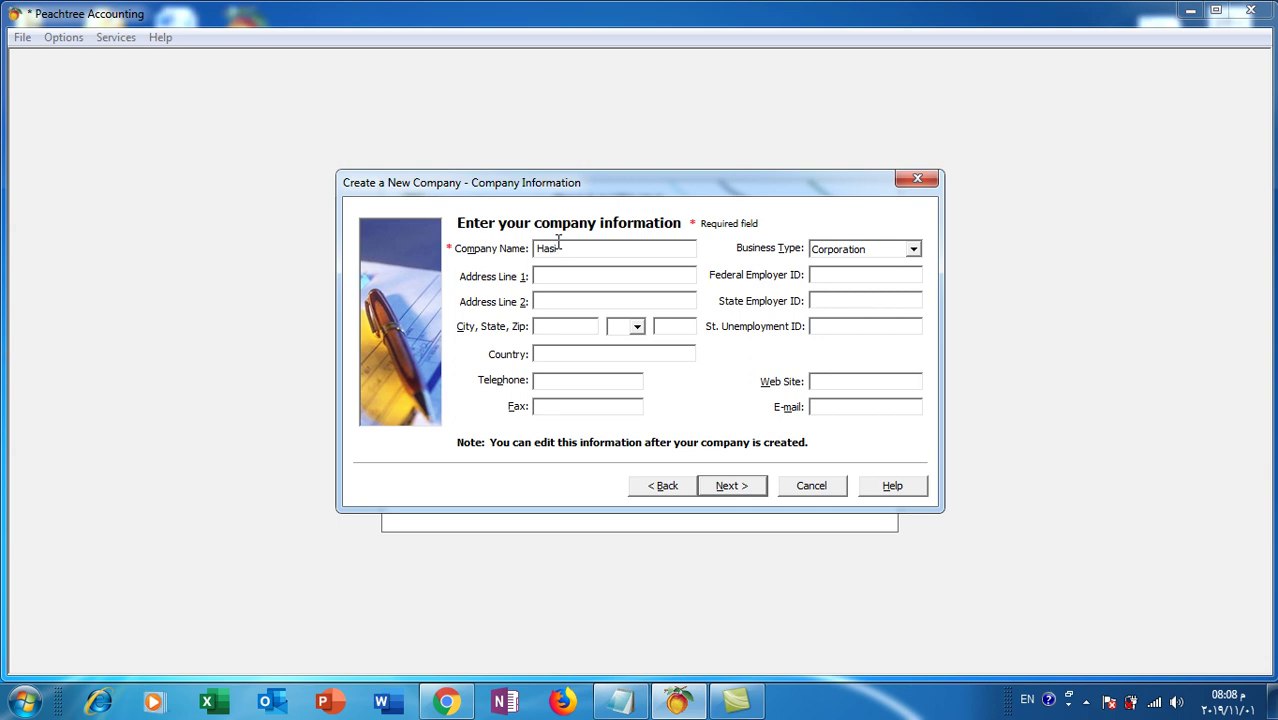
text(Co)
click(558, 378)
text(2133)
text(2333)
click(569, 408)
text(333)
key(Tab)
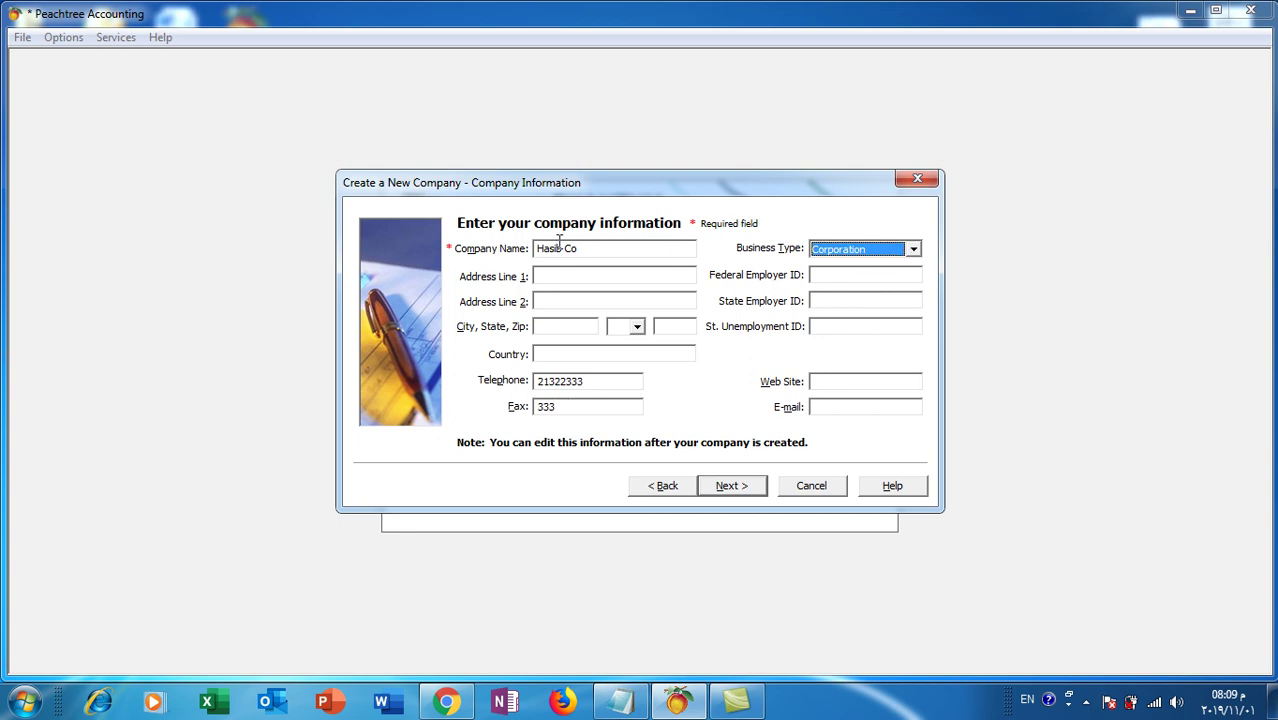
Set the company's business type to Sole Proprietorship and continue to the setup method.
click(913, 250)
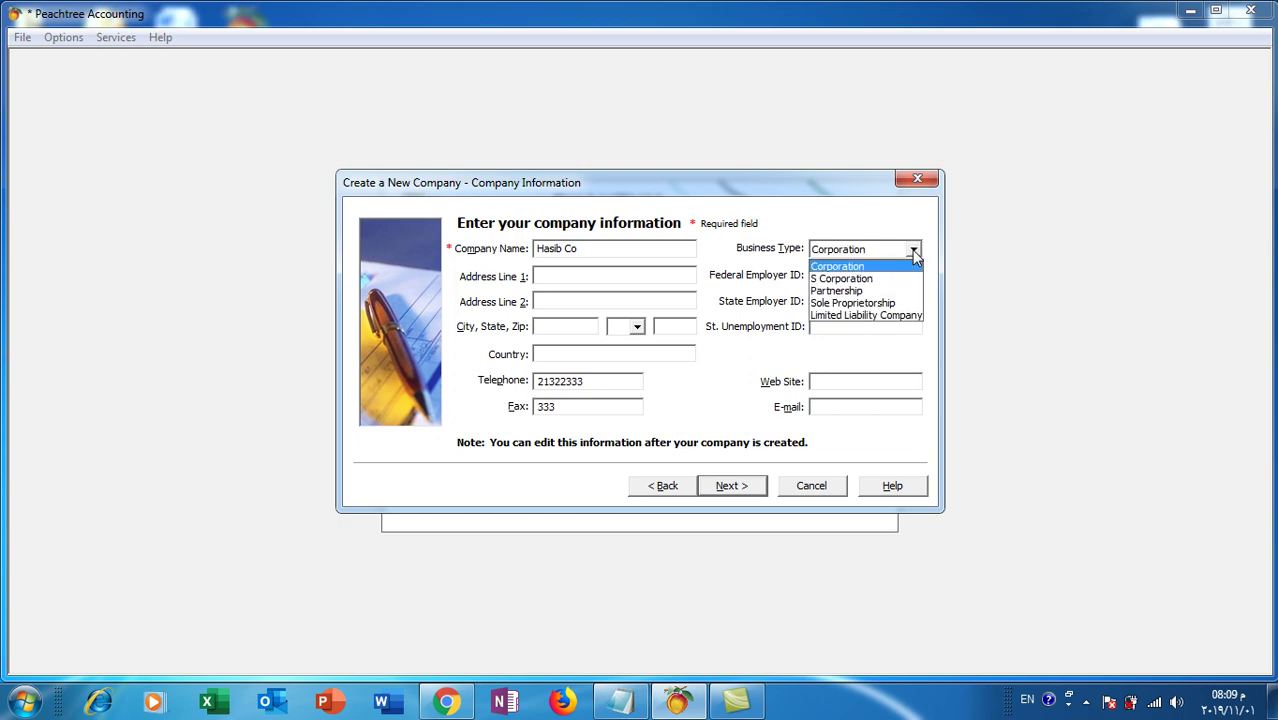
click(853, 303)
click(731, 486)
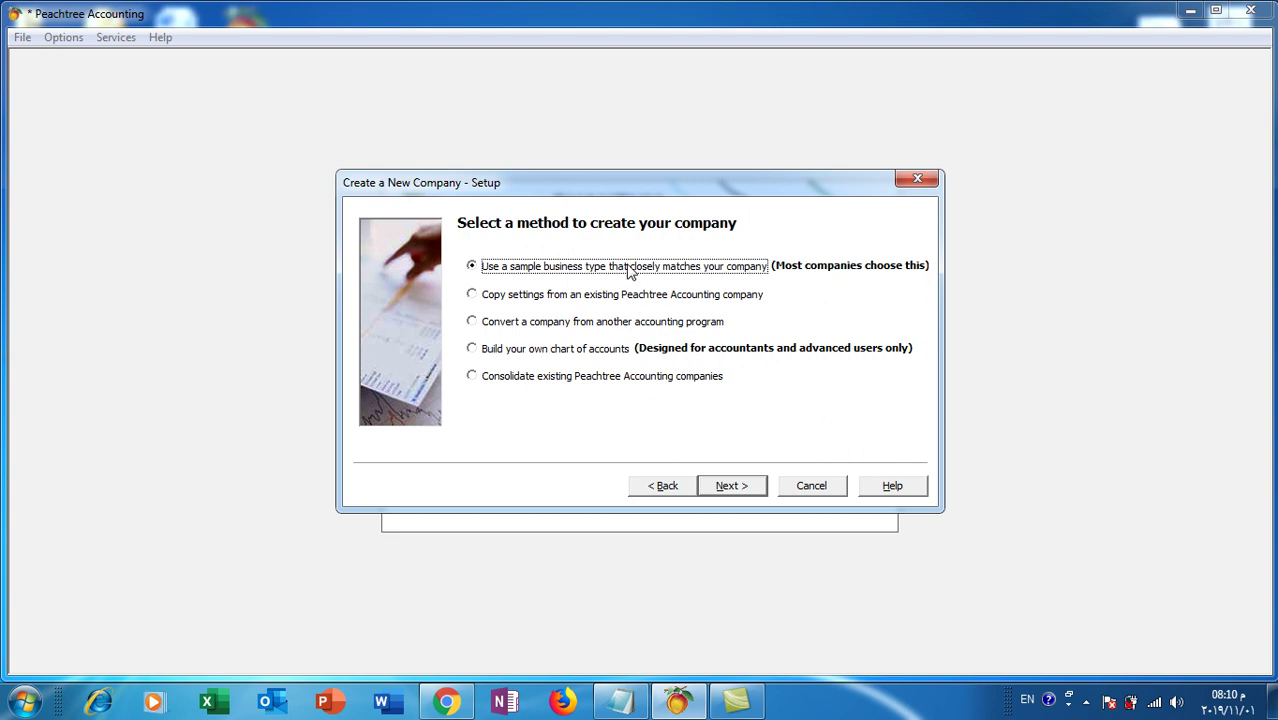
Set up the company from a sample business type, compare several types' charts of accounts, and choose the simplified Retail Company type.
click(731, 487)
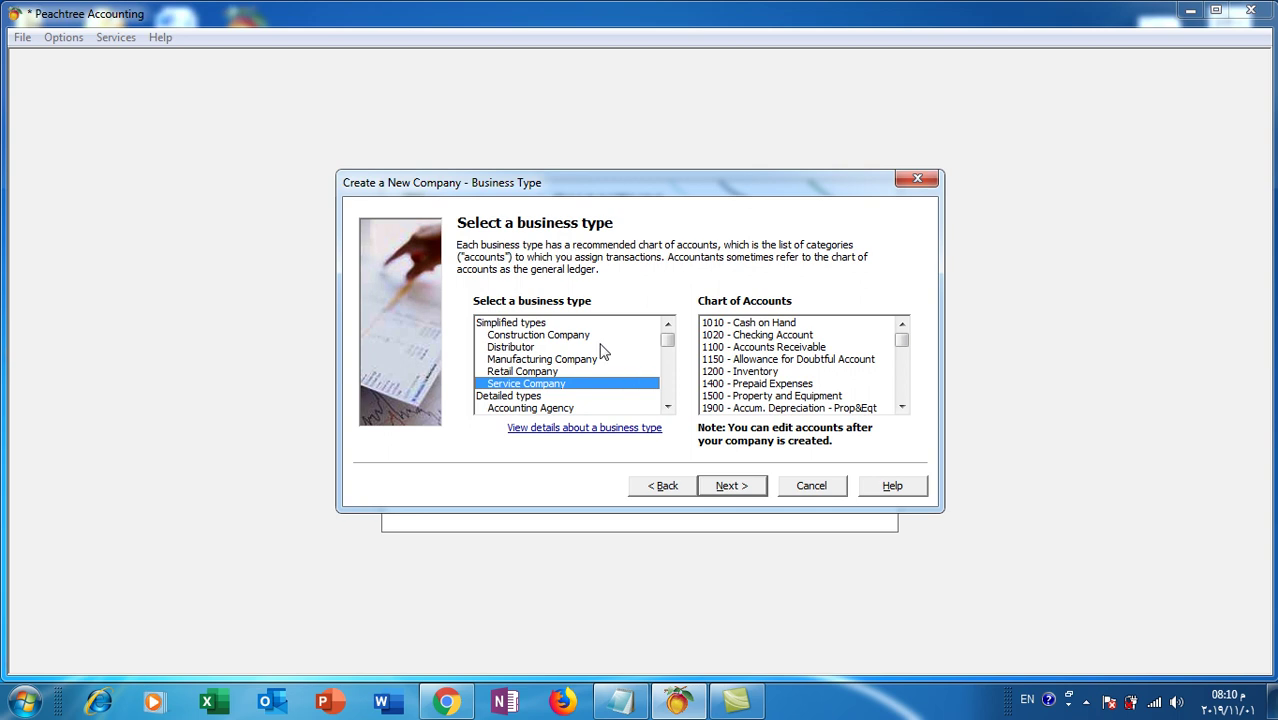
click(547, 373)
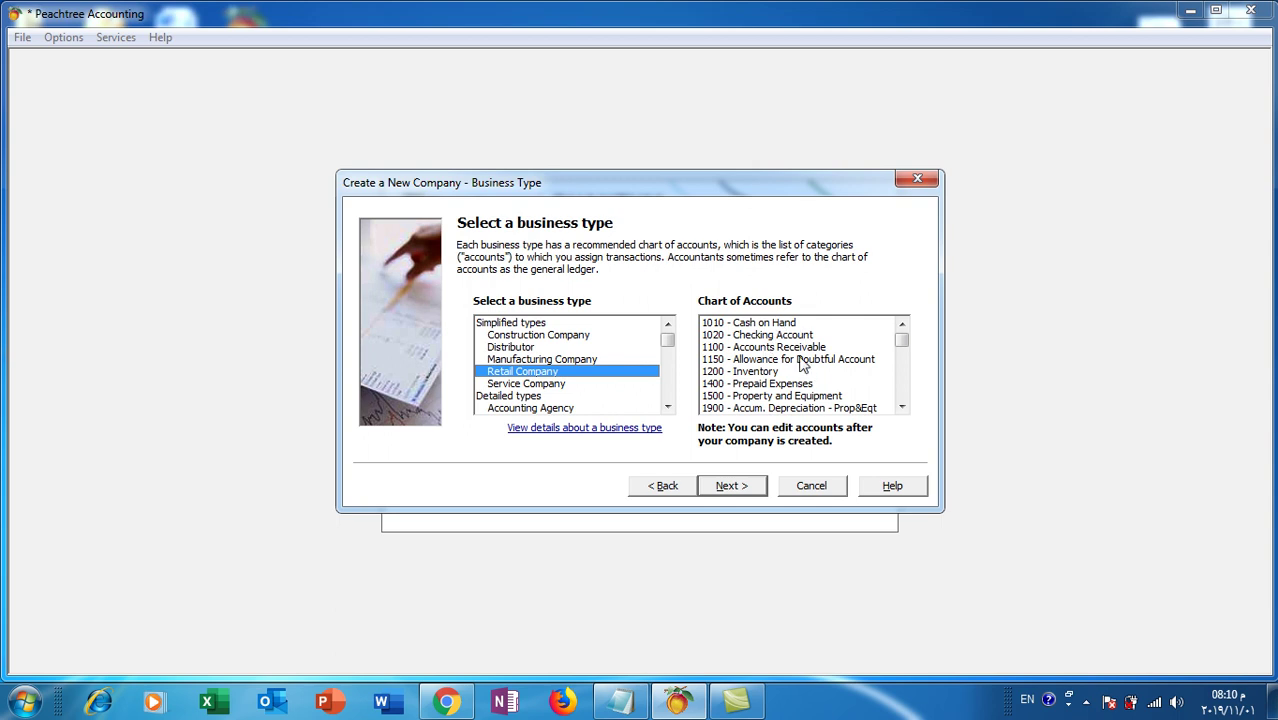
click(513, 347)
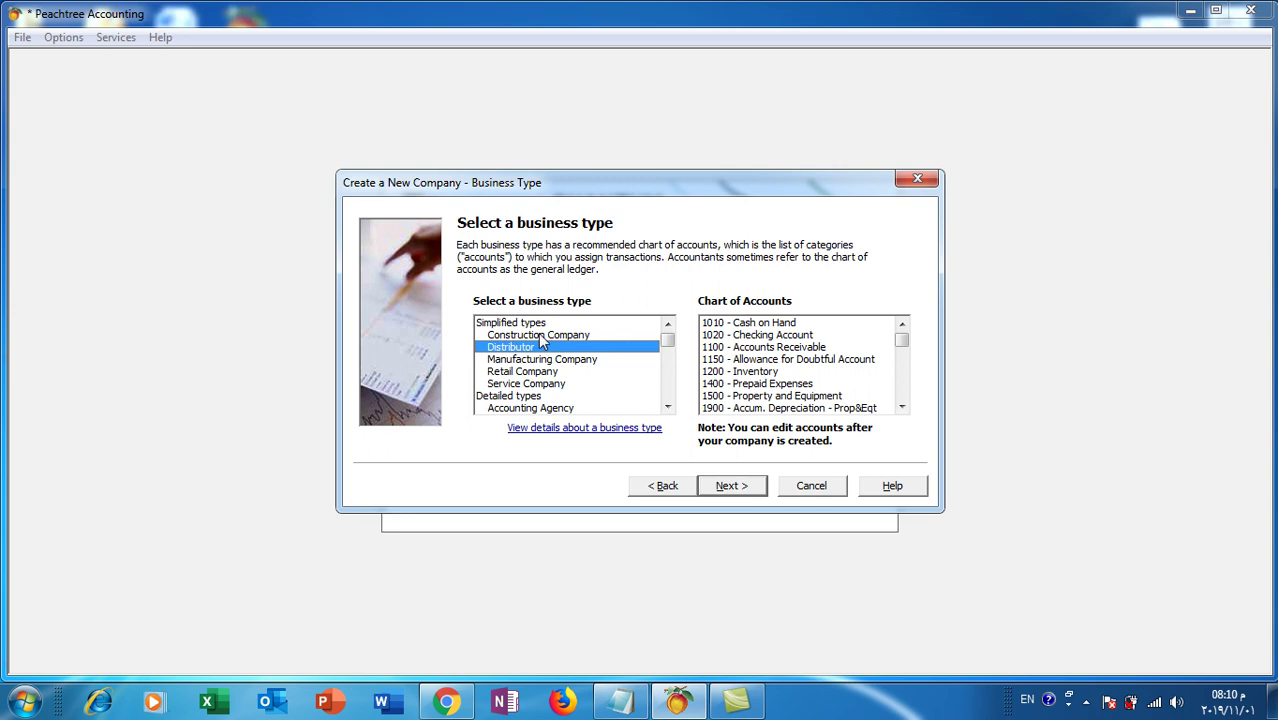
click(538, 326)
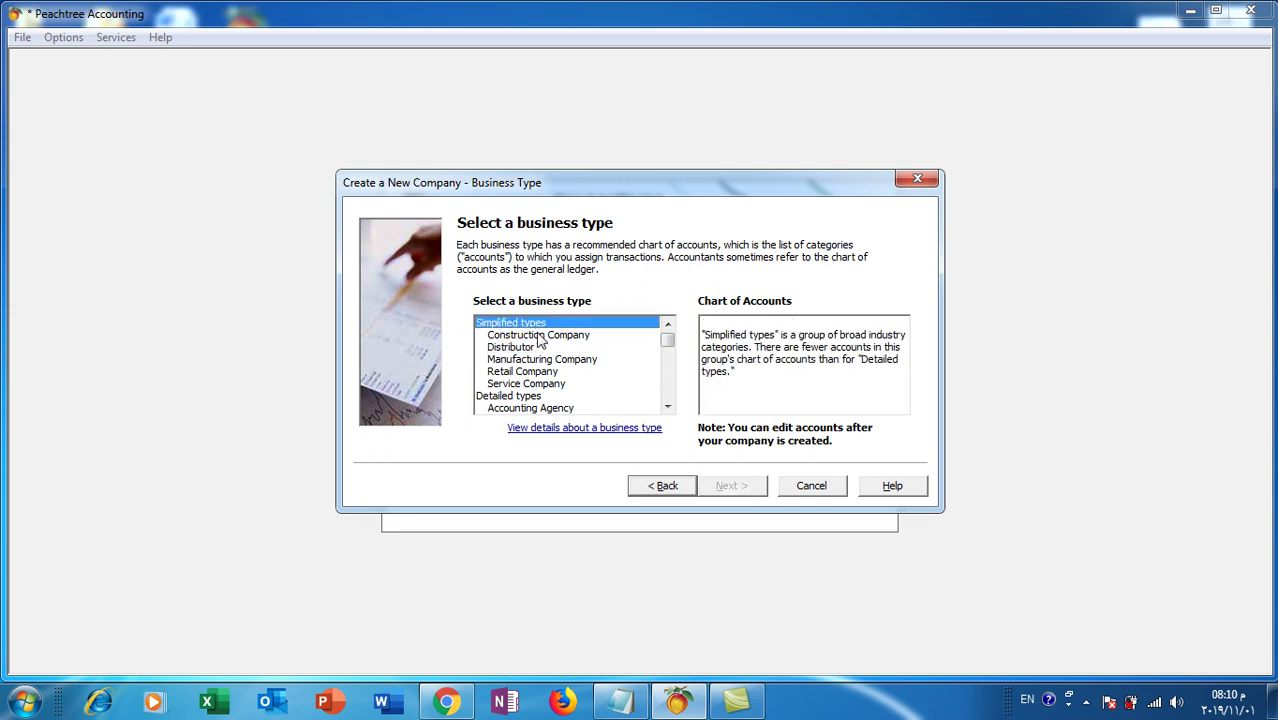
click(550, 408)
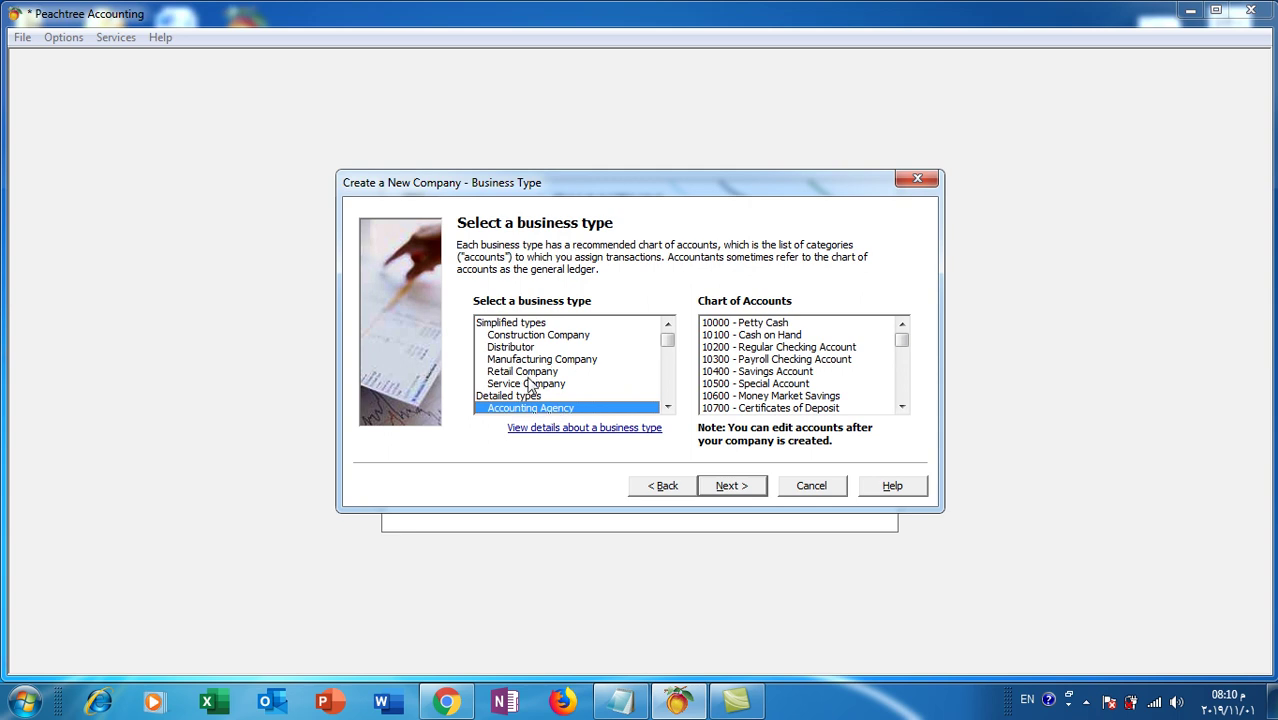
click(528, 374)
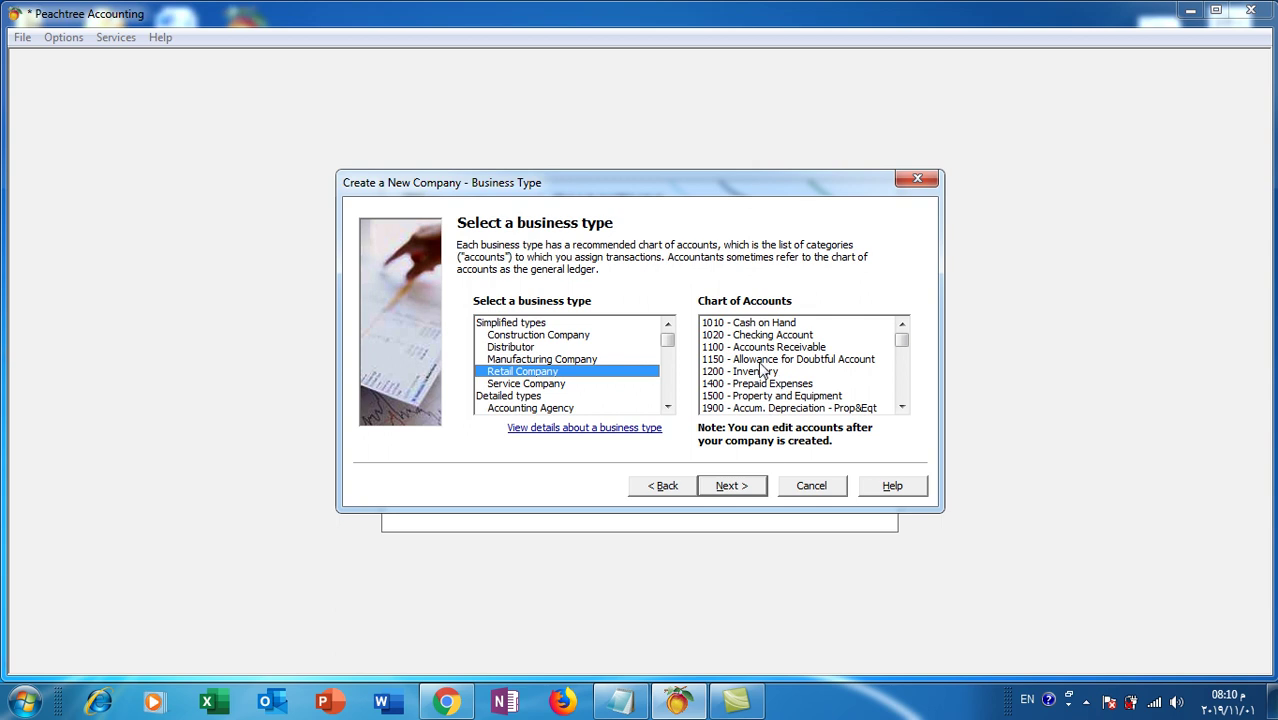
click(734, 487)
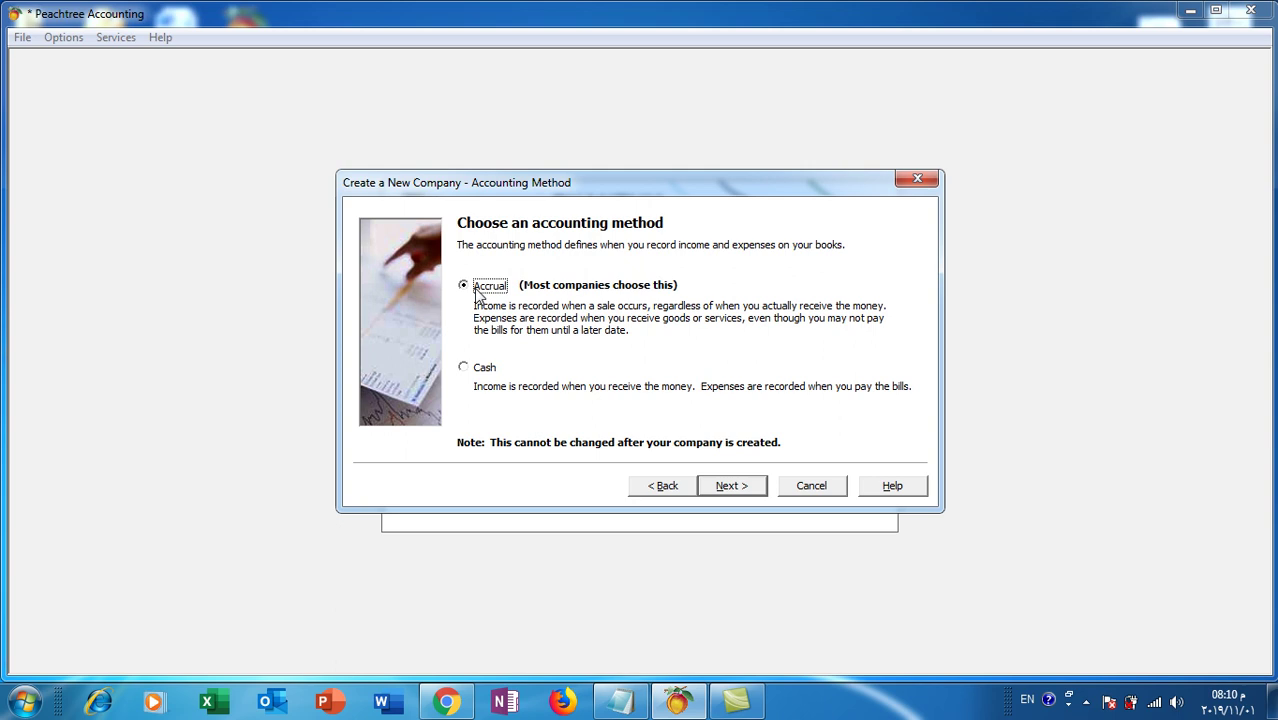
Create the company with accrual accounting, real-time posting, 12 monthly accounting periods and a fiscal year starting in January 2019.
click(731, 487)
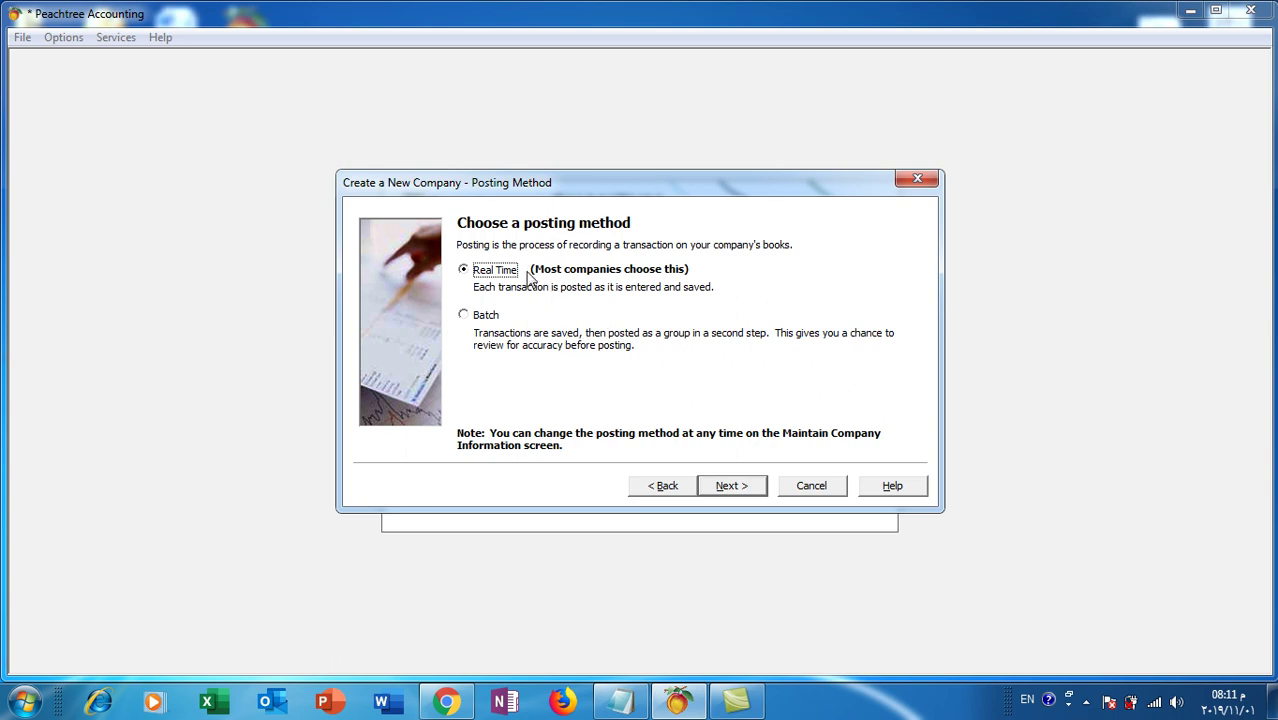
click(733, 487)
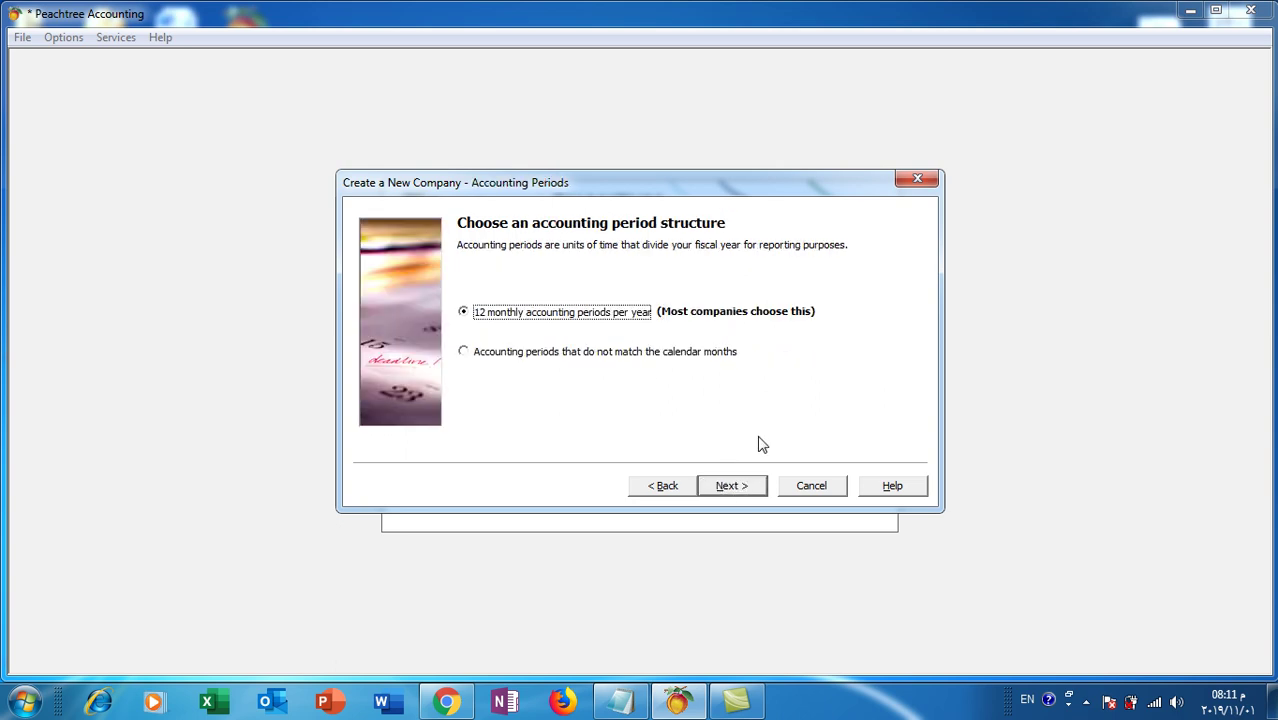
click(738, 492)
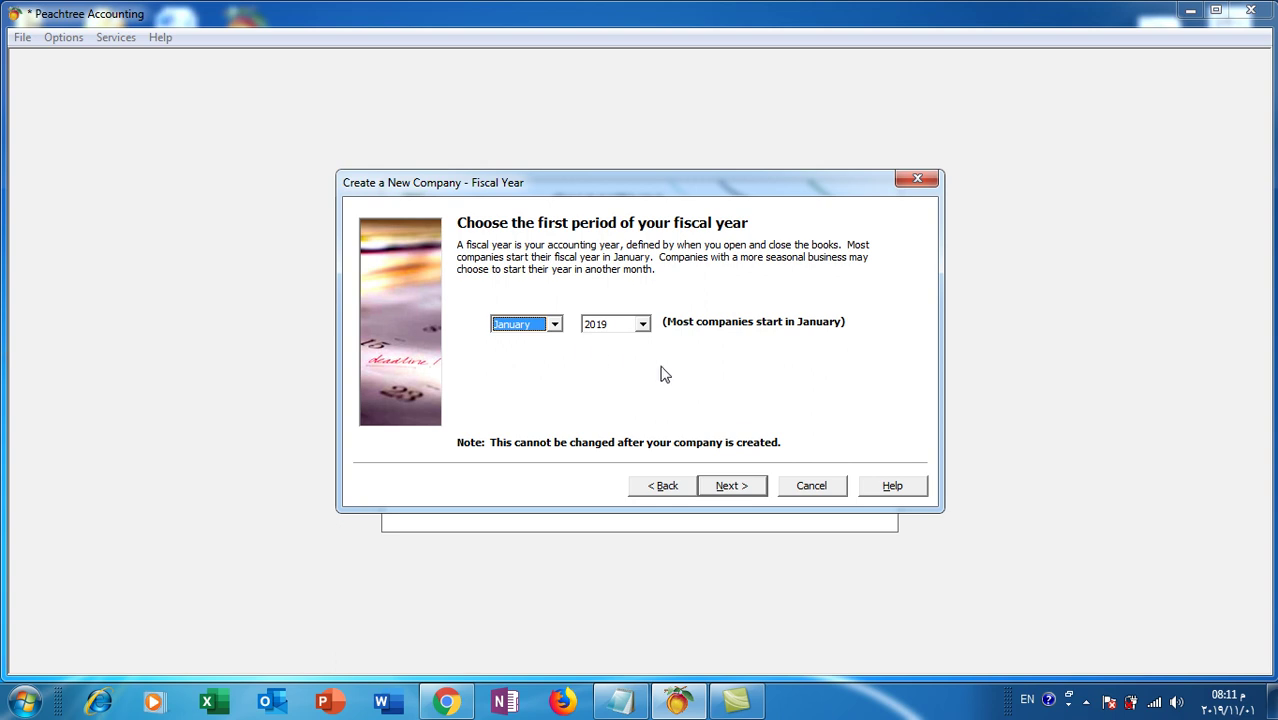
click(732, 485)
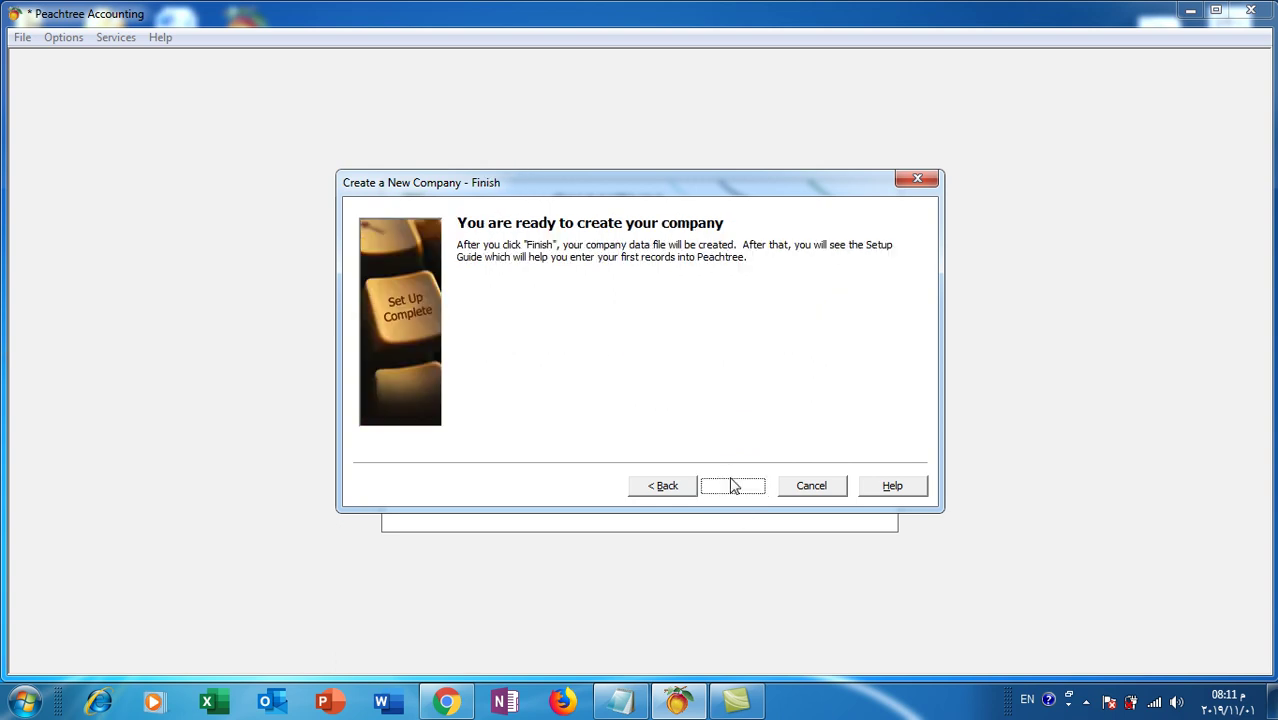
click(732, 488)
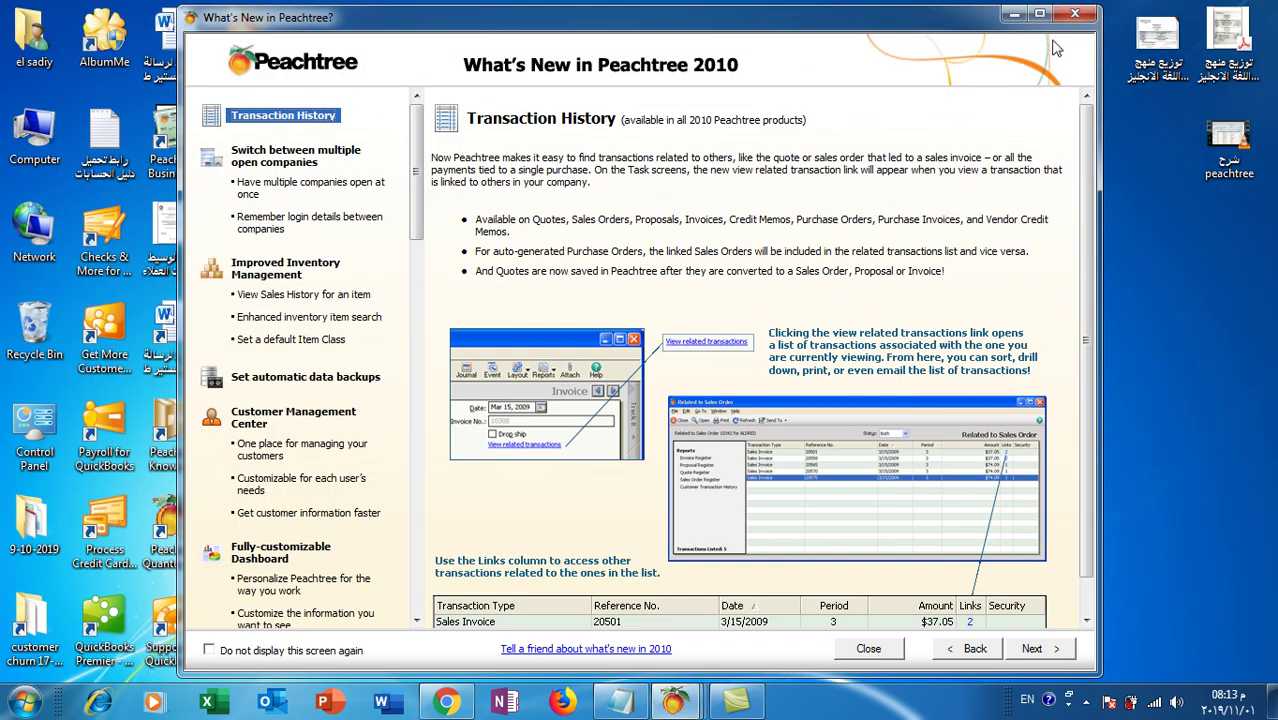
Dismiss the What's New and Setup Guide windows and return to the new company's main window.
click(1075, 13)
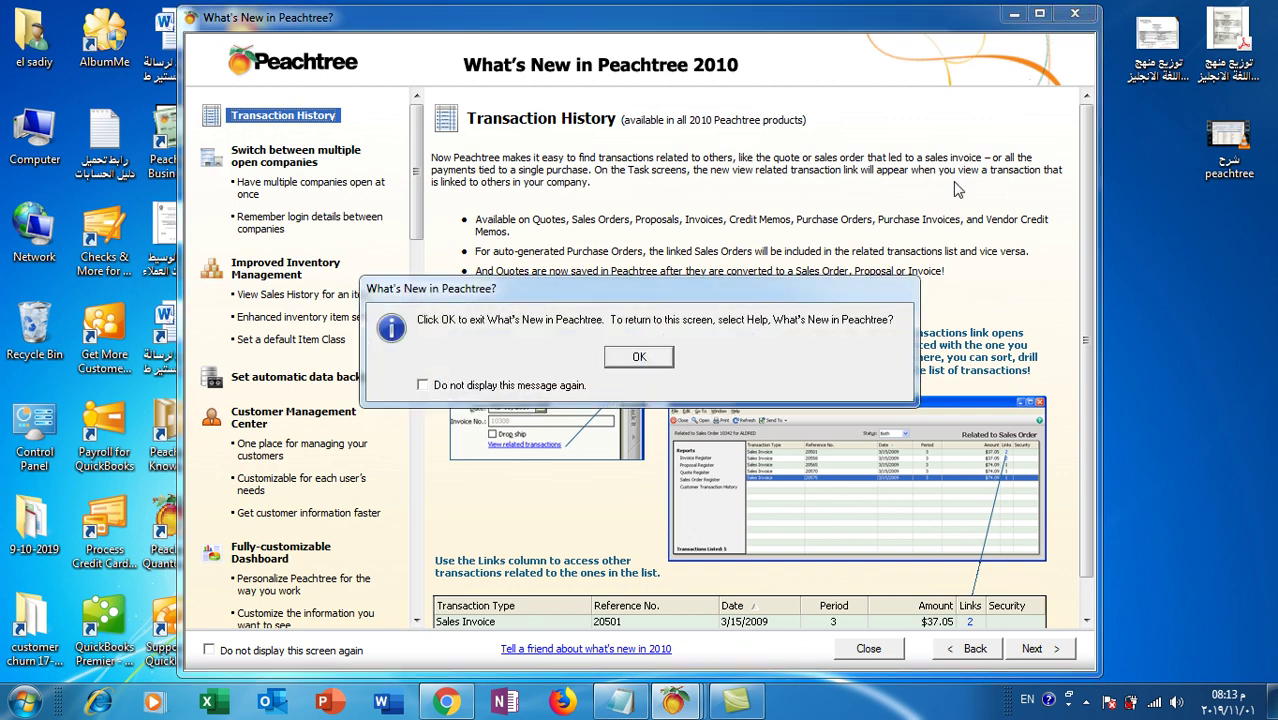
click(645, 362)
click(925, 42)
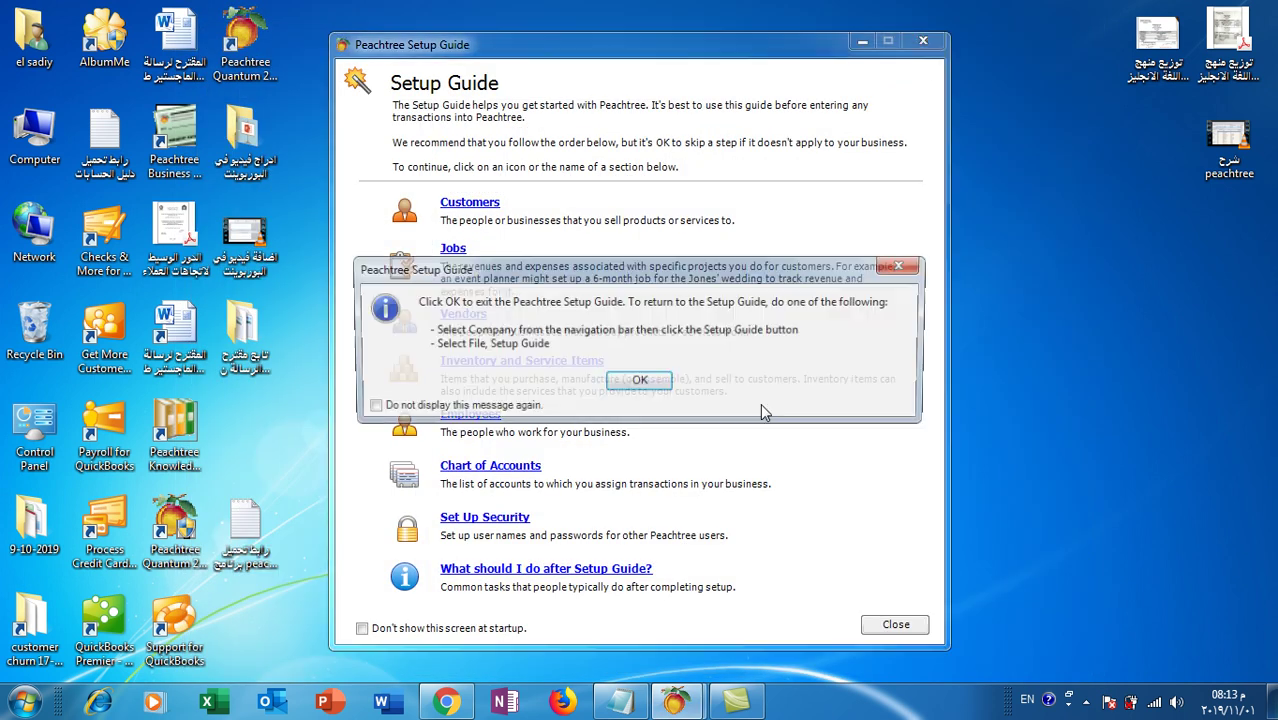
click(678, 702)
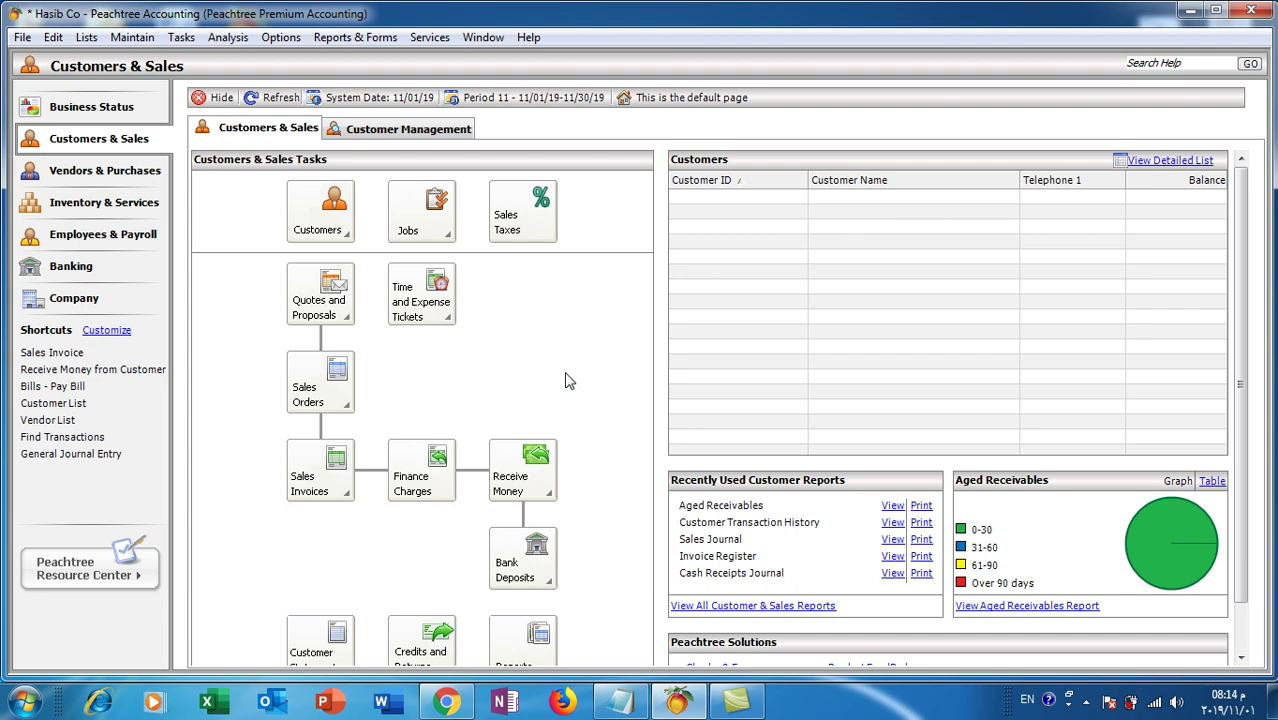
View the new company's chart of accounts from the Company section, and close the account list.
click(60, 298)
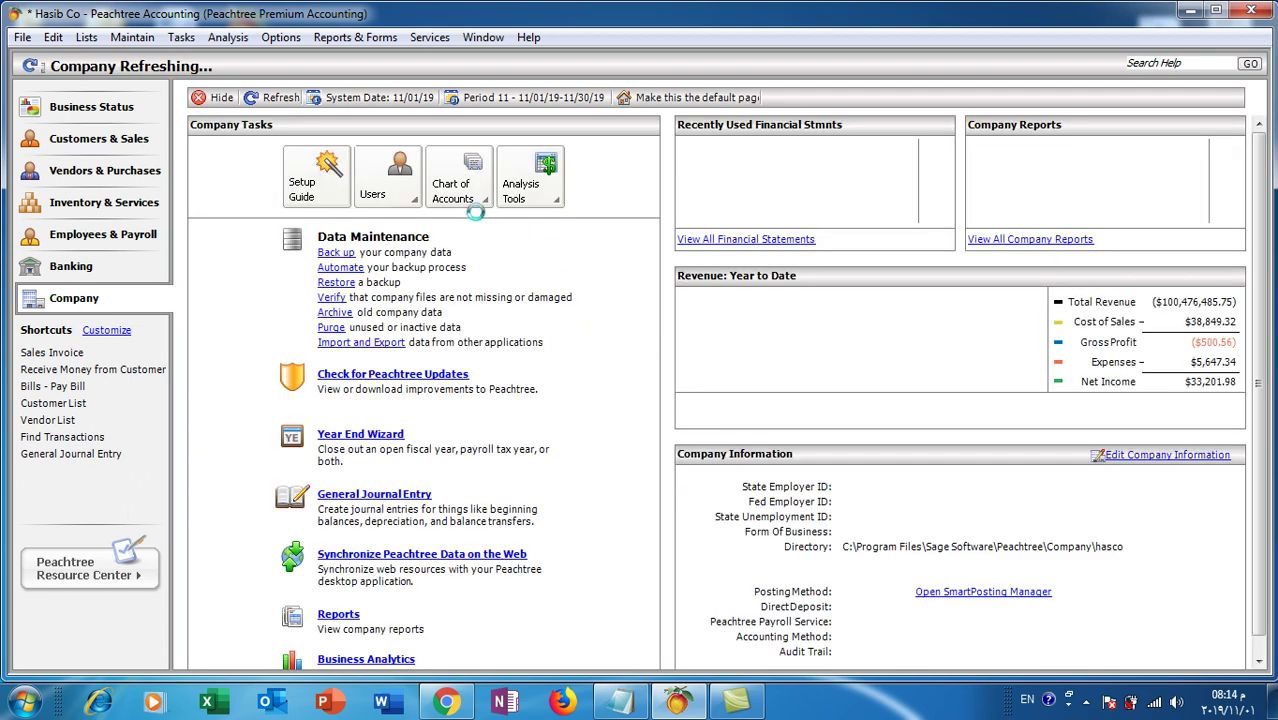
click(484, 200)
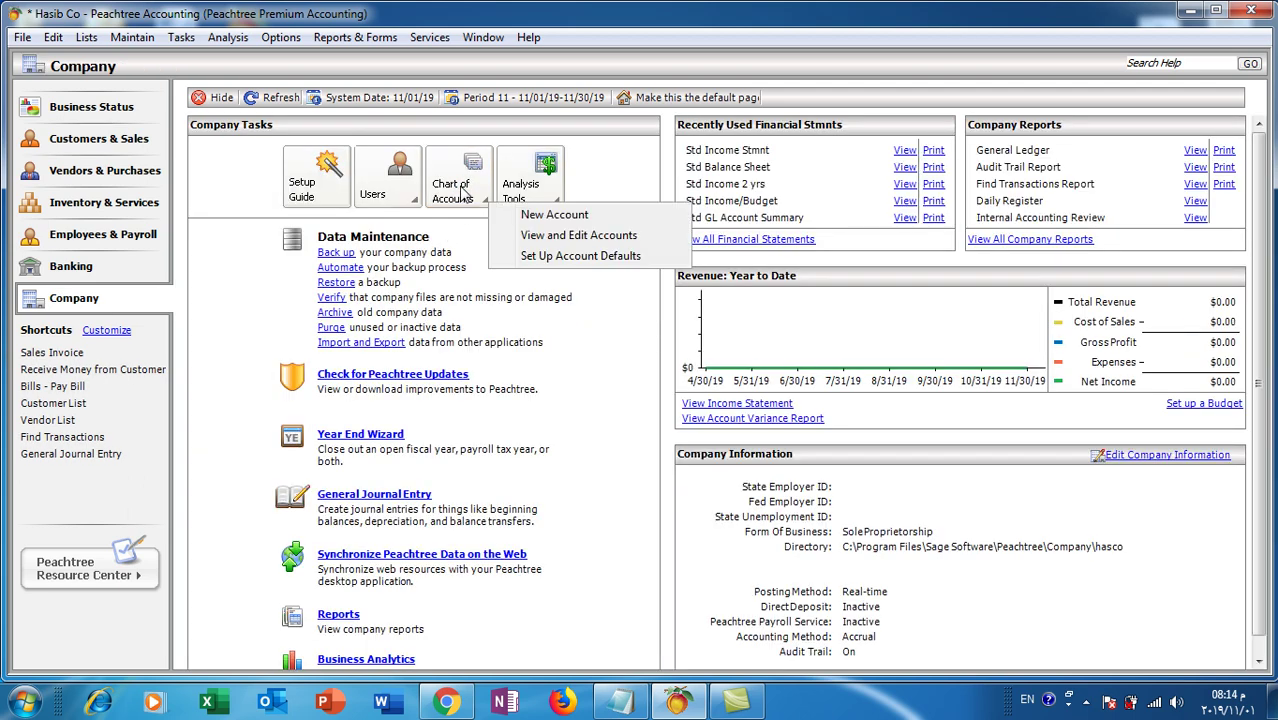
click(538, 238)
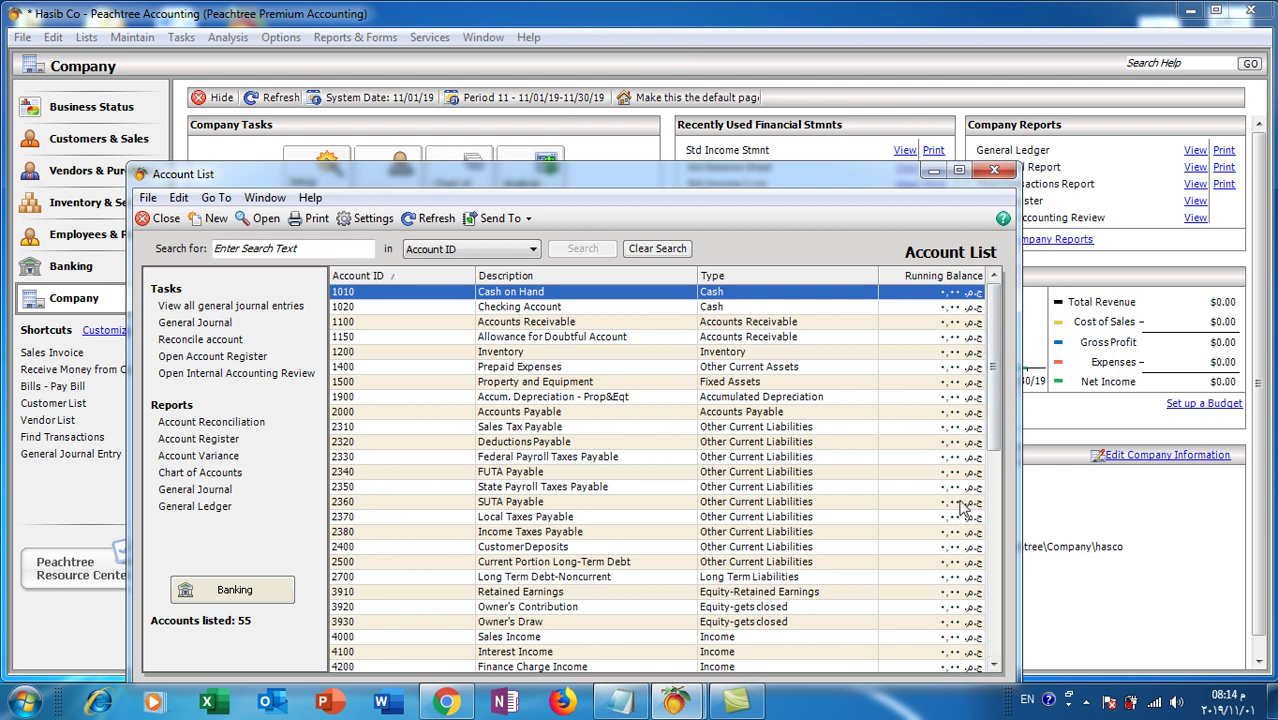
click(1000, 173)
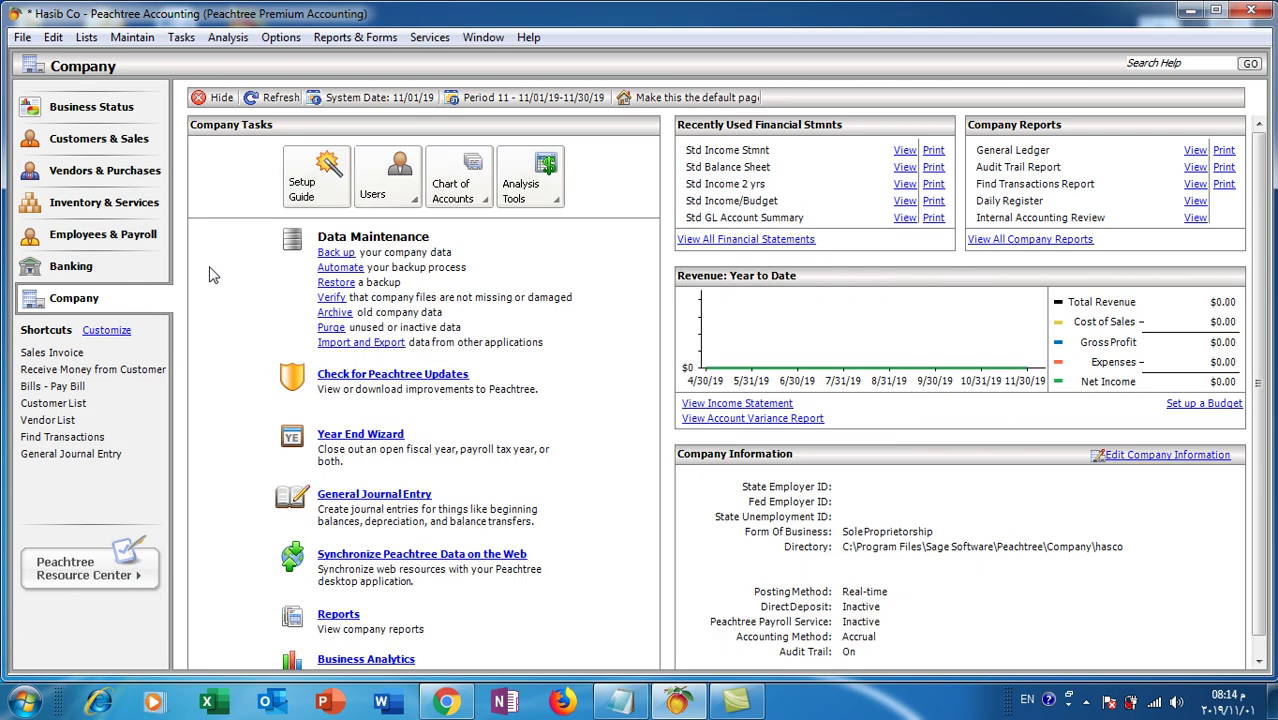
Open the chart of accounts for viewing and editing from the Banking section.
click(68, 266)
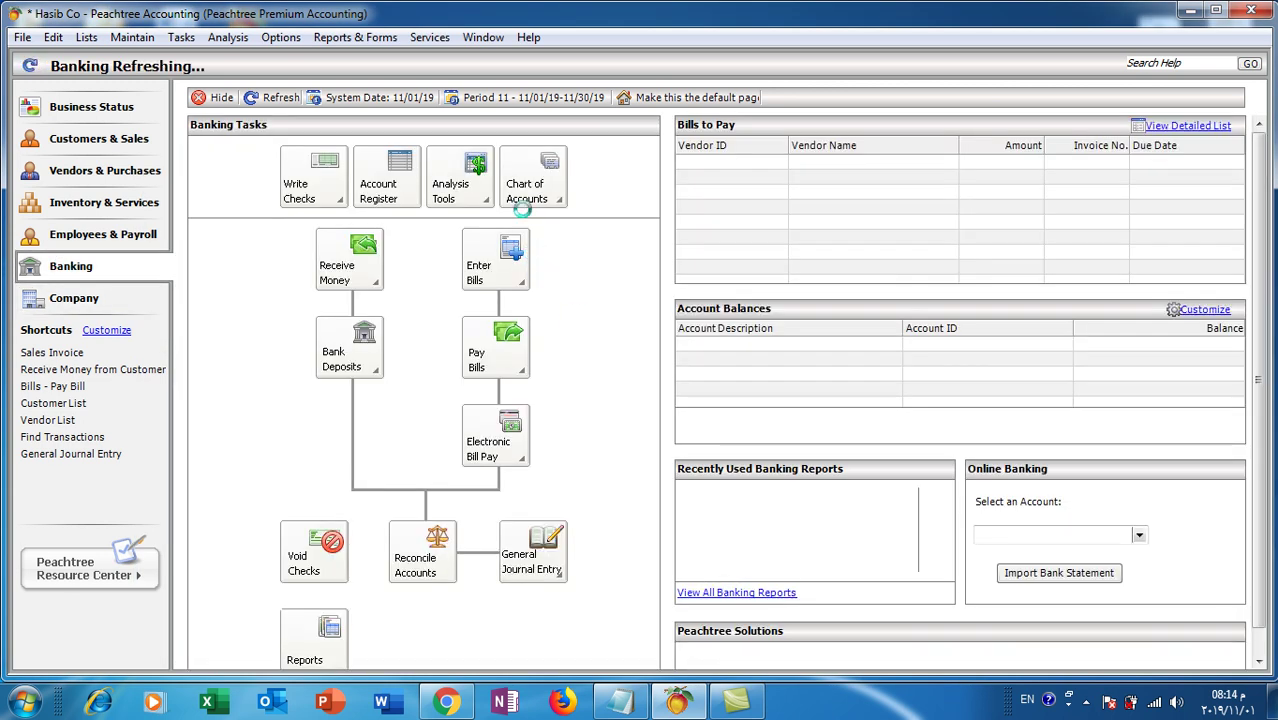
click(535, 197)
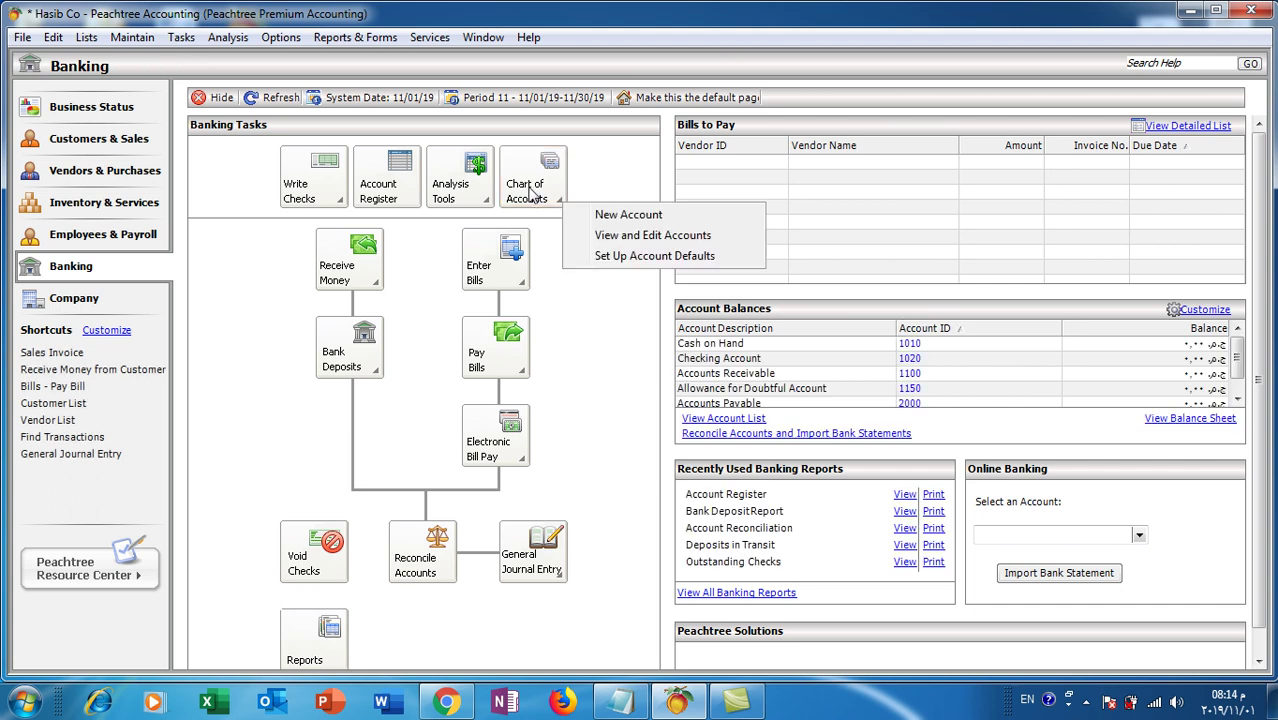
click(618, 238)
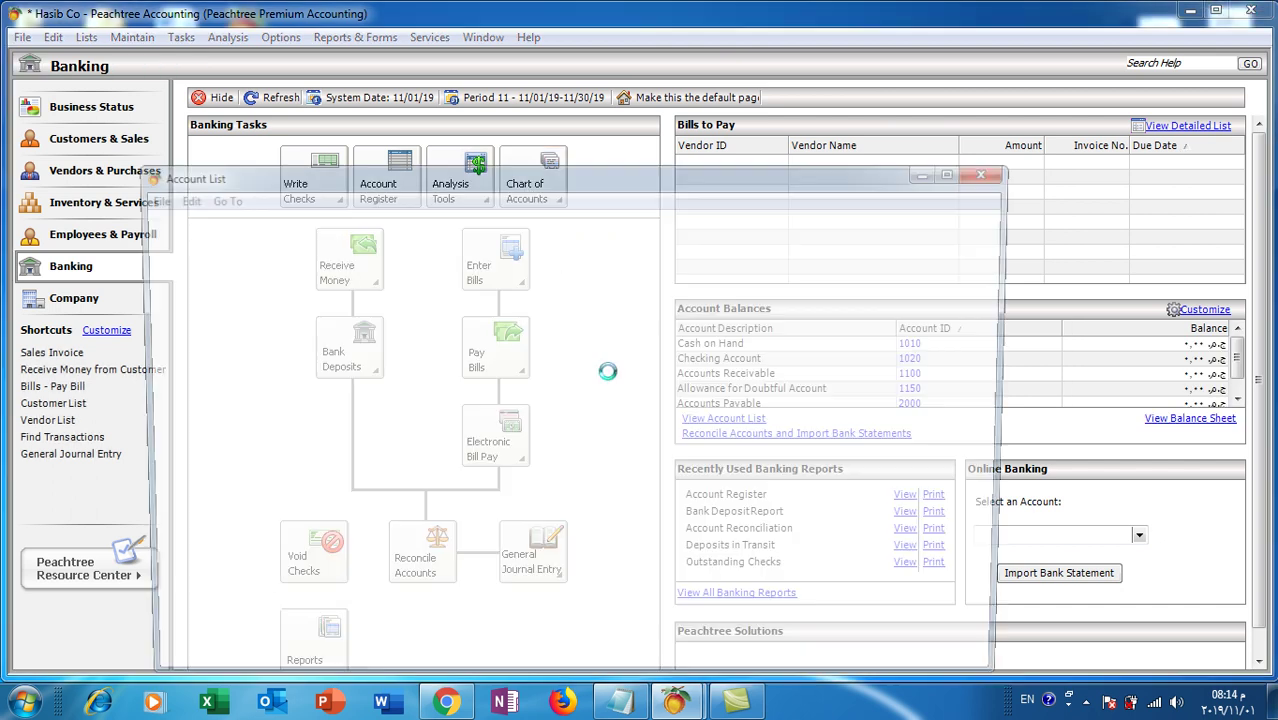
Close the open account list, view the chart of accounts from the general lists, and close it.
click(995, 172)
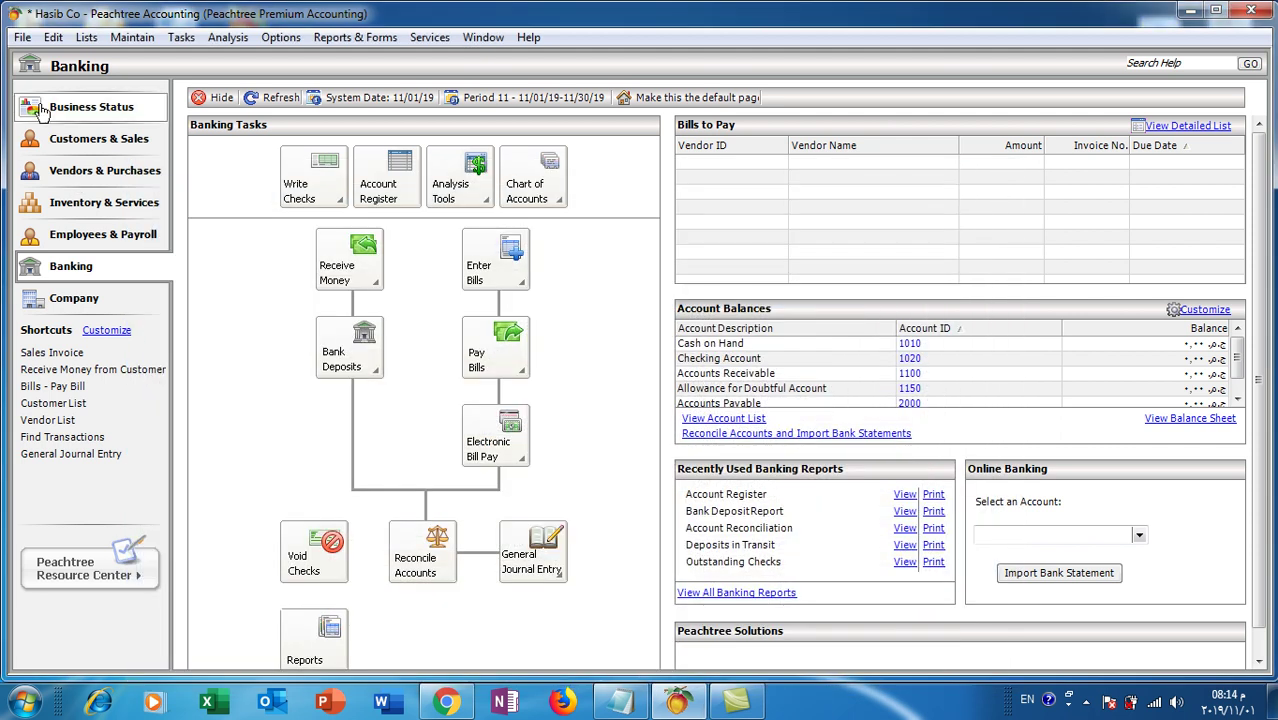
click(84, 42)
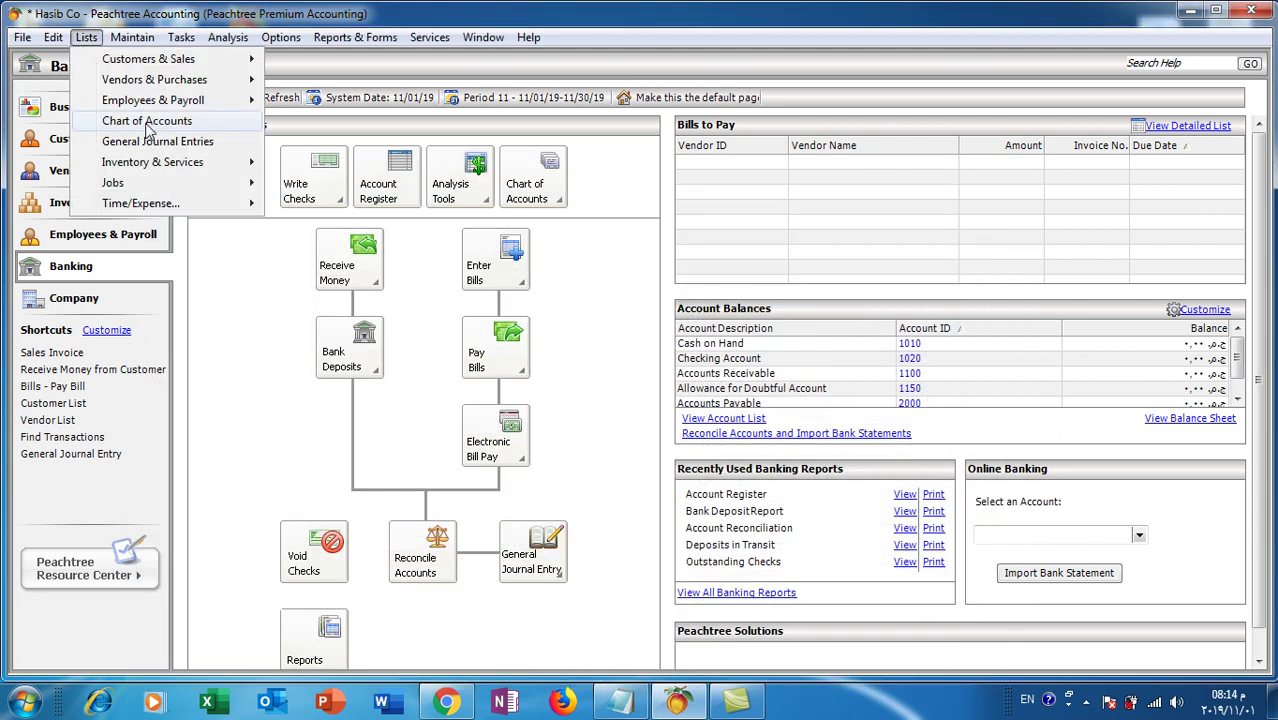
click(150, 121)
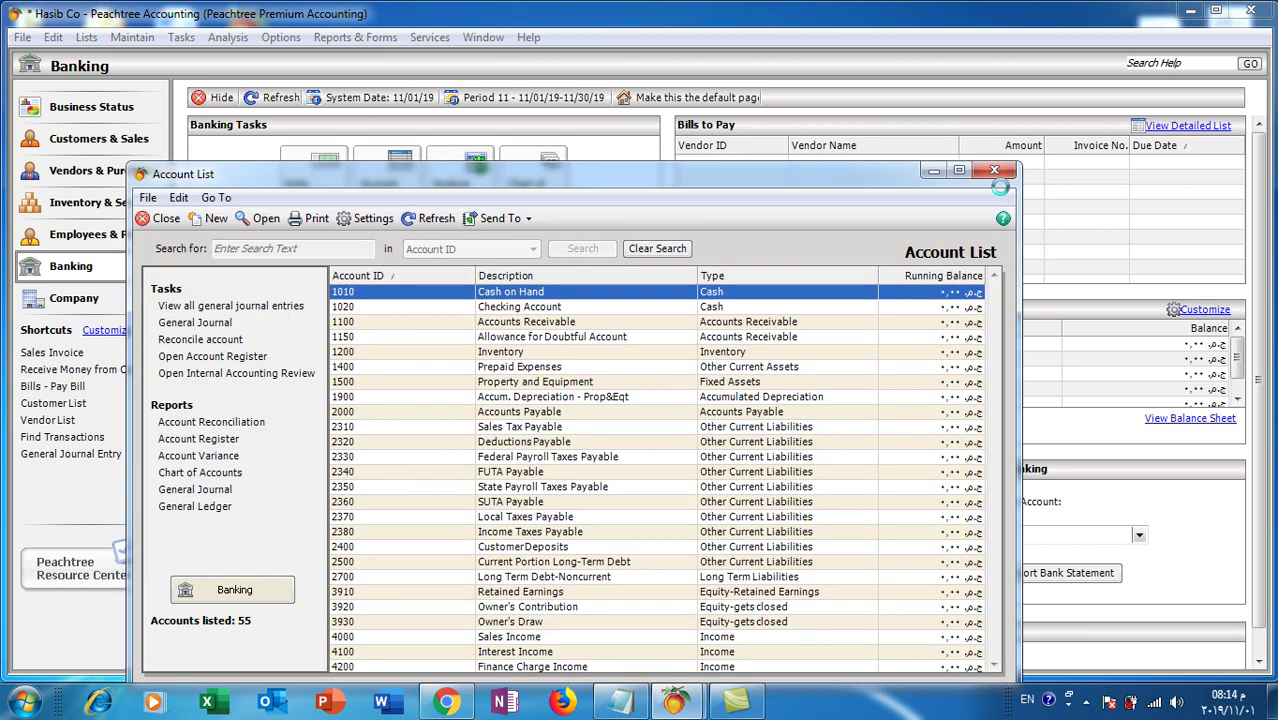
click(996, 175)
View a blank account record in the chart of accounts maintenance window, and close it.
click(132, 38)
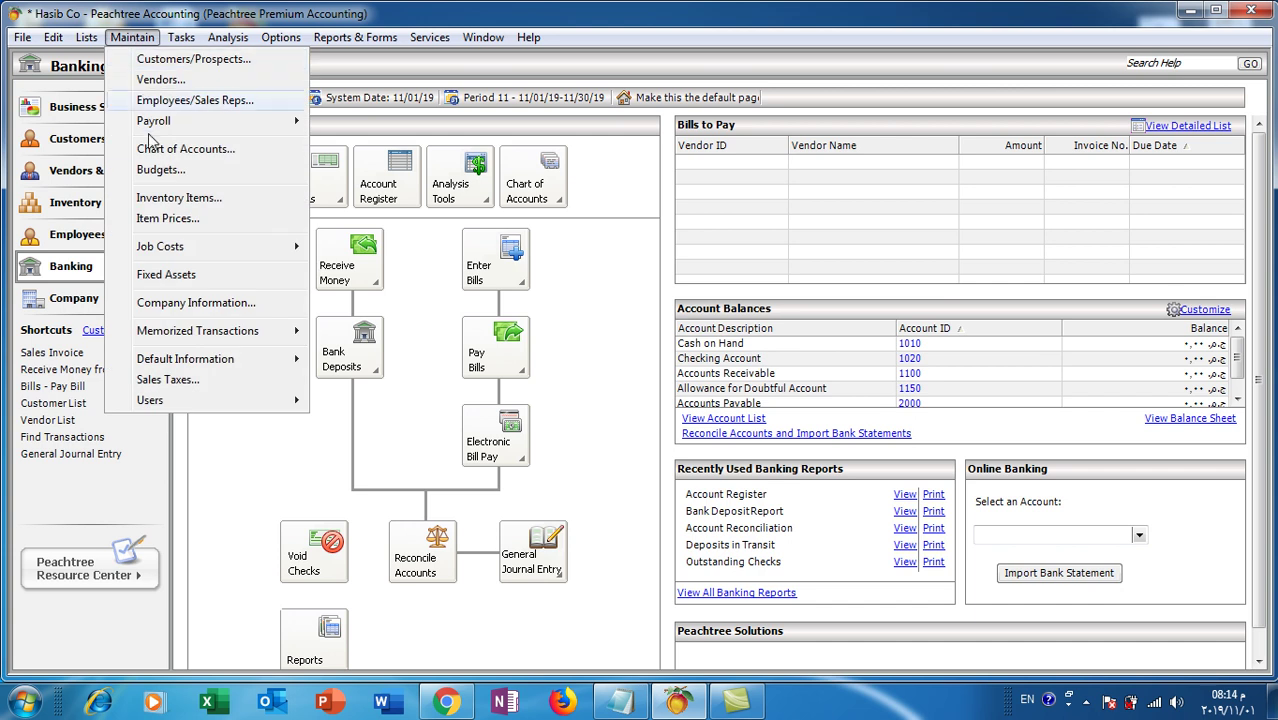
click(191, 152)
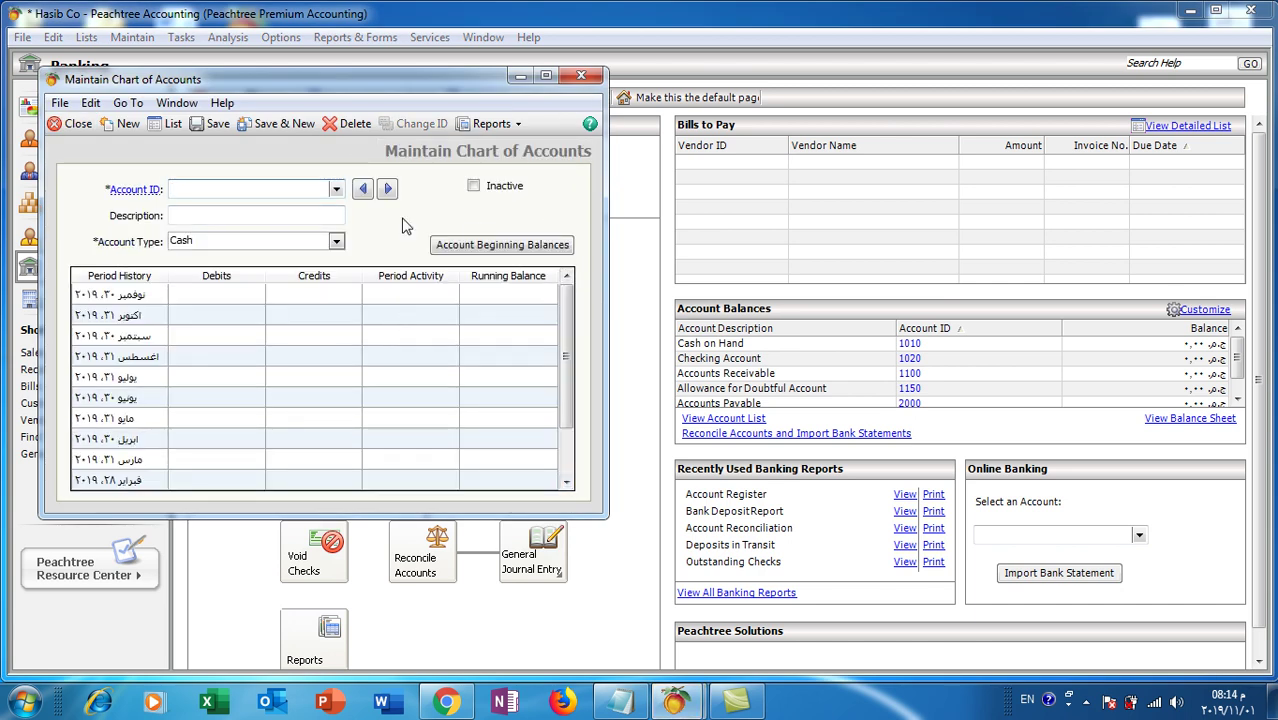
click(581, 76)
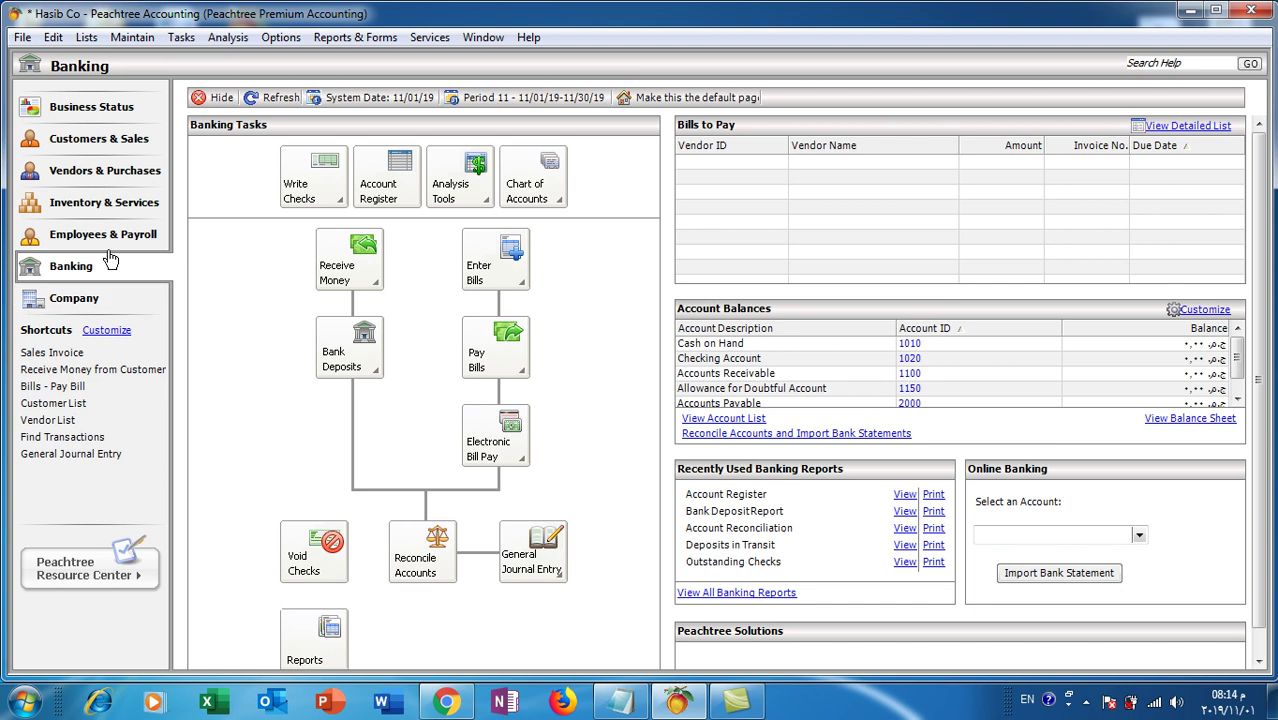
View the Cash on Hand account's record from the Banking account list, reopen the list from it, and close both windows.
mouse_move(545, 190)
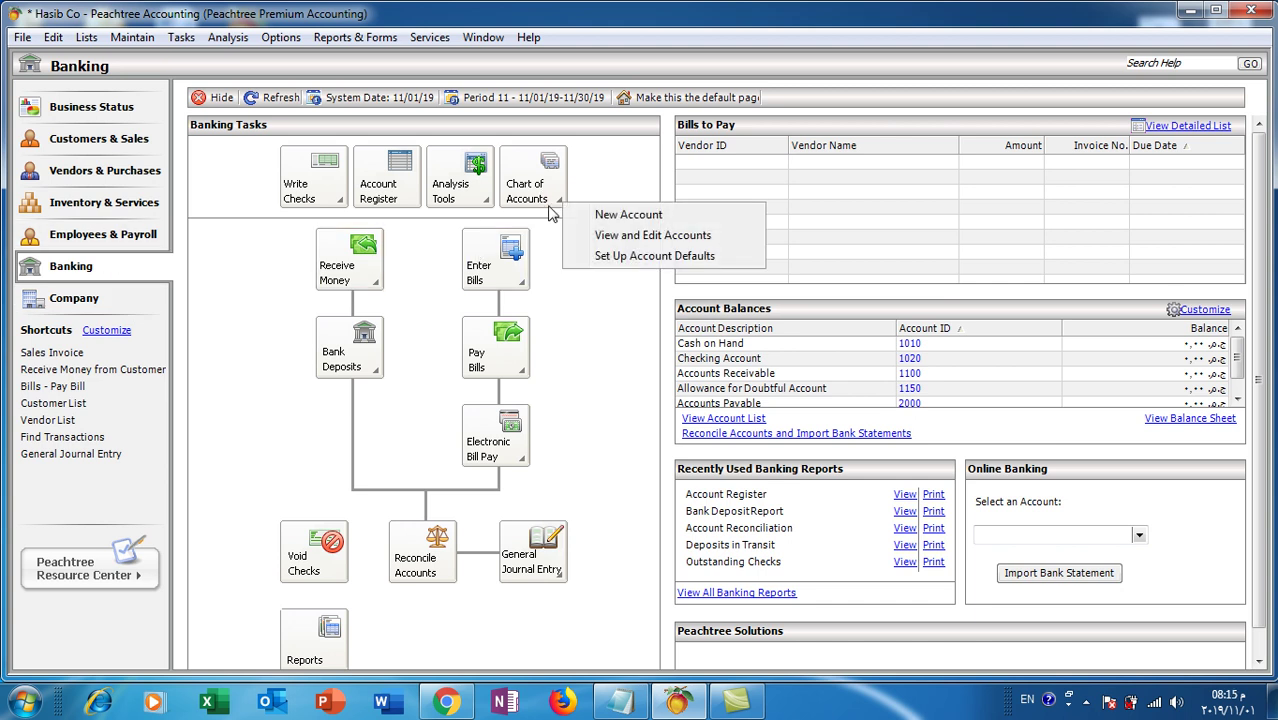
click(623, 240)
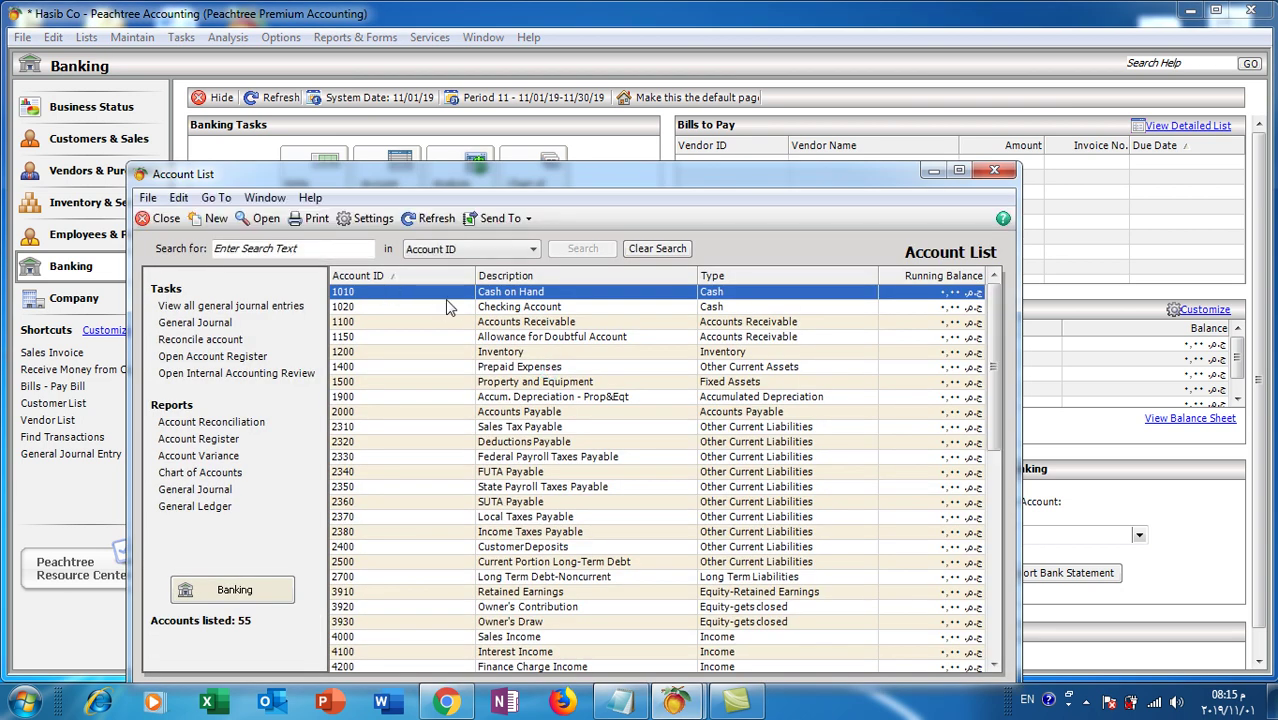
double_click(436, 295)
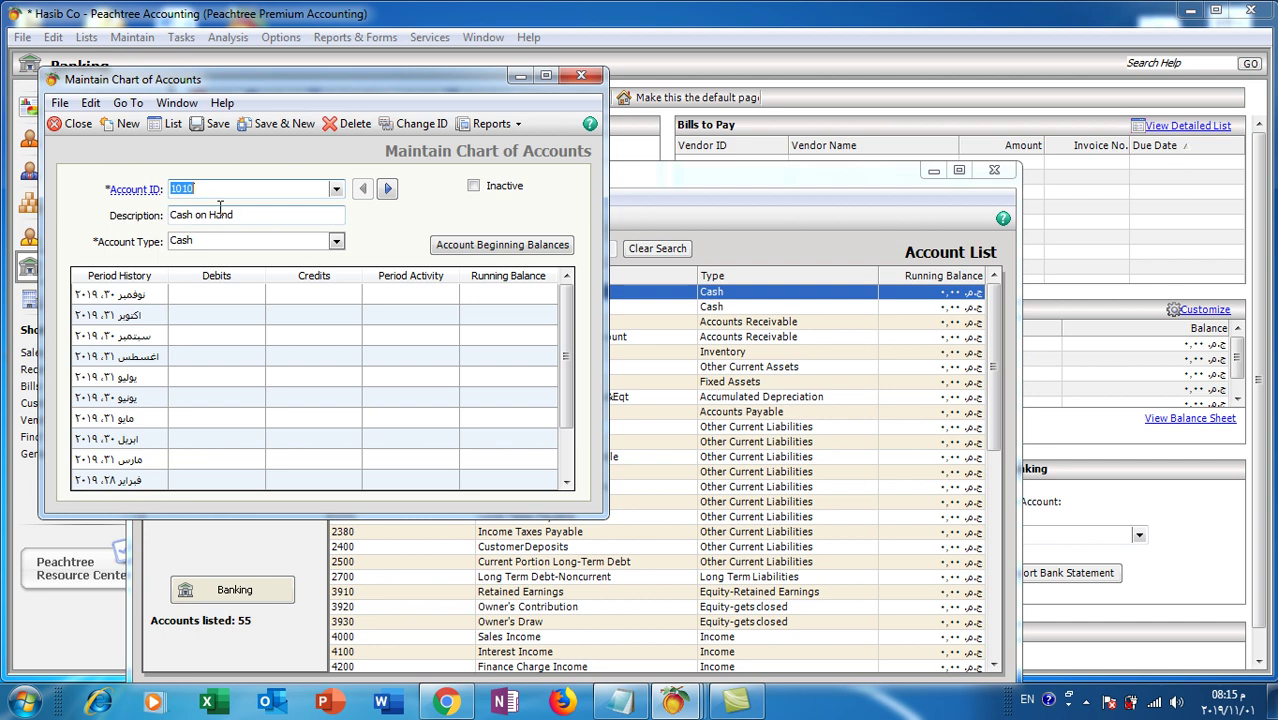
click(995, 172)
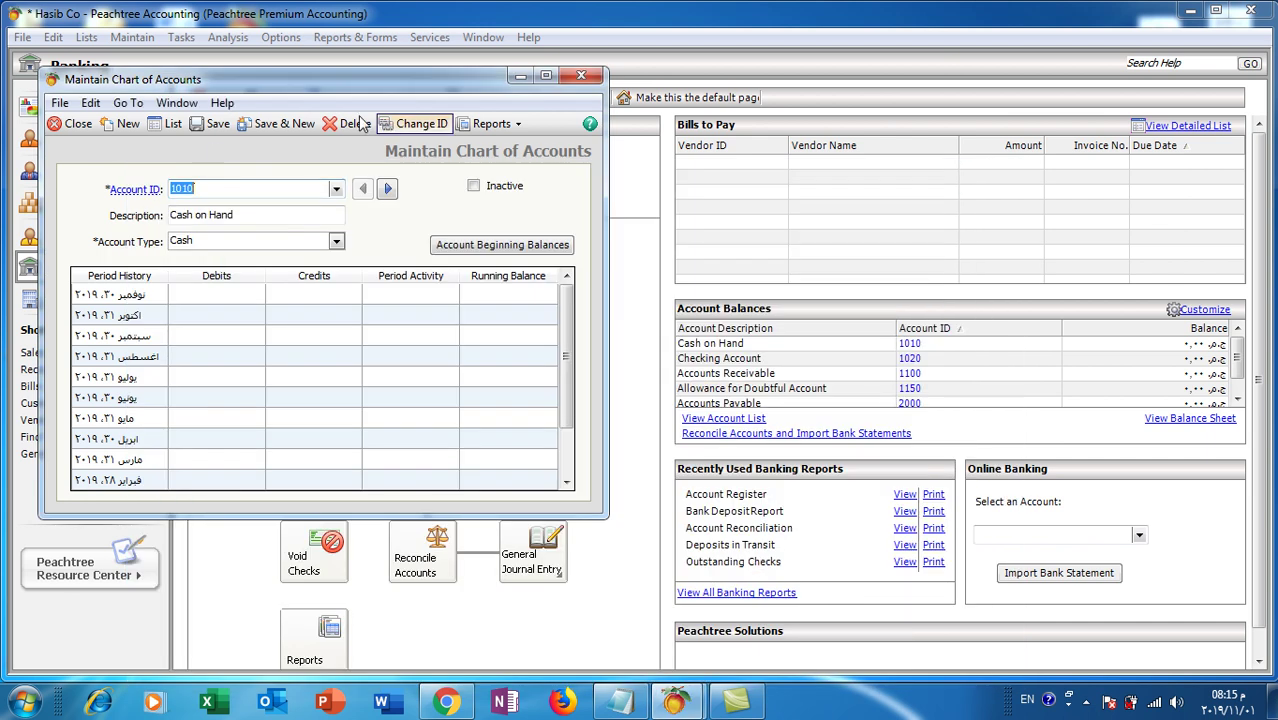
click(173, 125)
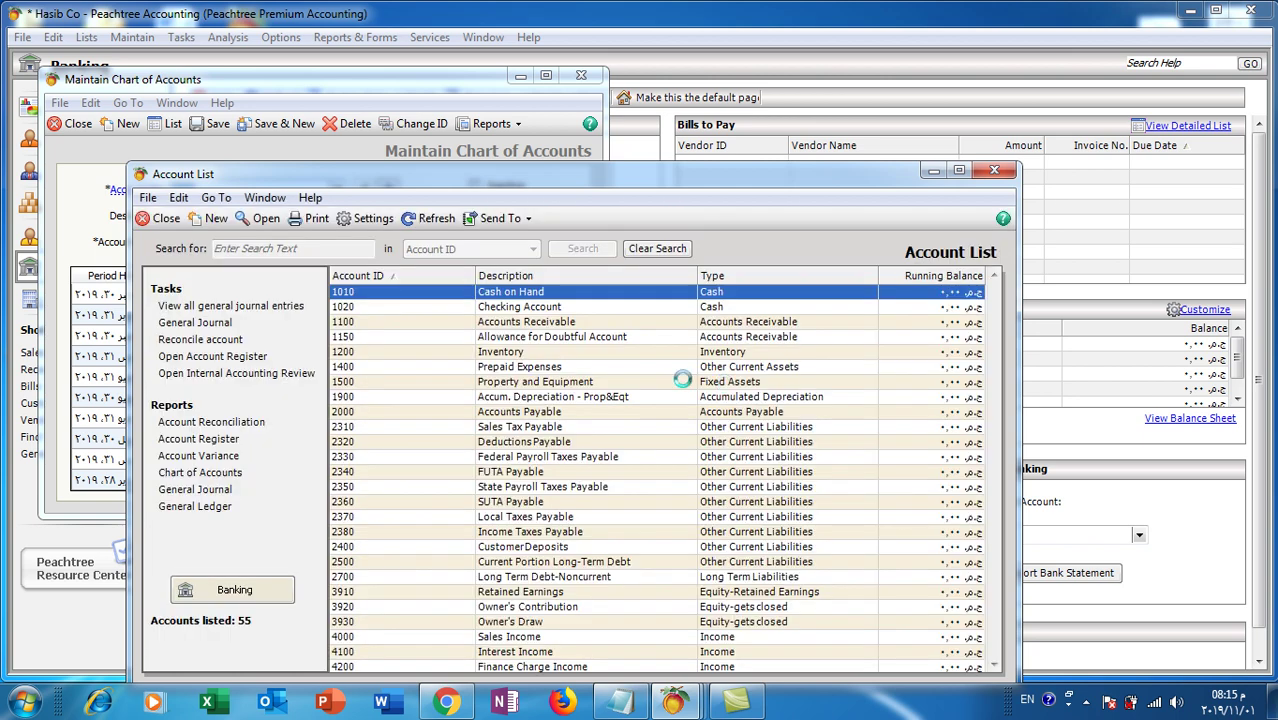
click(995, 172)
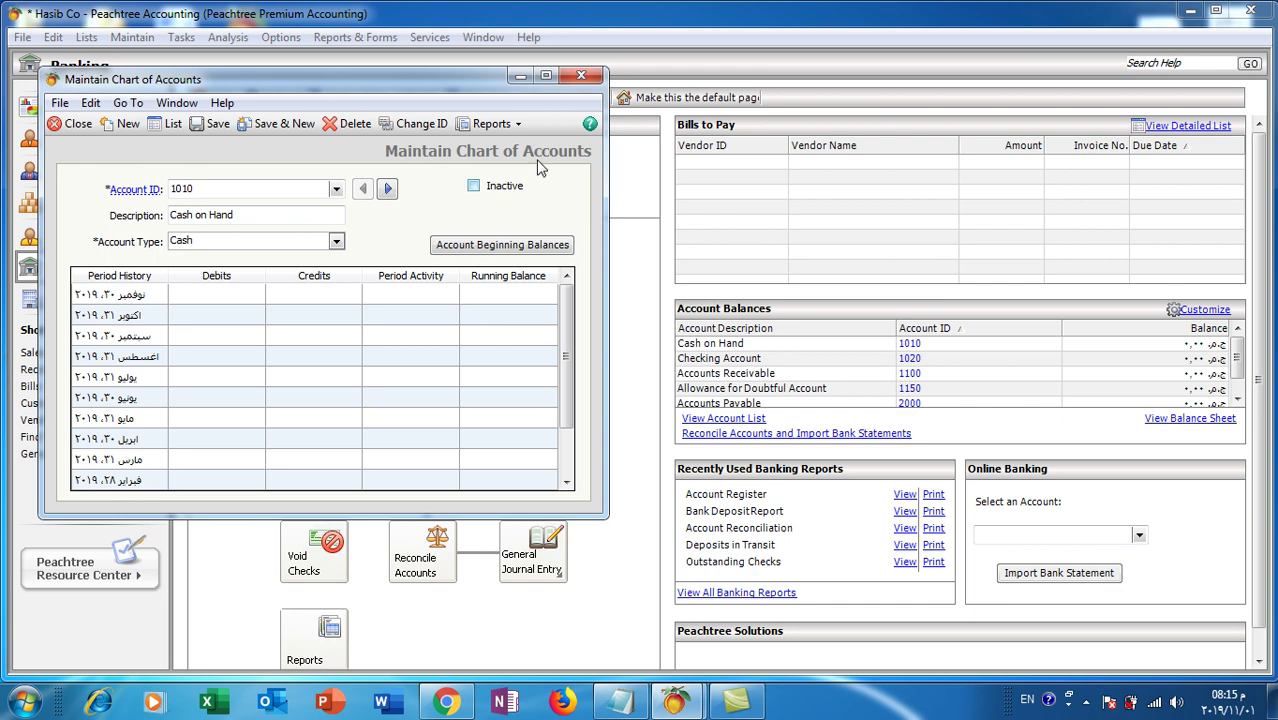
click(583, 78)
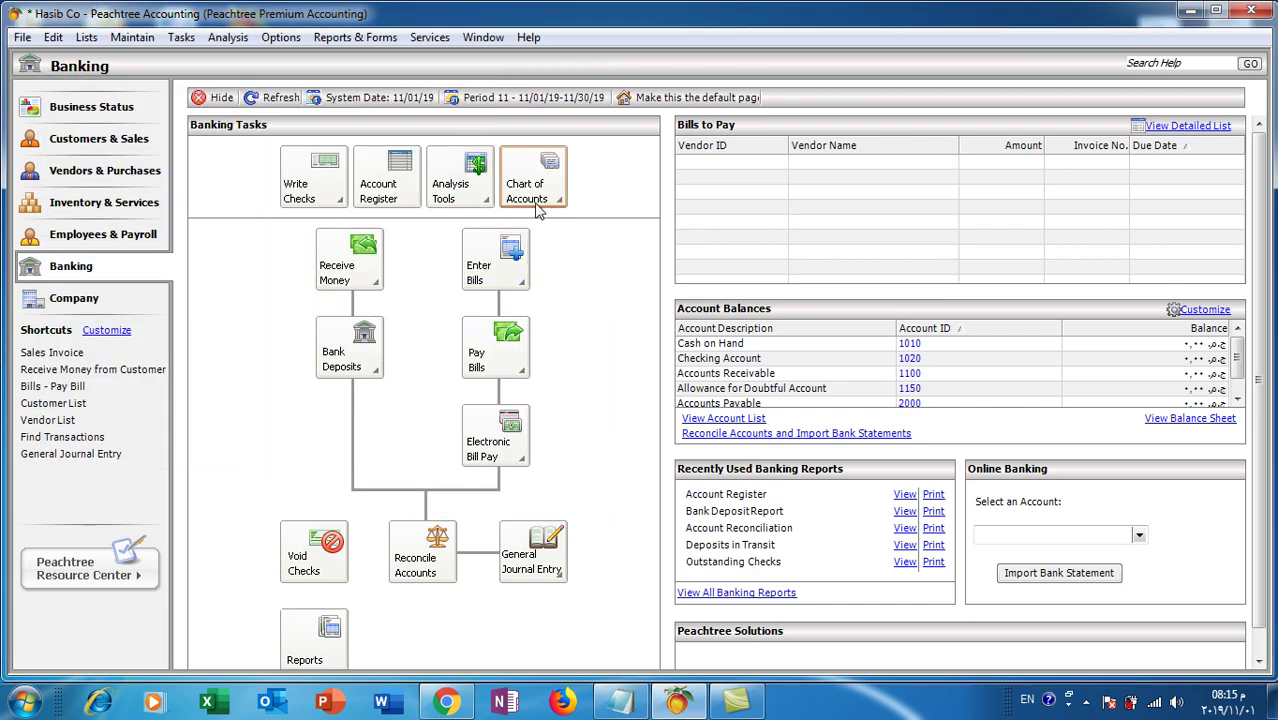
Open a blank new account record from the Banking tasks, move its window toward the screen's centre, and close it.
click(537, 205)
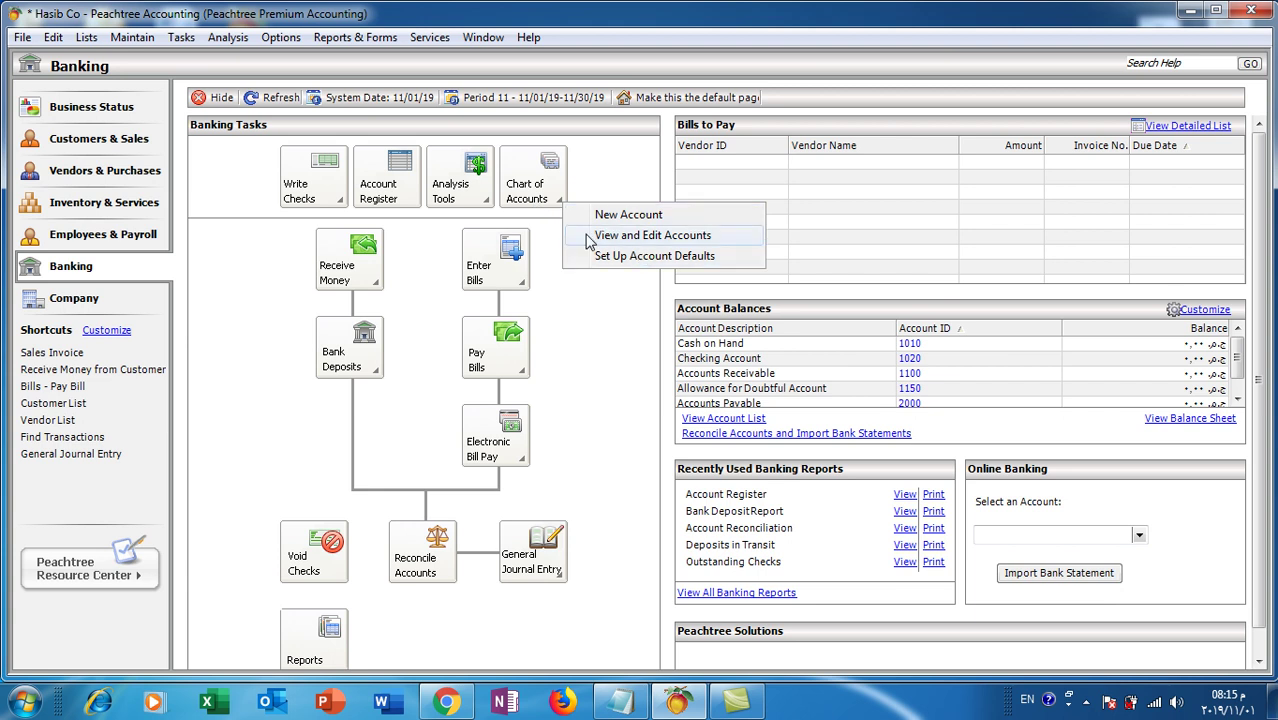
click(612, 215)
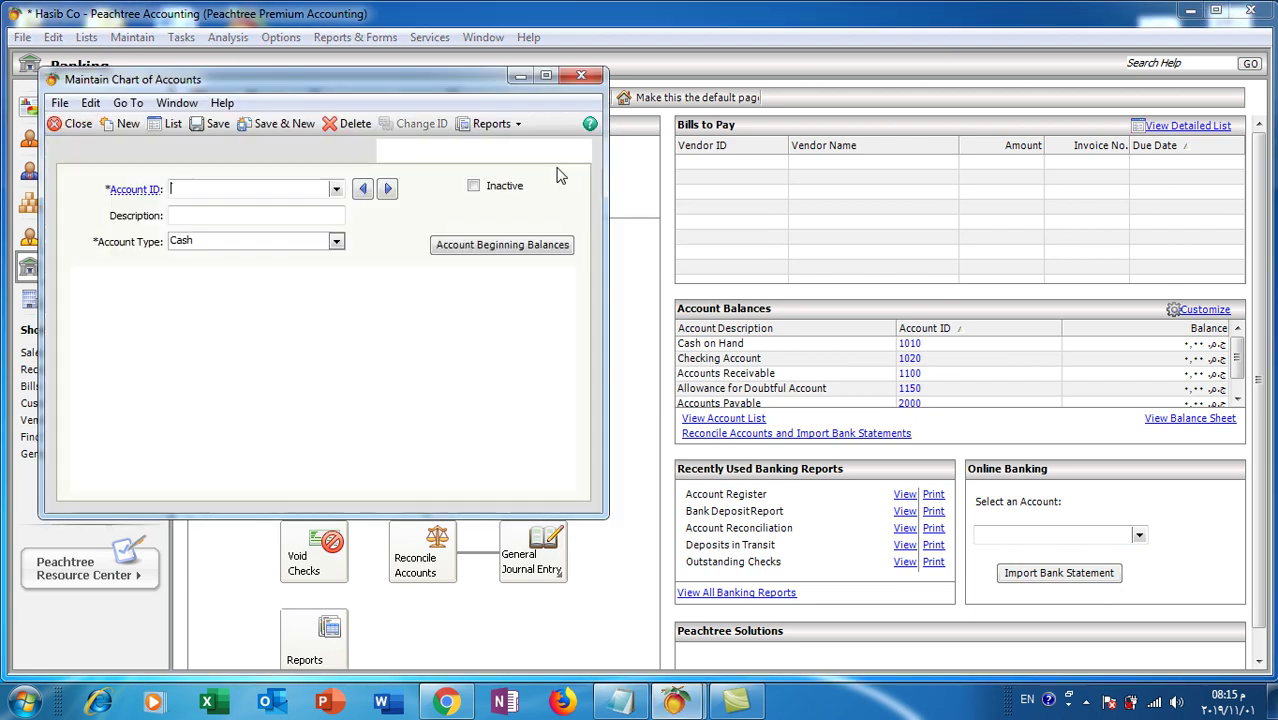
drag(420, 90, 660, 170)
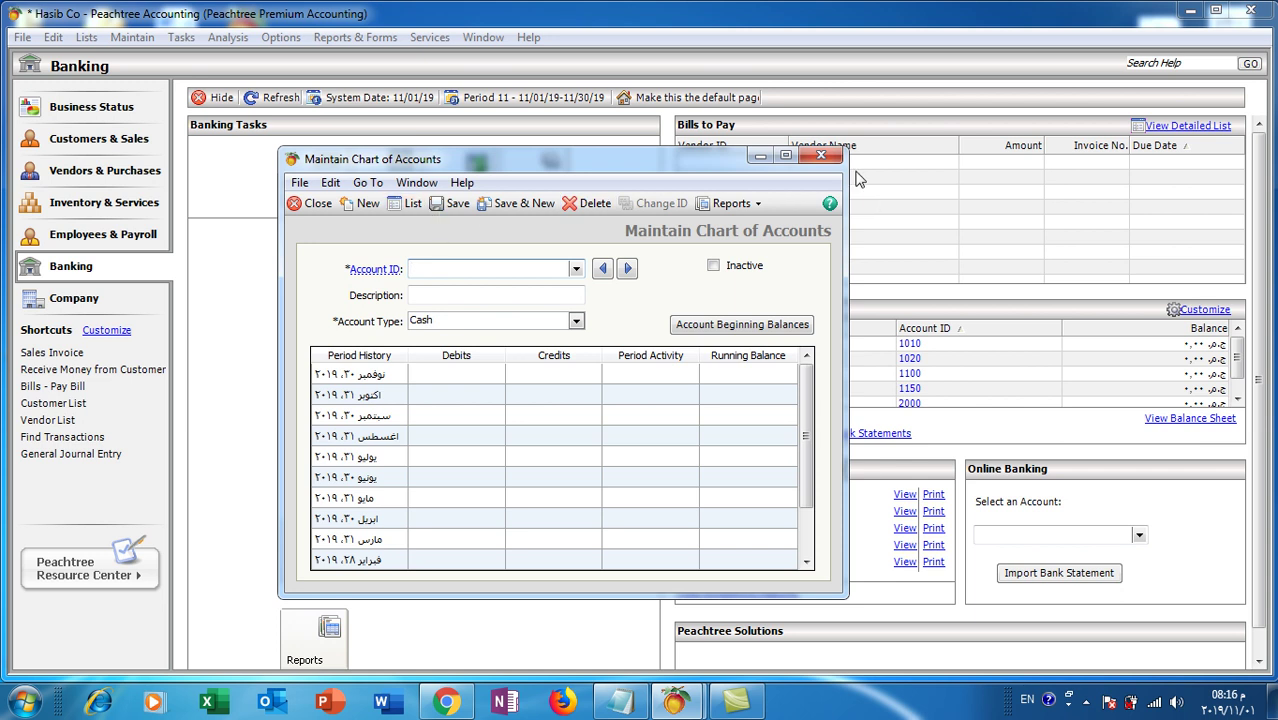
click(821, 155)
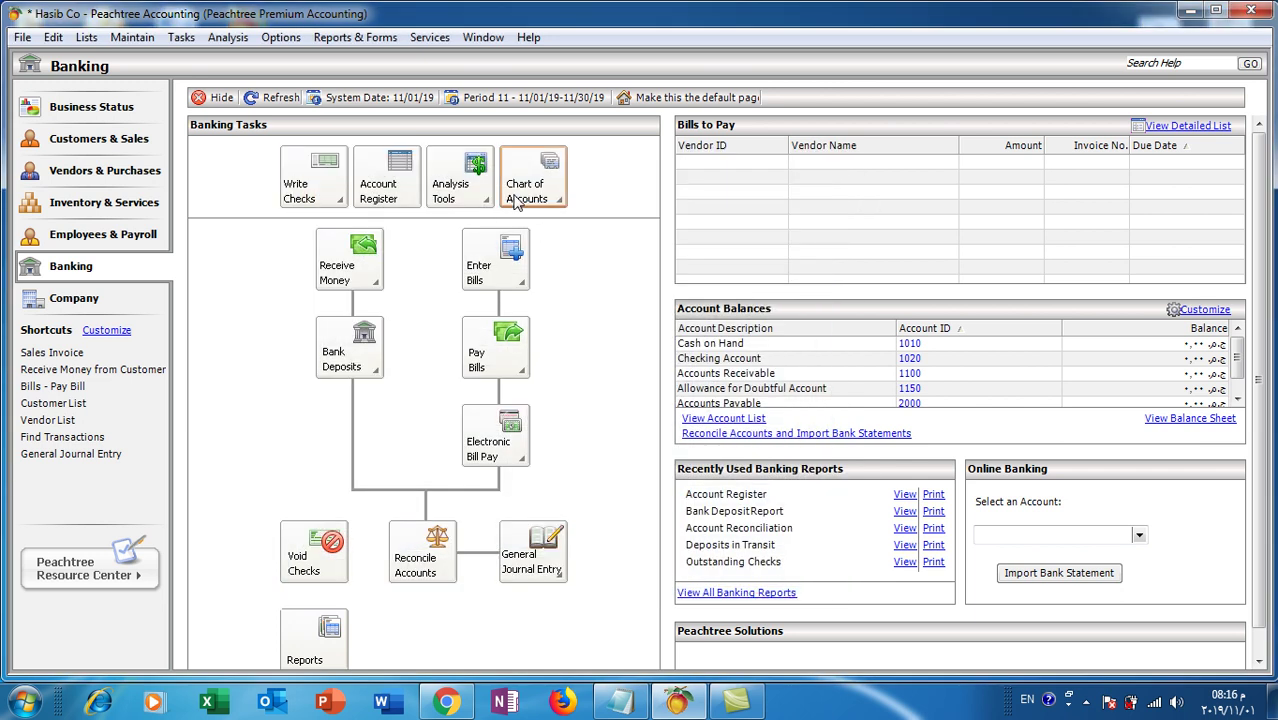
Open the Cash on Hand account's record from the Banking list for viewing and editing accounts.
click(520, 198)
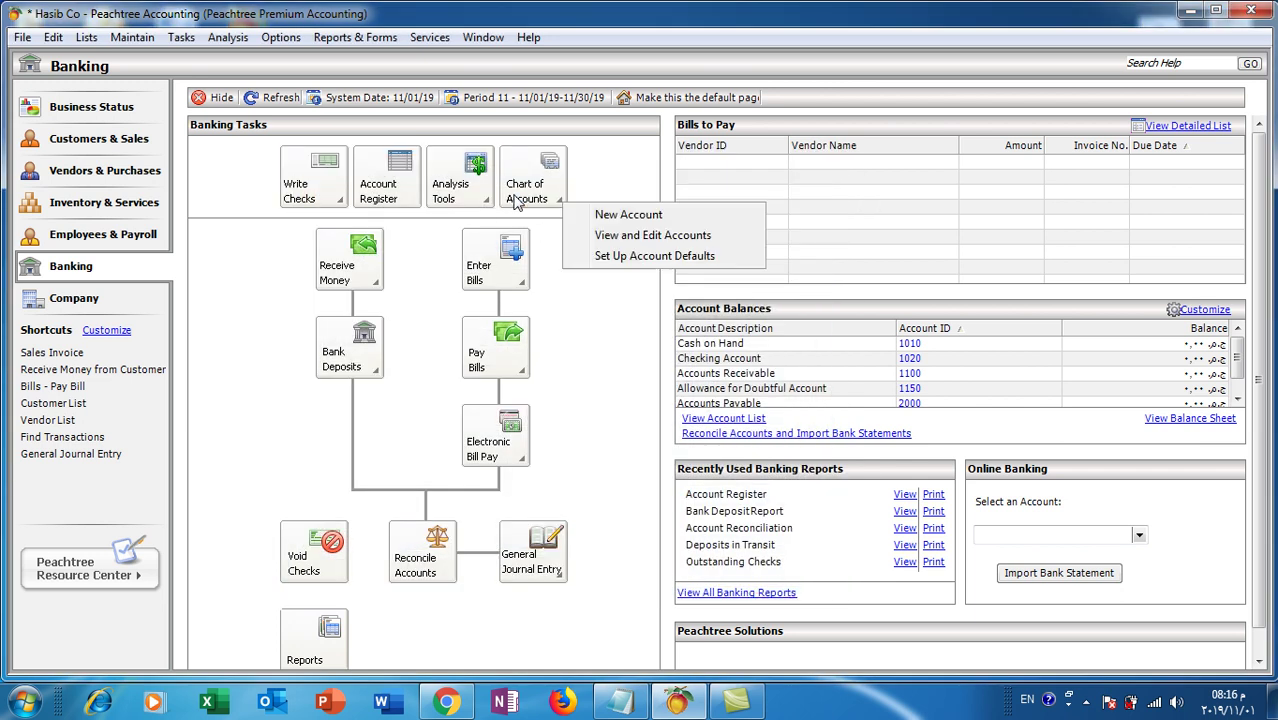
click(626, 240)
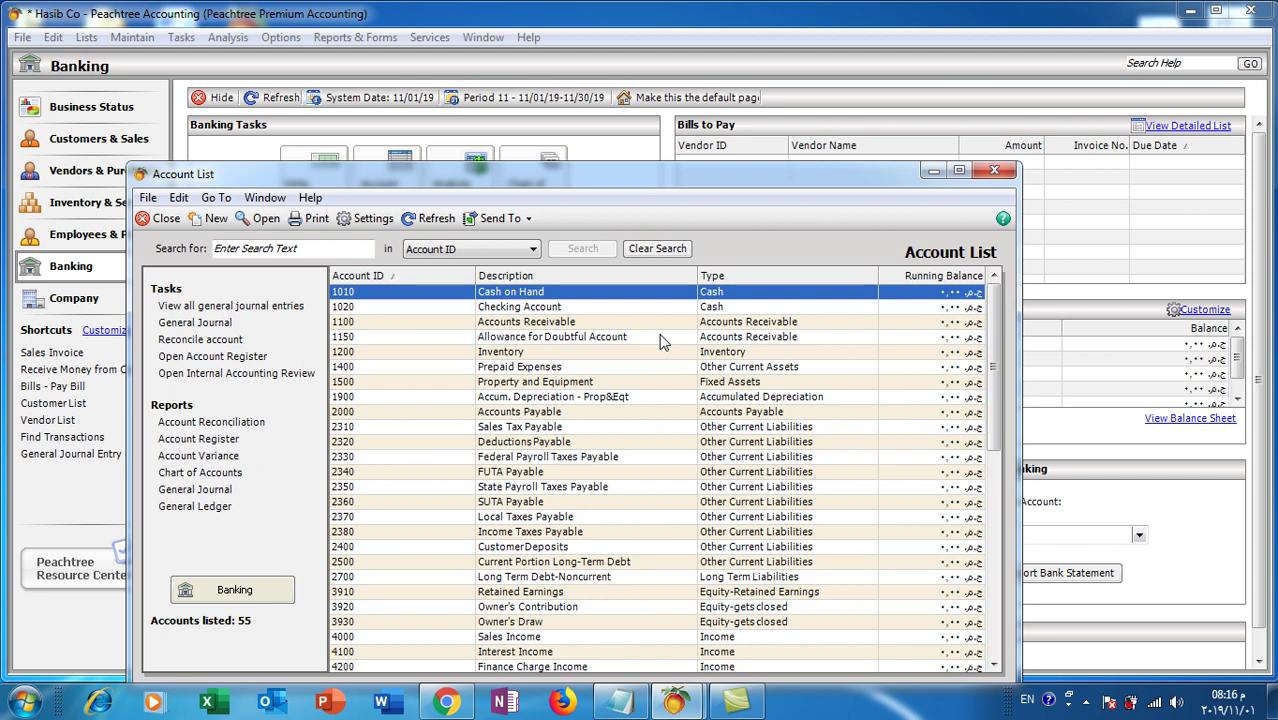
double_click(437, 293)
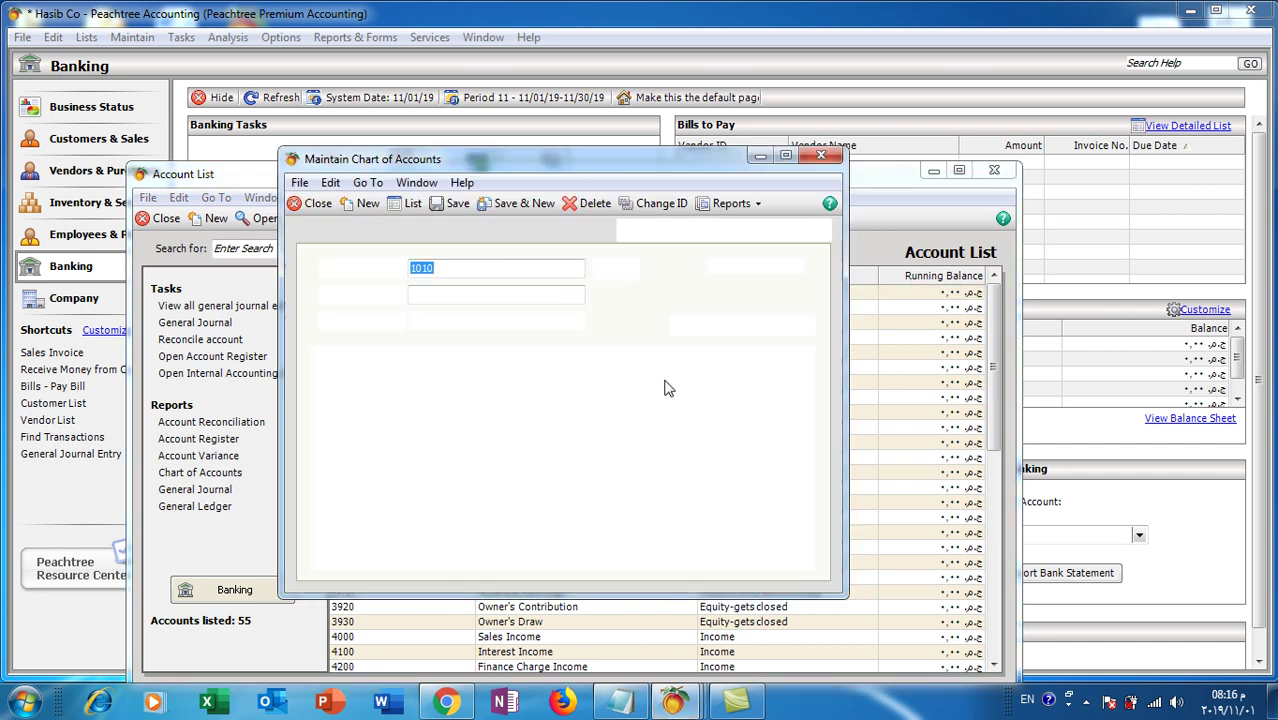
Open the account beginning balances for the period from 1/11/19 through 30/11/19.
click(702, 327)
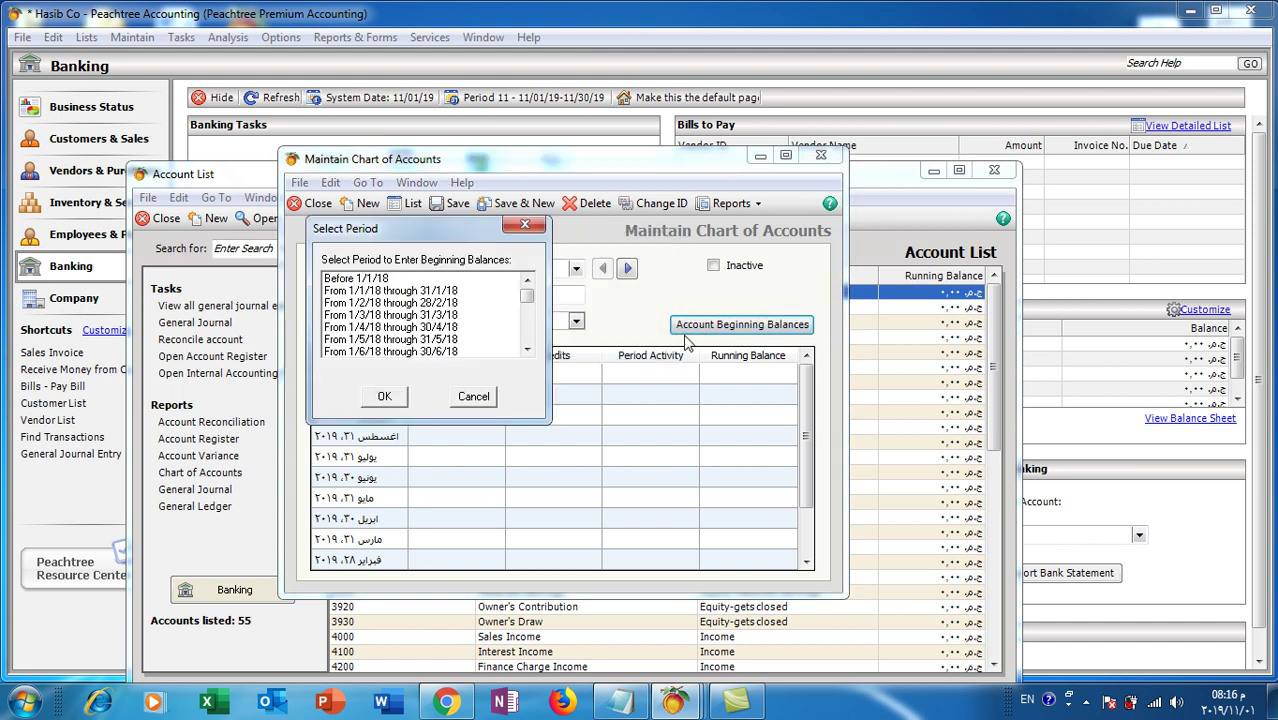
click(527, 349)
click(527, 349)
click(527, 349)
click(527, 349)
click(527, 349)
click(527, 349)
click(527, 349)
click(527, 349)
click(527, 349)
click(527, 349)
click(527, 349)
click(527, 349)
click(527, 349)
click(527, 349)
click(527, 349)
click(527, 349)
click(527, 349)
click(527, 349)
click(460, 340)
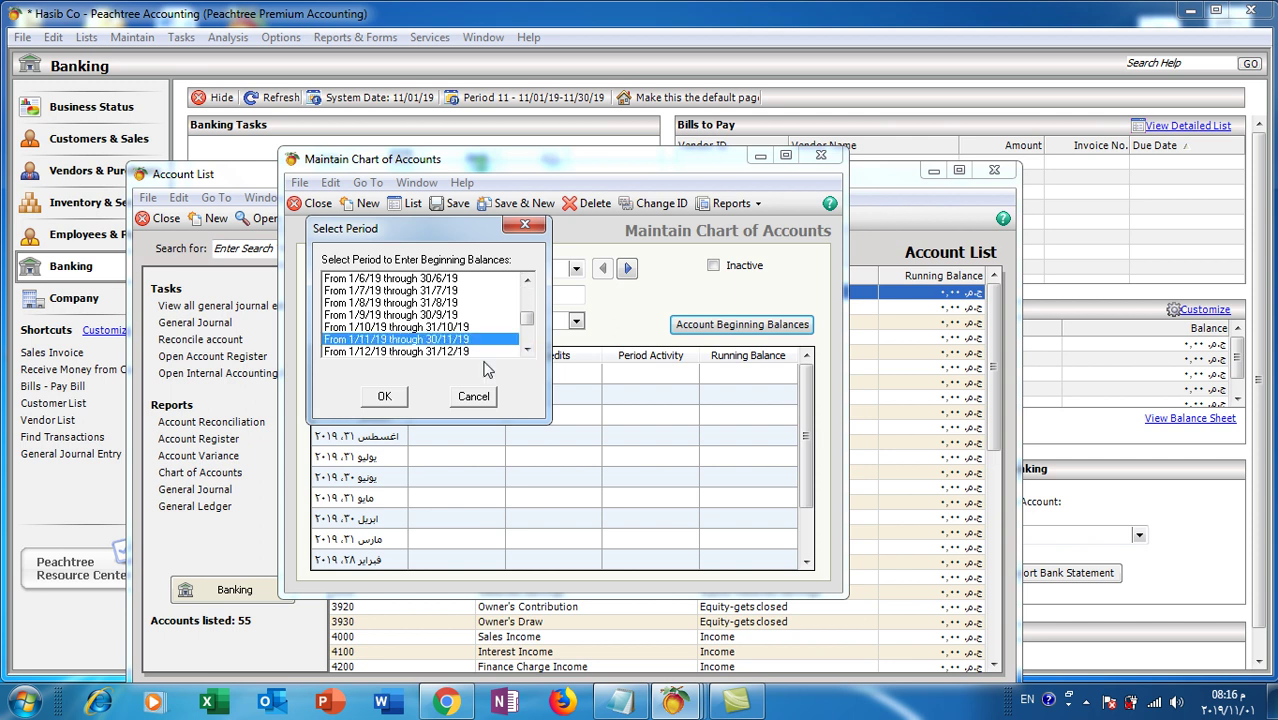
click(396, 397)
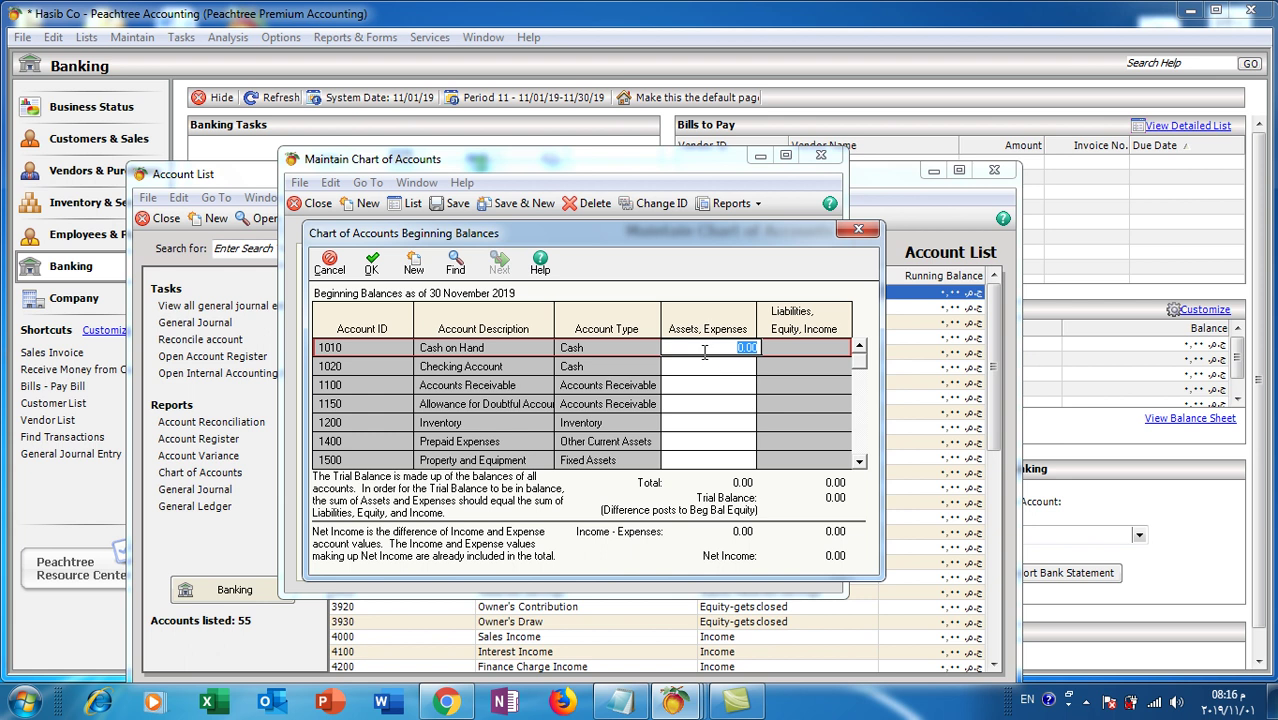
Enter beginning balances of 100,000 for Cash on Hand, 100,000 for Checking Account and 500,000 for Inventory, and save them.
text(100000)
click(715, 368)
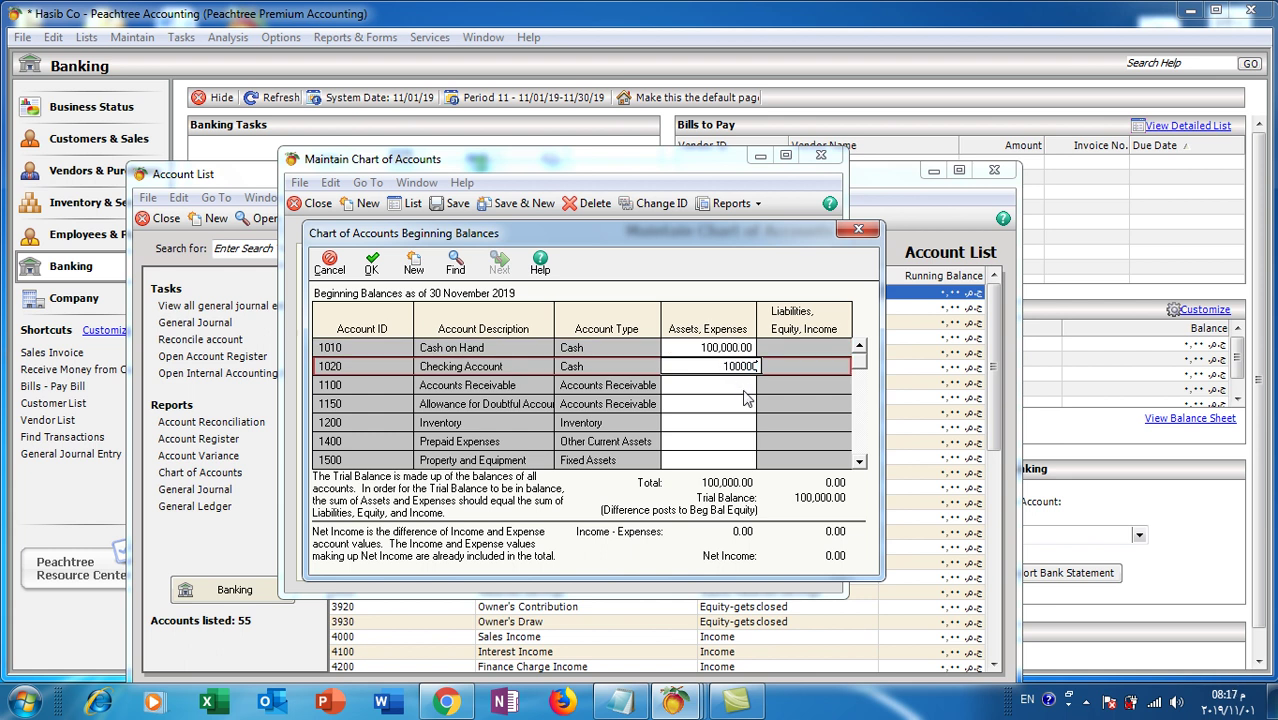
click(693, 421)
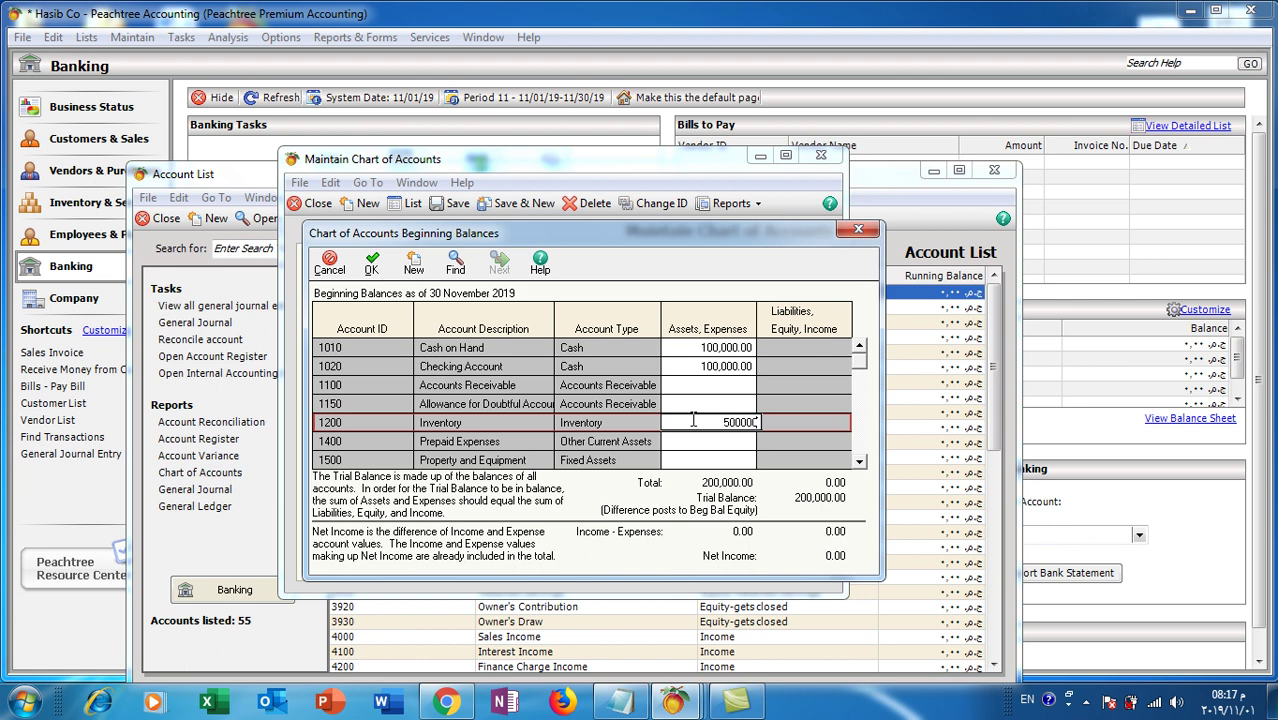
click(727, 459)
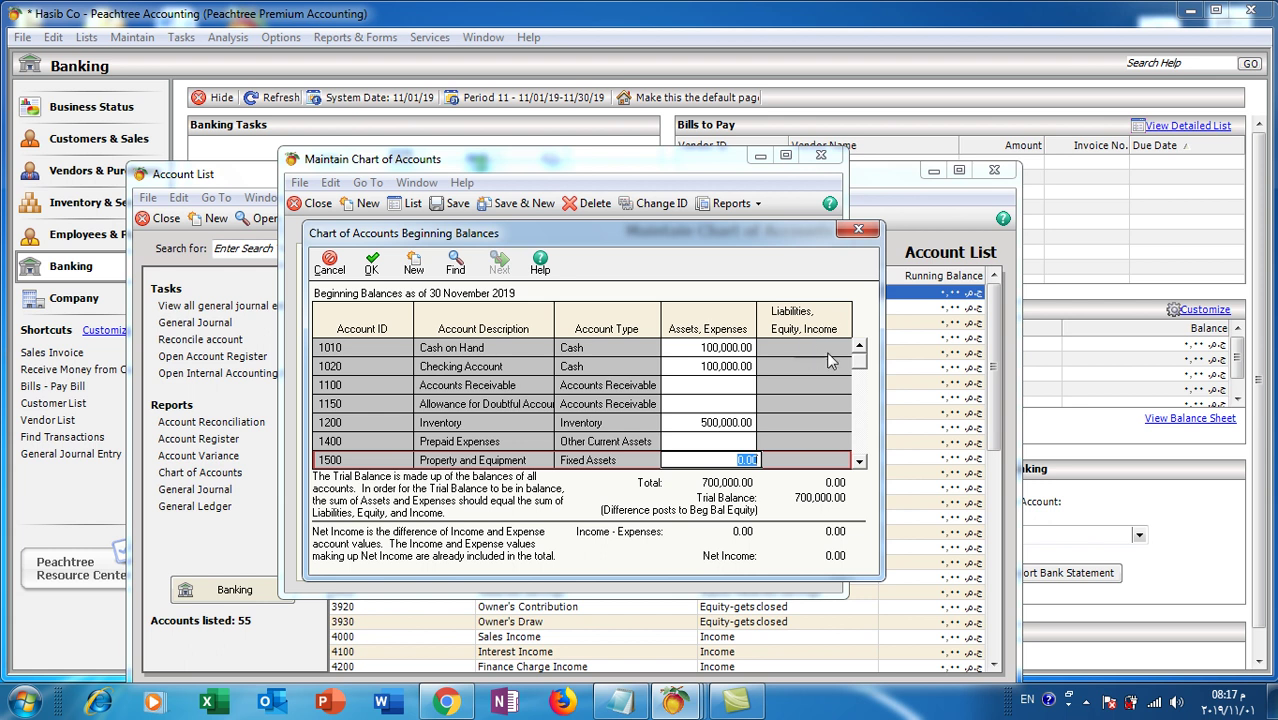
click(371, 263)
click(726, 429)
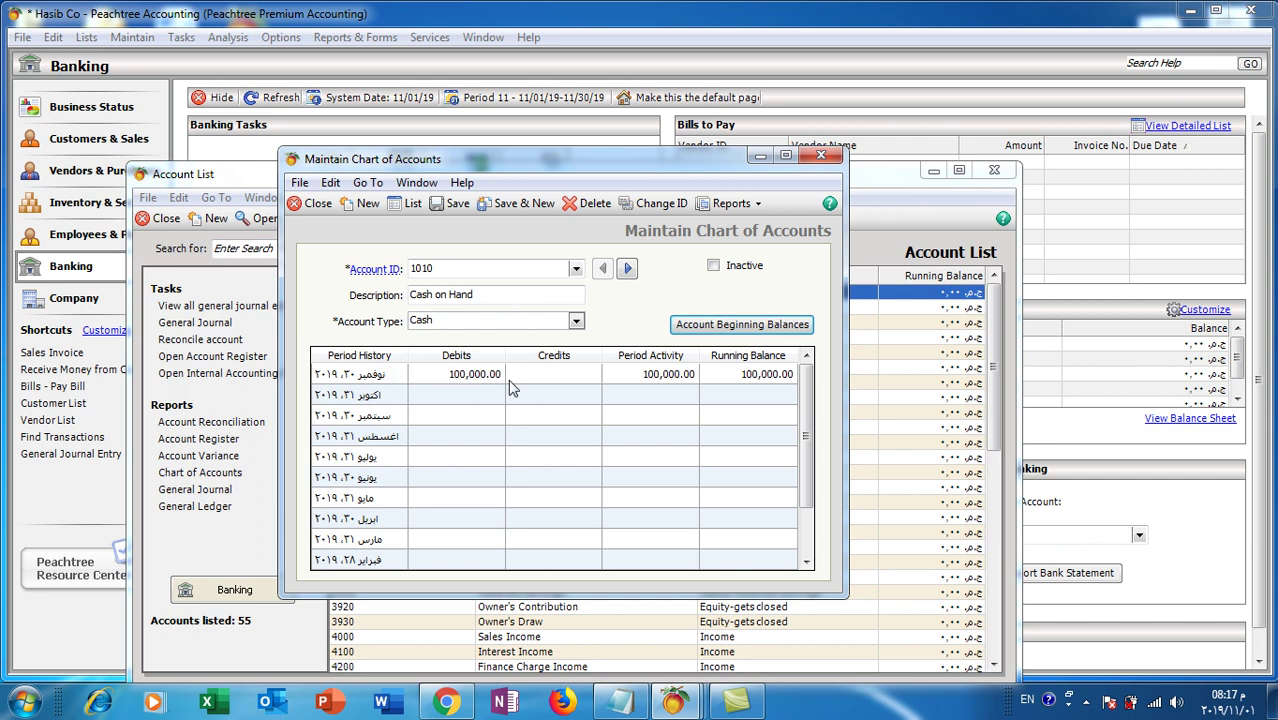
Close the account record and the account list, and refresh the balances on the Banking page.
click(820, 156)
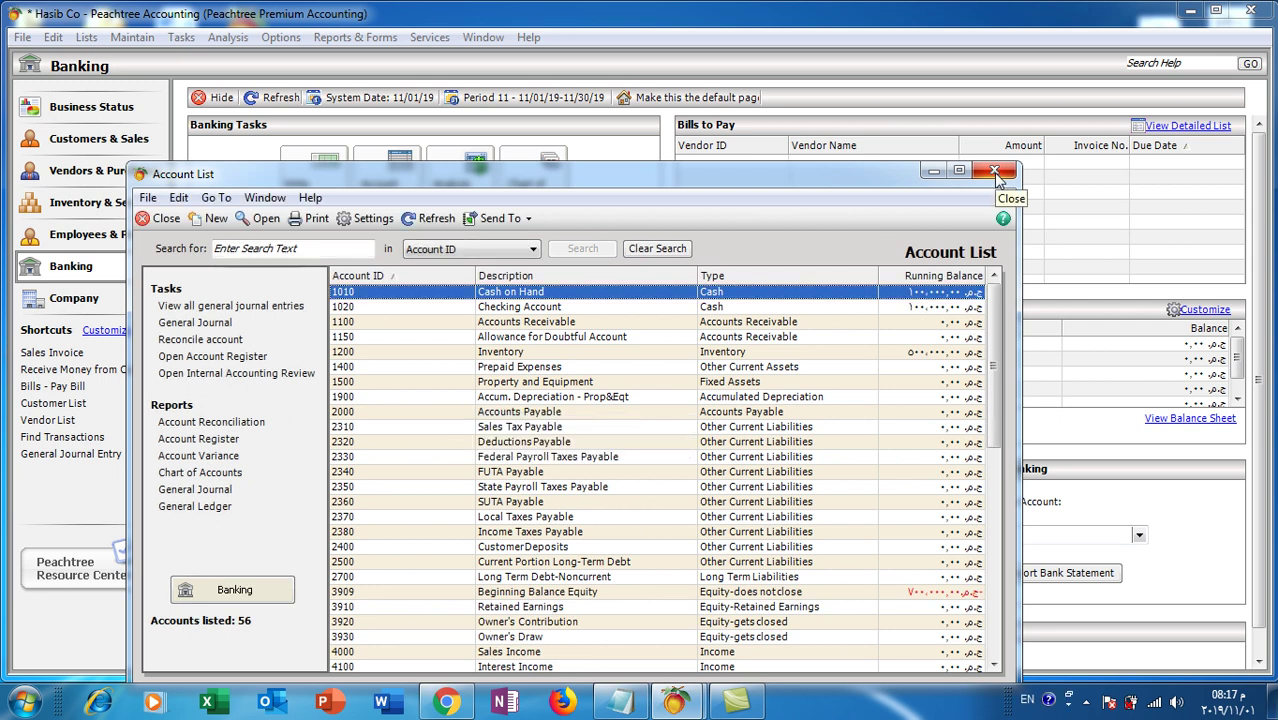
click(993, 172)
click(280, 100)
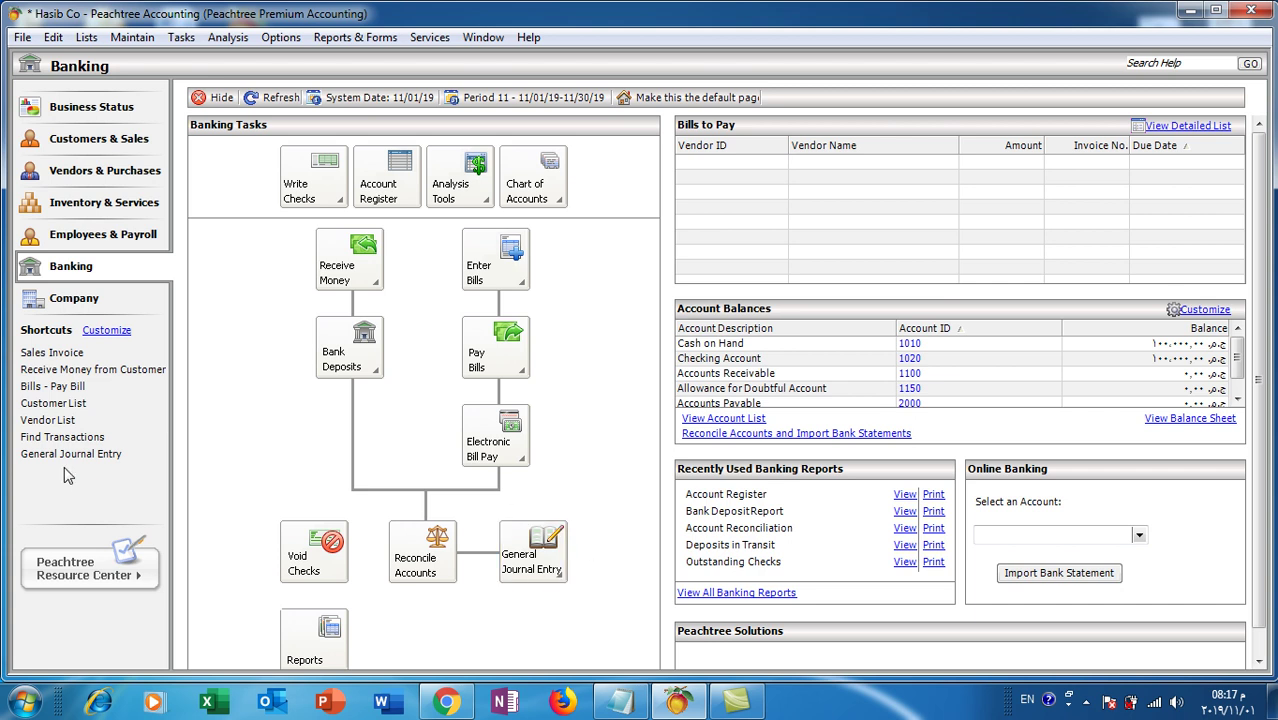
View a blank new general journal entry from the Banking tasks, and close it without entering anything.
click(534, 566)
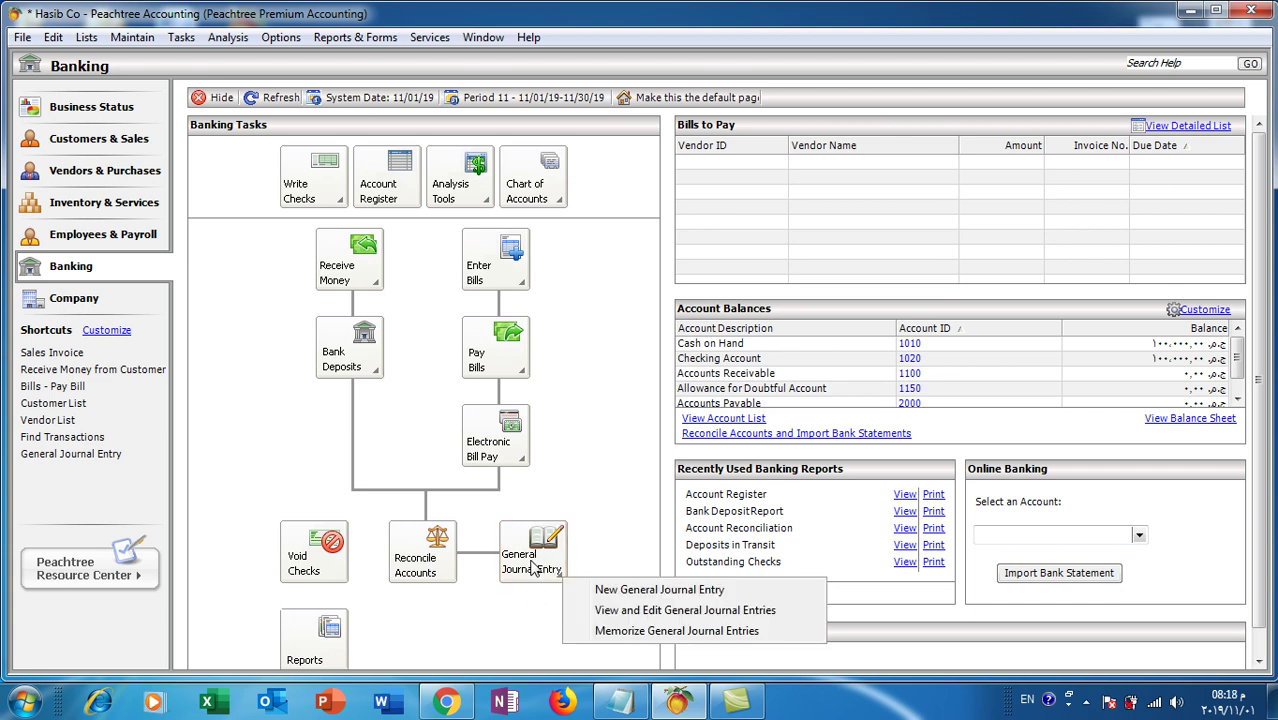
click(626, 593)
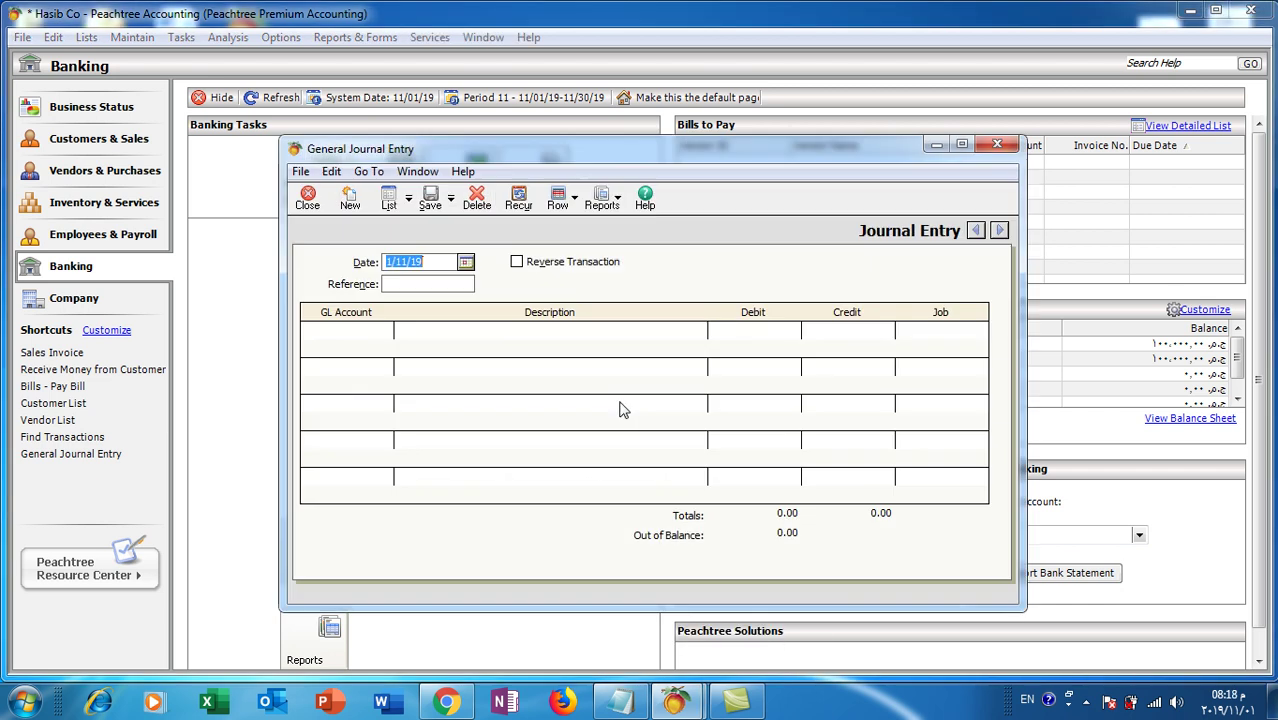
click(992, 145)
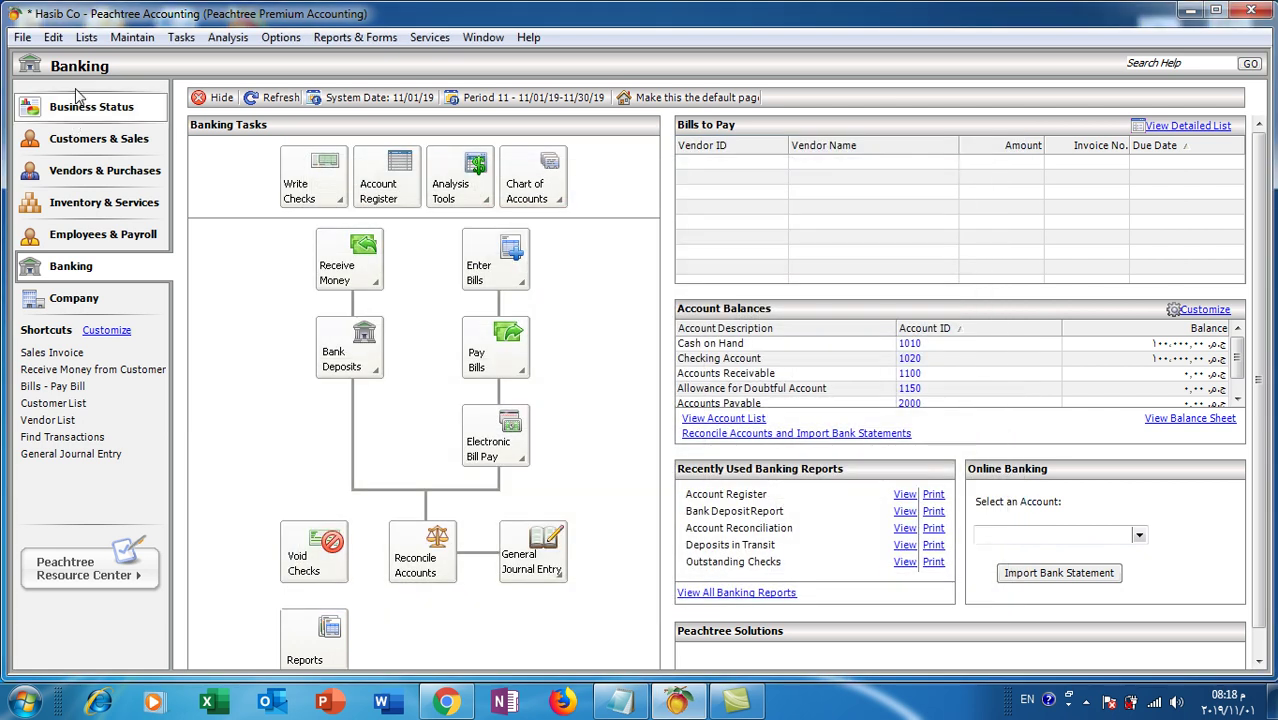
Open the list of general journal entries for the current period.
click(121, 40)
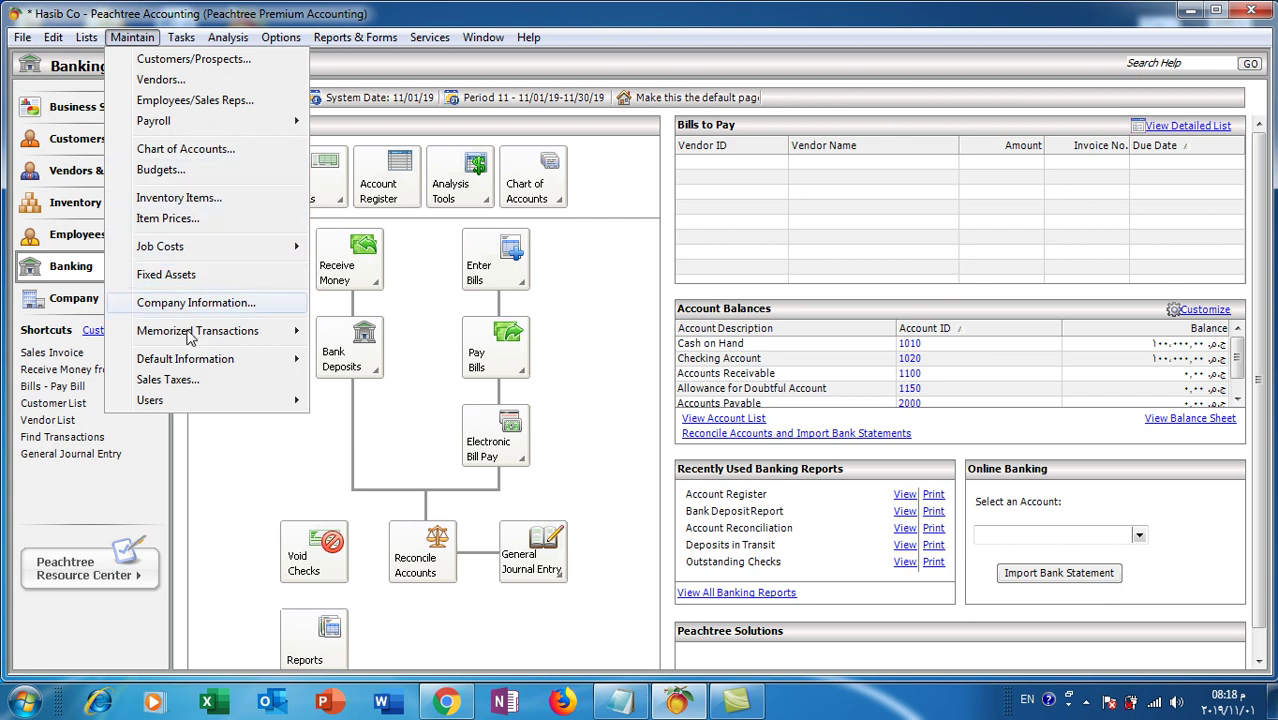
mouse_move(99, 39)
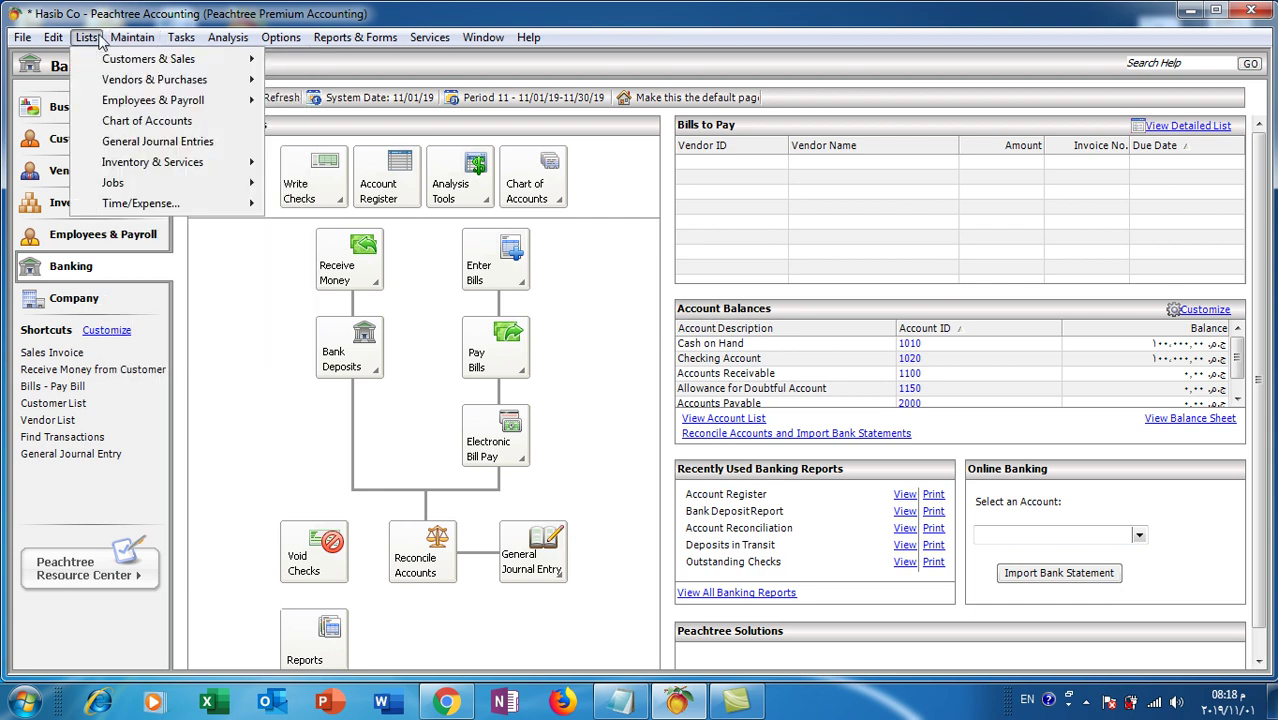
click(127, 146)
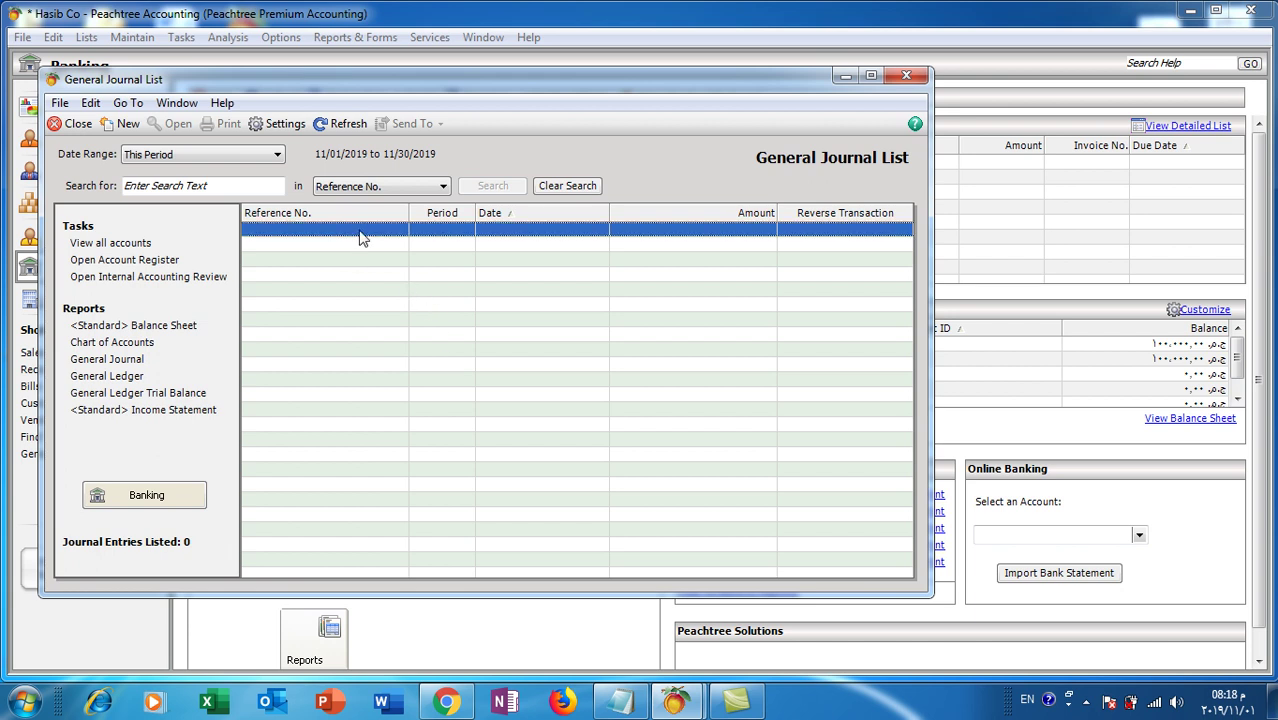
click(122, 123)
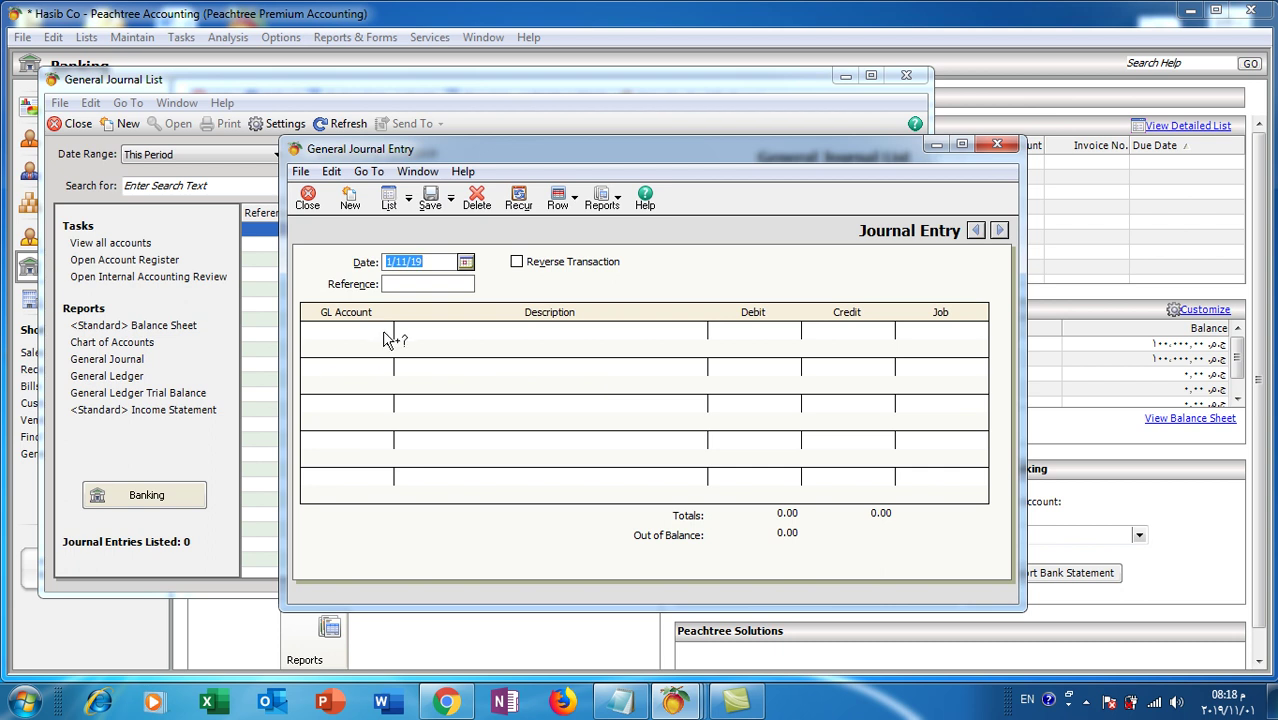
click(406, 286)
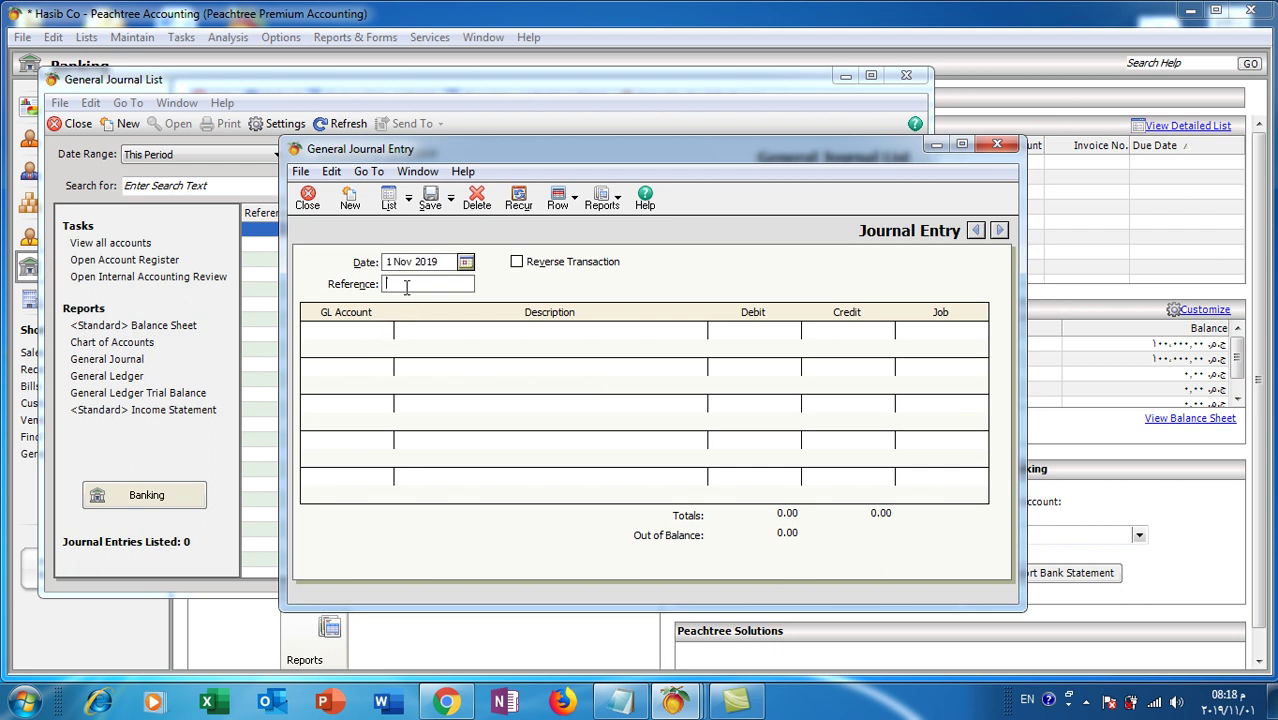
click(386, 333)
click(384, 331)
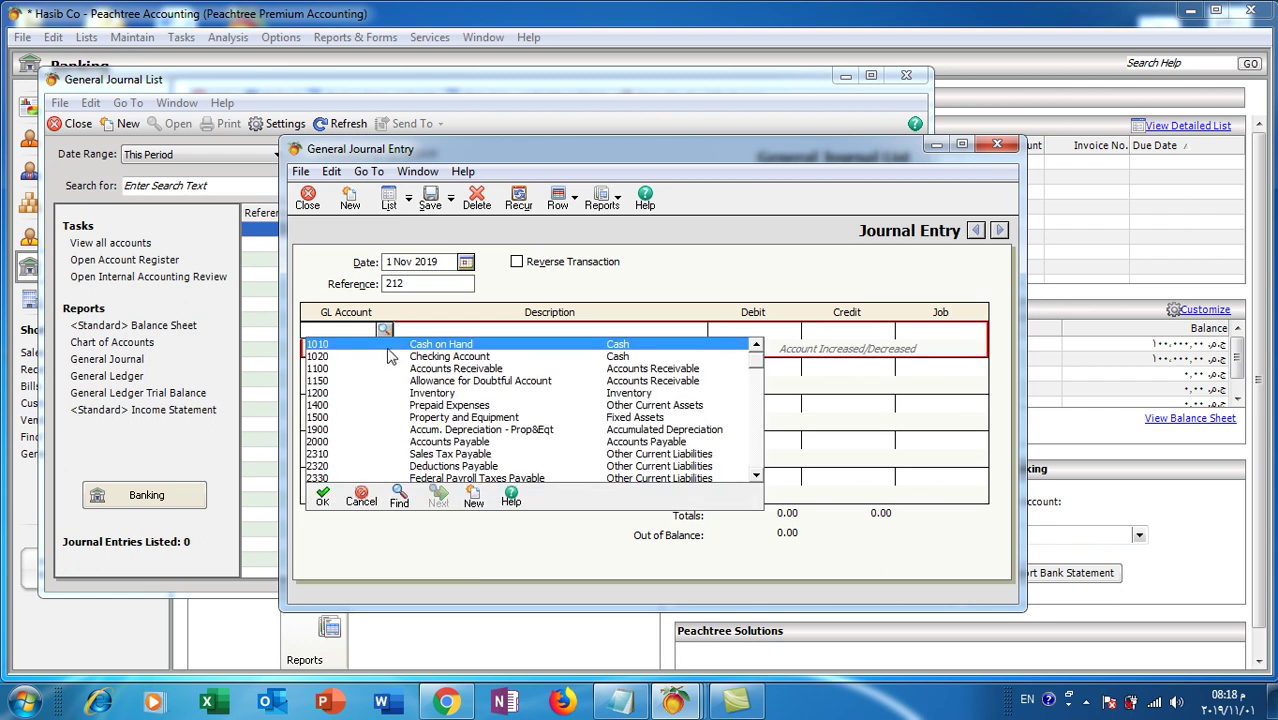
double_click(456, 345)
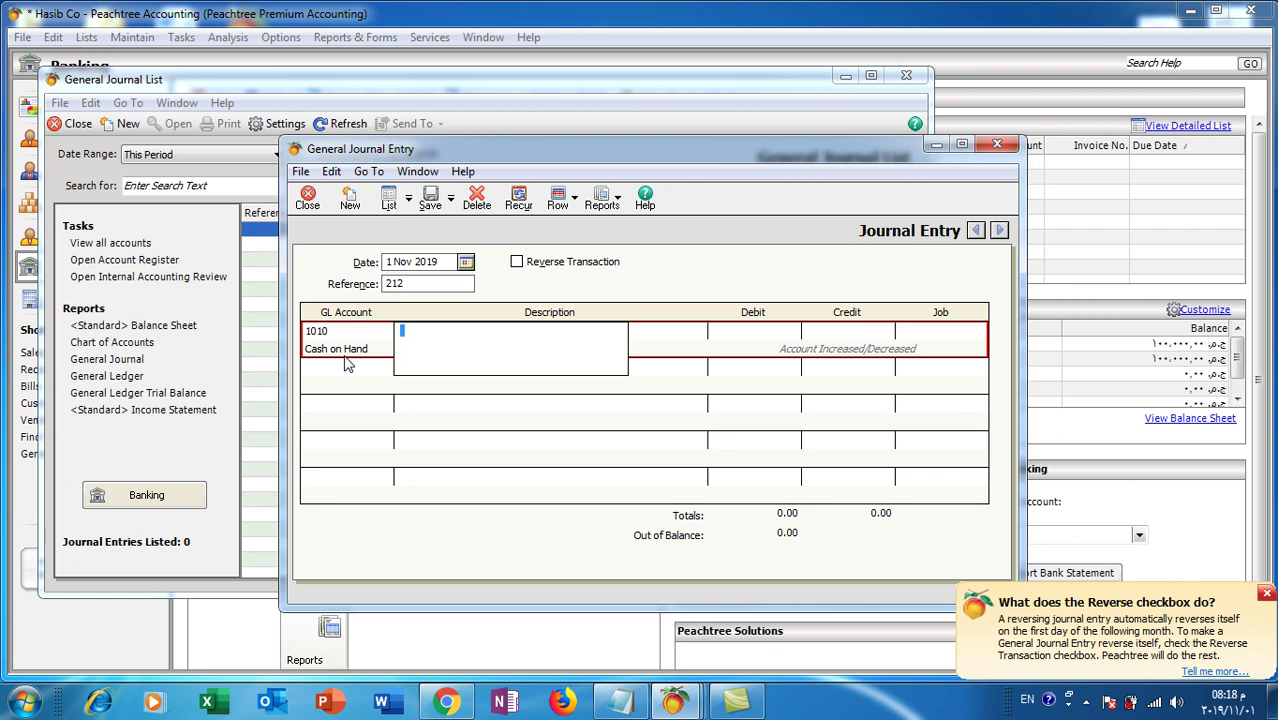
click(997, 144)
click(907, 77)
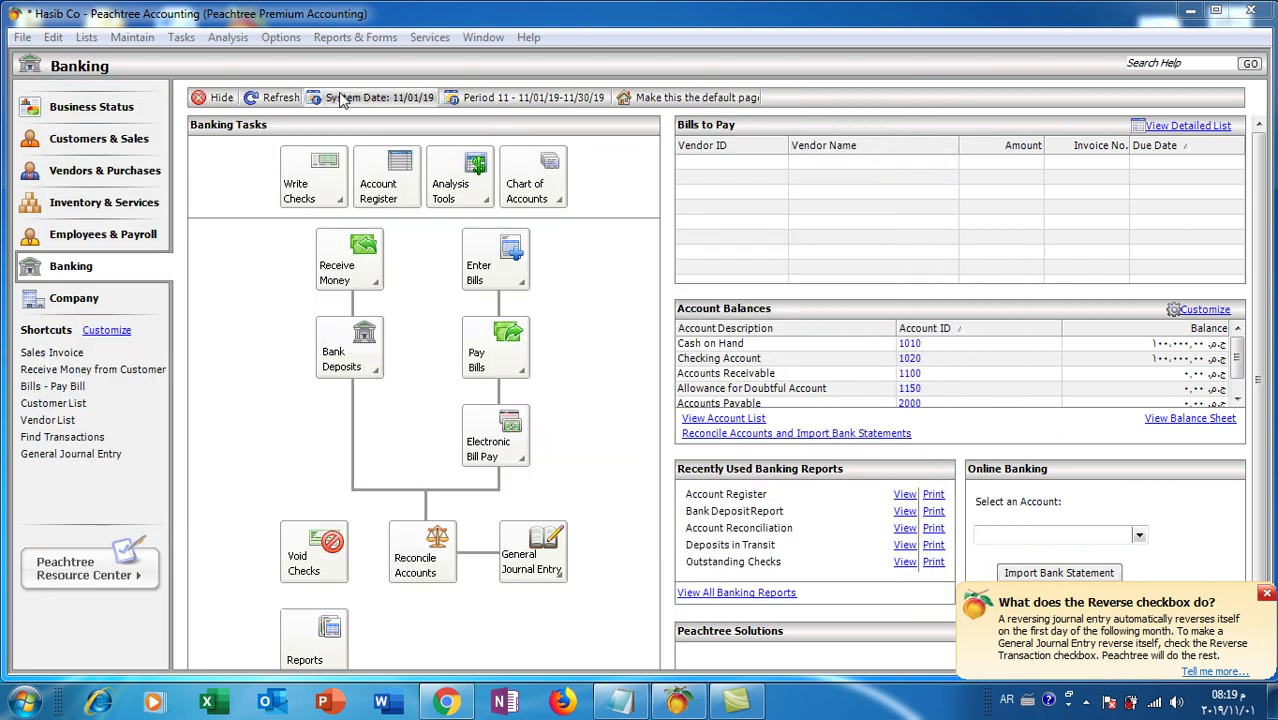
Set the line item entry display to 2 Line in the general global options and accept the options.
click(284, 40)
click(307, 59)
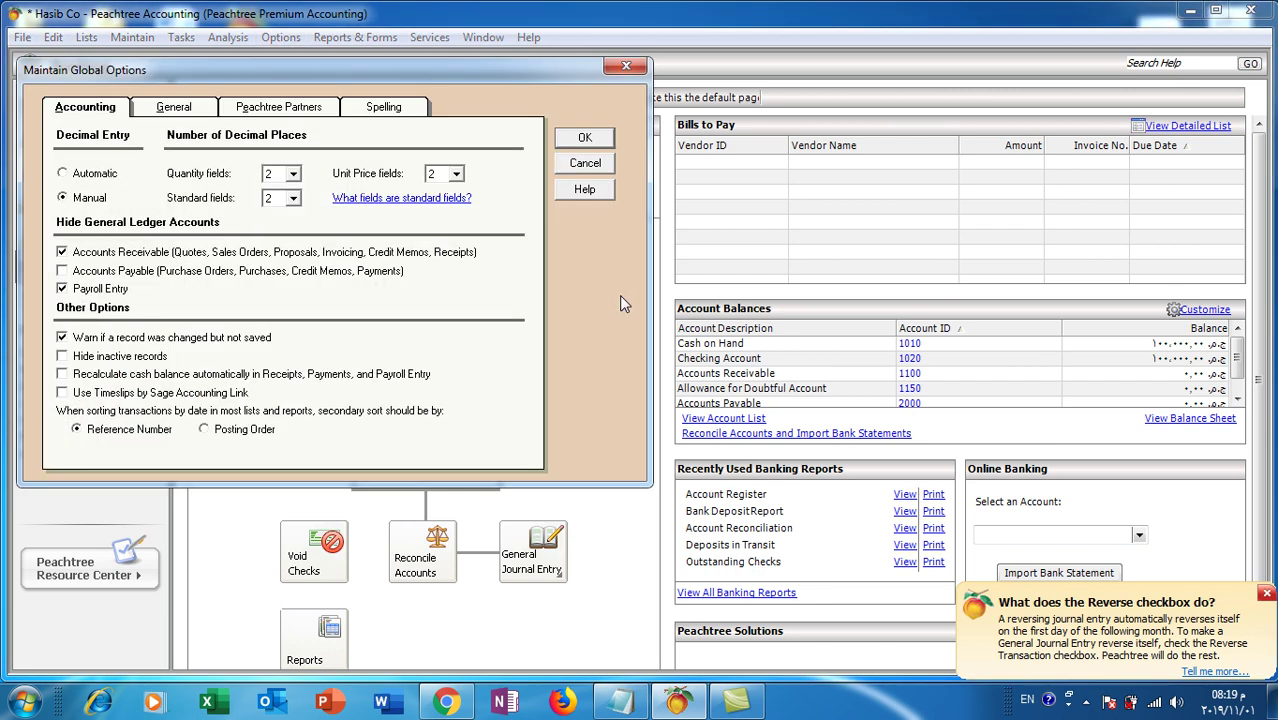
click(183, 110)
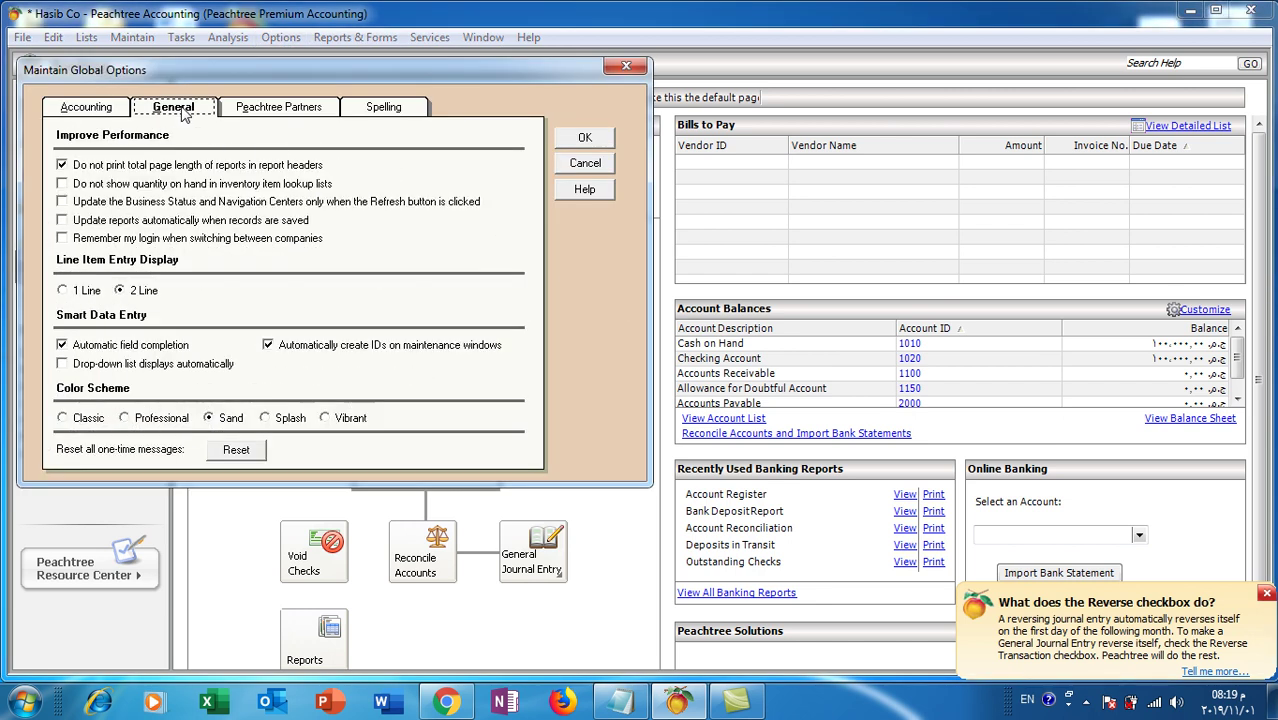
click(140, 299)
click(584, 141)
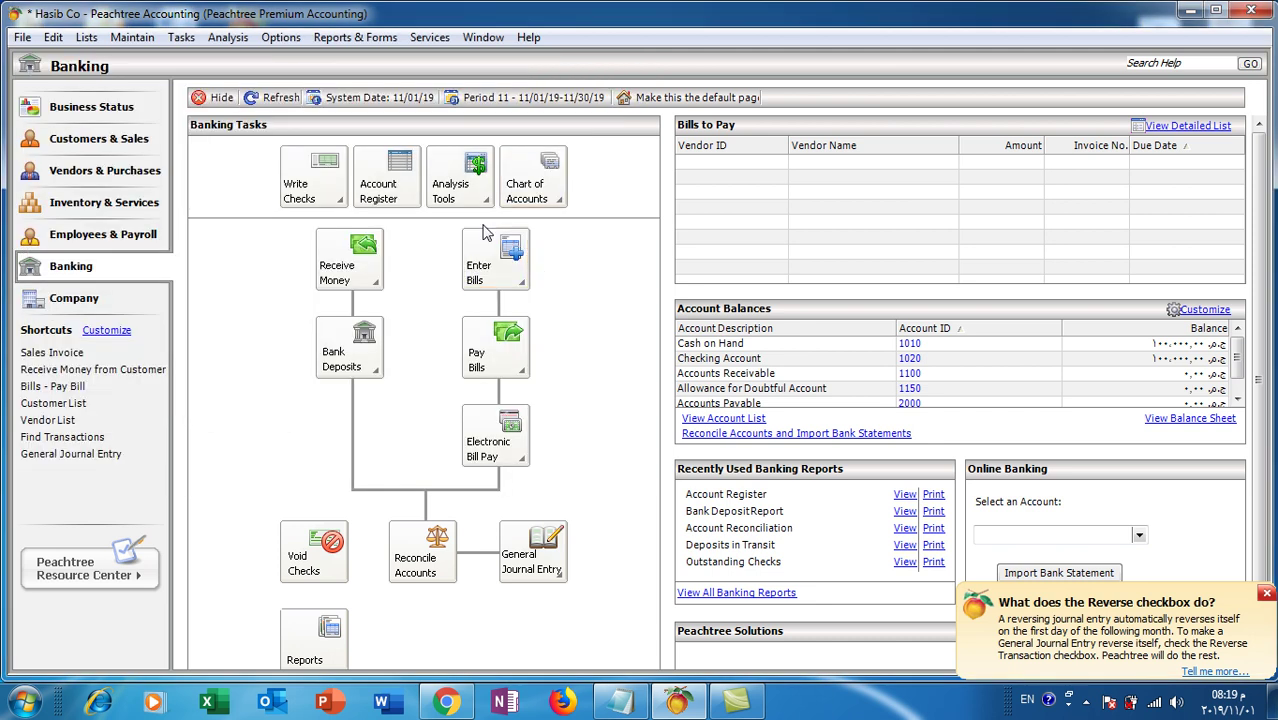
Create a new general journal entry from the Banking tasks with a 200,000 debit to account 1010 Cash on Hand.
click(540, 555)
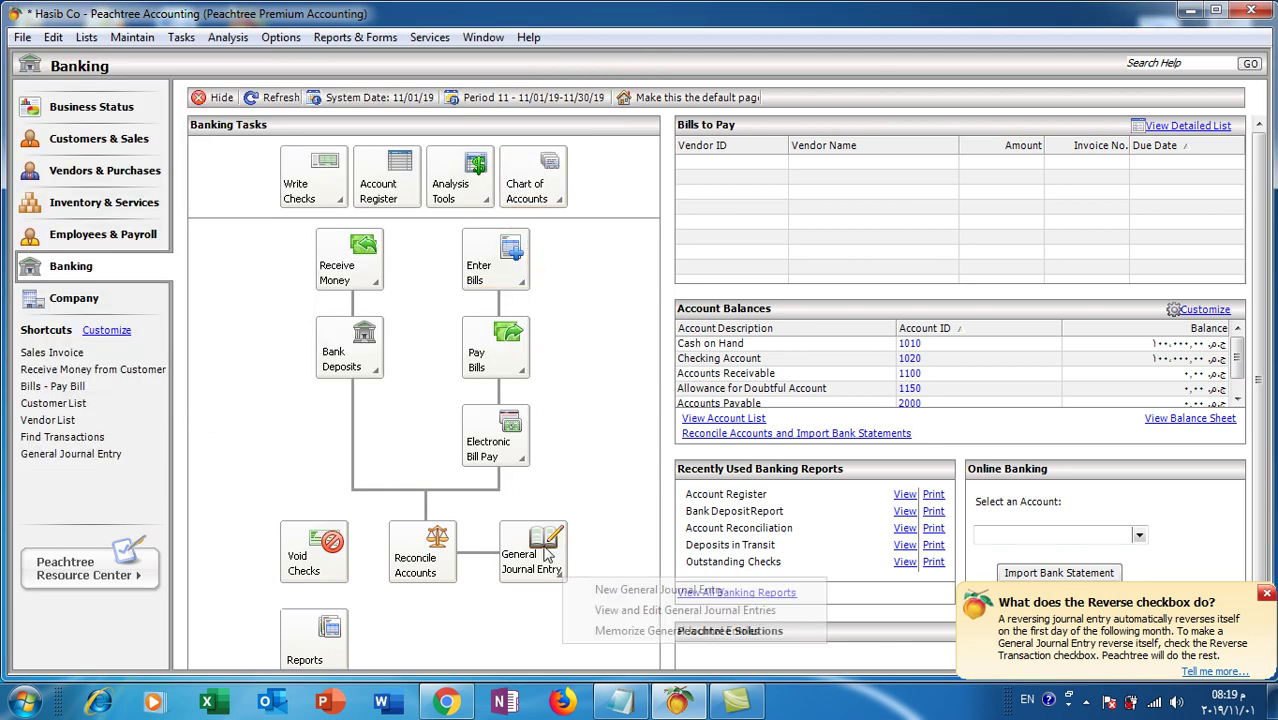
click(624, 592)
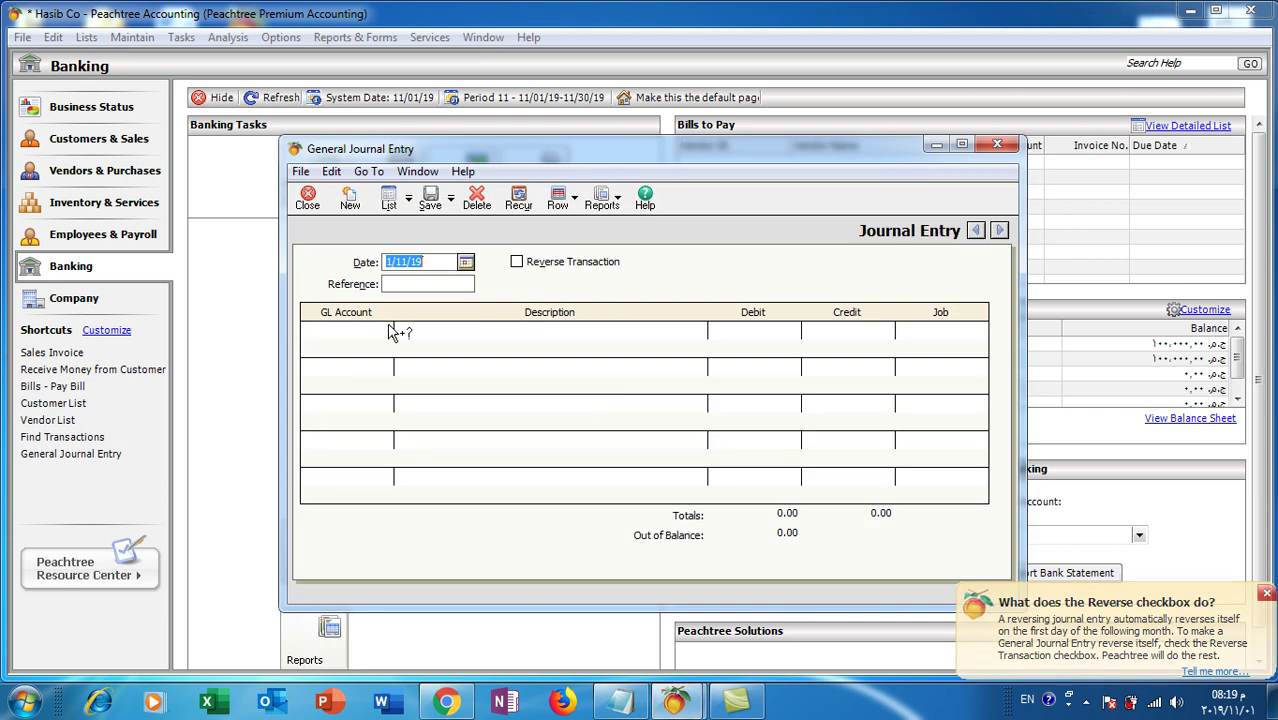
click(390, 333)
click(385, 330)
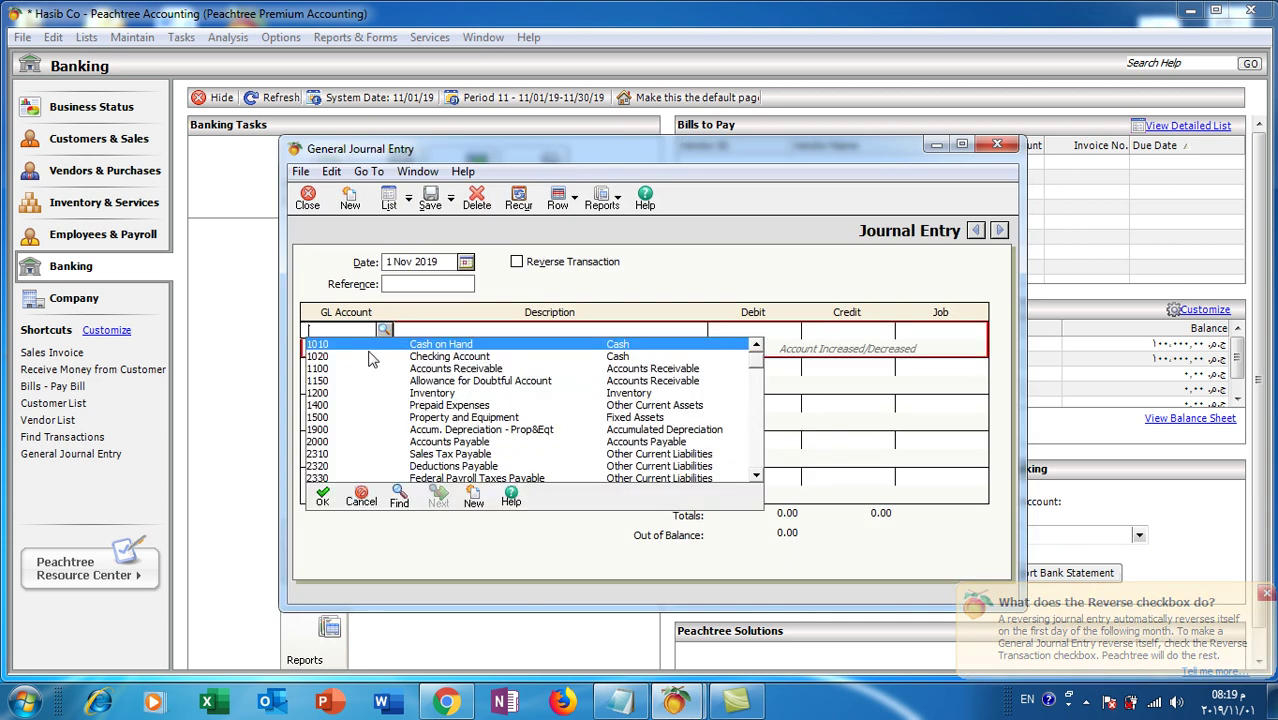
double_click(395, 345)
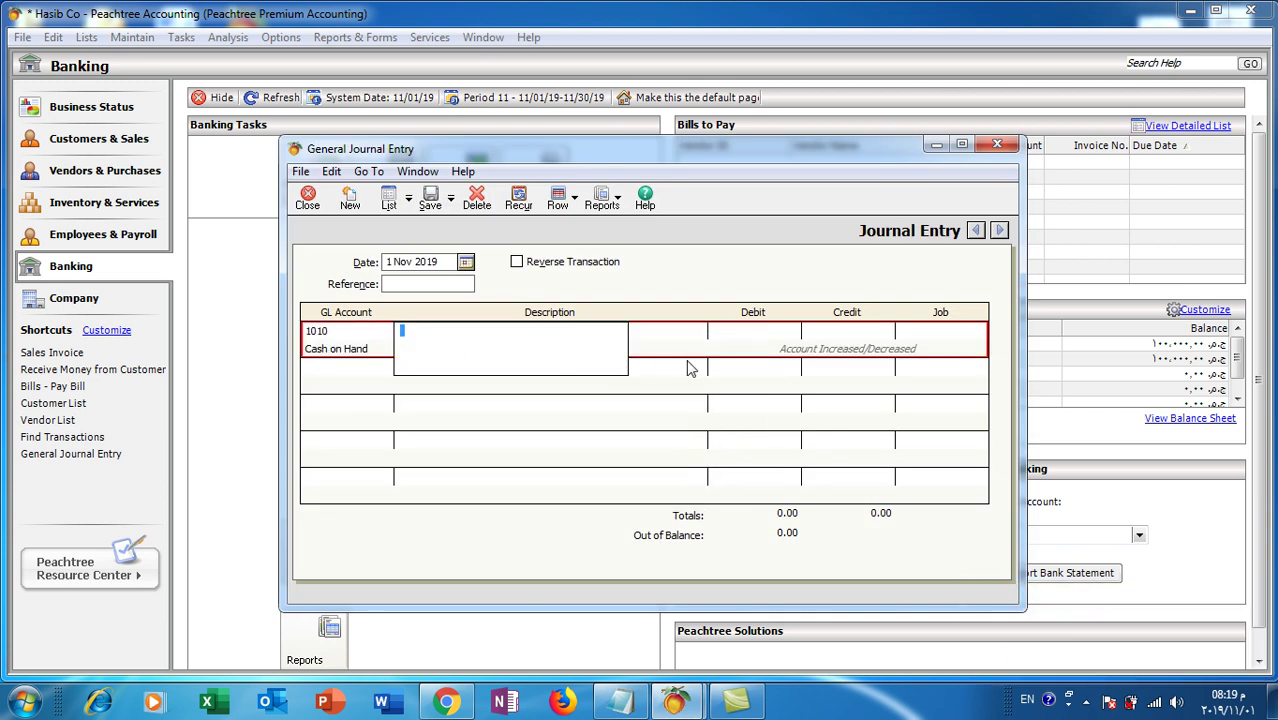
click(757, 350)
click(755, 336)
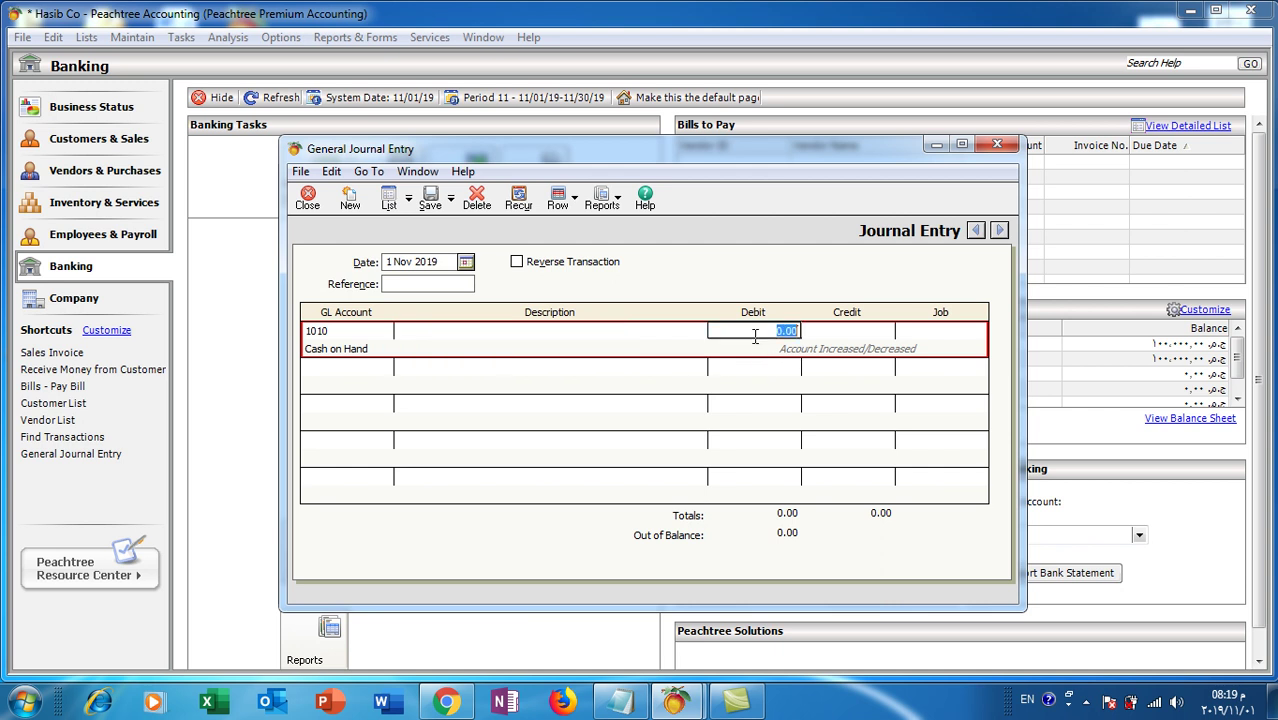
text(1)
click(355, 385)
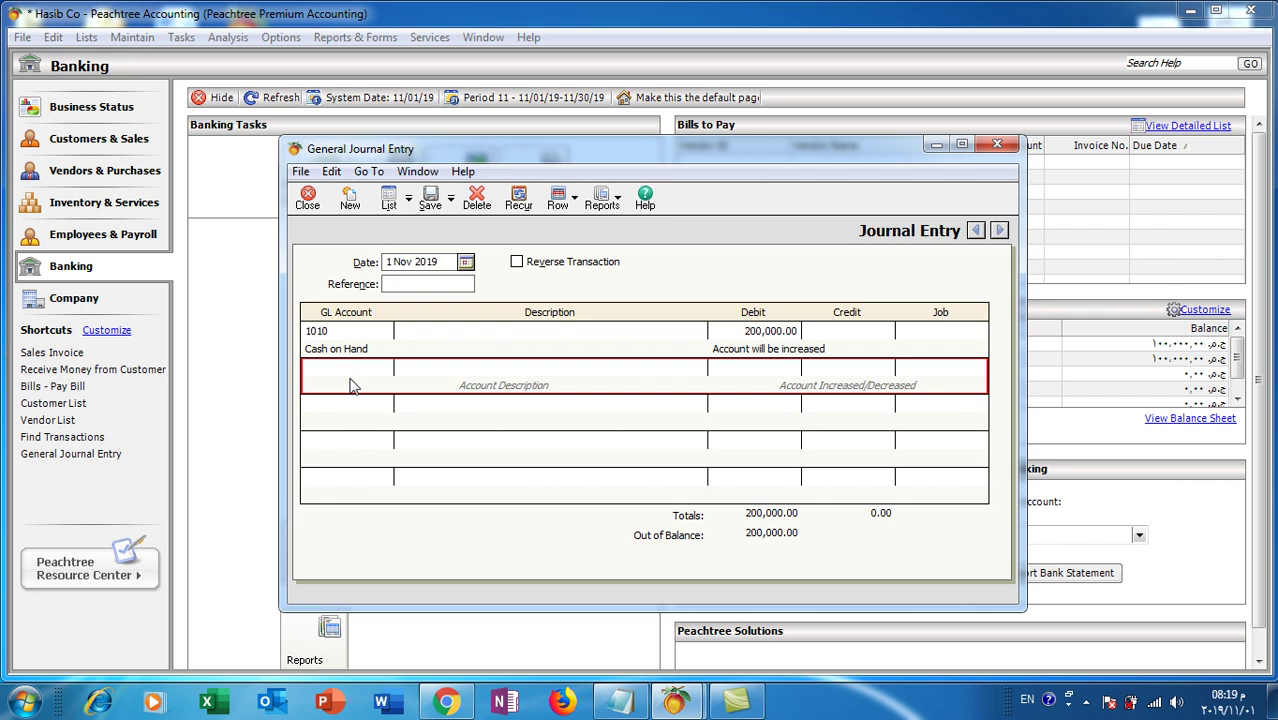
Add a second line to the journal entry crediting 200,000 to account 4300 Other Income.
click(364, 368)
click(388, 369)
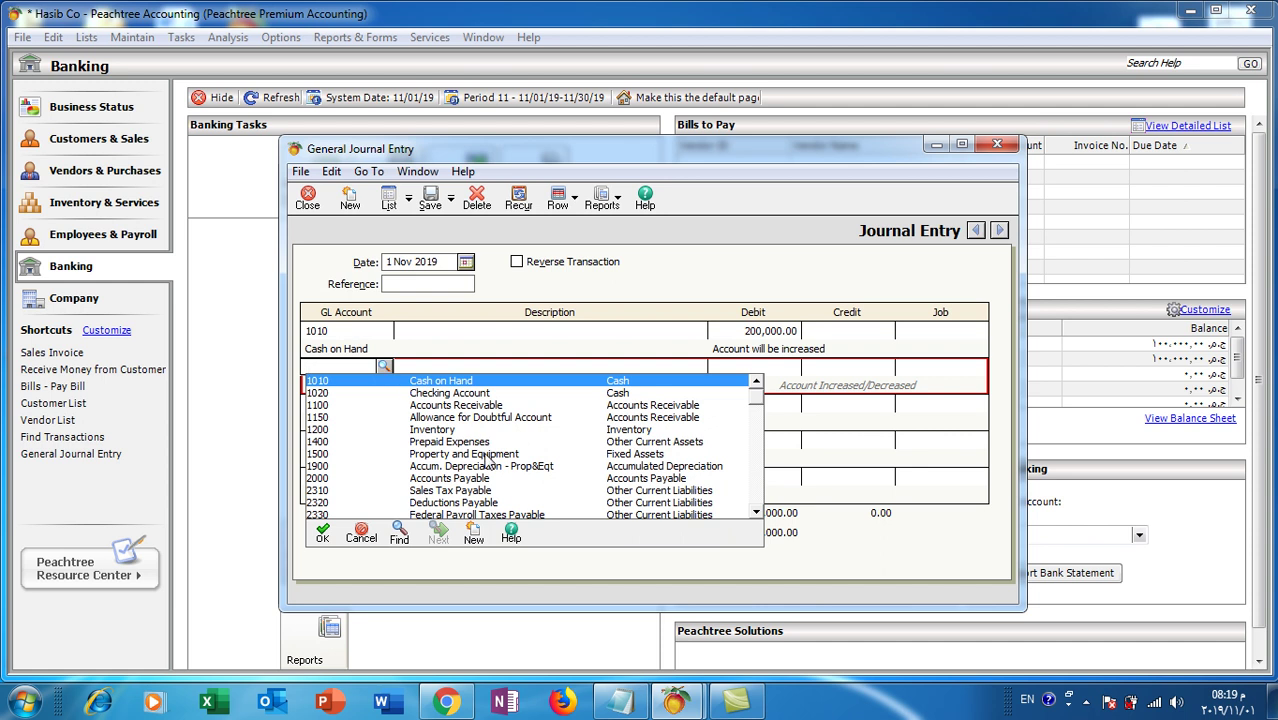
scroll(485, 462, down, 1)
scroll(505, 495, down, 2)
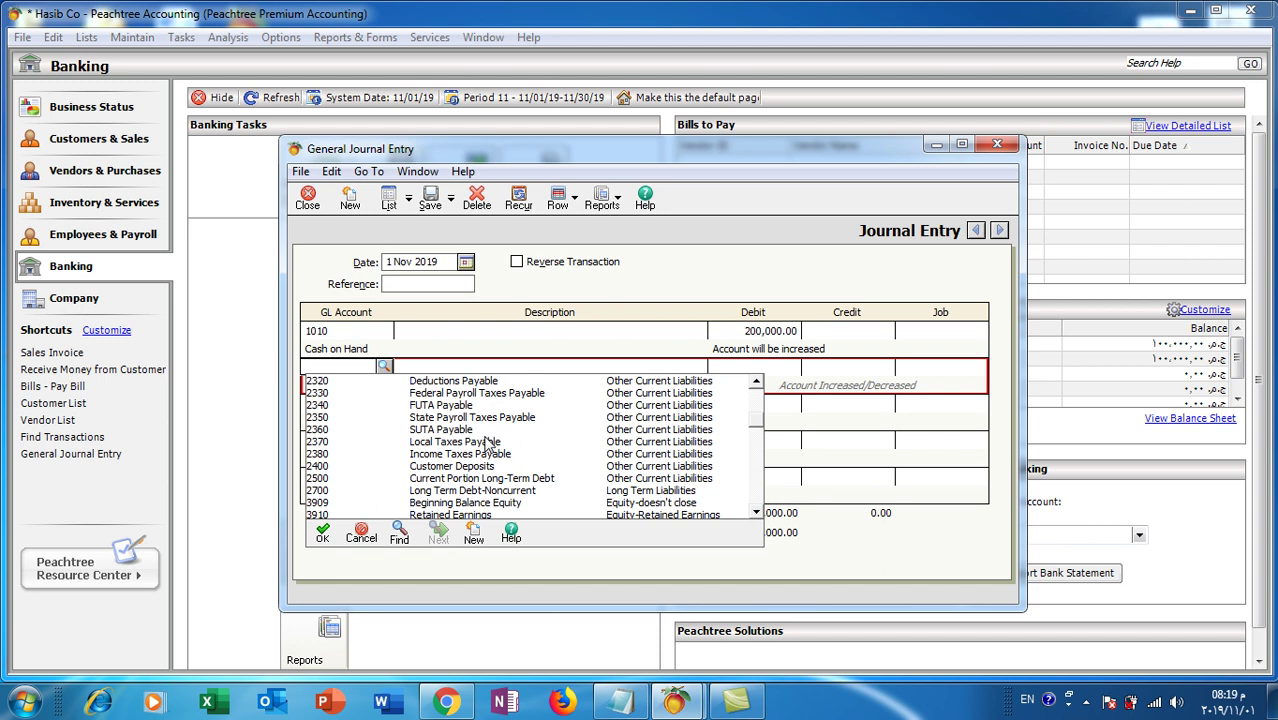
scroll(491, 446, down, 2)
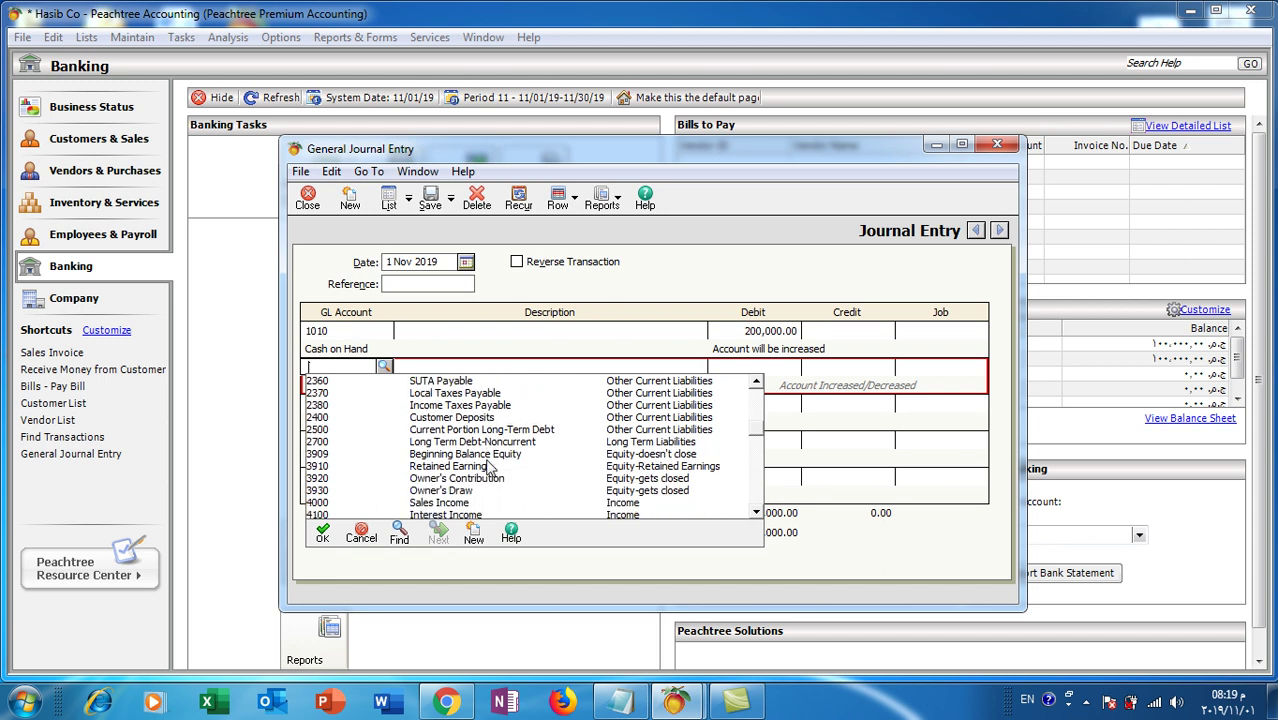
scroll(507, 476, down, 1)
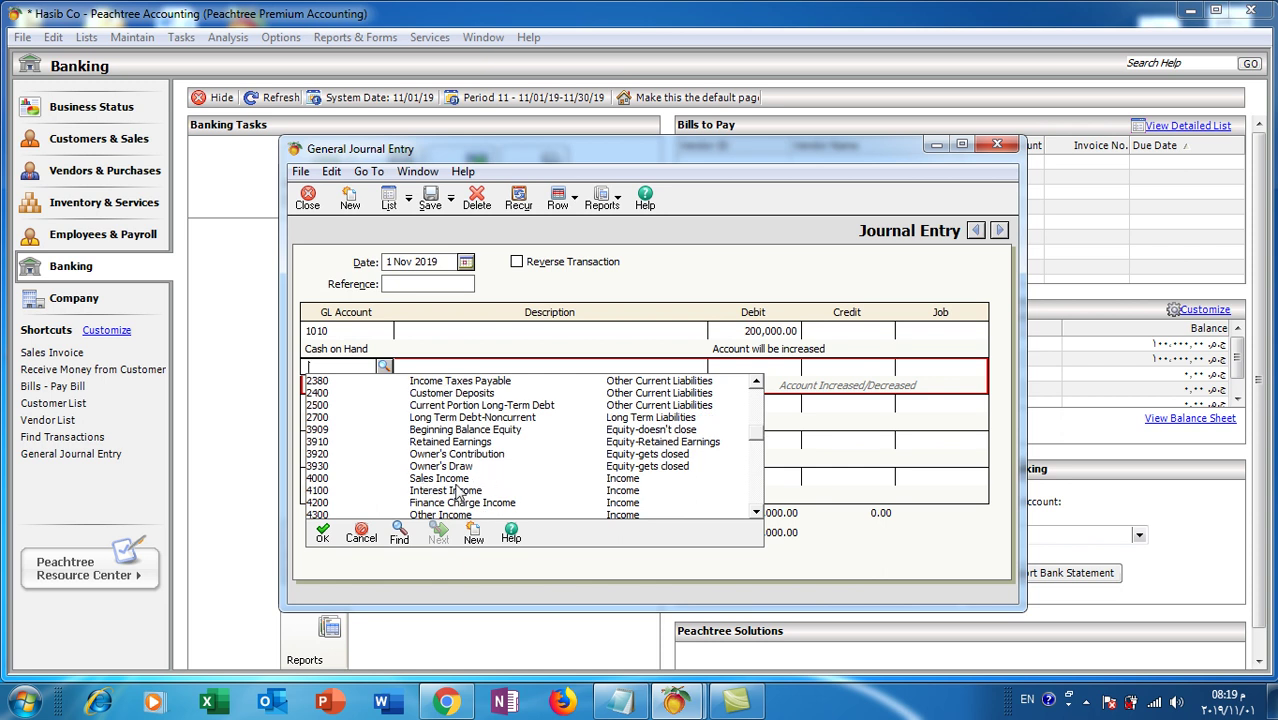
scroll(455, 482, down, 1)
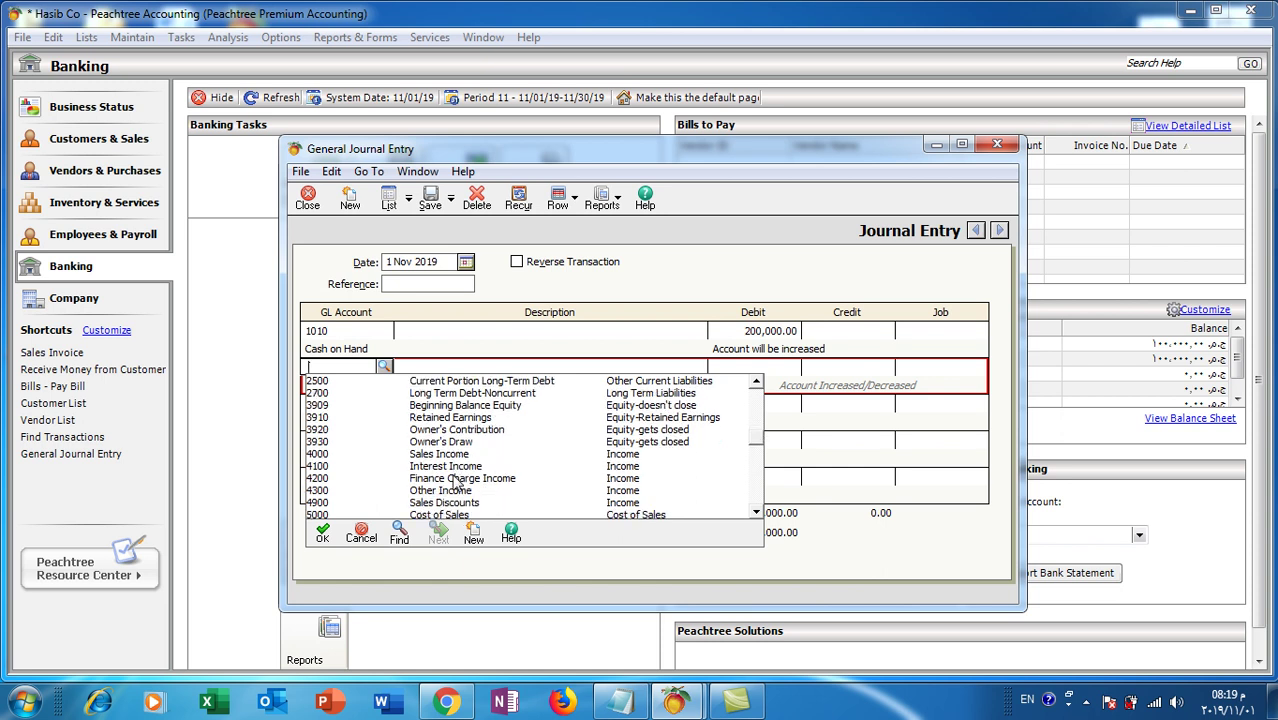
double_click(452, 490)
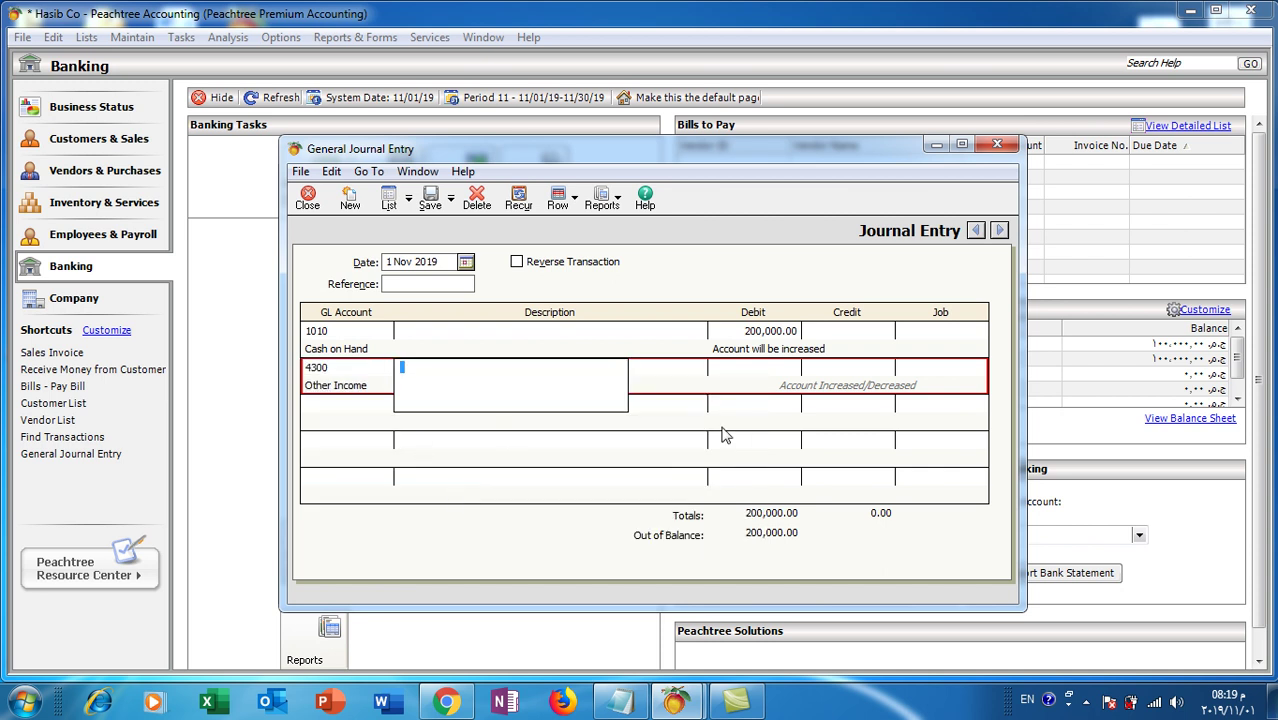
click(867, 369)
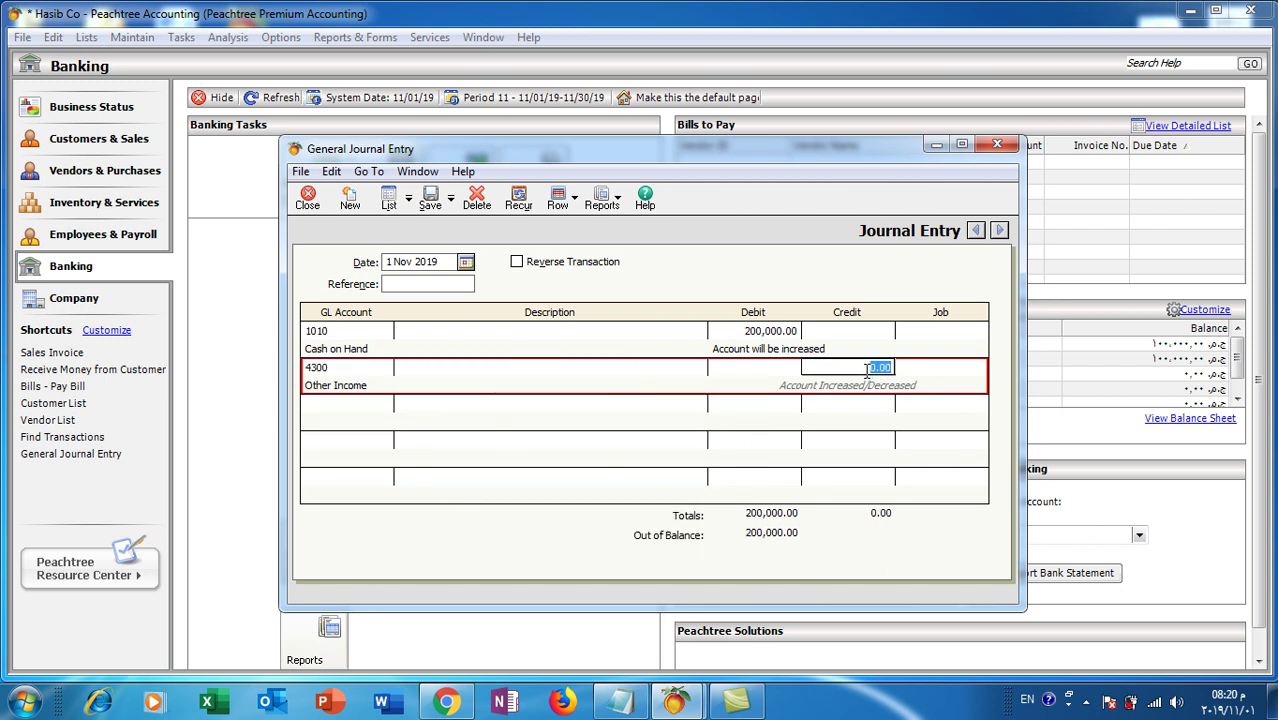
text(200,000)
click(825, 424)
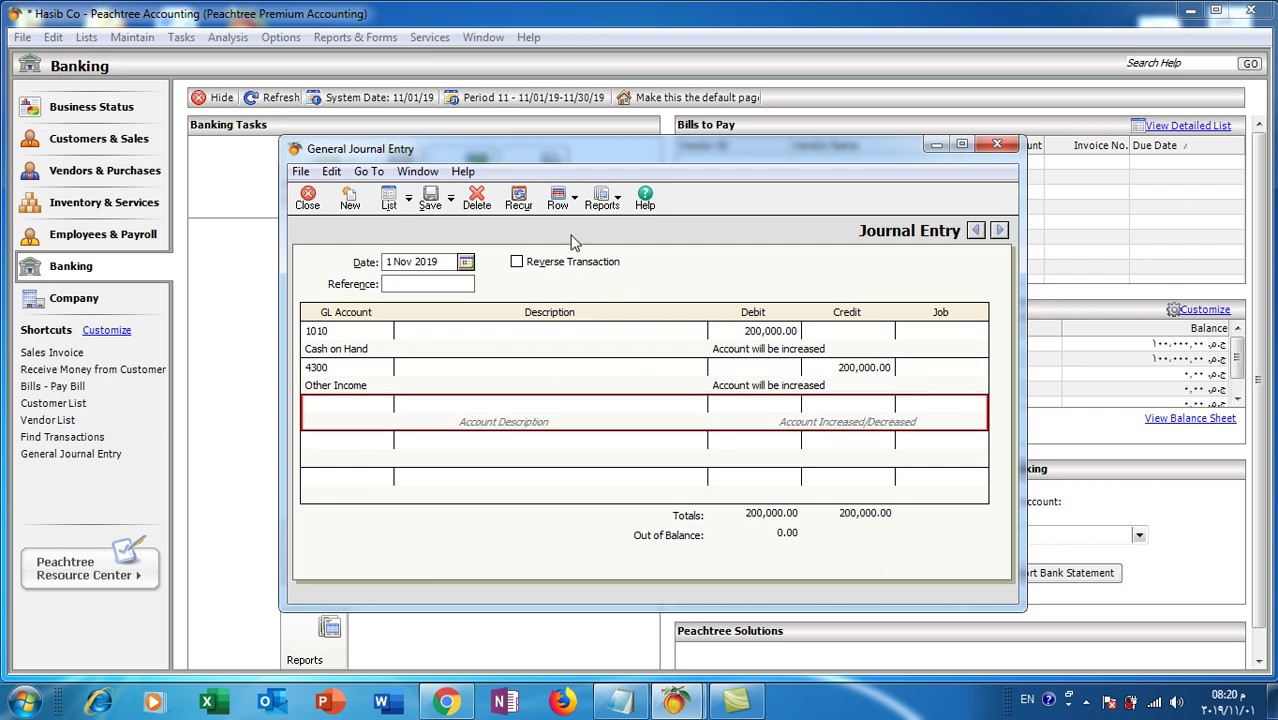
Save the journal entry, close its window and refresh the account balances on the Banking page.
click(431, 200)
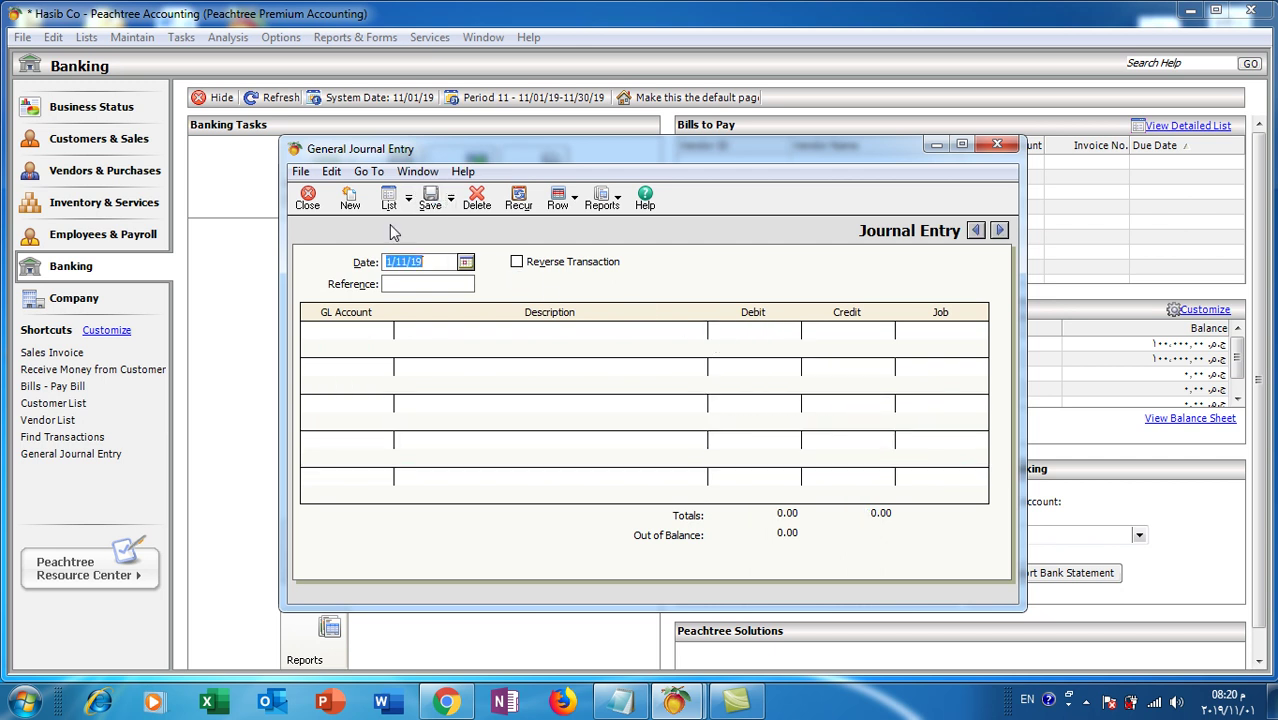
click(312, 200)
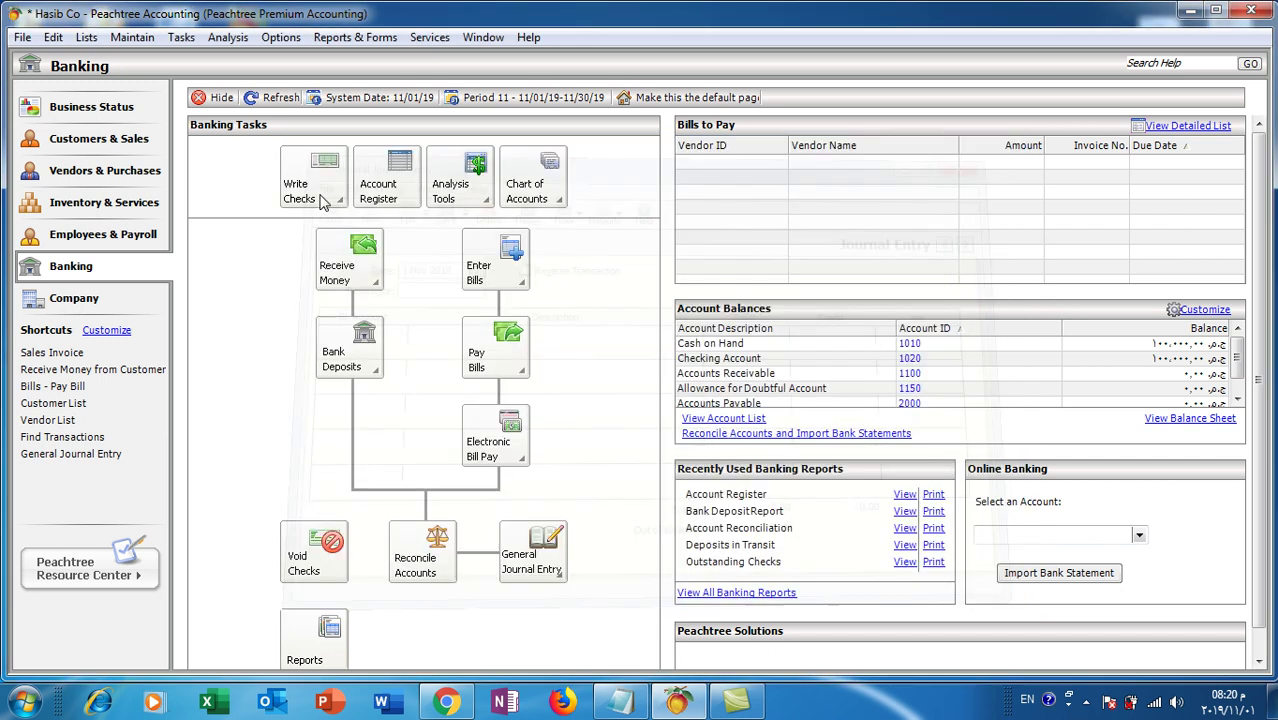
click(281, 100)
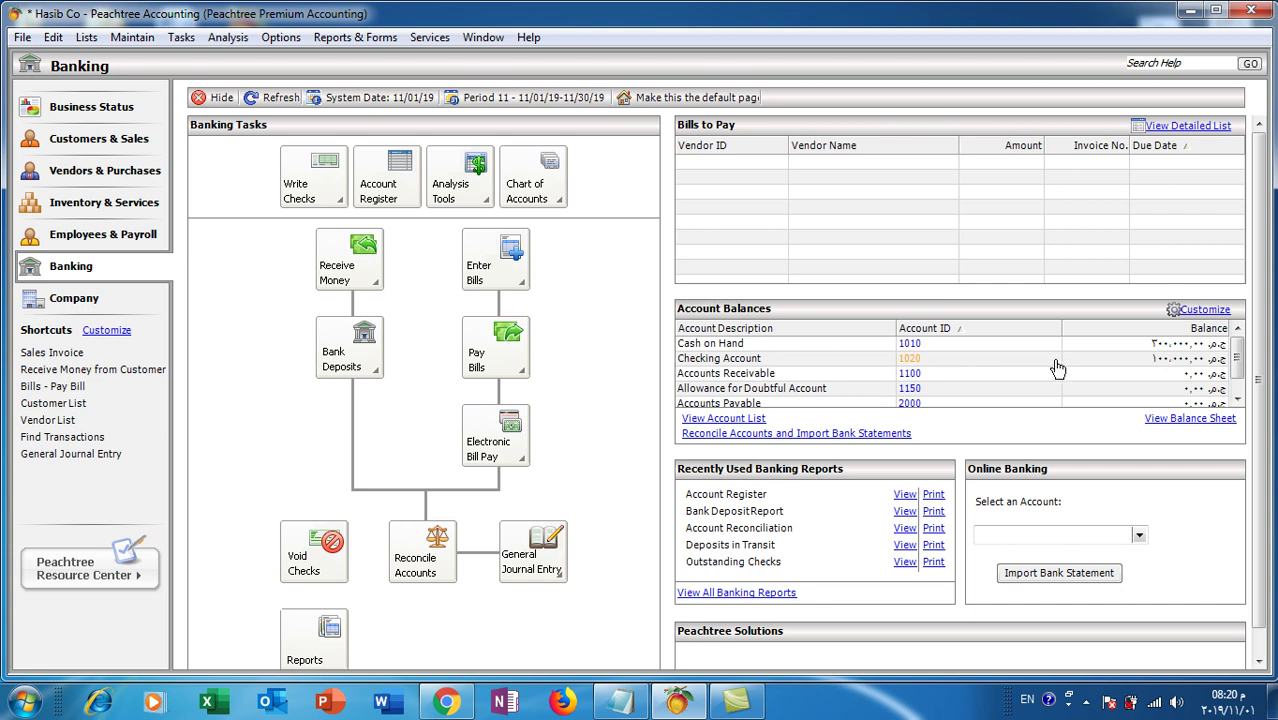
Create a new inventory item from the Inventory & Services tasks with item ID 001 and description "hard disk".
click(101, 205)
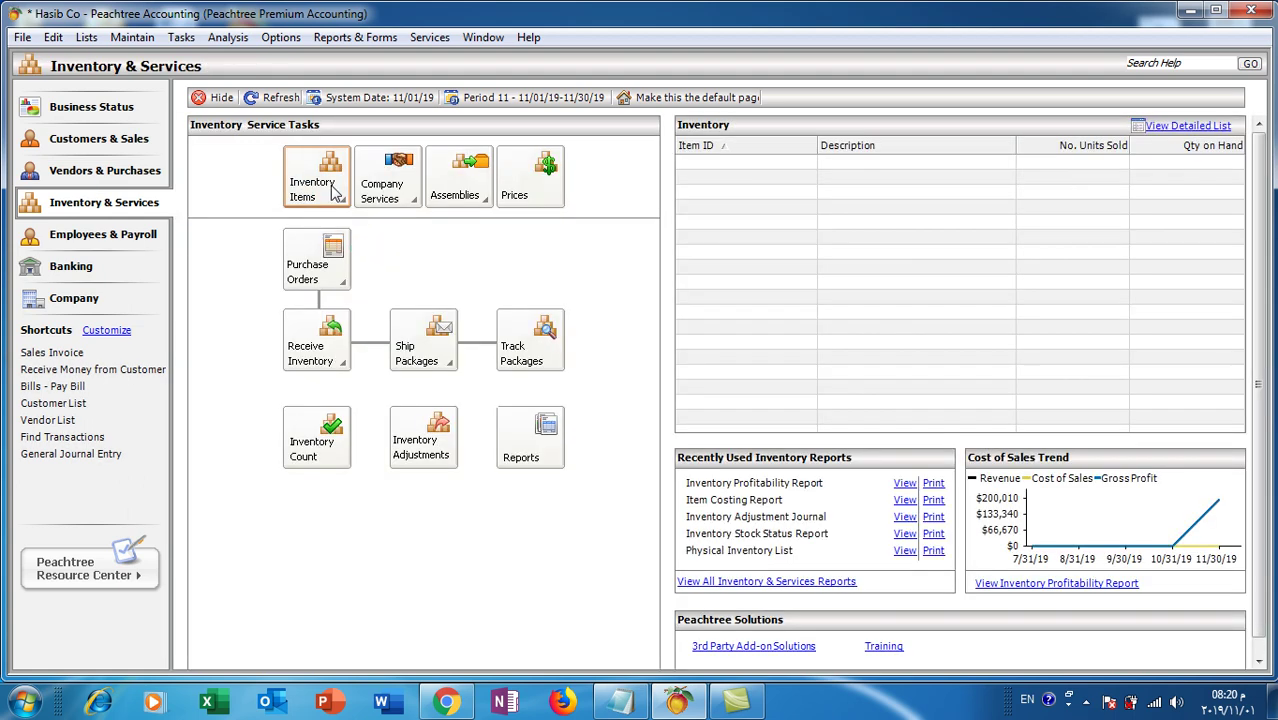
click(334, 192)
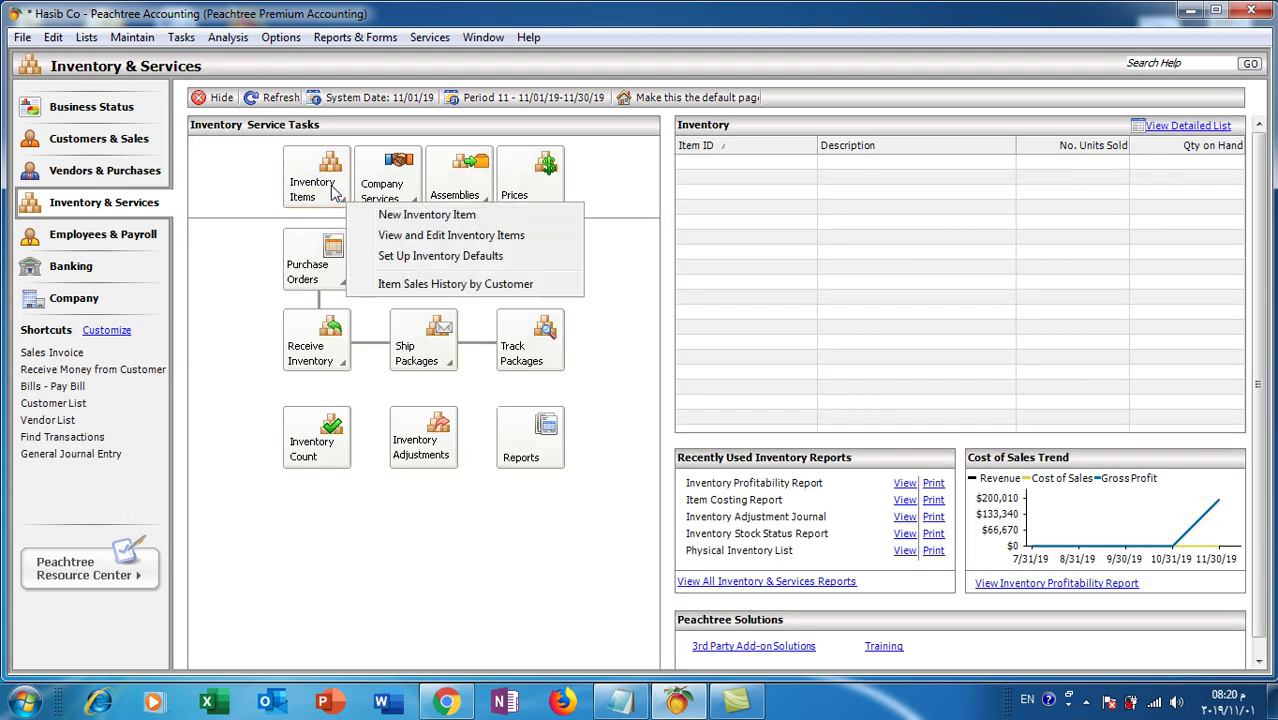
click(408, 218)
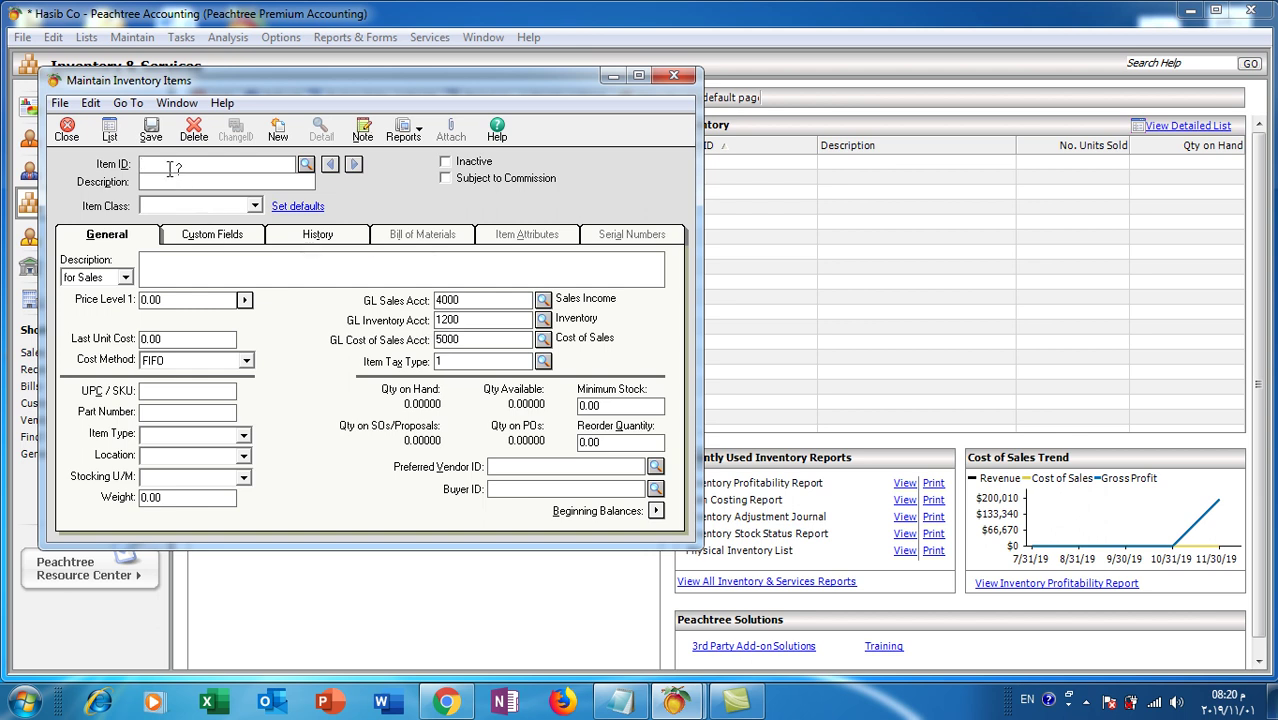
text(001)
click(180, 181)
text(hard disk)
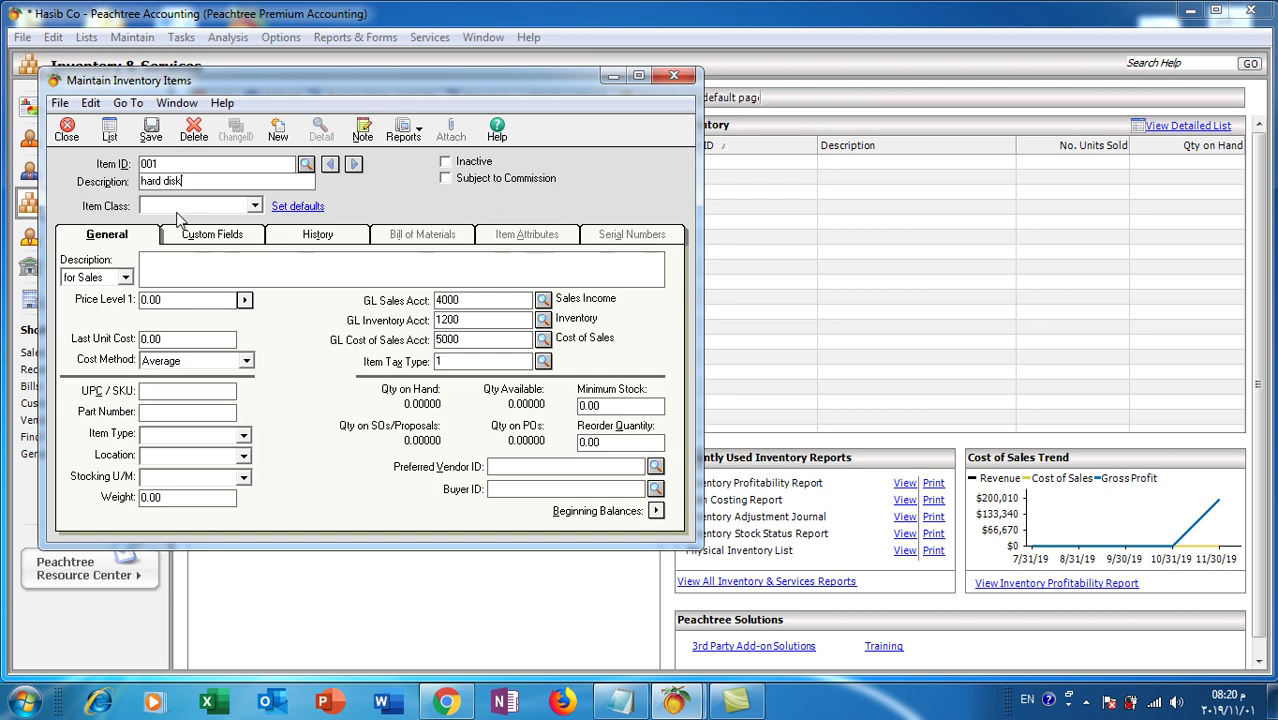
Set the item class to Stock item and enter "purchase h d" as the description for sales.
click(255, 206)
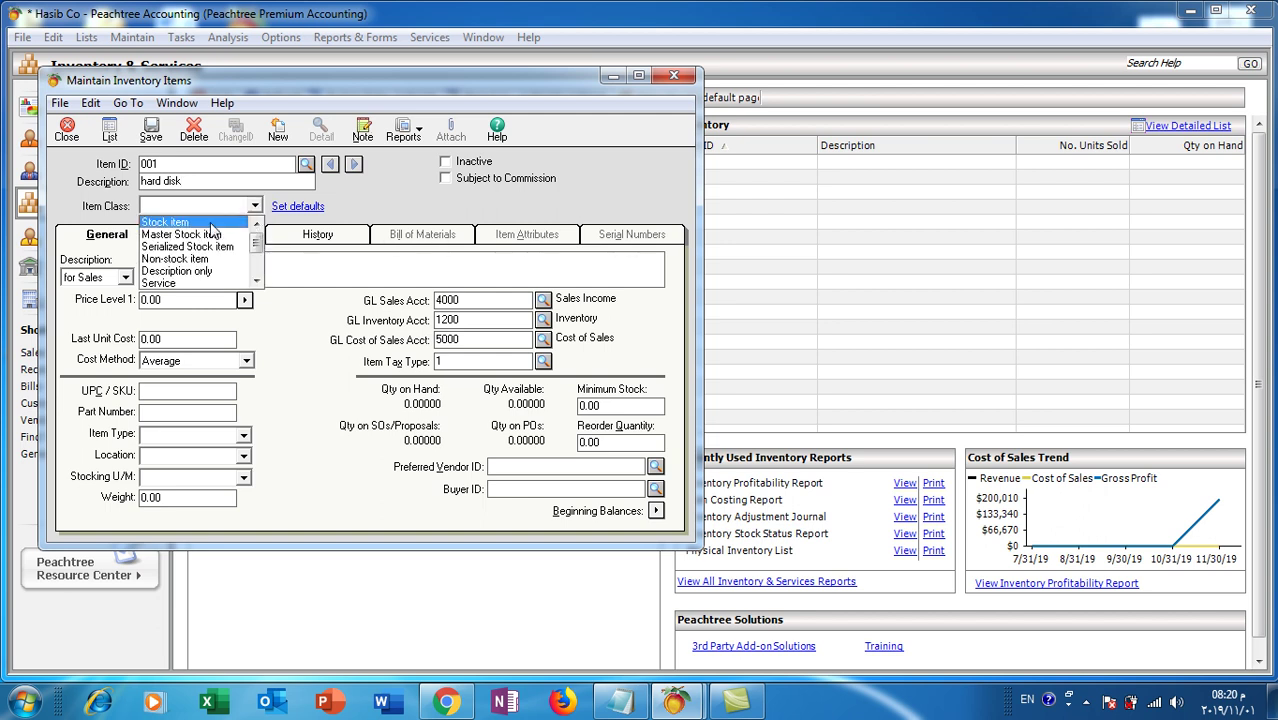
click(211, 223)
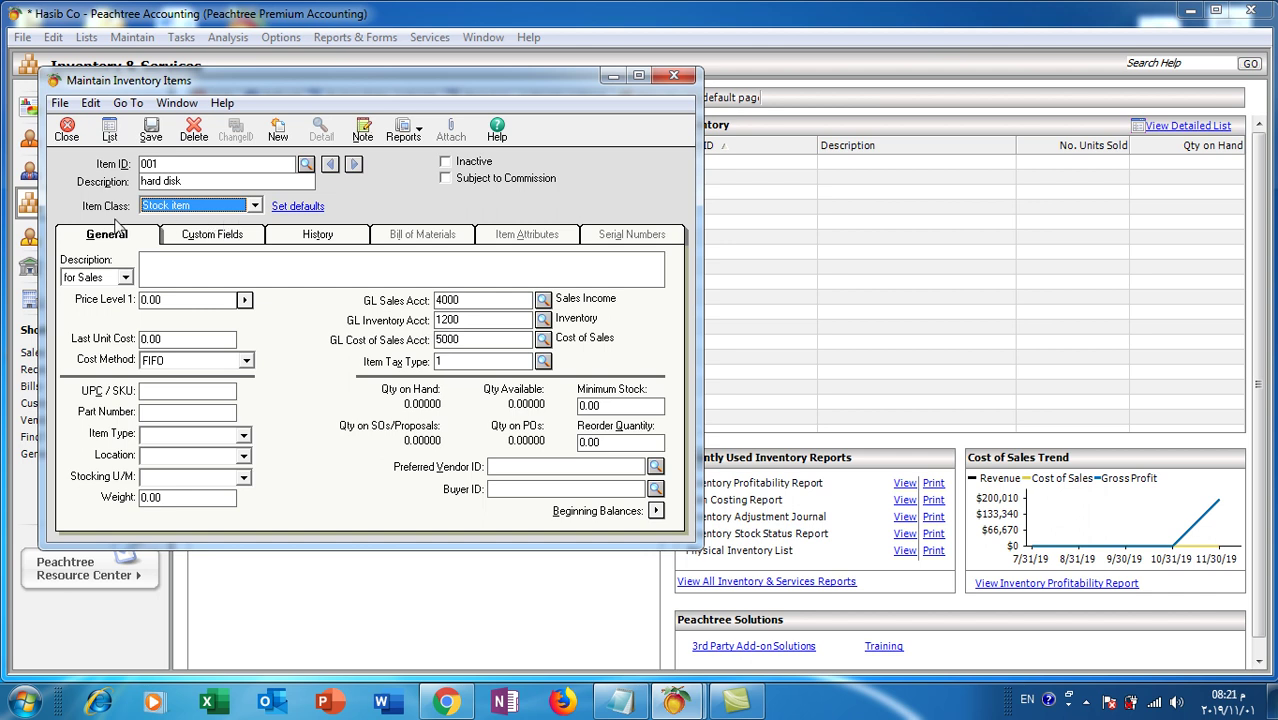
click(190, 267)
text(pur)
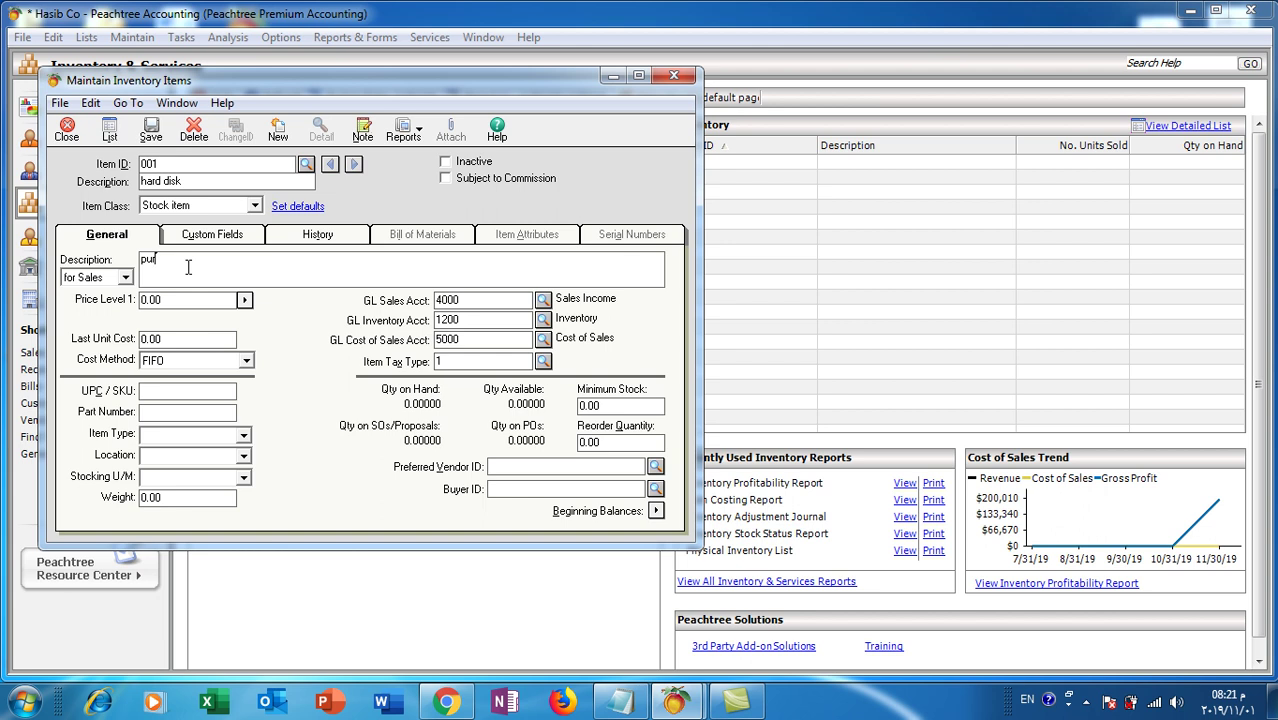
text(chase h d)
Set the hard disk item's last unit cost to 500 and its cost method to Average.
click(143, 340)
text(5)
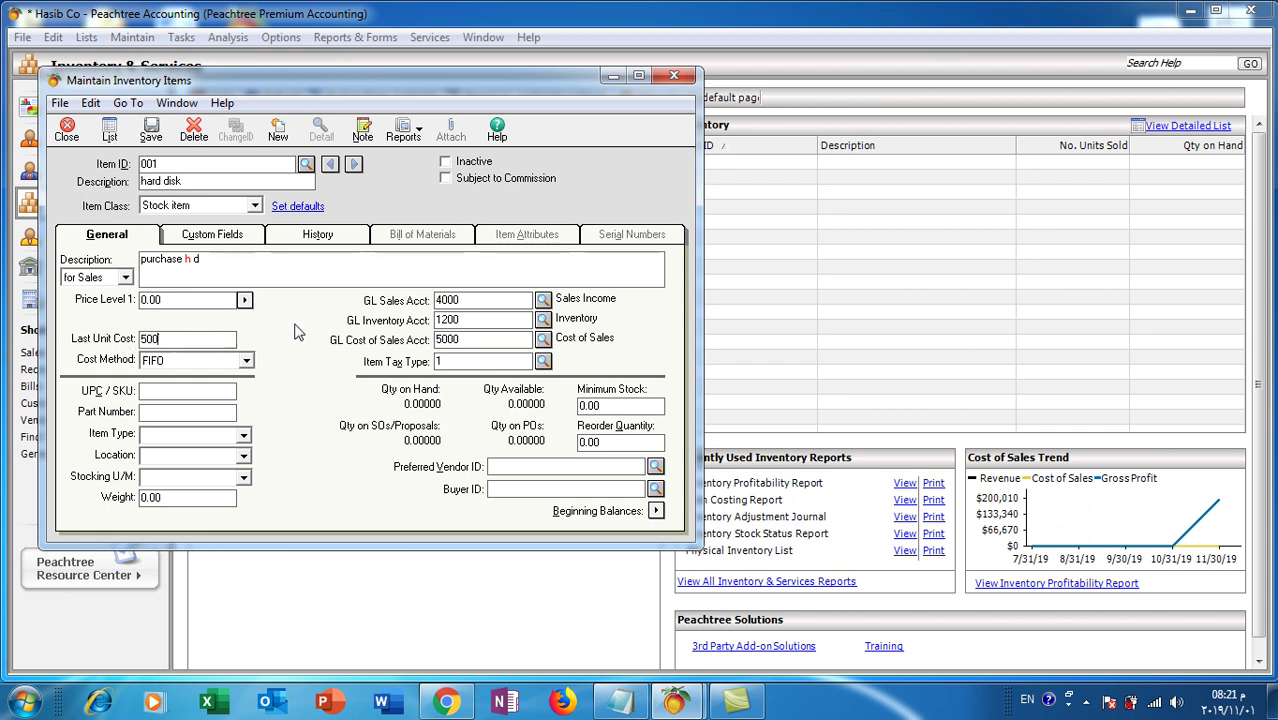
click(246, 363)
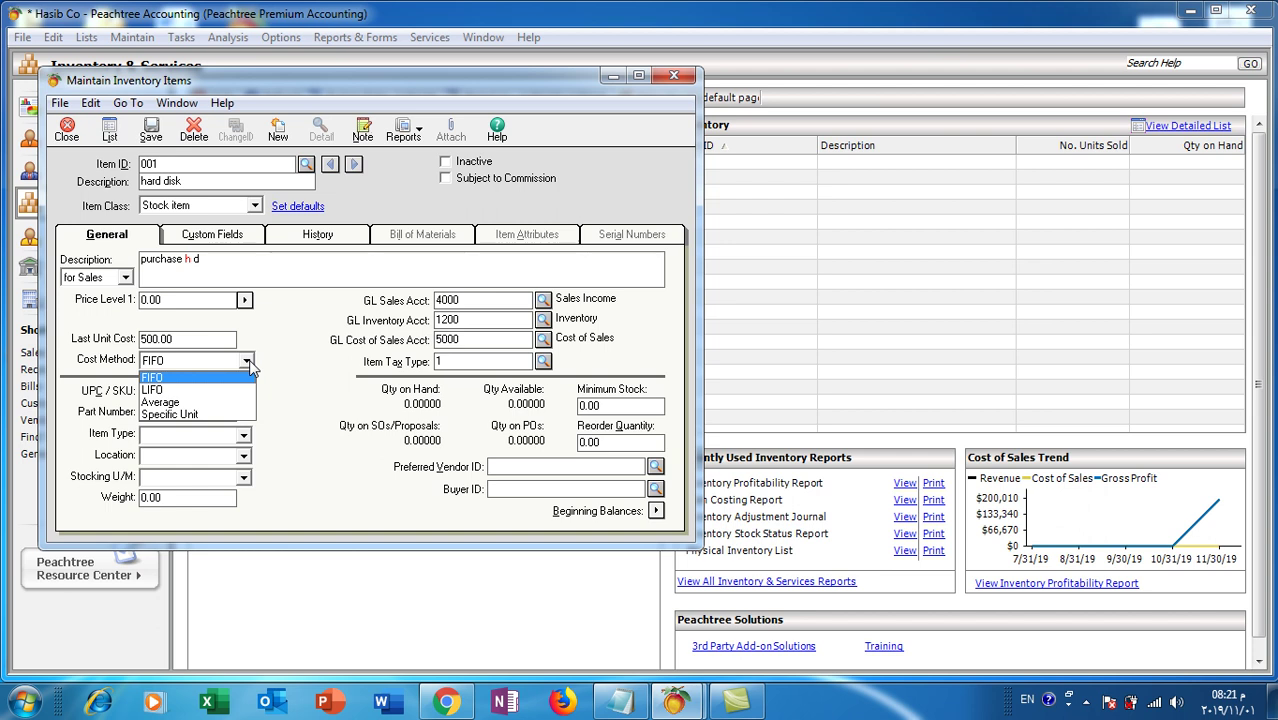
click(165, 402)
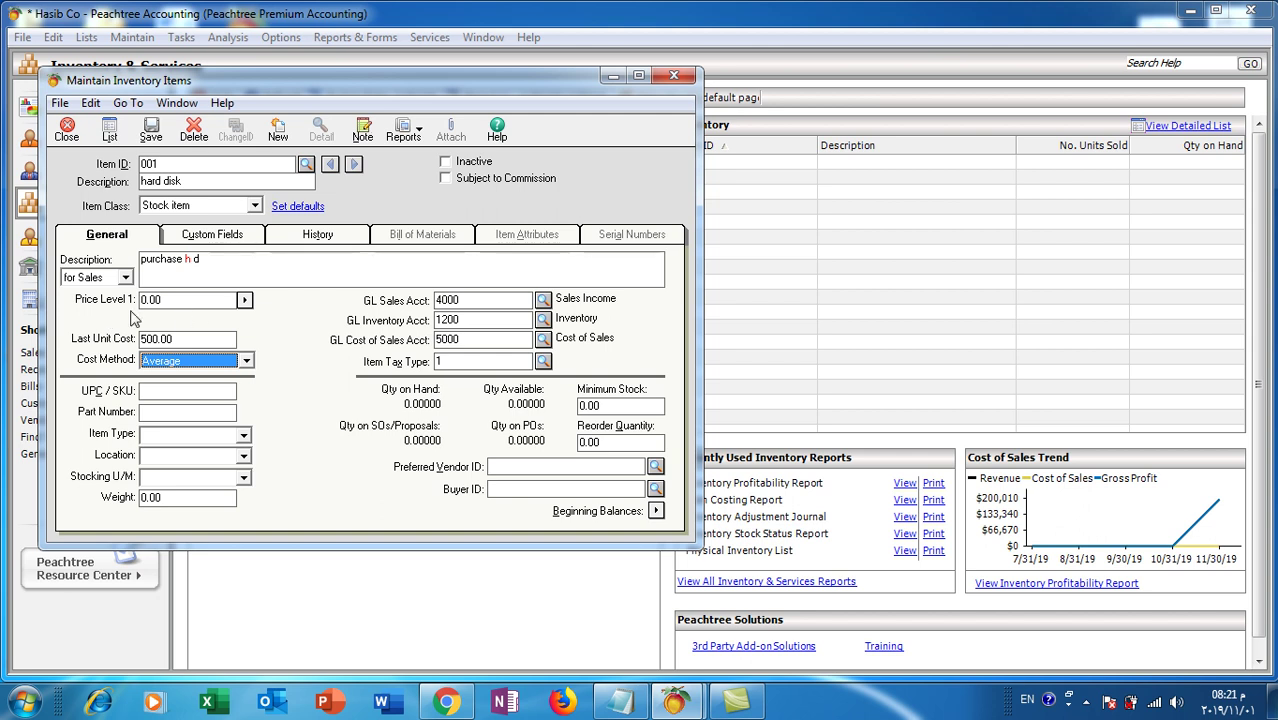
Calculate the hard disk item's Price Level 1 as last cost increased by 50 percent.
click(245, 302)
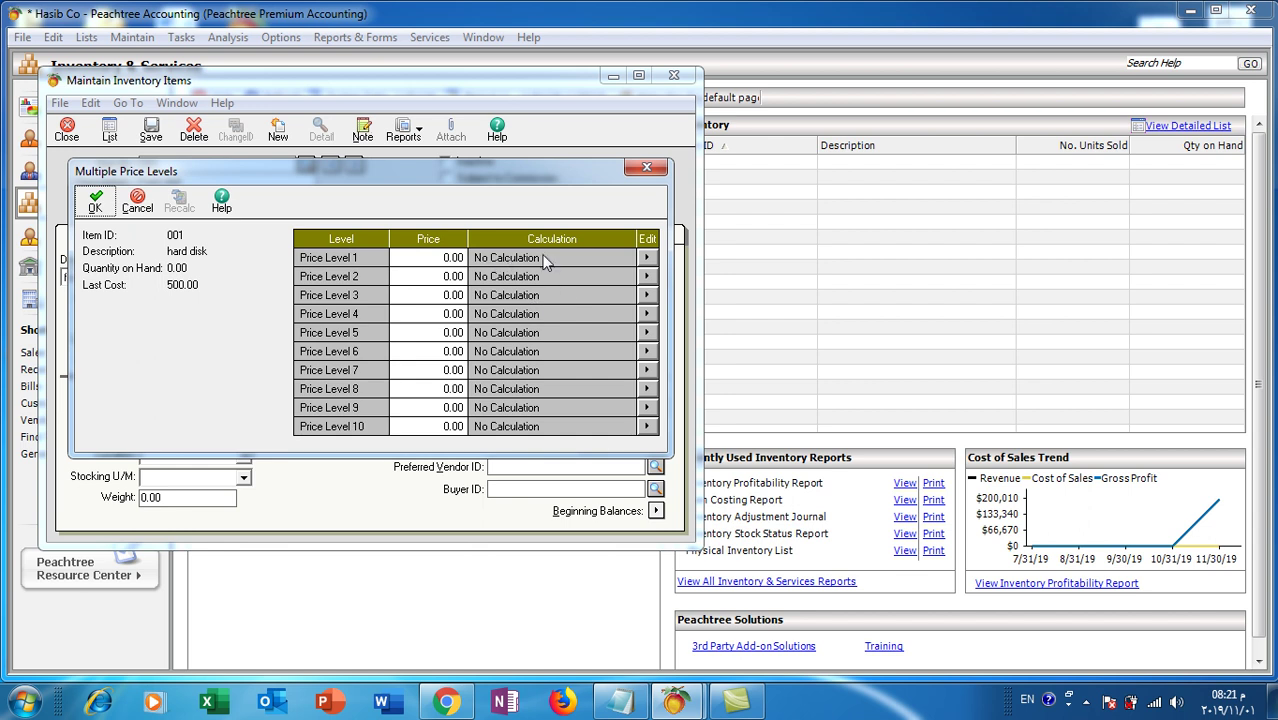
click(646, 258)
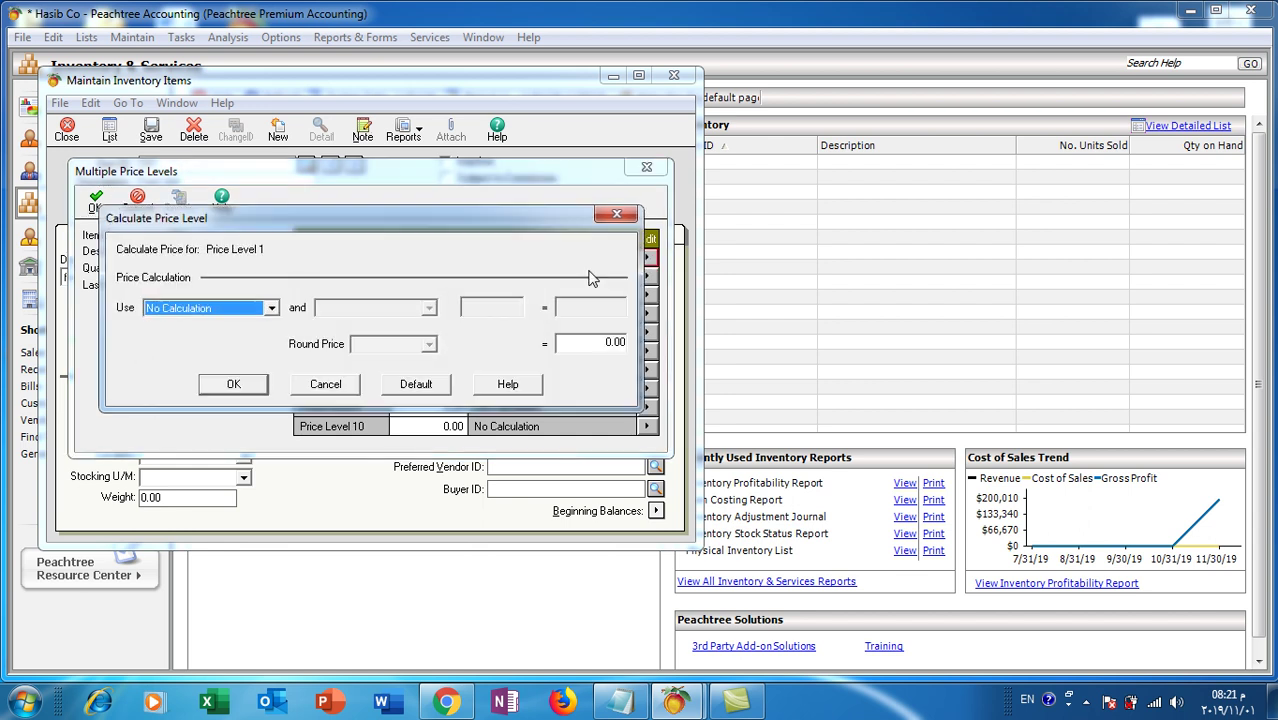
click(271, 308)
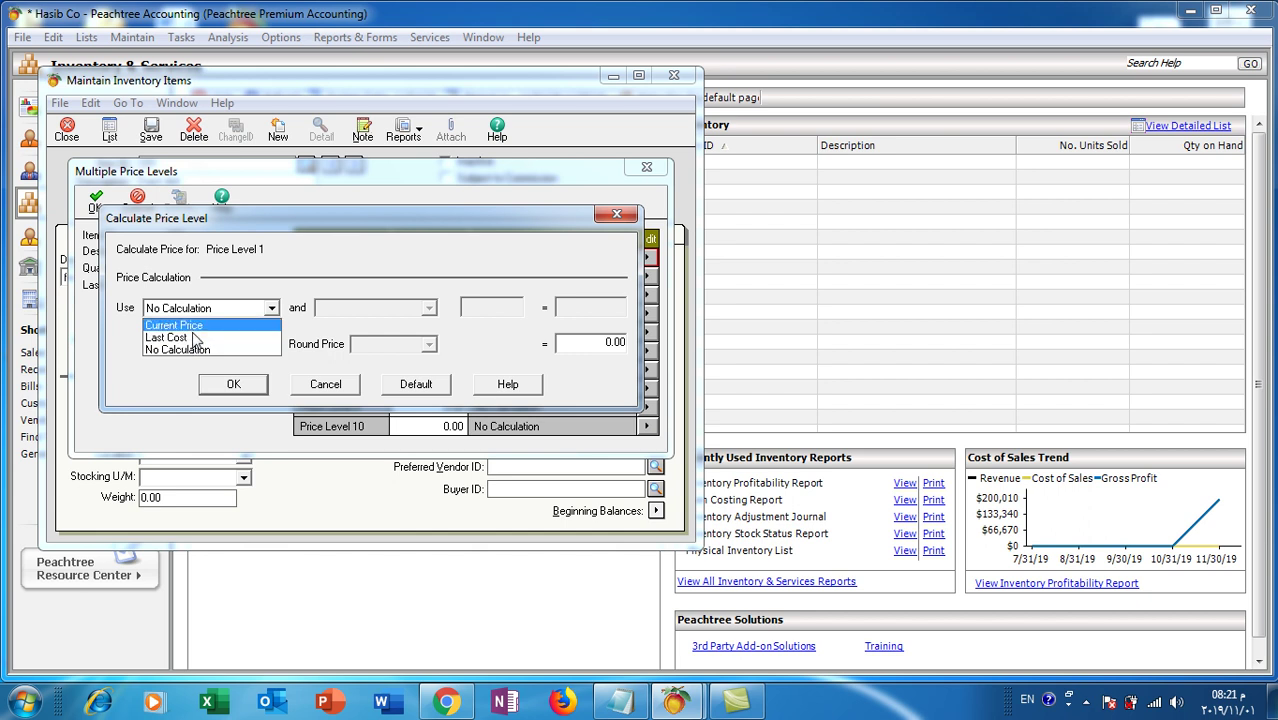
click(192, 340)
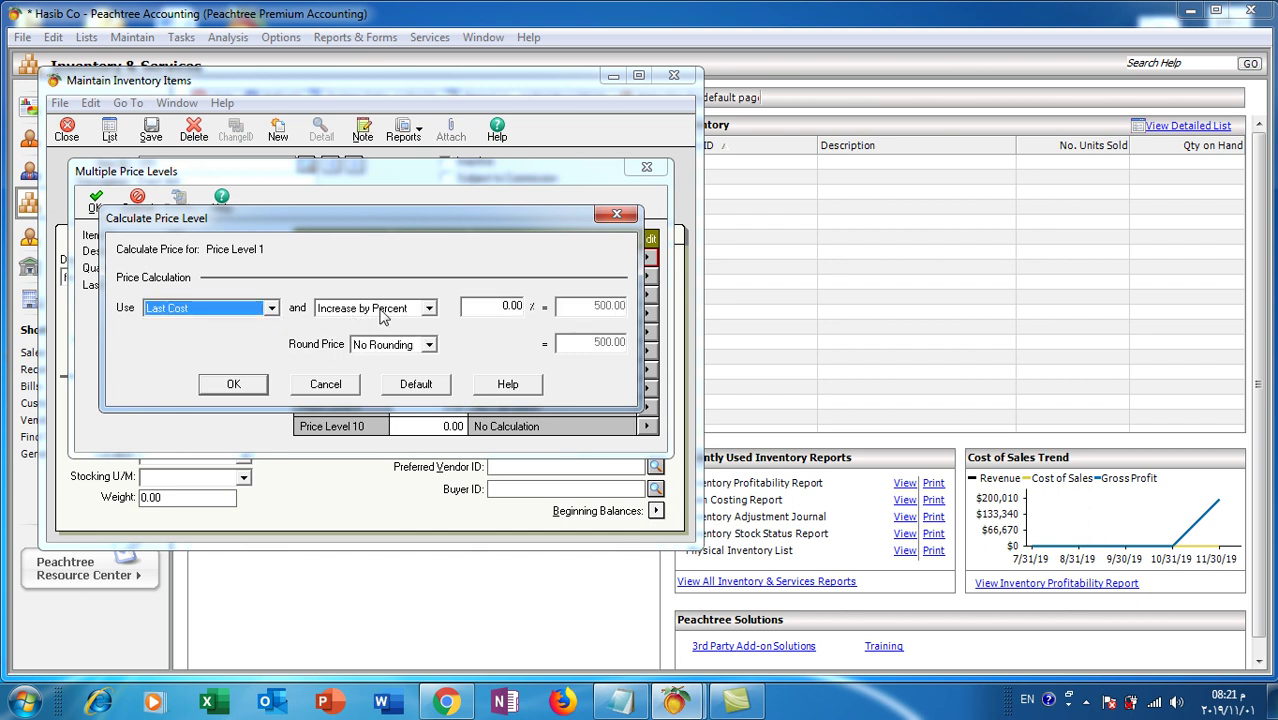
click(495, 305)
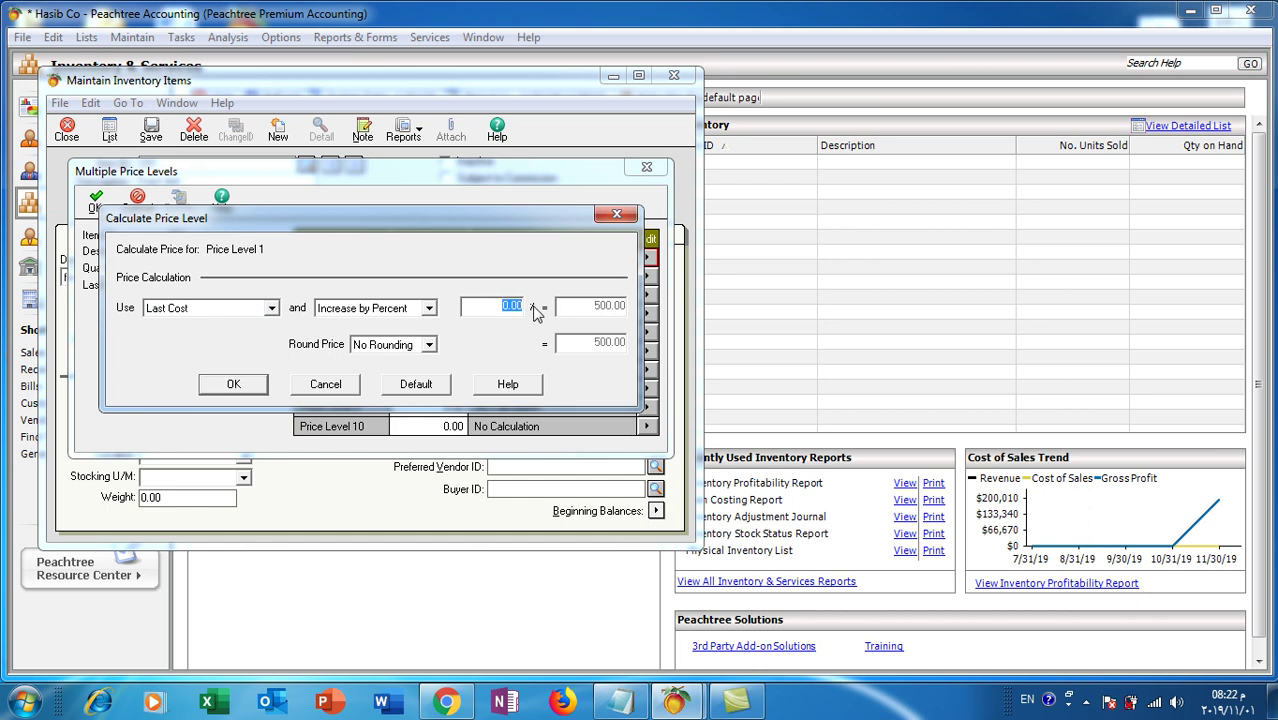
text(50)
click(594, 308)
click(240, 385)
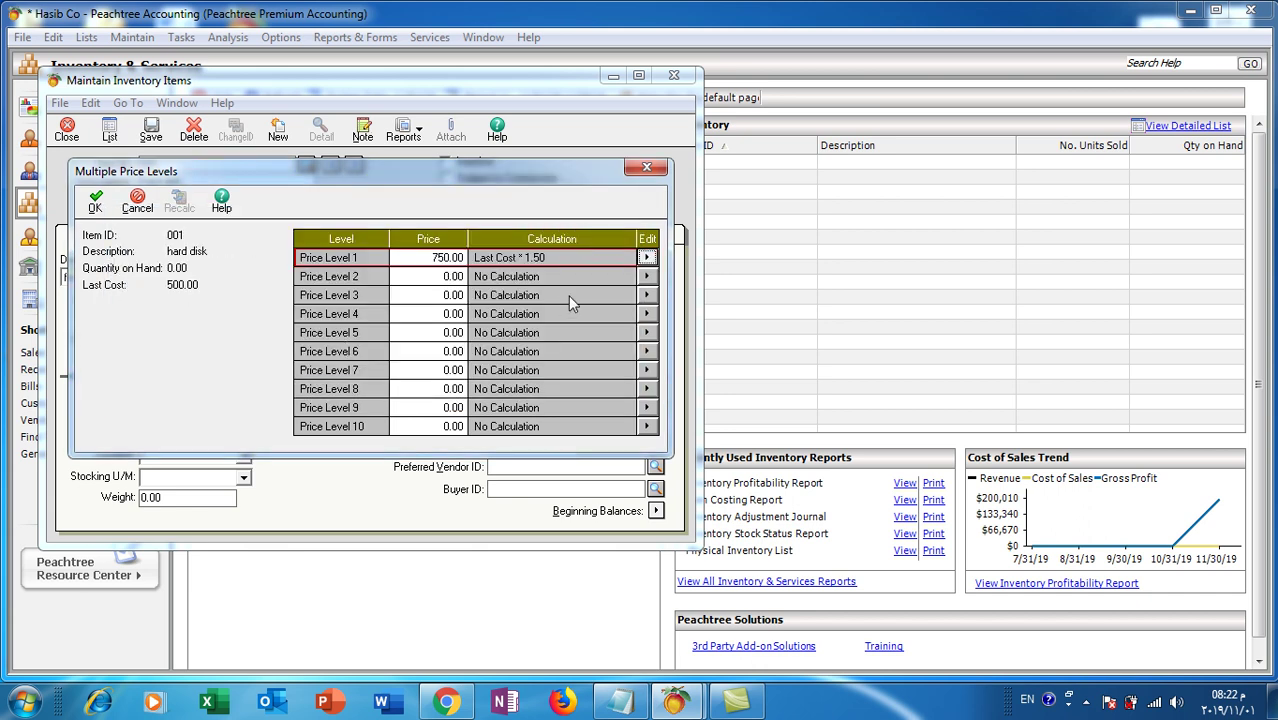
Calculate the hard disk item's Price Level 2 as last cost increased by 60 percent.
click(646, 277)
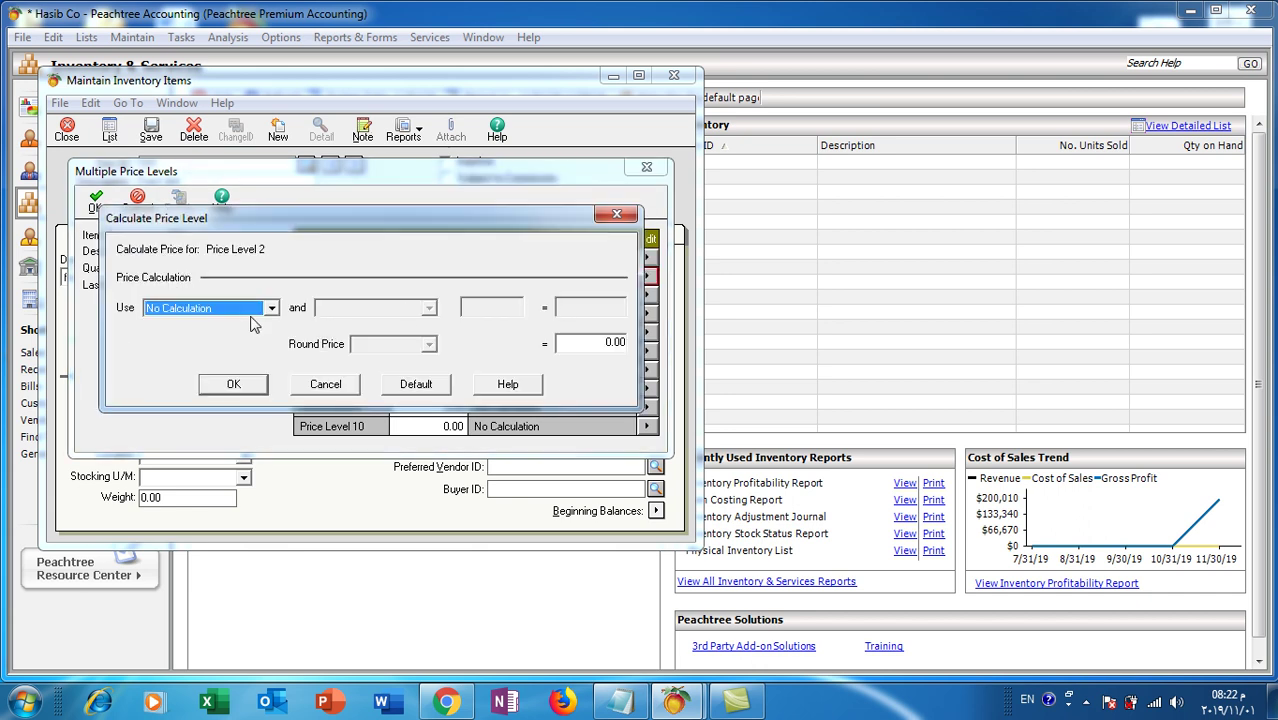
click(270, 309)
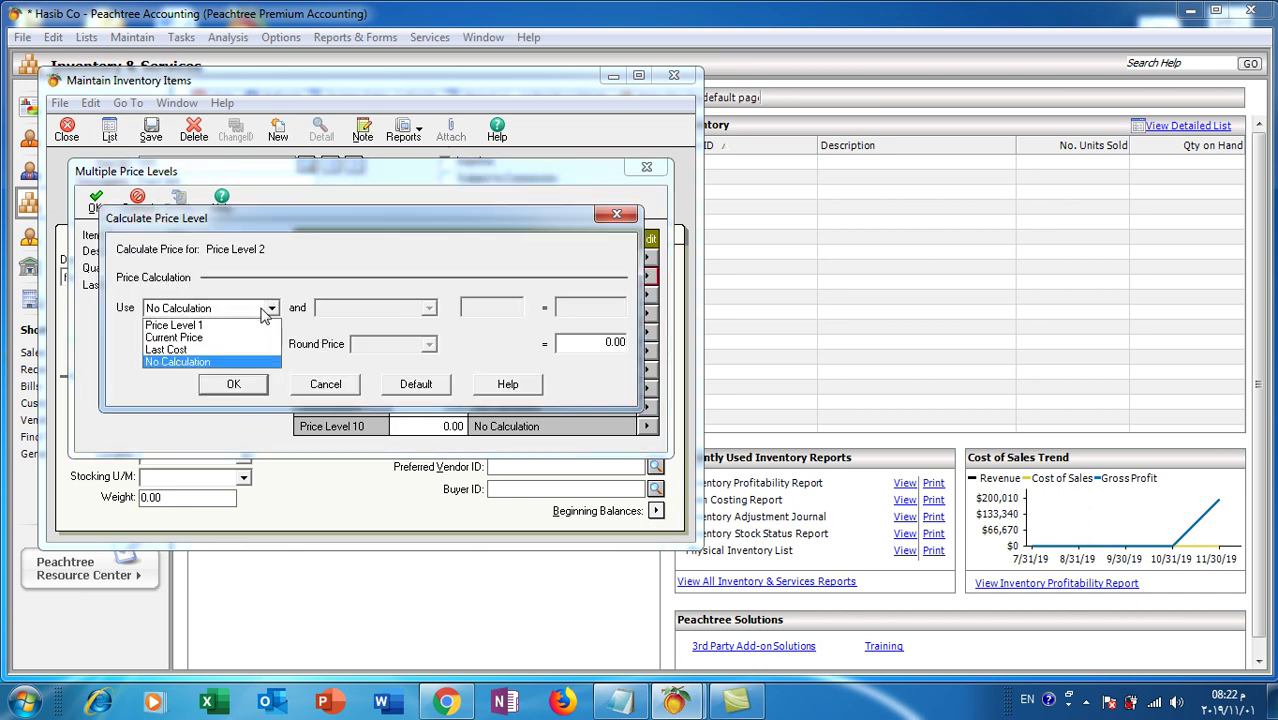
click(203, 350)
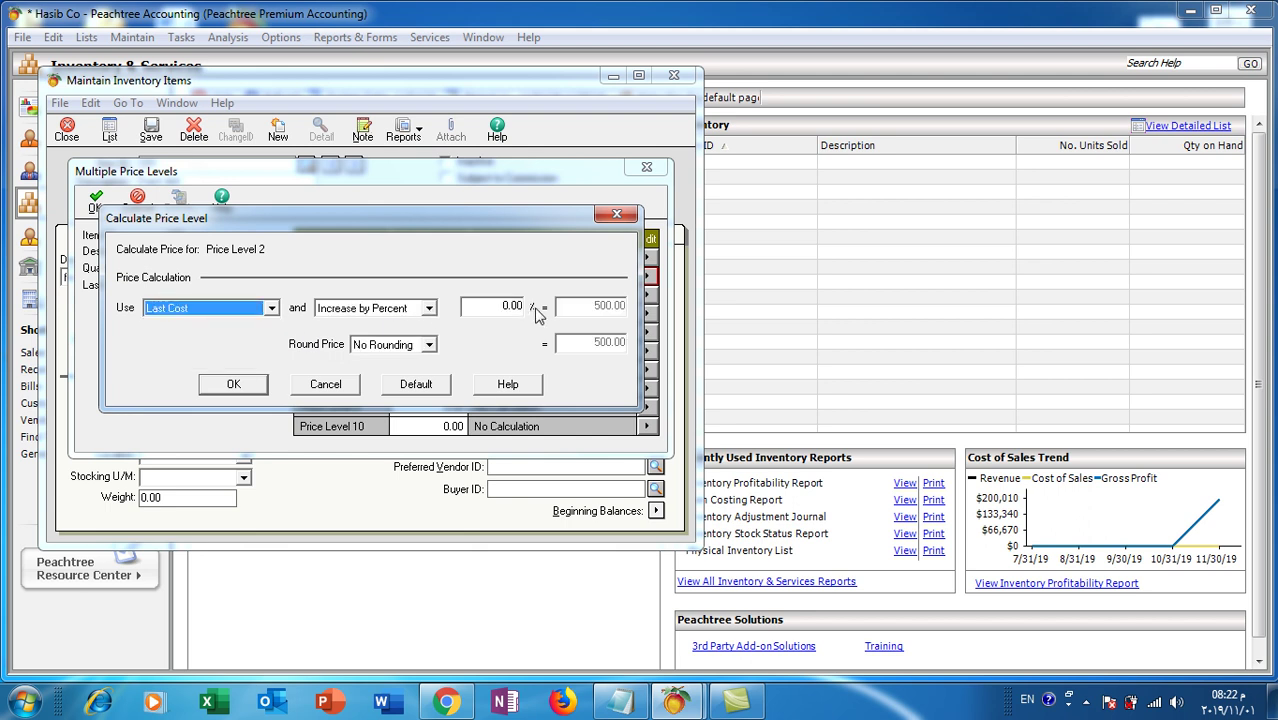
click(490, 305)
text(60)
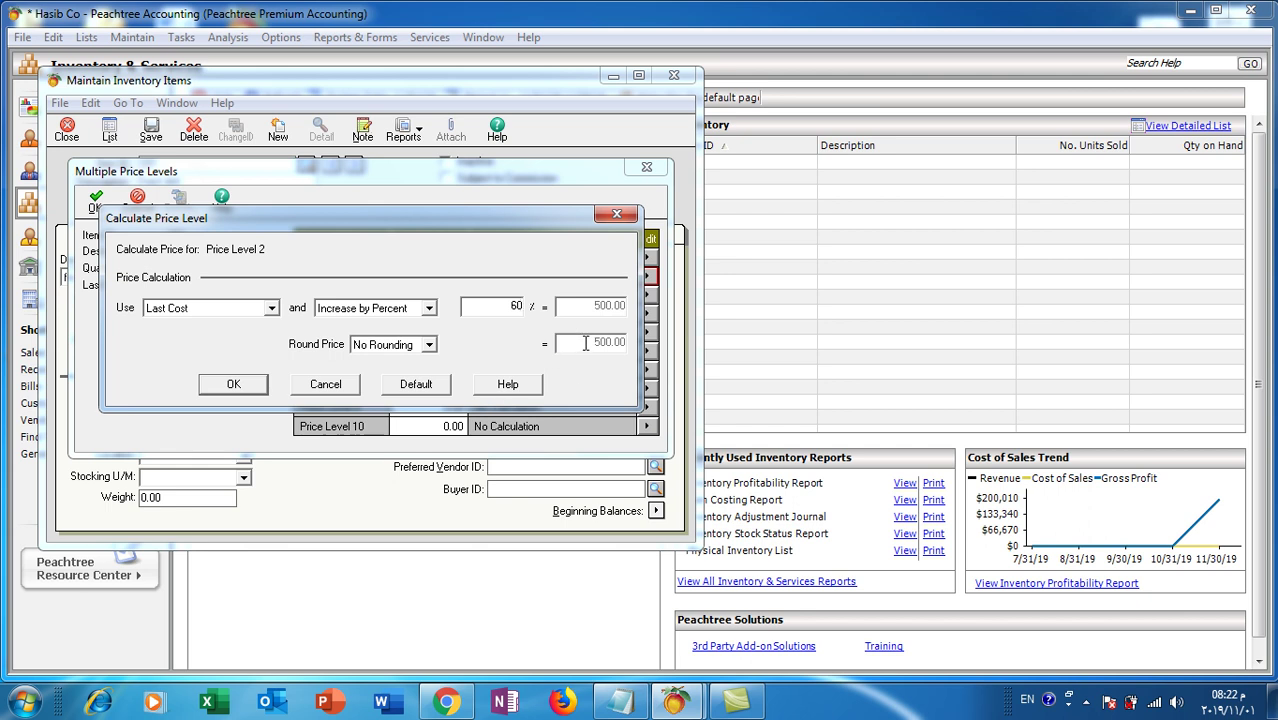
click(585, 342)
click(233, 386)
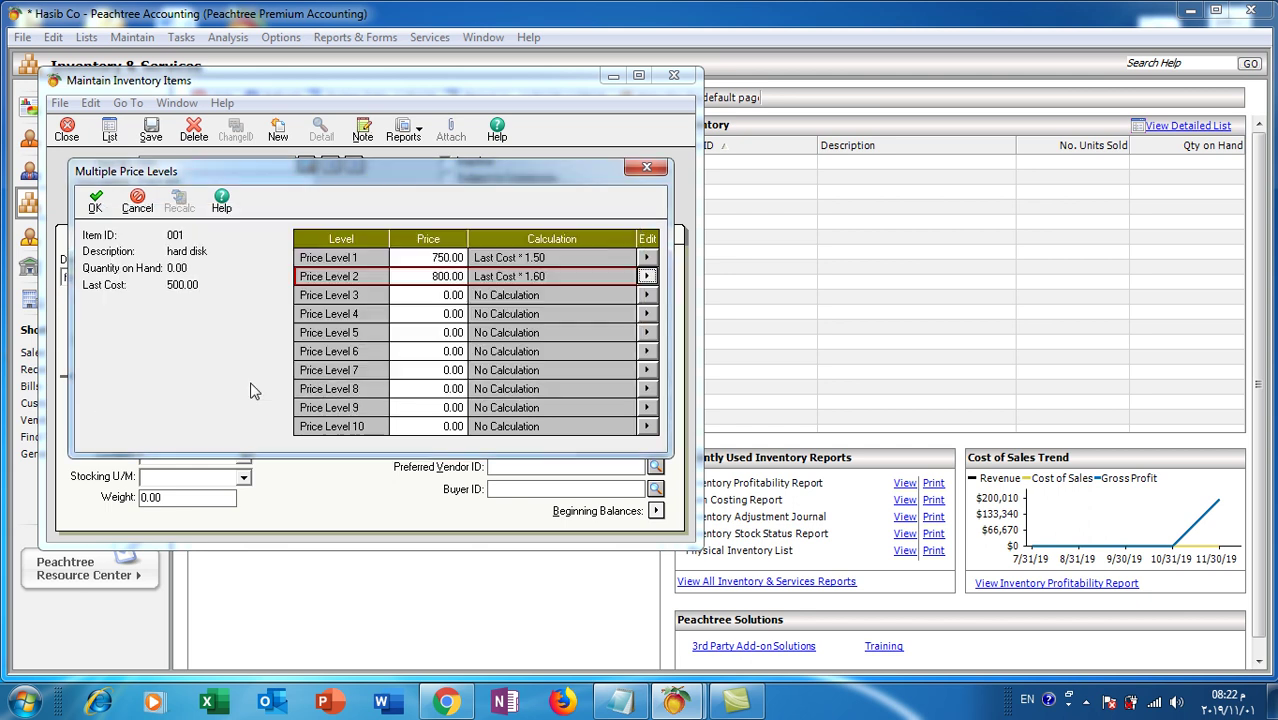
Calculate Price Level 3 as last cost increased by 70 percent, then accept the price levels and save the hard disk item.
click(647, 295)
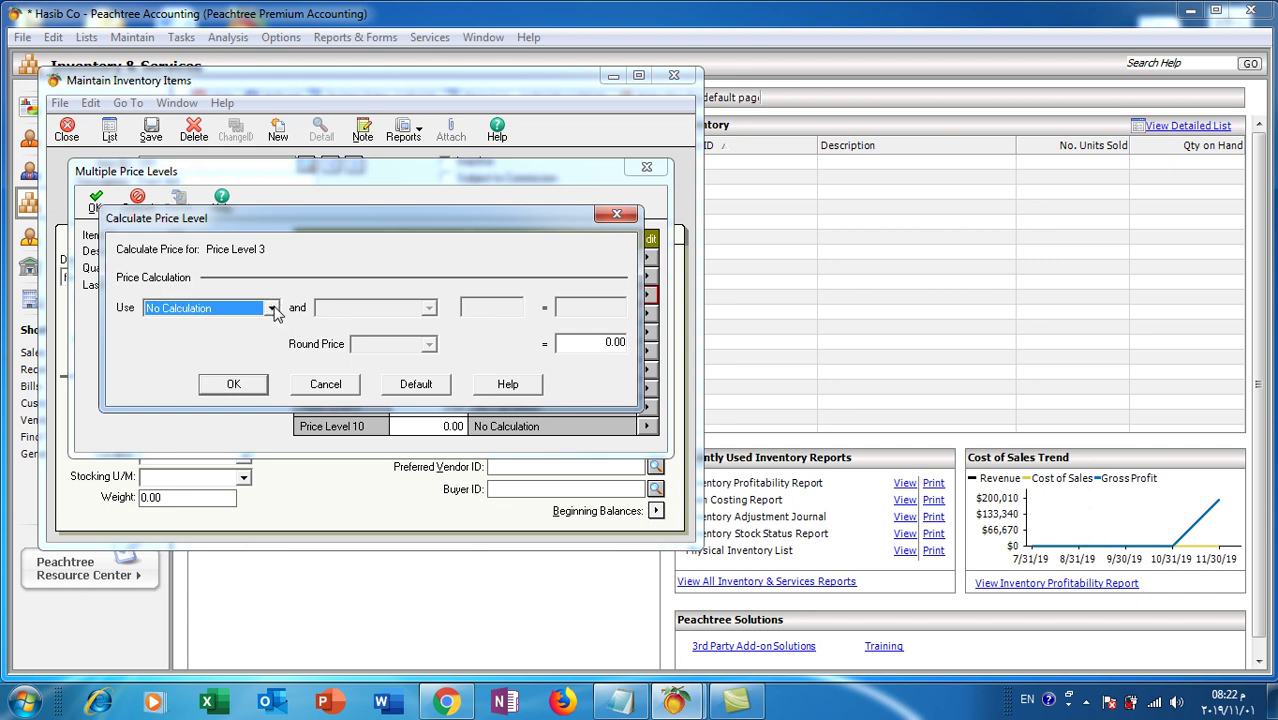
click(272, 308)
click(175, 348)
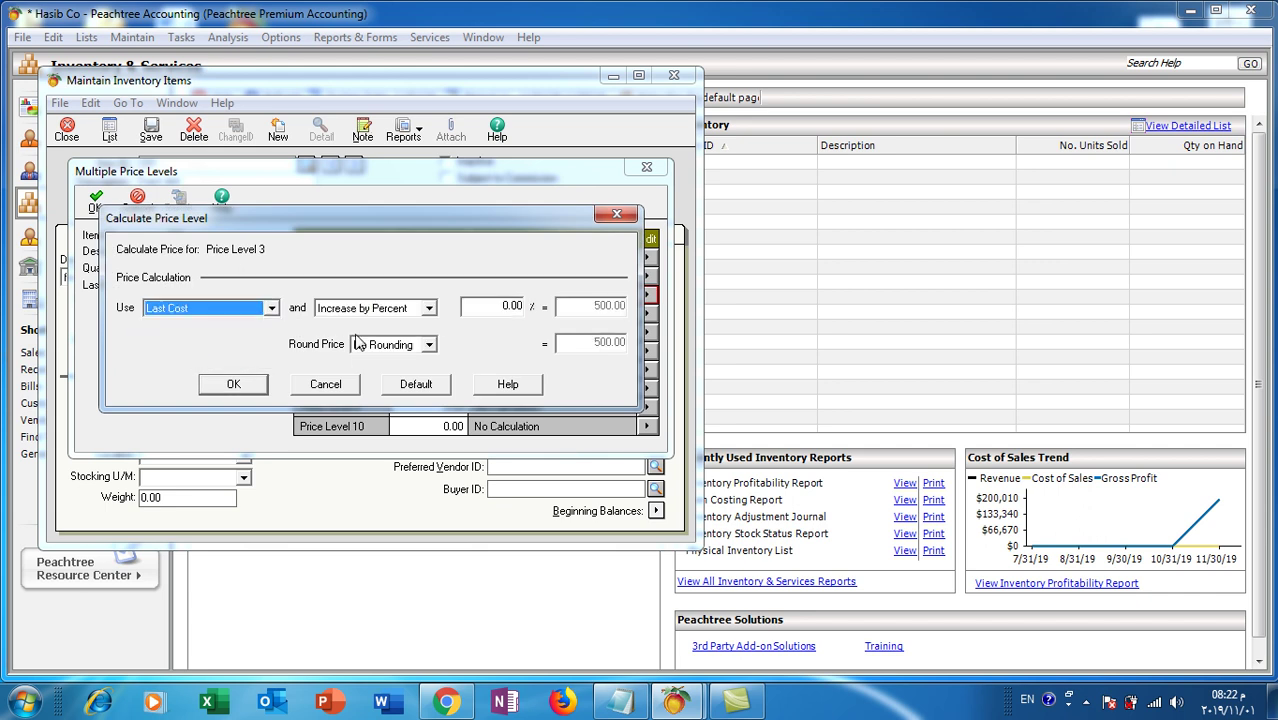
click(497, 307)
text(70)
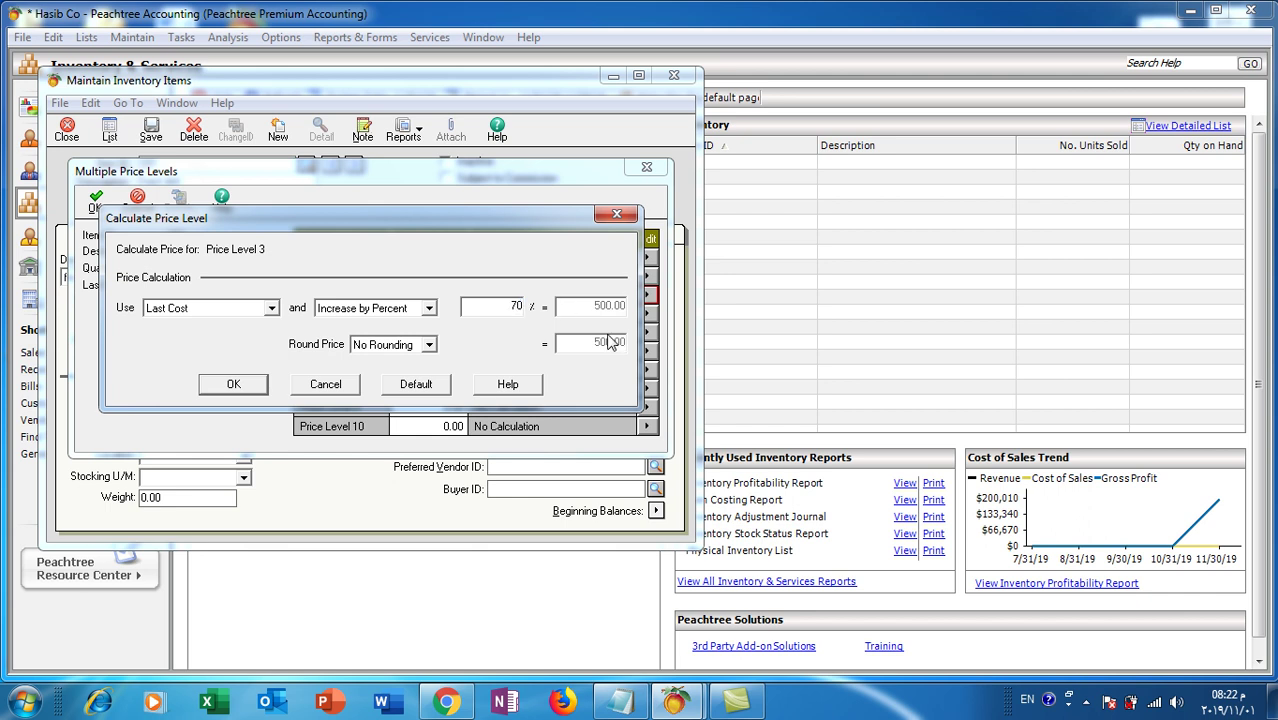
click(603, 308)
click(231, 386)
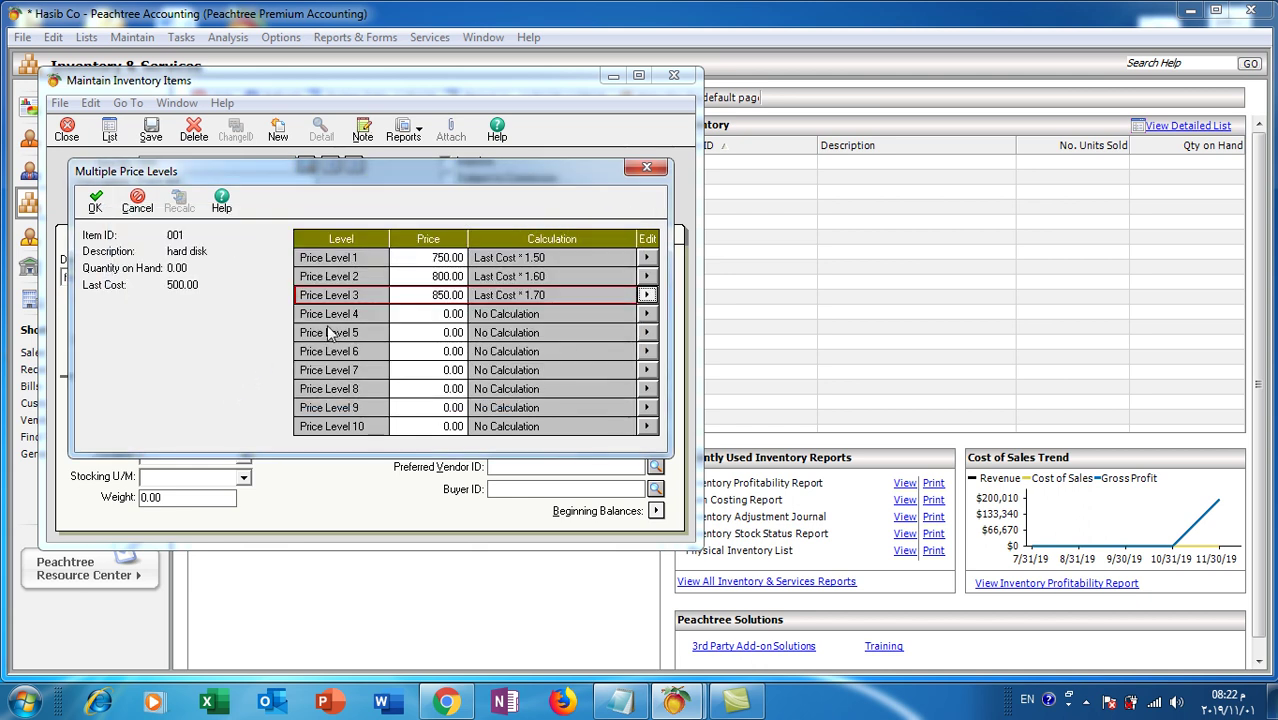
click(95, 202)
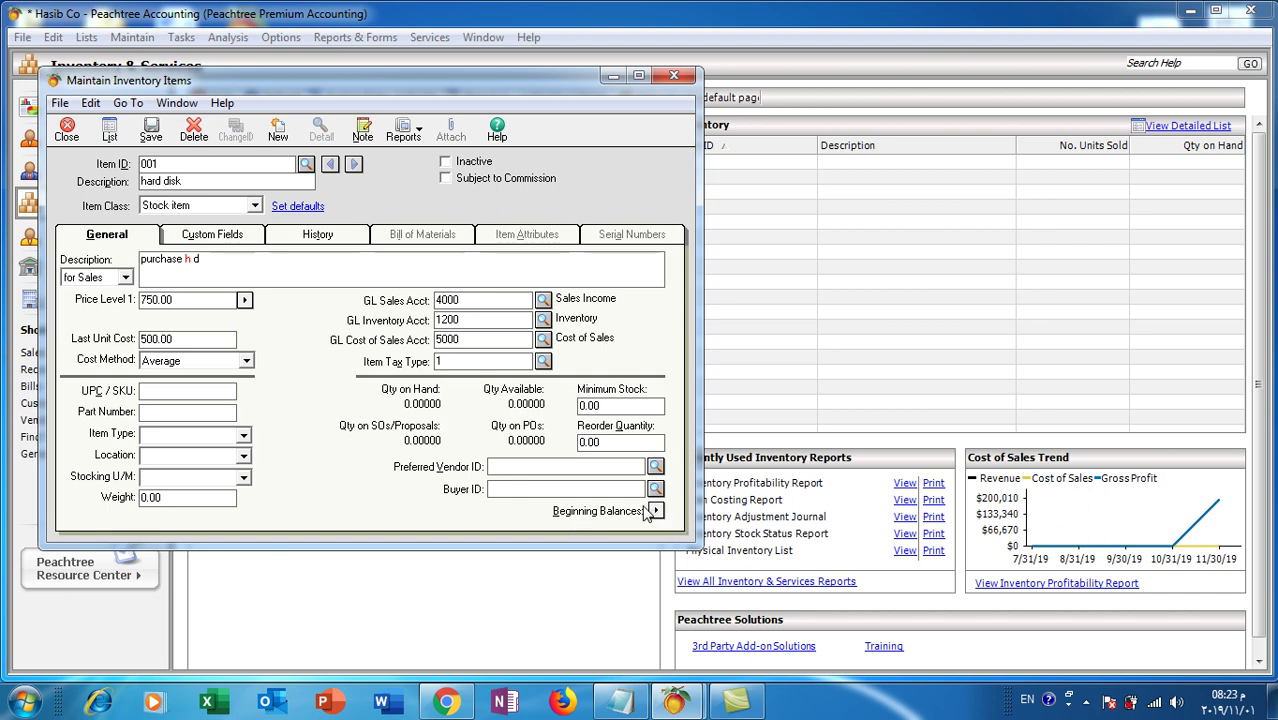
click(151, 130)
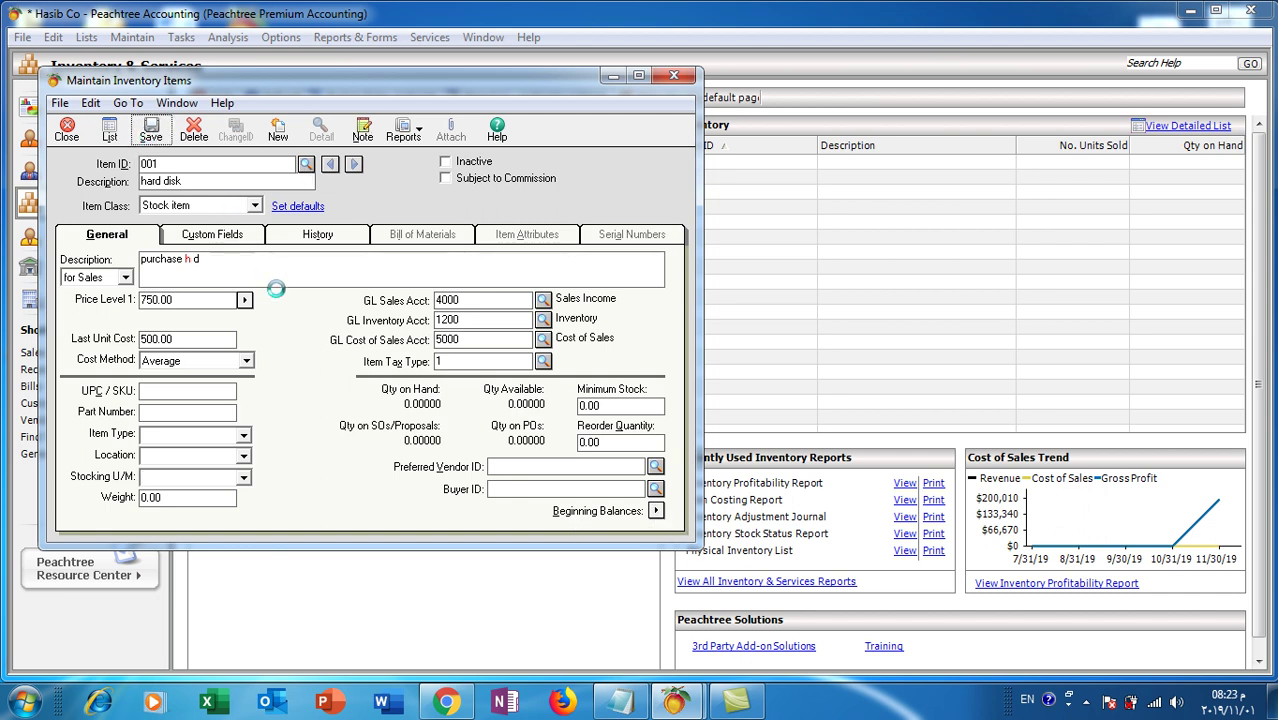
Enter the hard disk's beginning balance with quantity 100 and unit cost 400, and save the item.
click(656, 511)
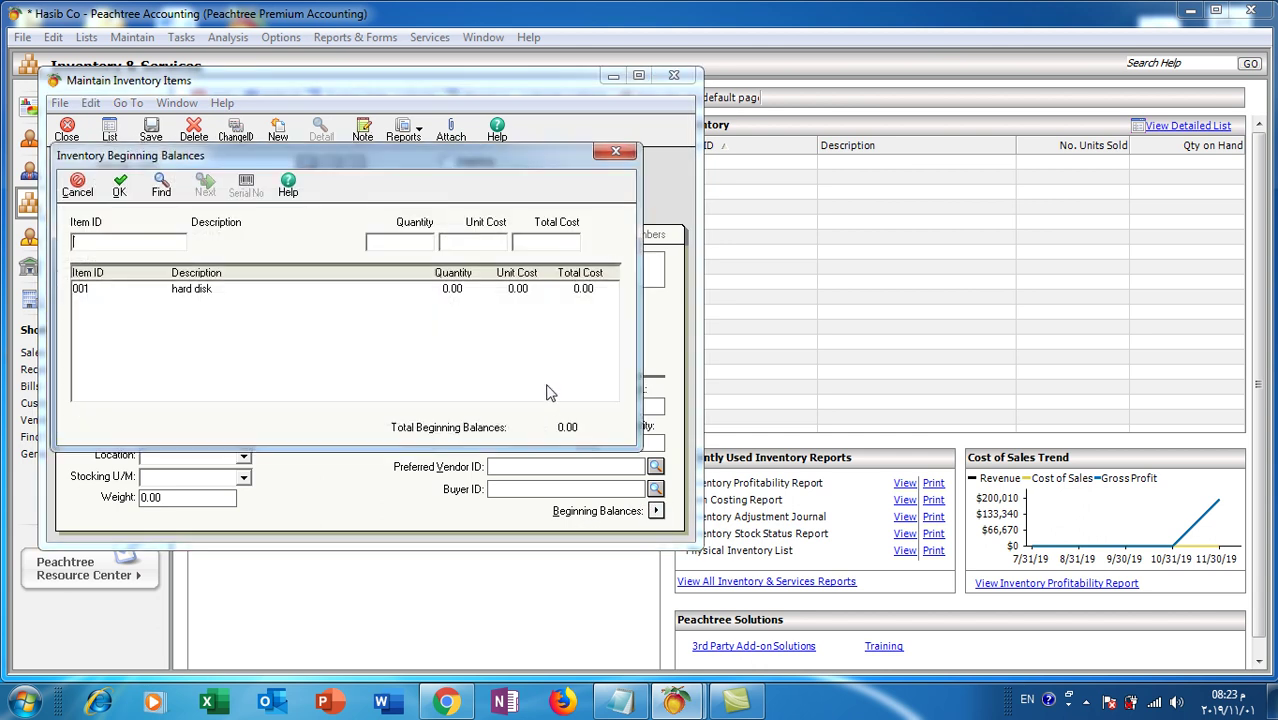
click(188, 289)
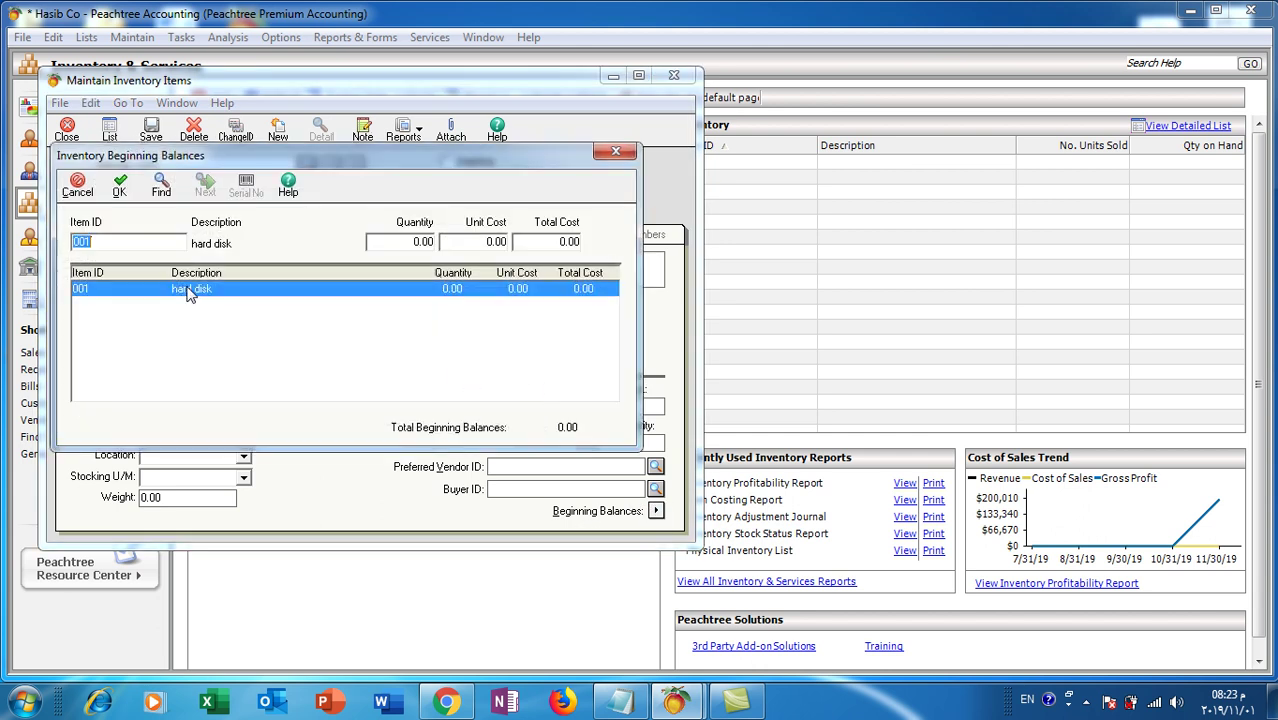
click(404, 242)
text(100)
click(471, 242)
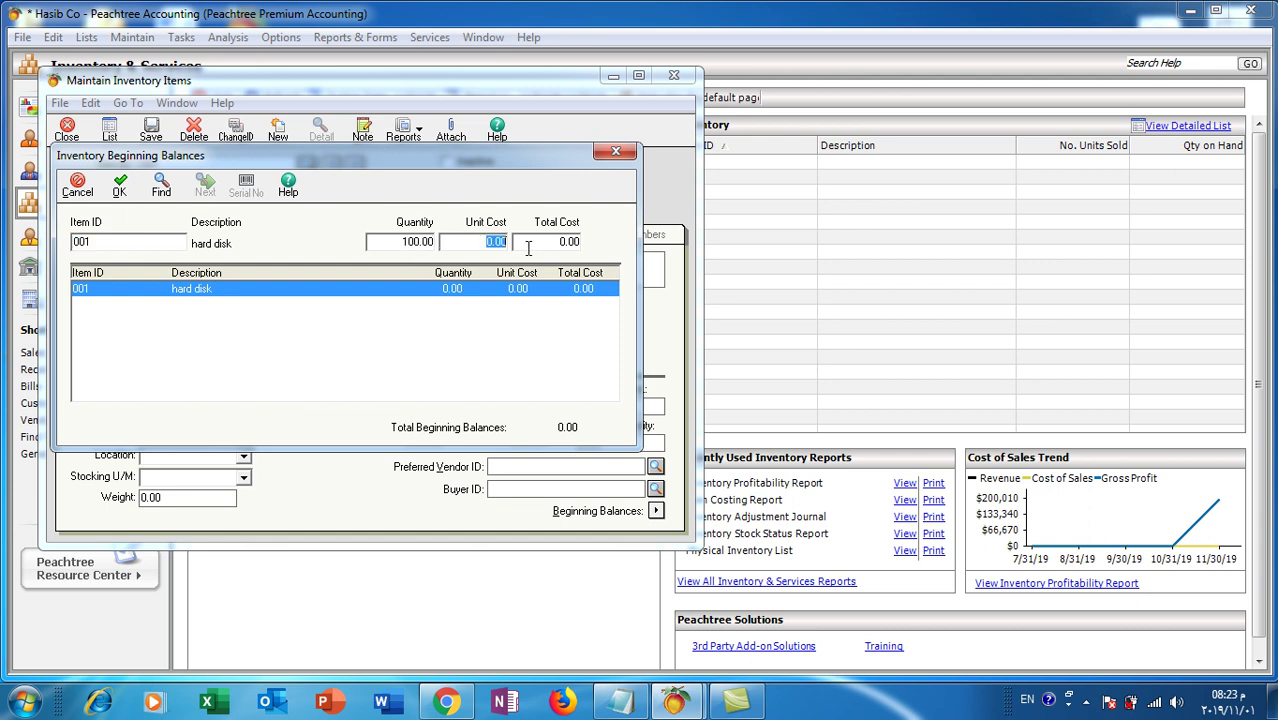
text(4)
click(550, 241)
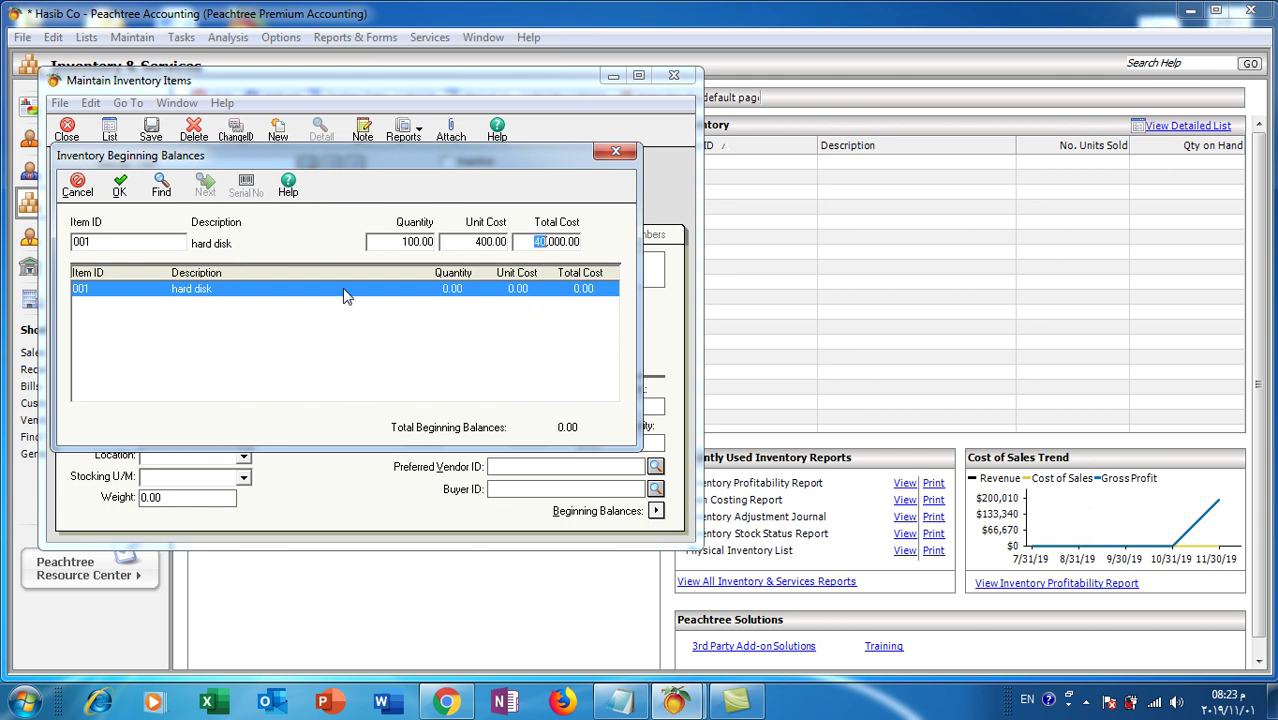
click(119, 185)
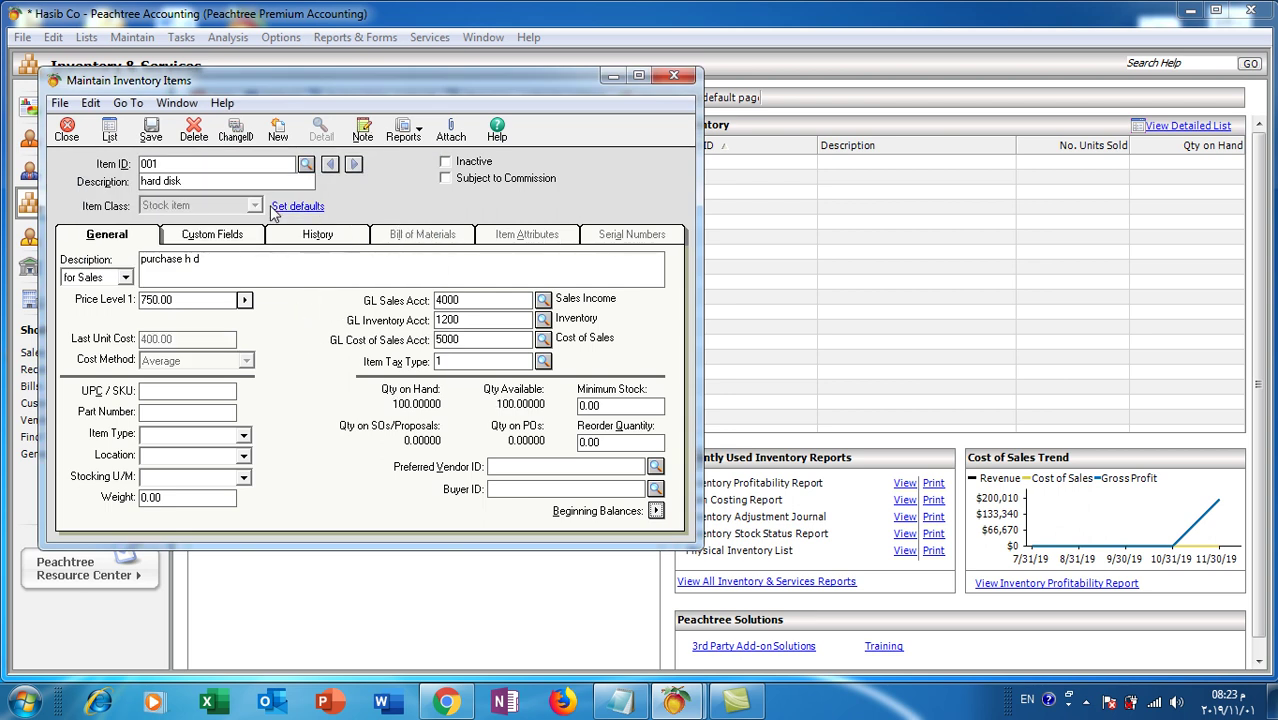
click(151, 133)
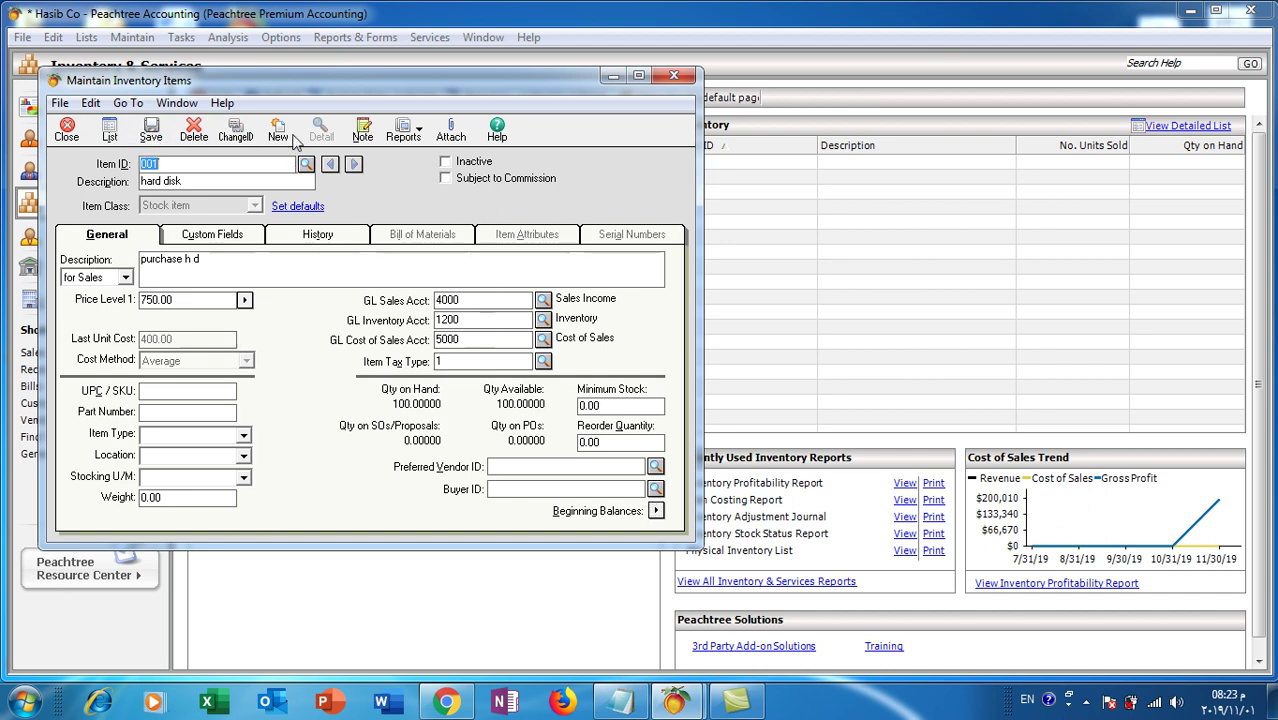
Create a new inventory item with item ID 002, description "mother board" and item class Stock item.
click(279, 134)
text(002)
click(216, 183)
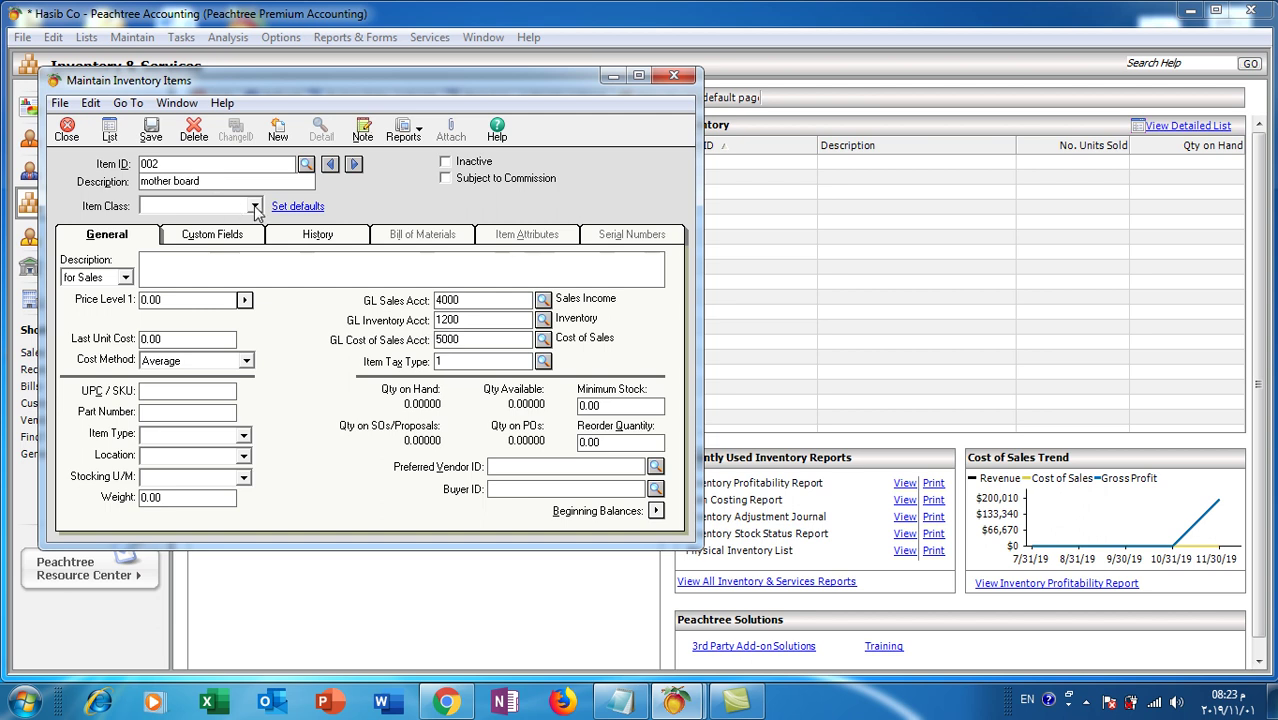
click(254, 206)
click(200, 224)
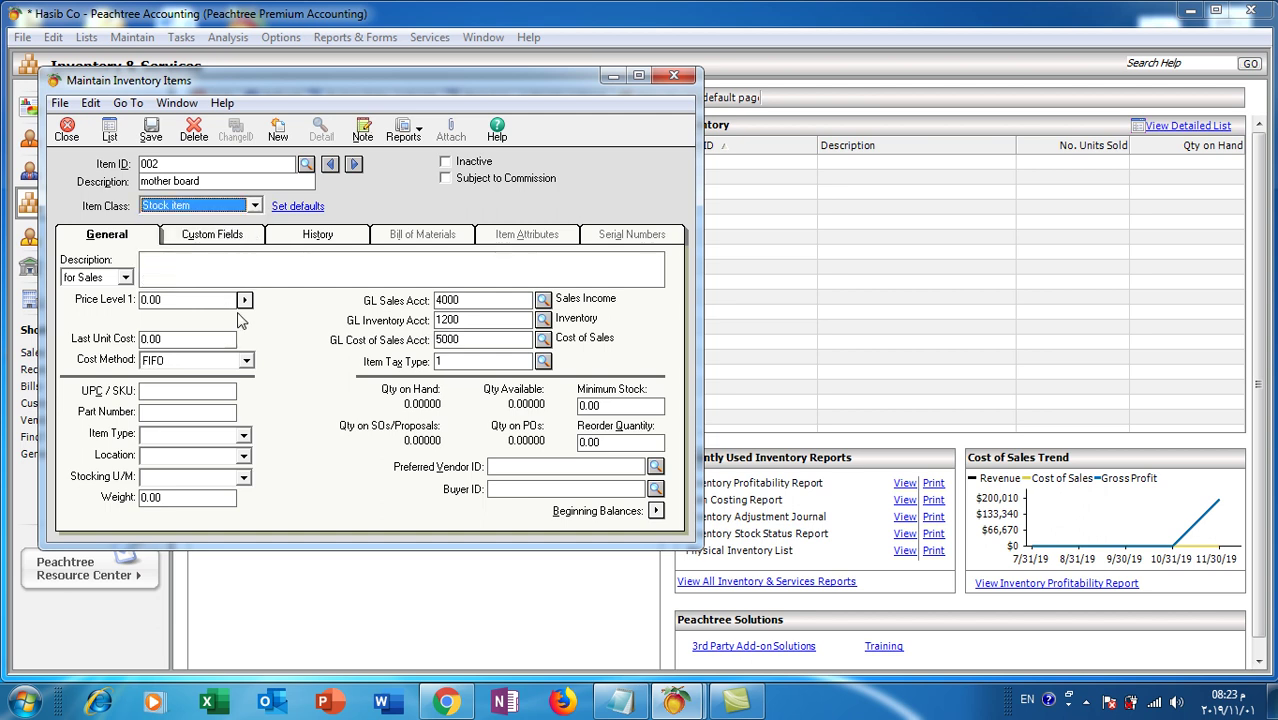
Set the mother board item's last unit cost to 1000 and its cost method to Average.
click(171, 342)
text(1000)
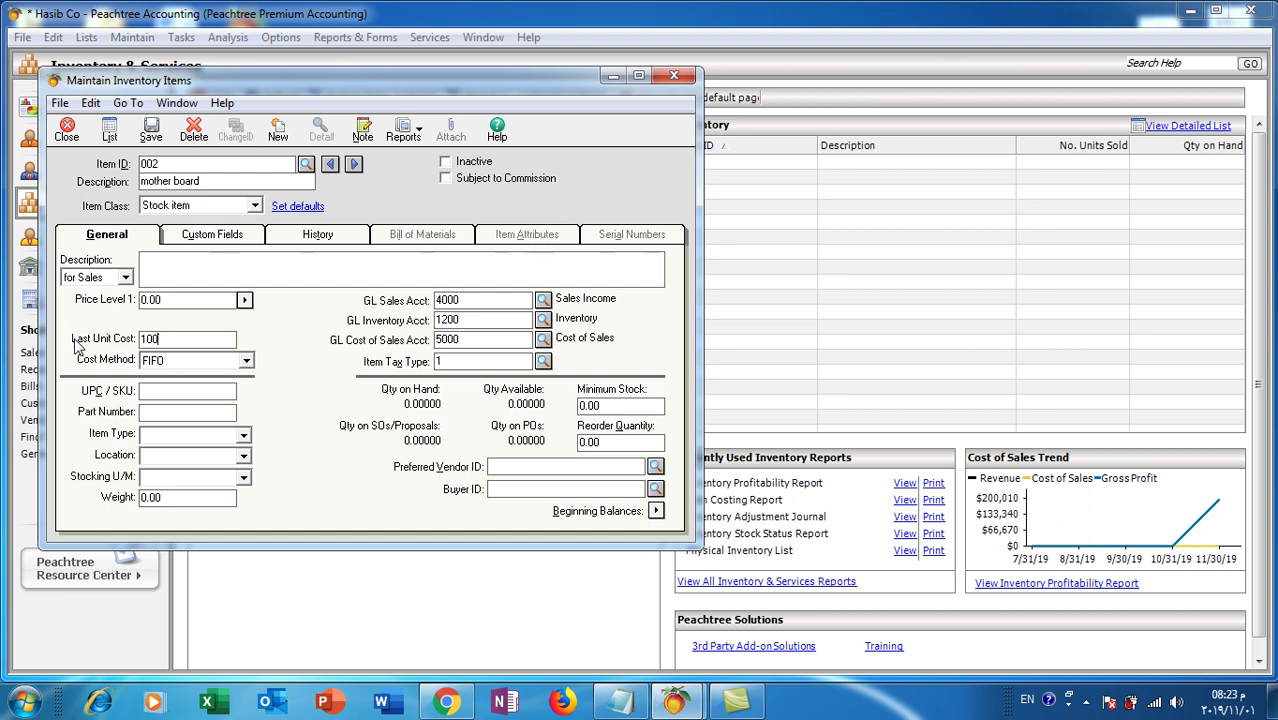
click(245, 362)
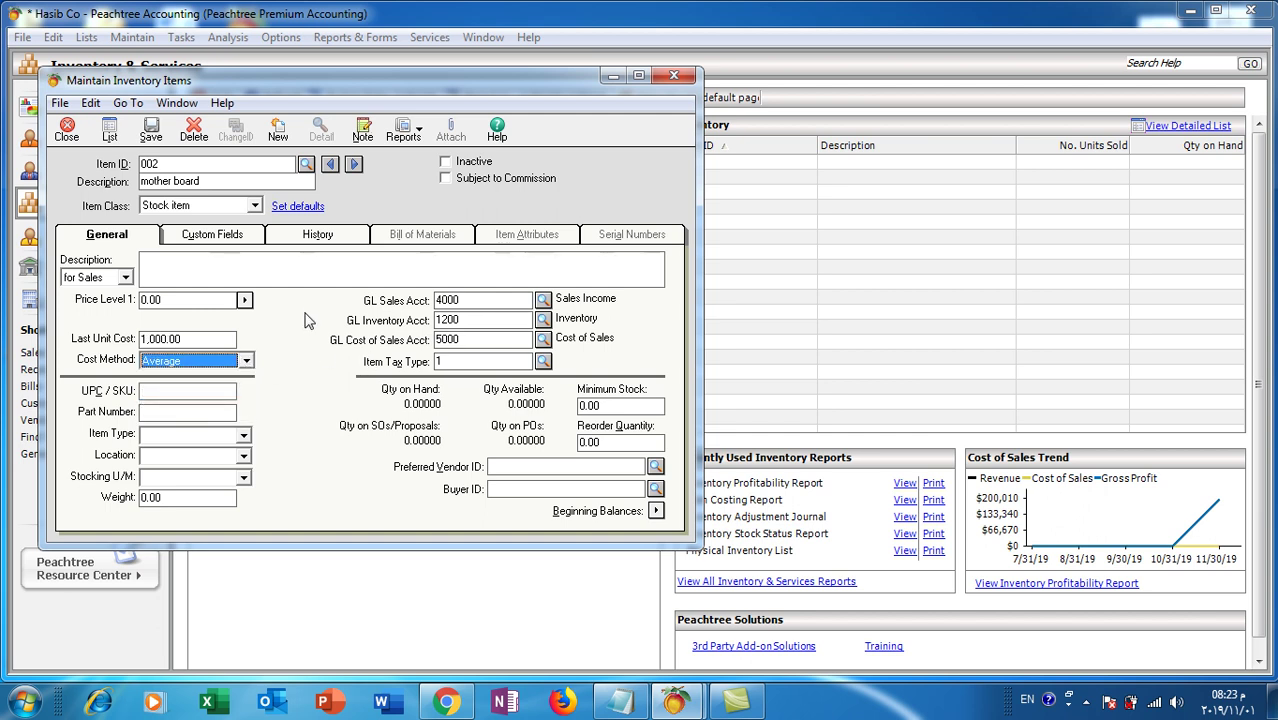
click(244, 300)
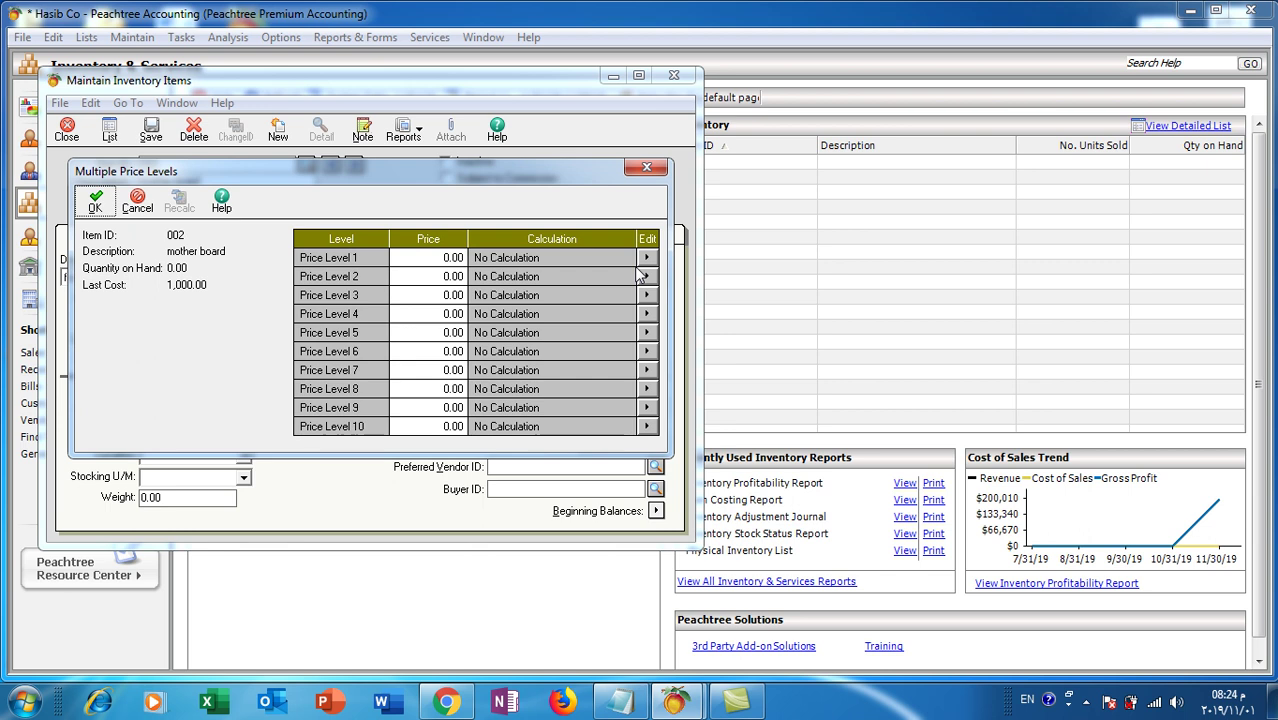
click(646, 170)
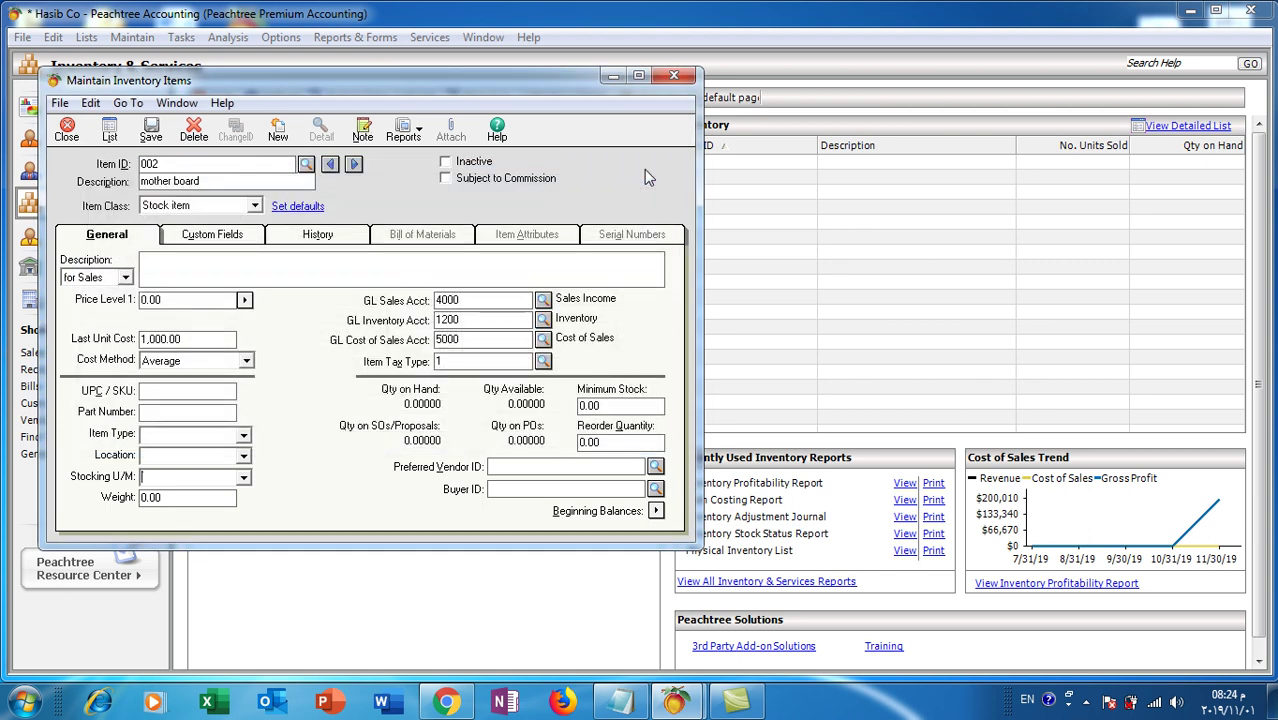
In the inventory item defaults, set Price Level 1's default calculation to last cost increased by 40 percent.
click(291, 210)
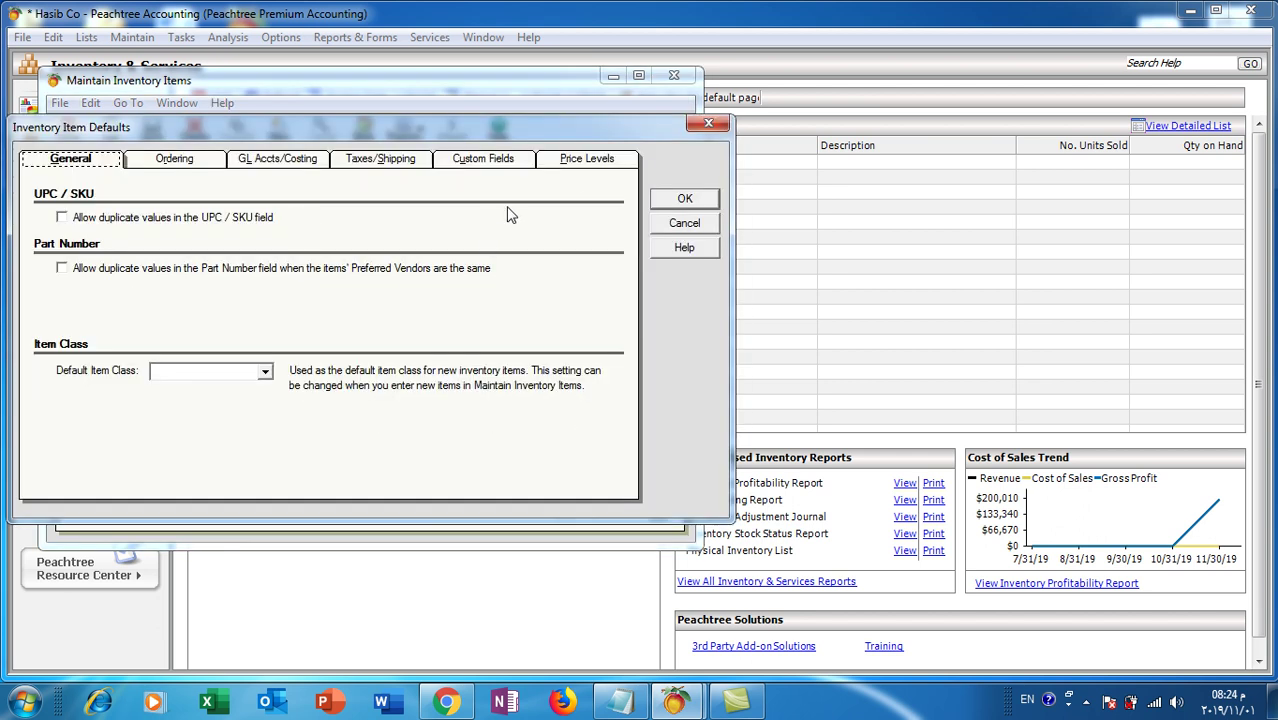
click(580, 163)
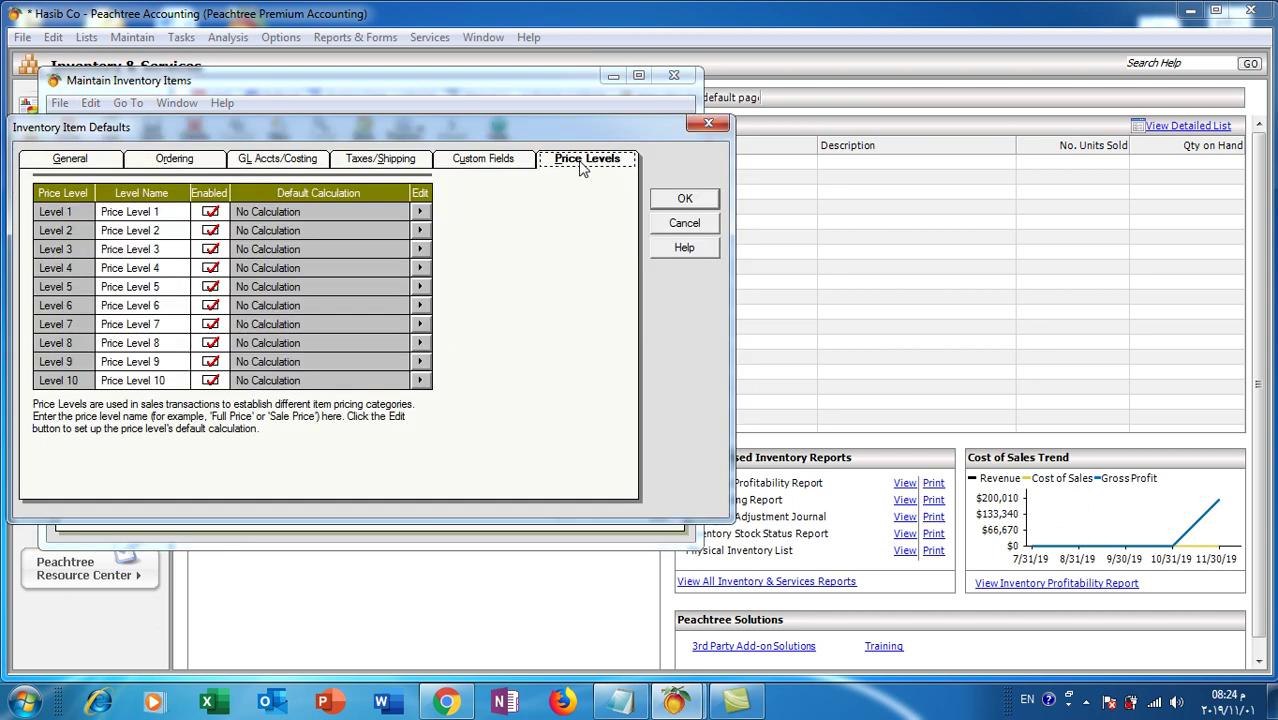
click(420, 212)
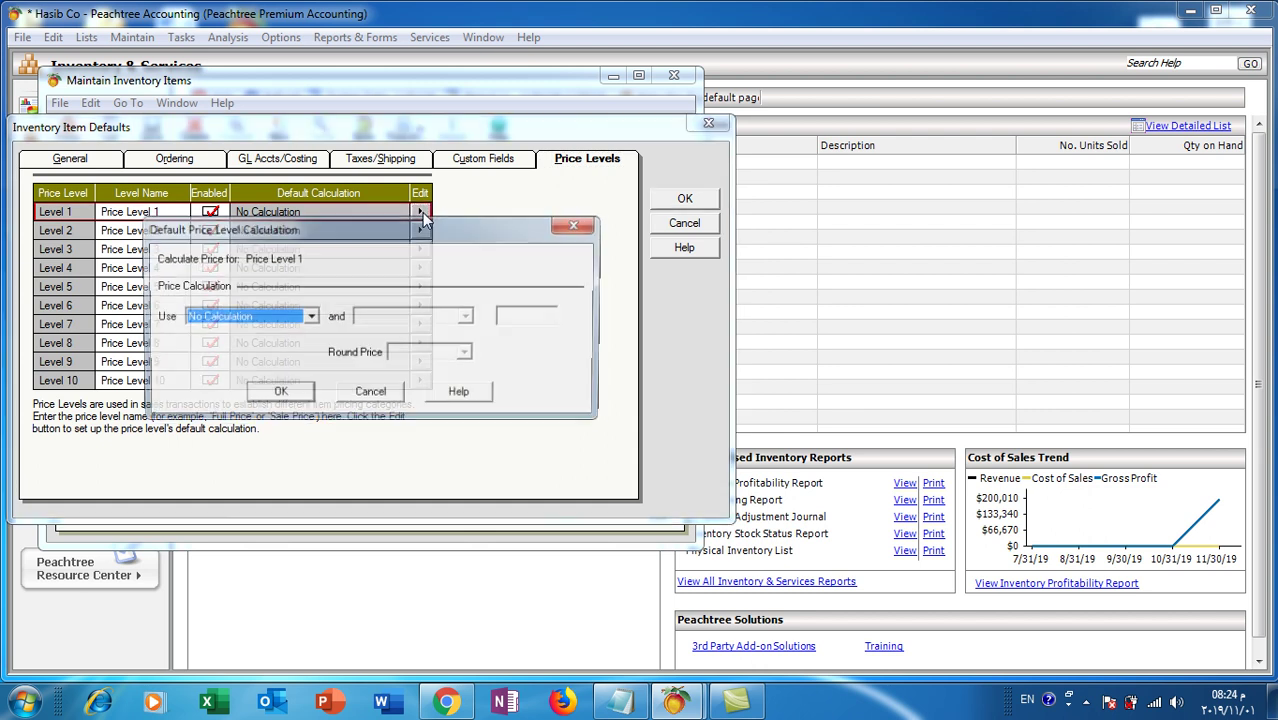
click(308, 318)
click(265, 331)
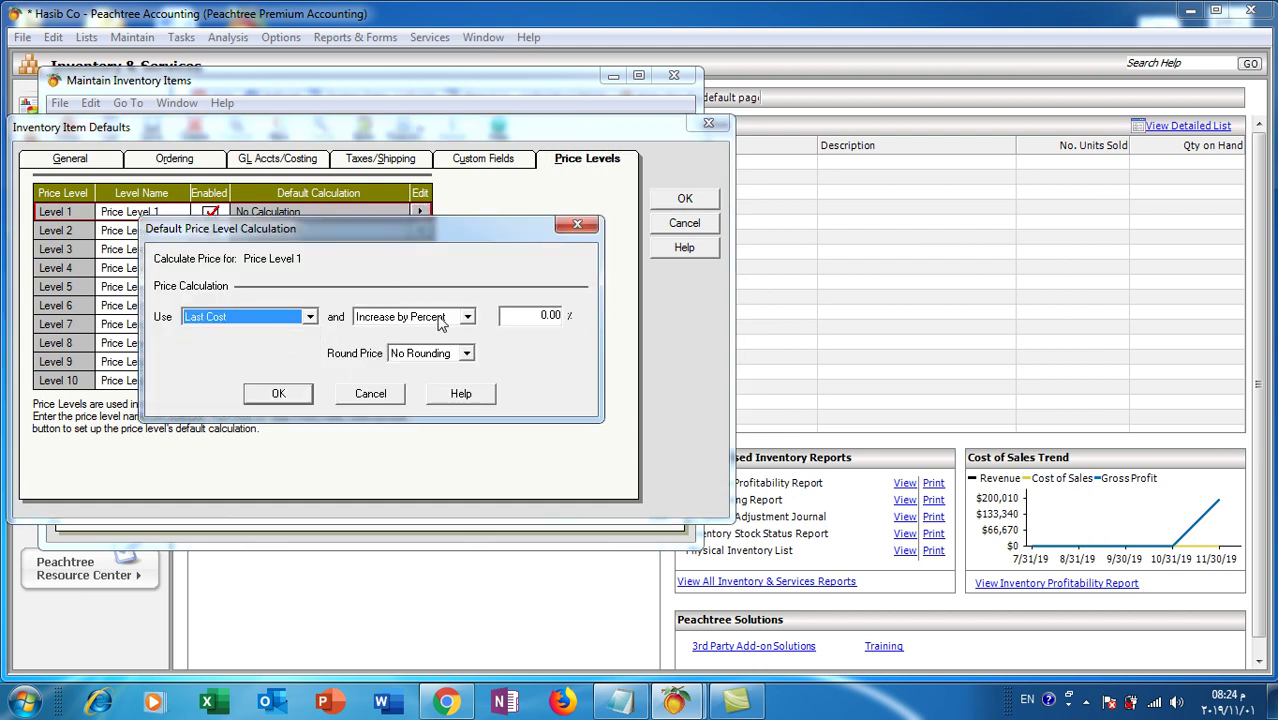
click(517, 314)
text(40)
click(279, 393)
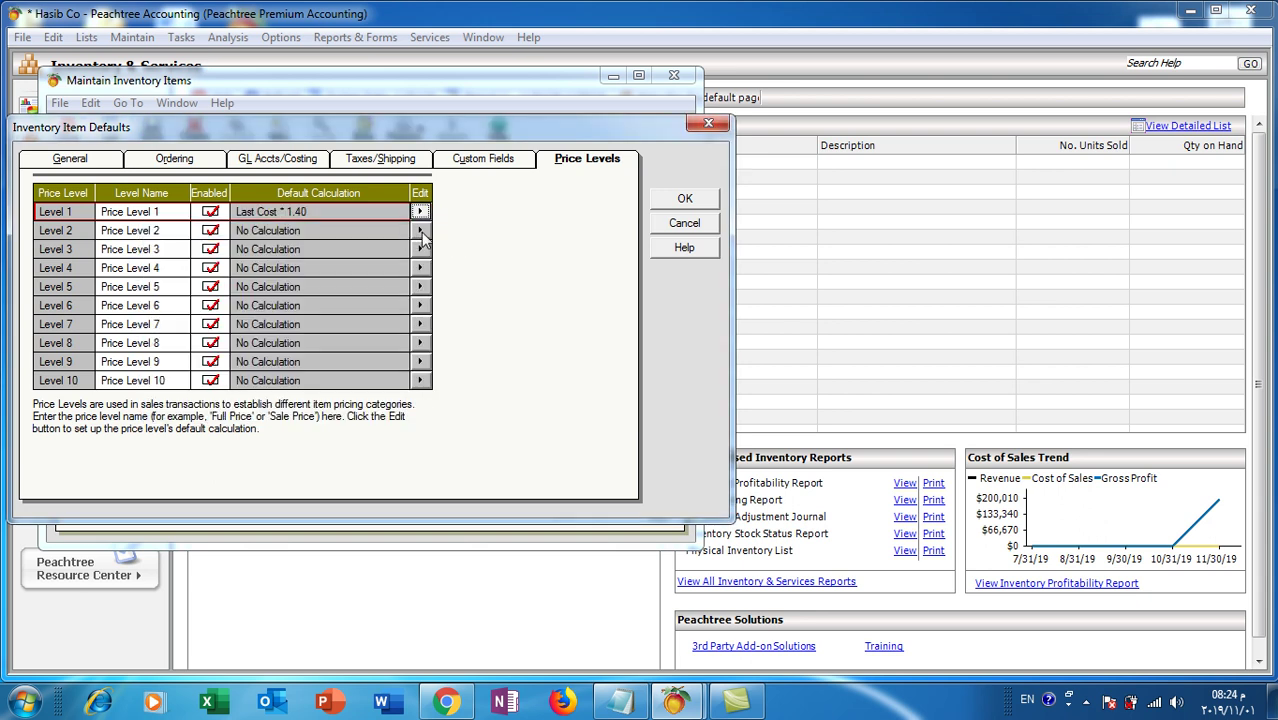
Set Price Level 2's default calculation to last cost increased by 50 percent.
click(420, 231)
click(310, 316)
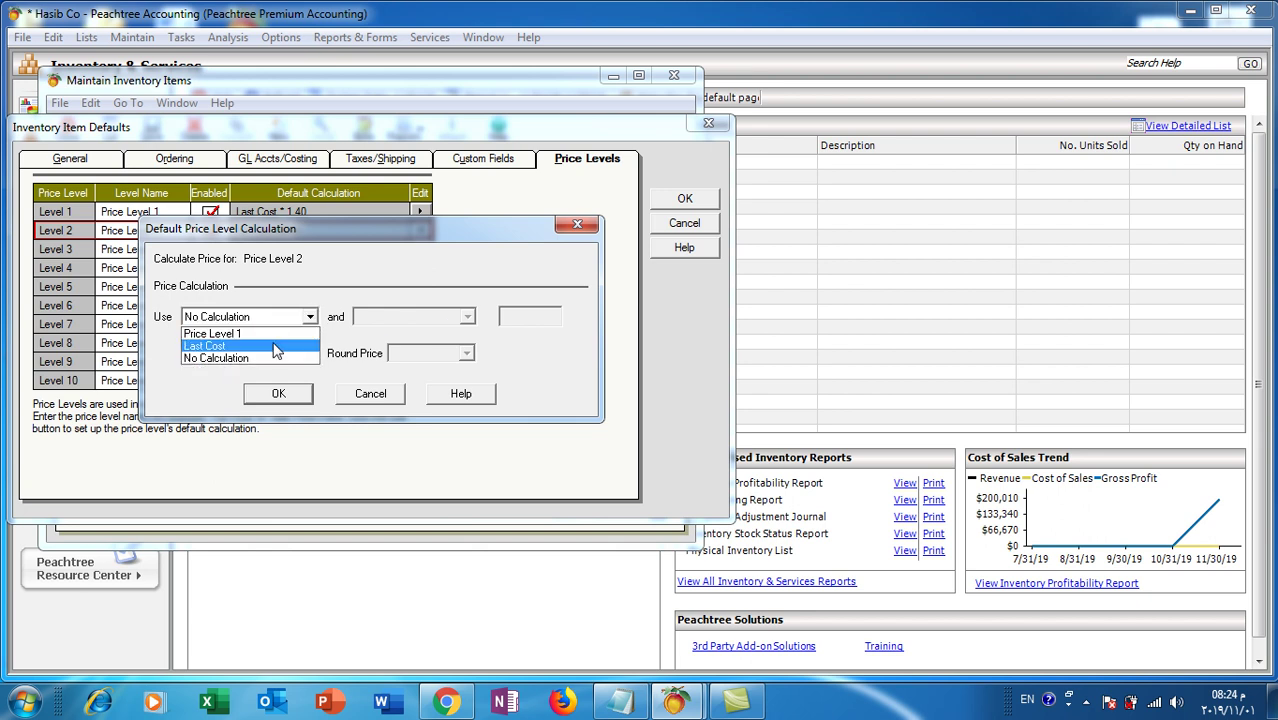
click(276, 346)
click(537, 315)
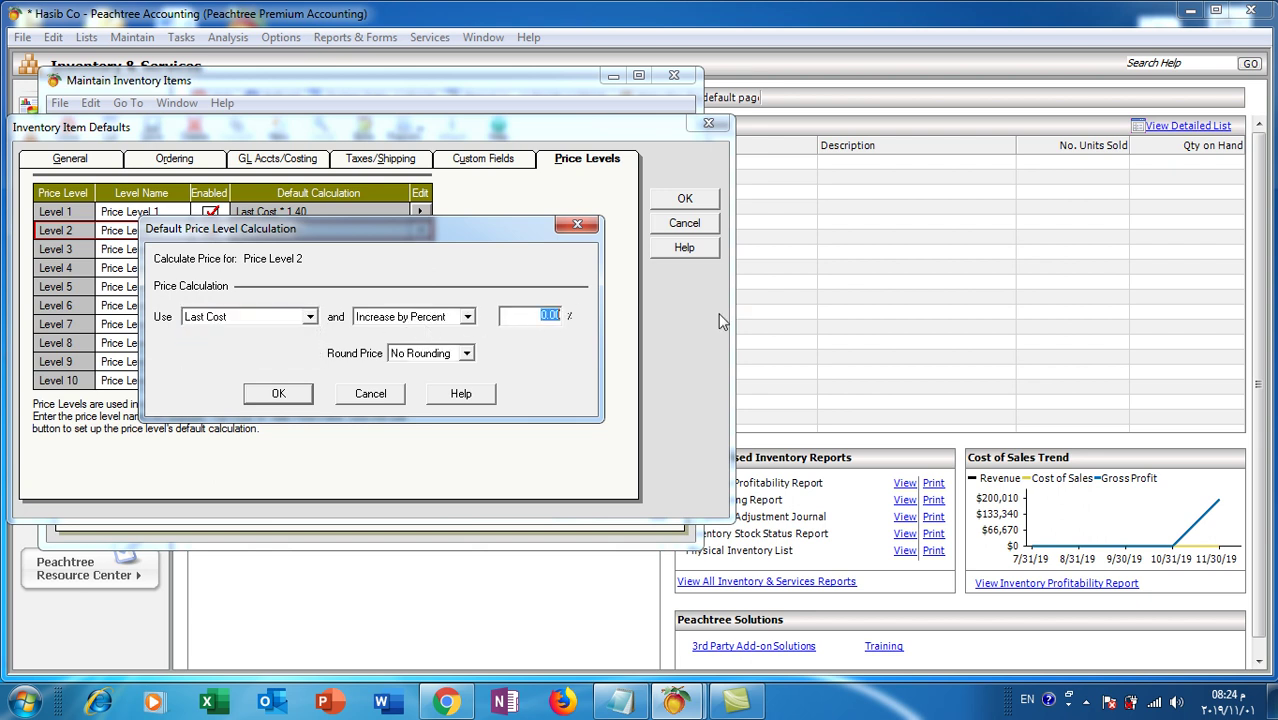
text(50)
click(281, 396)
Set Price Level 3's default calculation to last cost increased by 60 percent and accept the inventory item defaults.
click(420, 249)
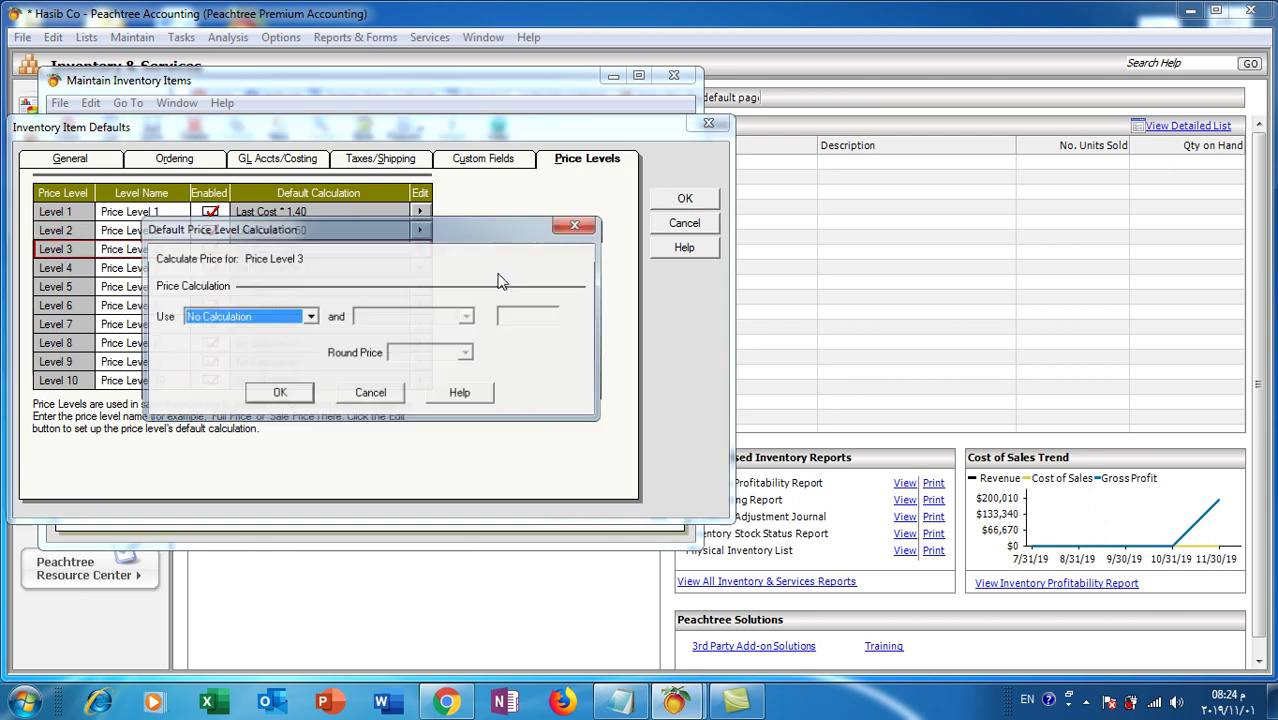
click(310, 316)
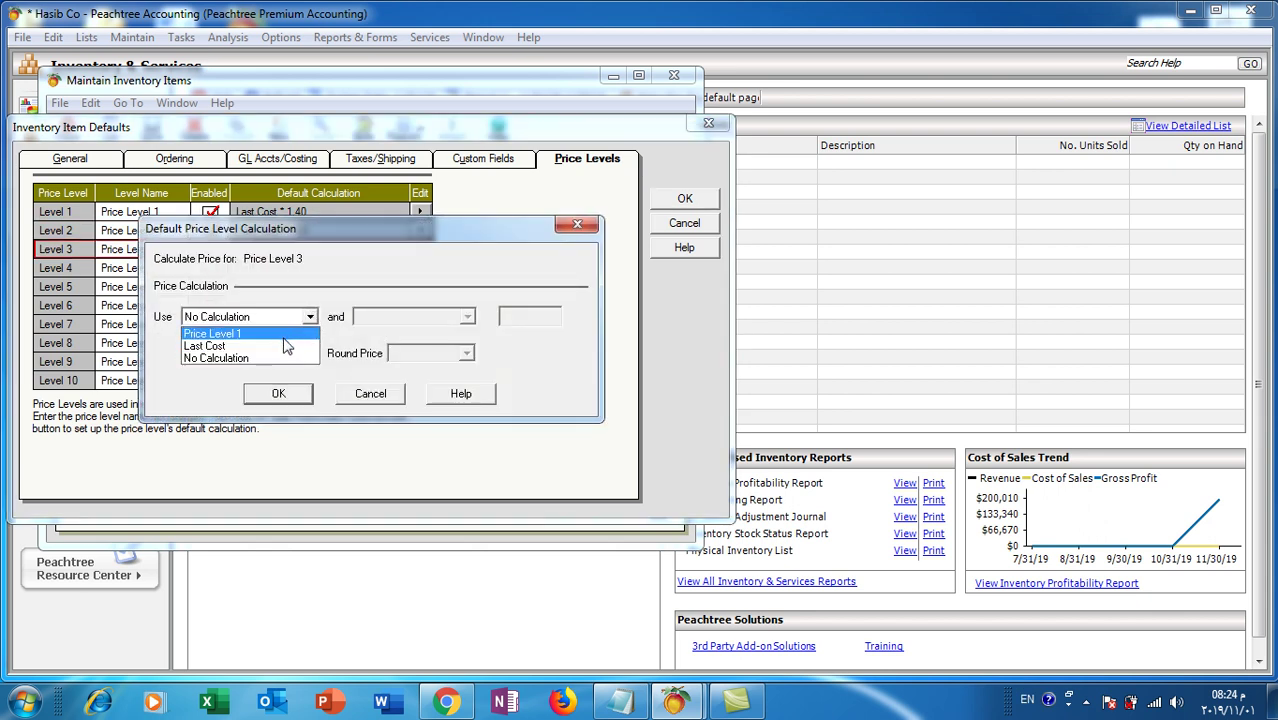
click(279, 346)
click(531, 316)
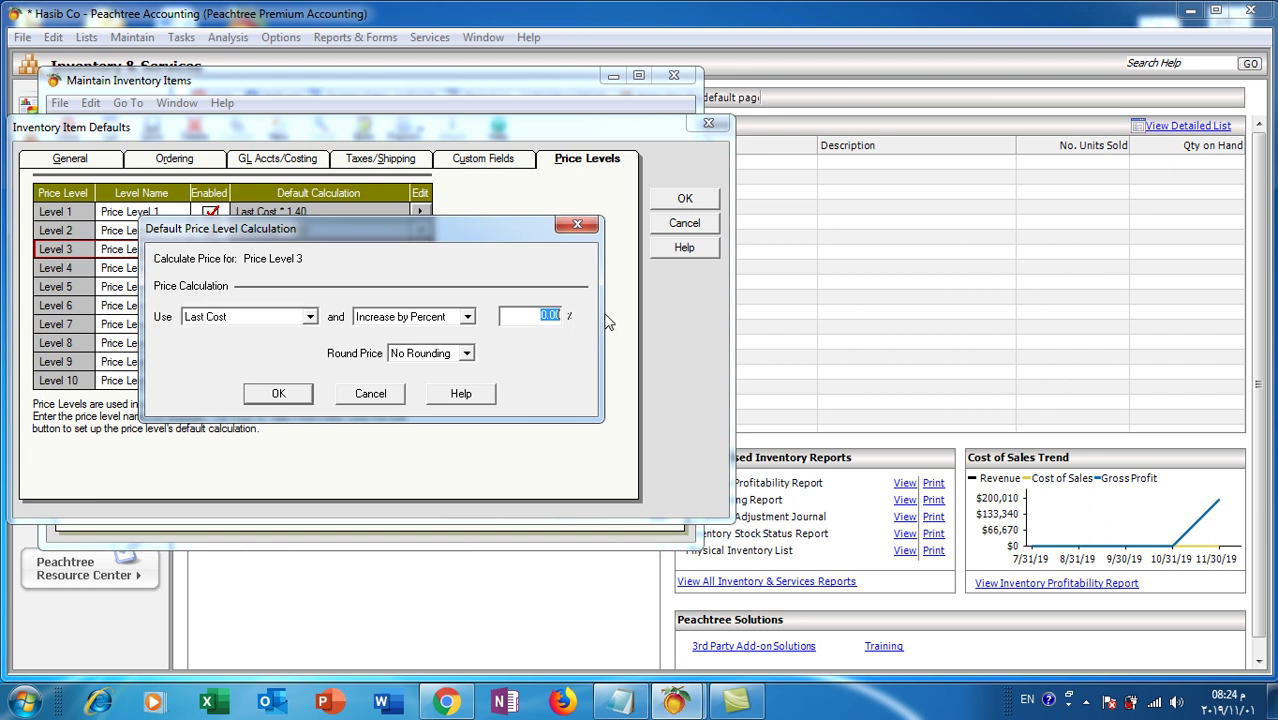
text(60)
click(279, 394)
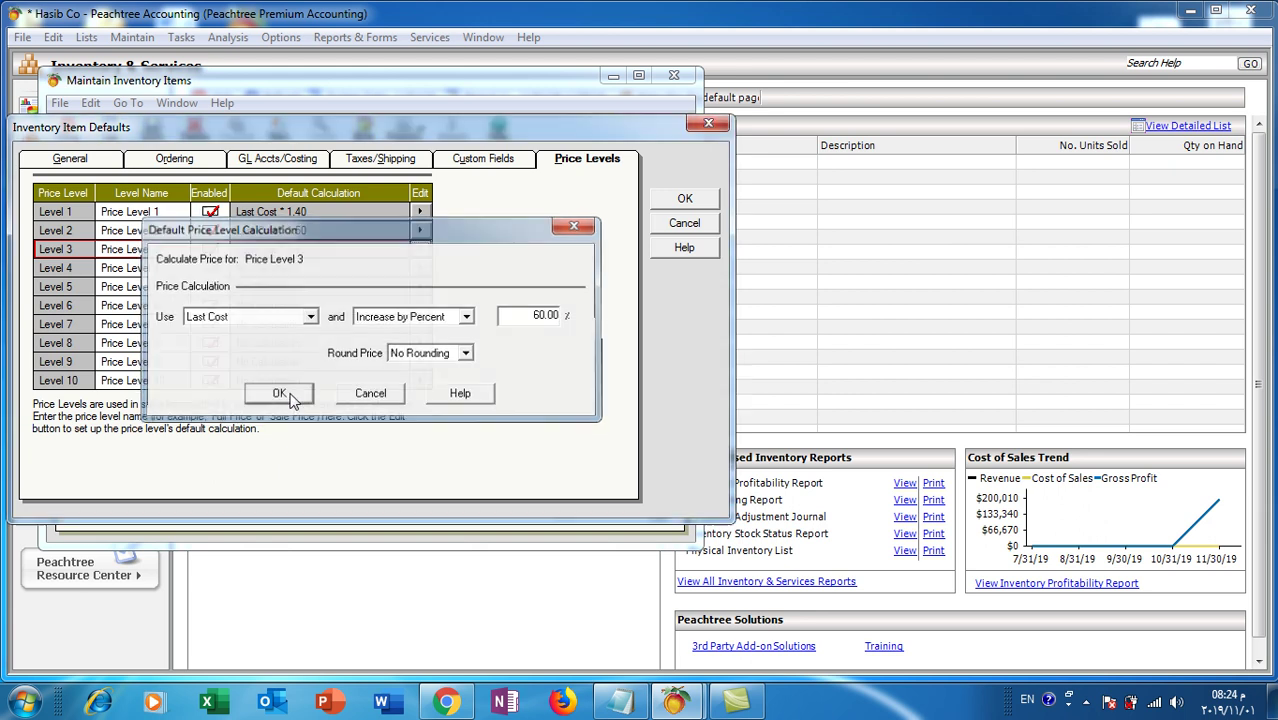
click(686, 199)
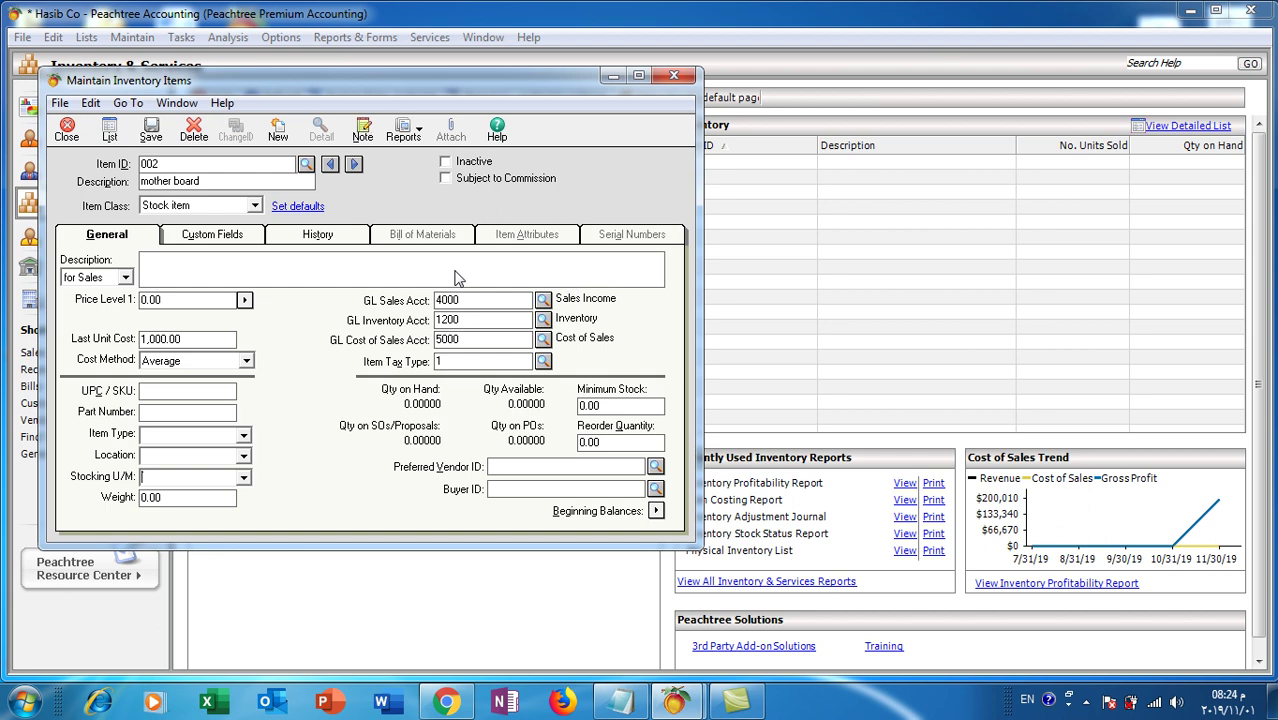
Check the mother board's price levels and enter a Price Level 1 price of 10.
click(245, 301)
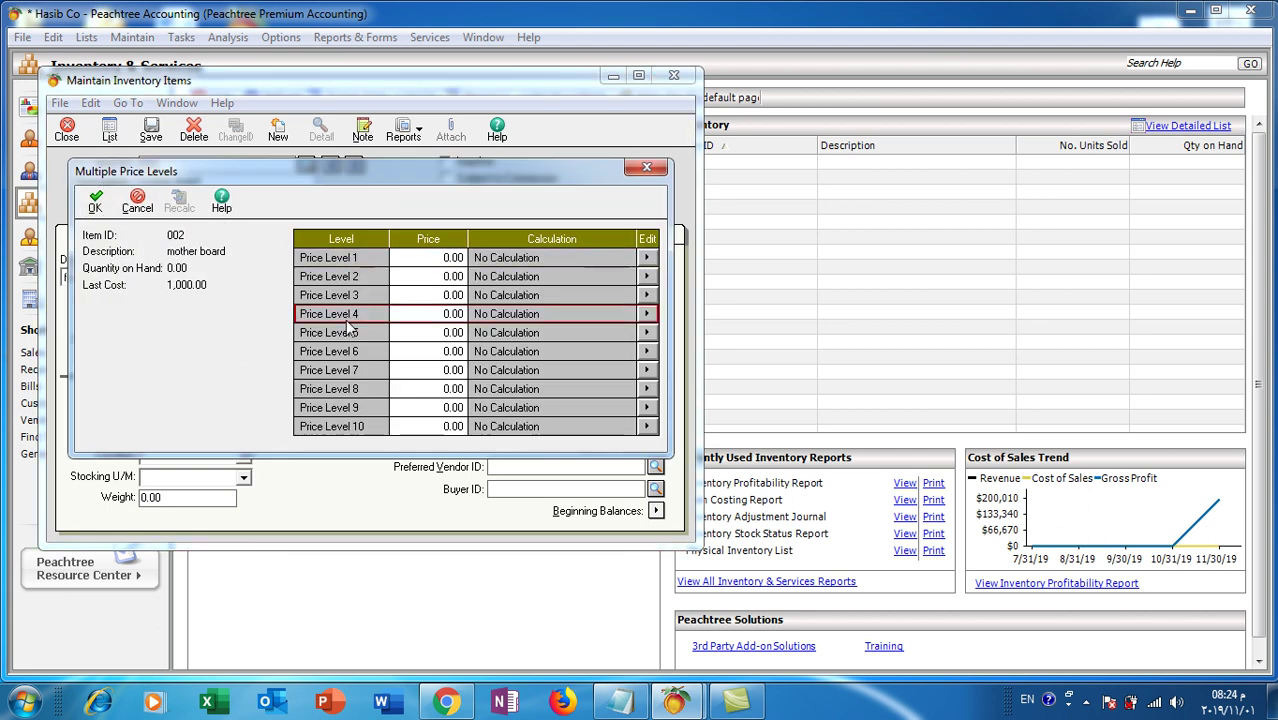
click(97, 203)
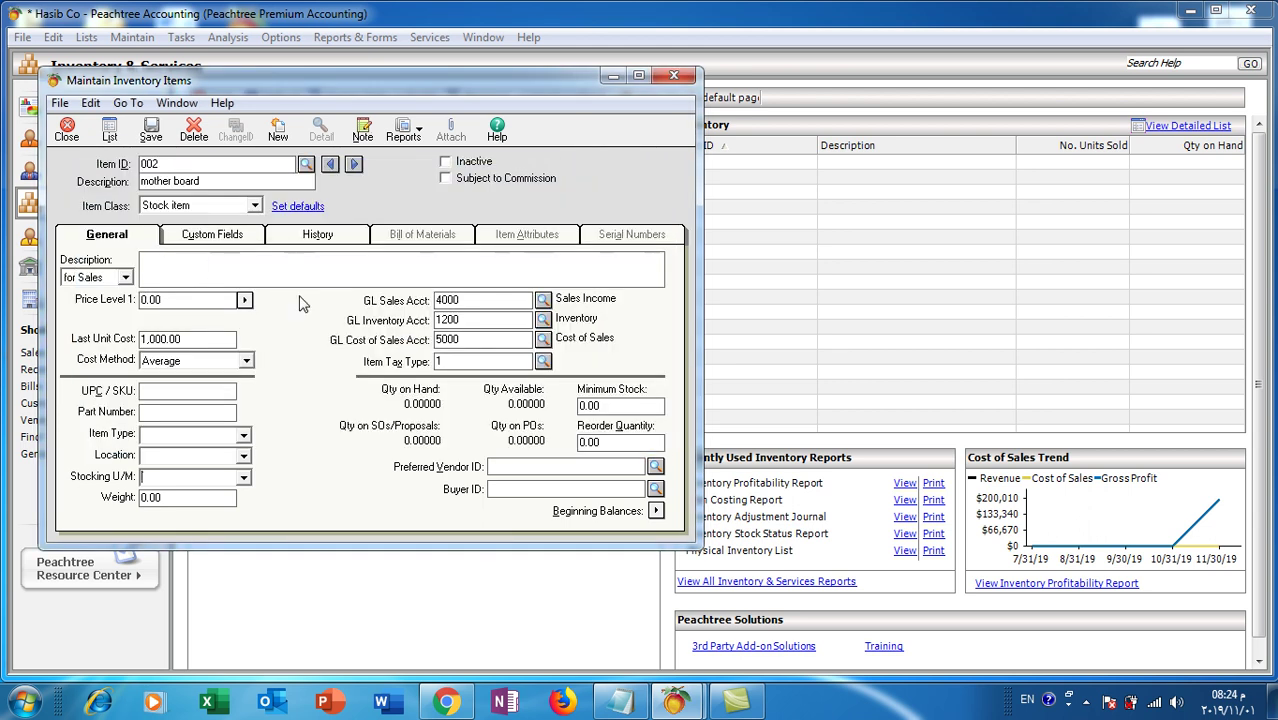
click(152, 300)
text(10)
Calculate the mother board's Price Level 1 as last cost increased by 50 percent, and save and close the item.
click(244, 300)
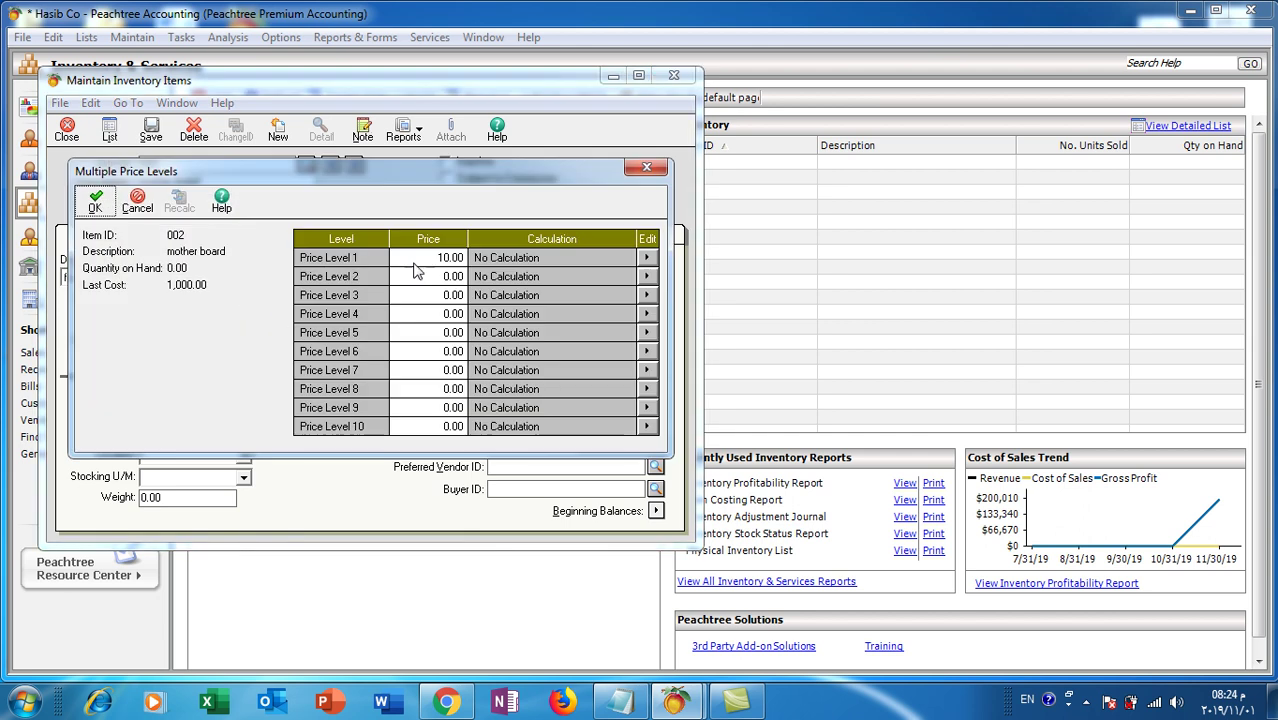
click(555, 257)
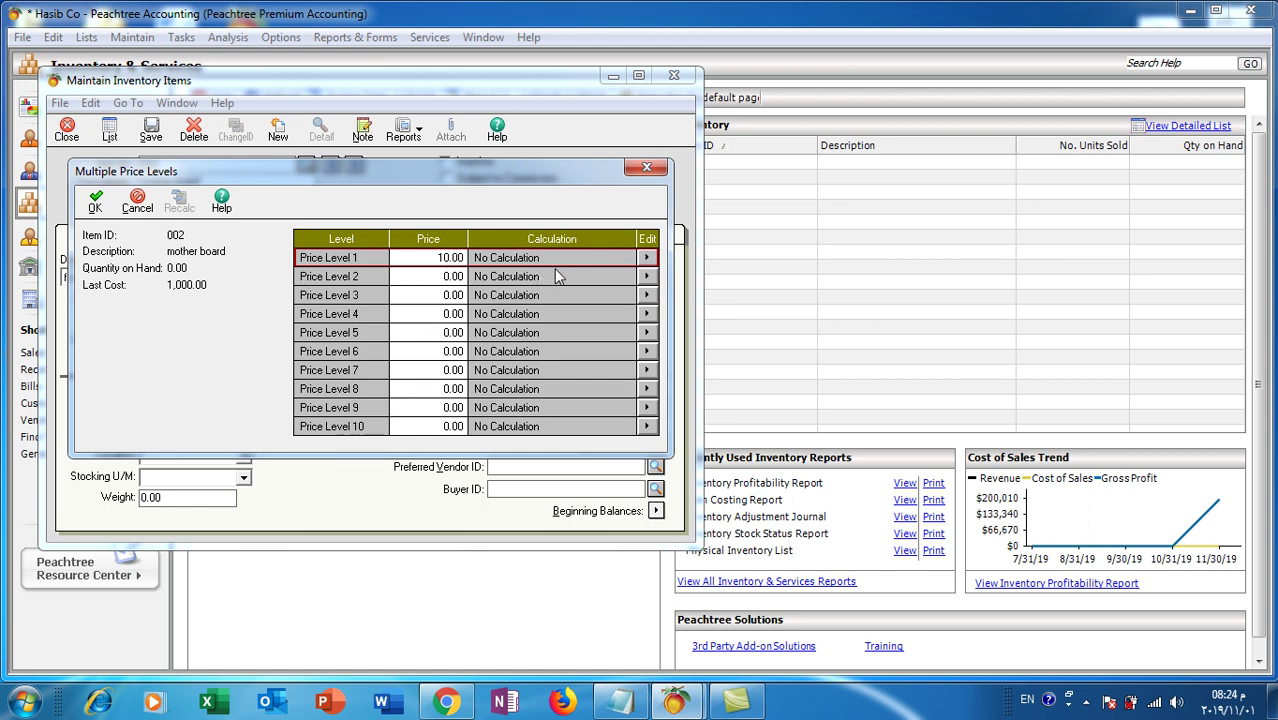
click(646, 257)
click(270, 310)
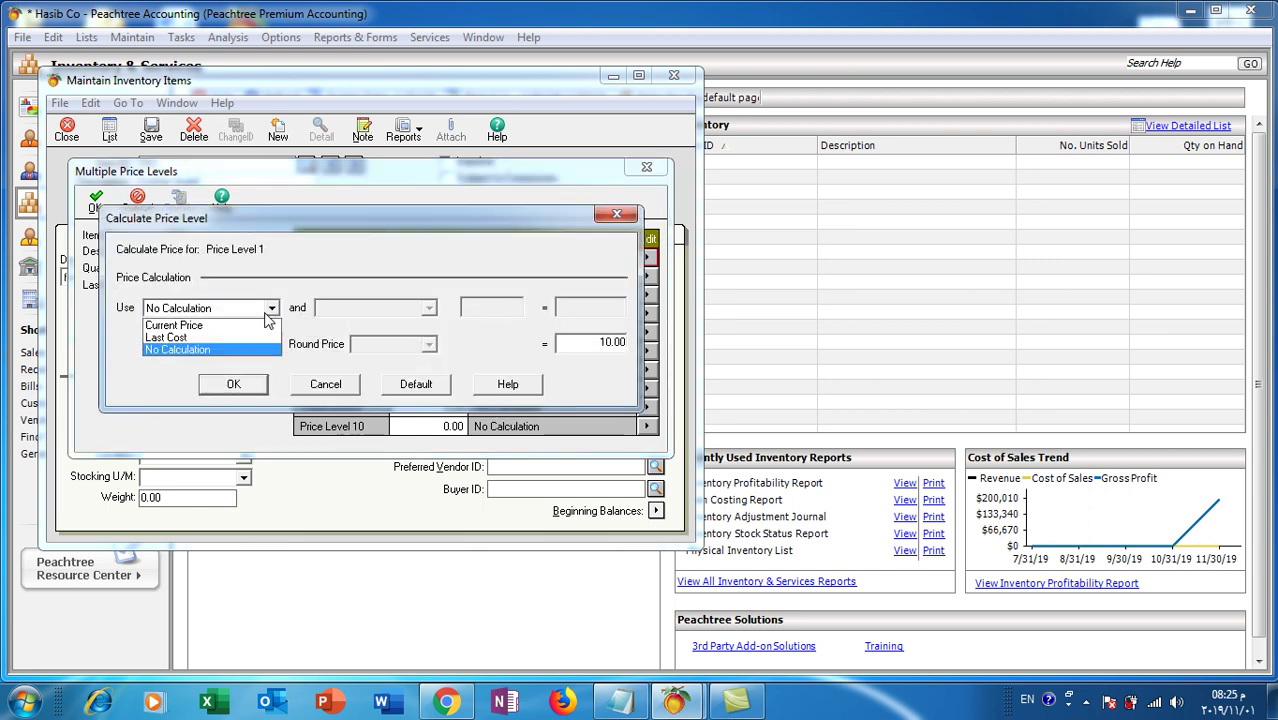
click(230, 337)
click(505, 310)
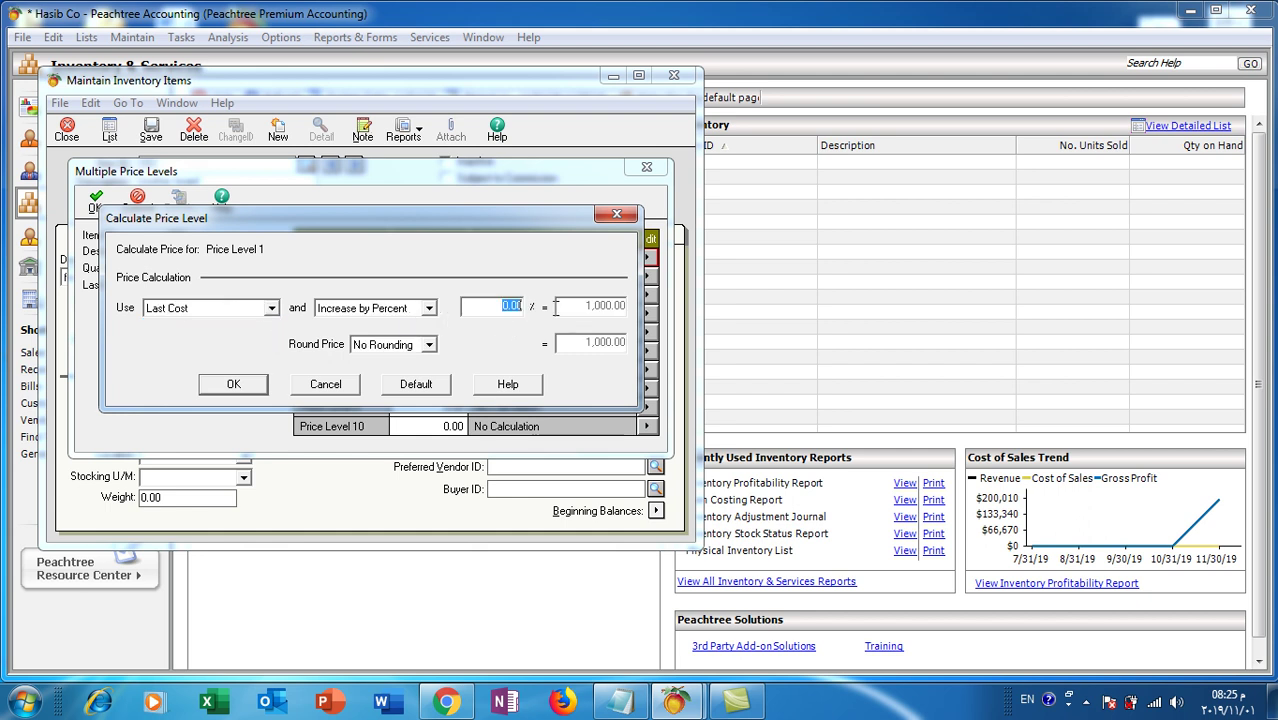
text(50)
key(Tab)
click(237, 386)
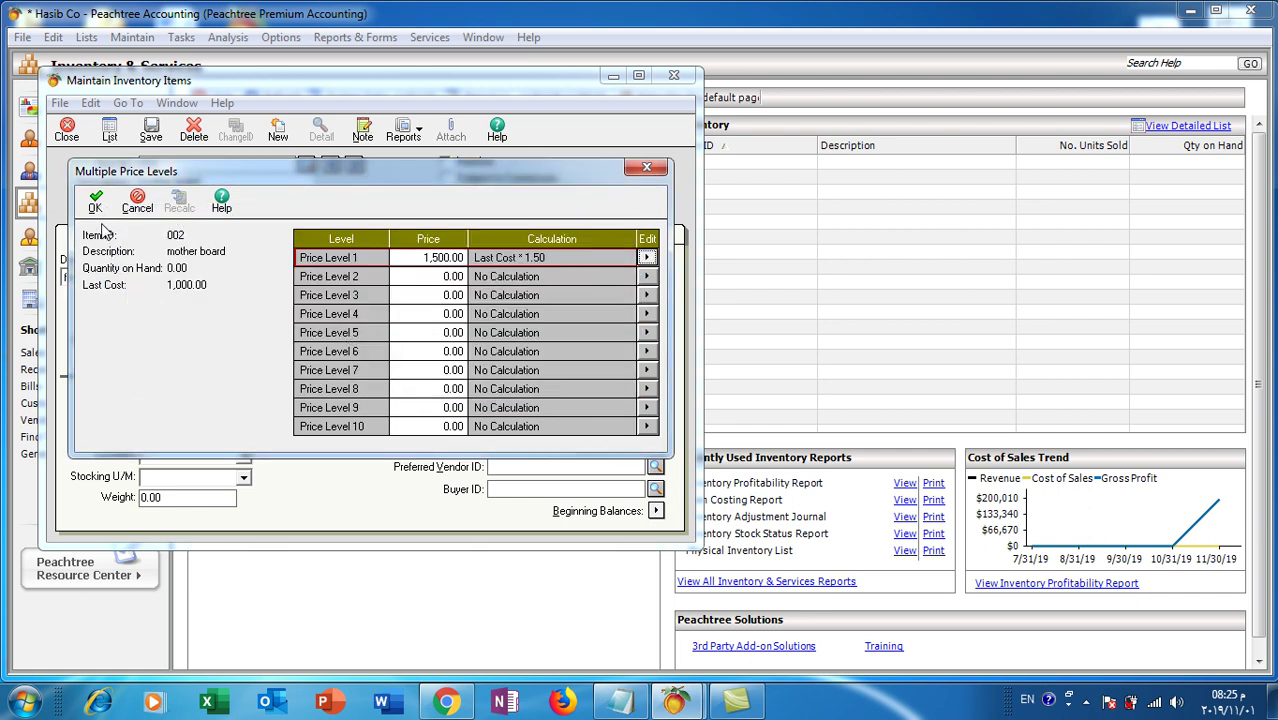
click(95, 203)
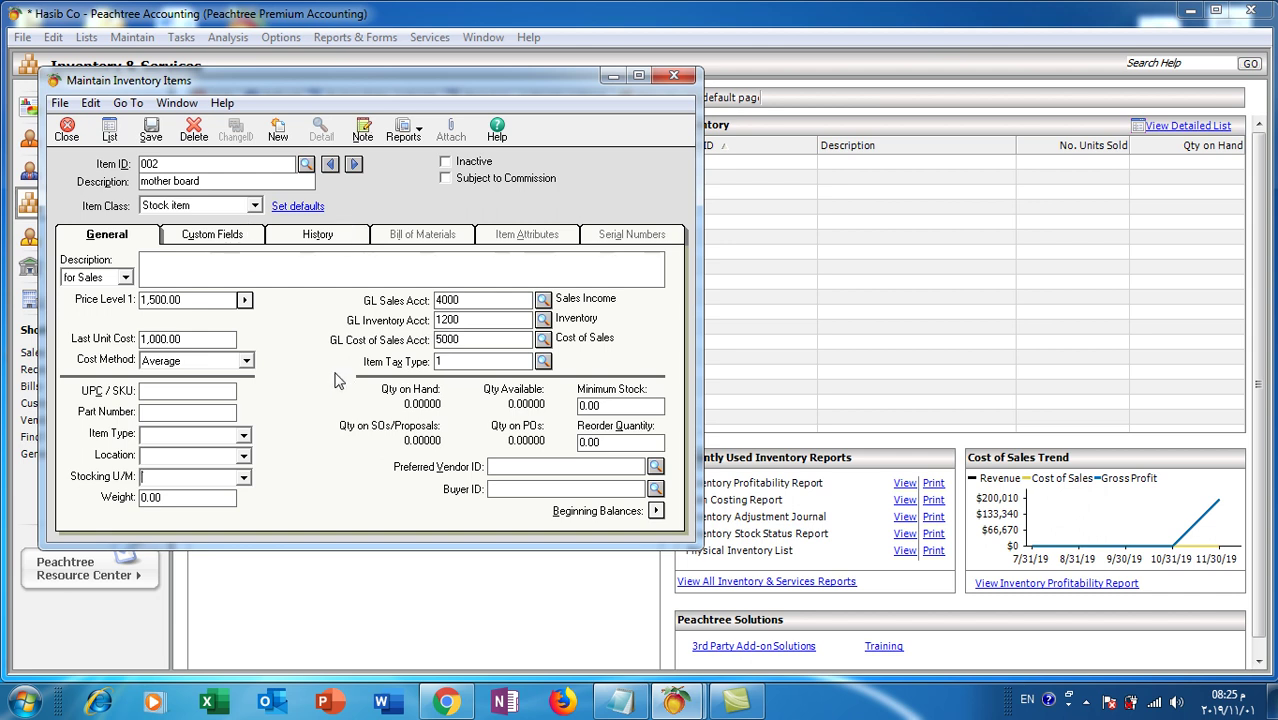
click(153, 134)
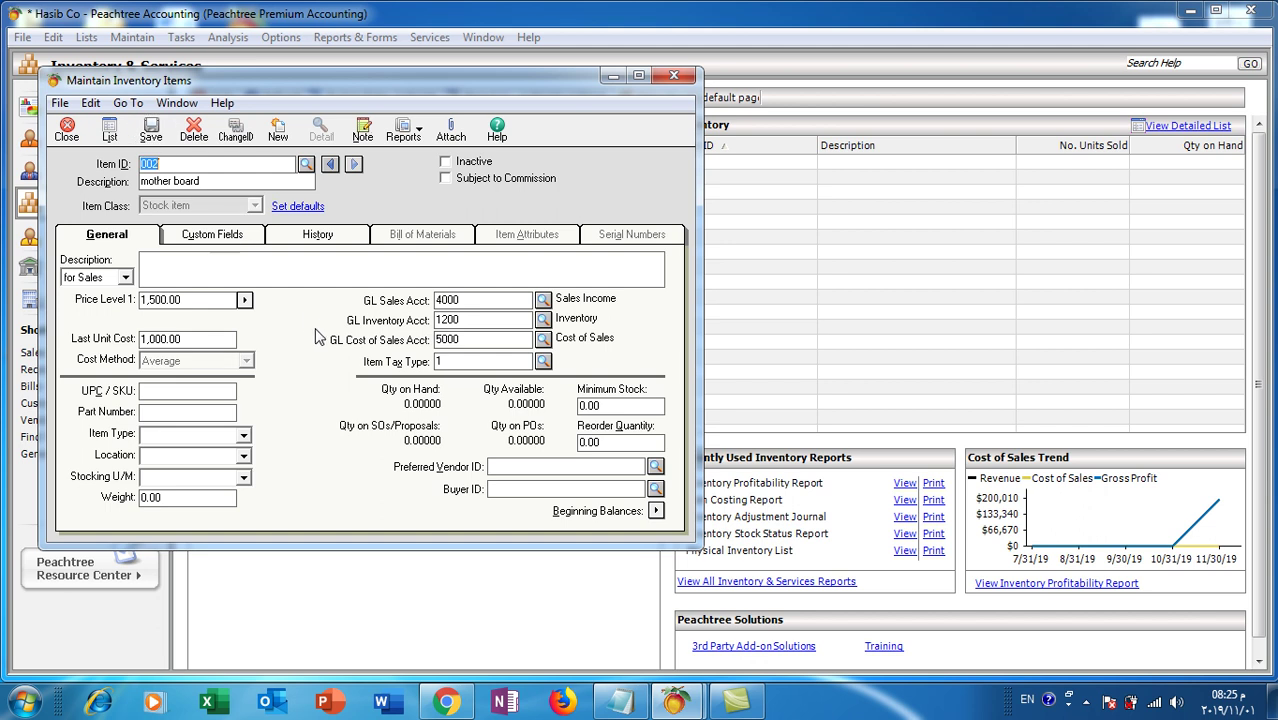
click(675, 77)
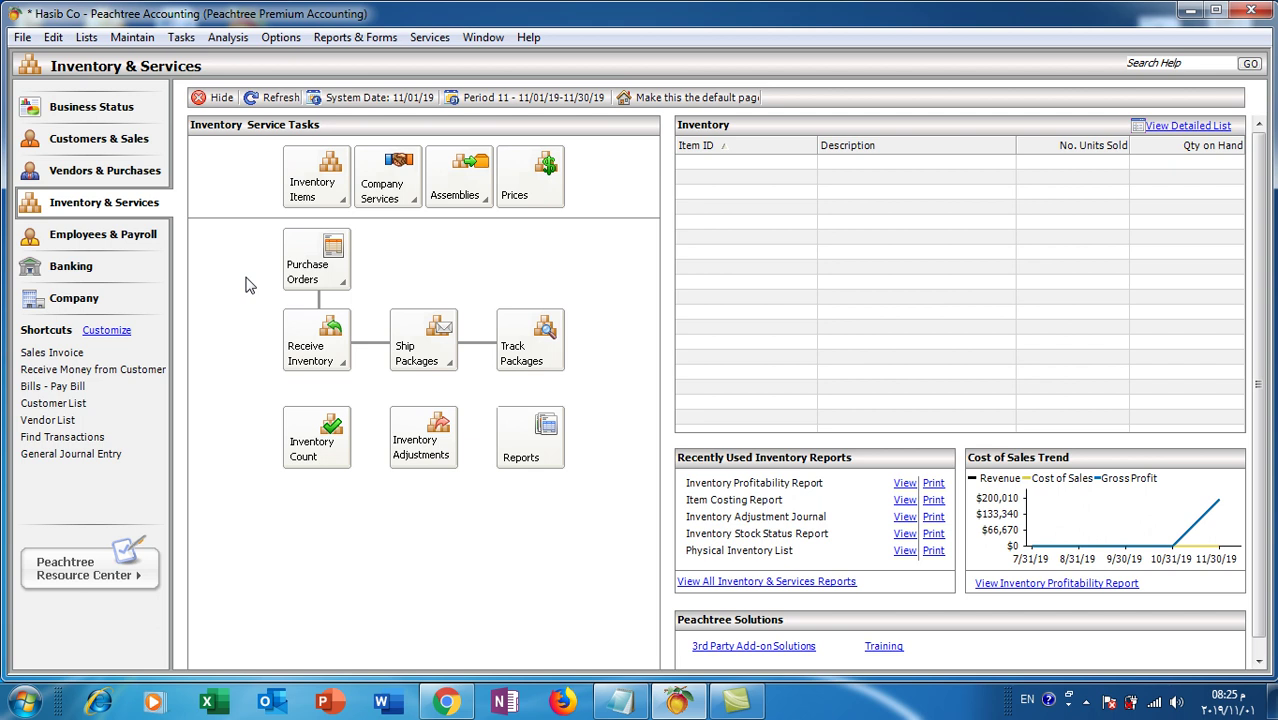
Create a new vendor record and enter the vendor ID, the vendor's full name and the contact.
click(97, 171)
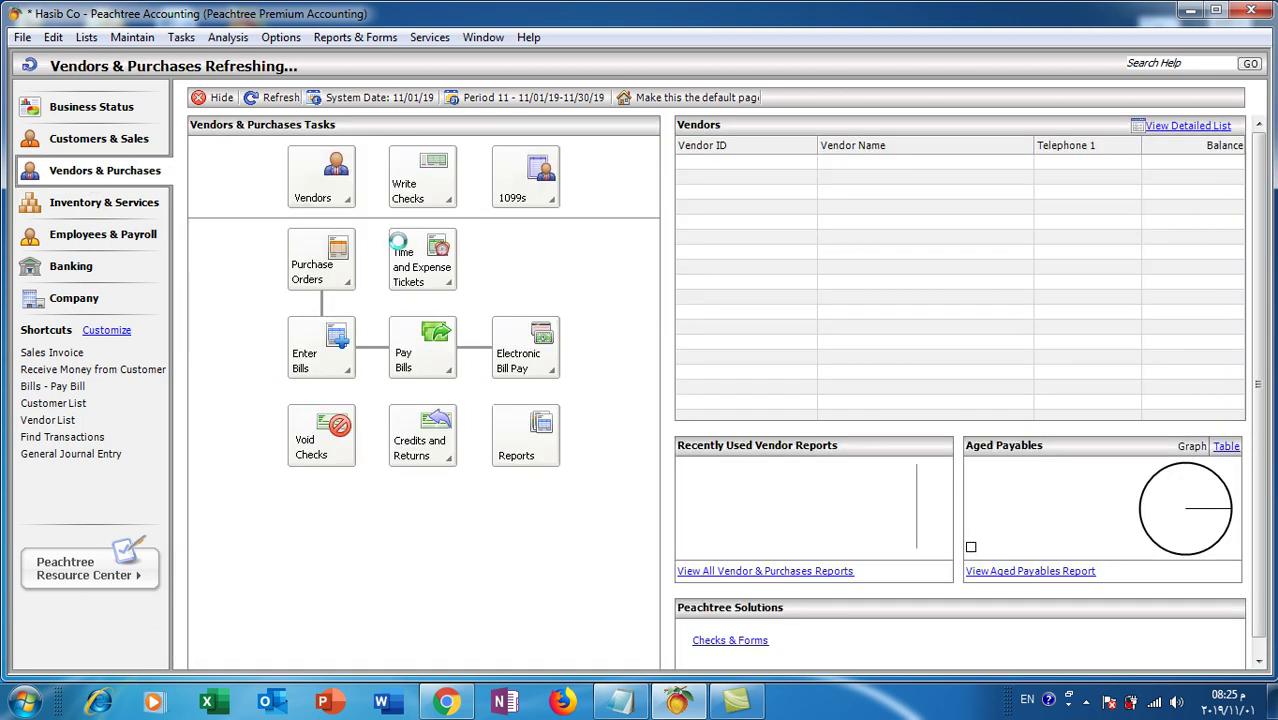
click(335, 201)
click(393, 214)
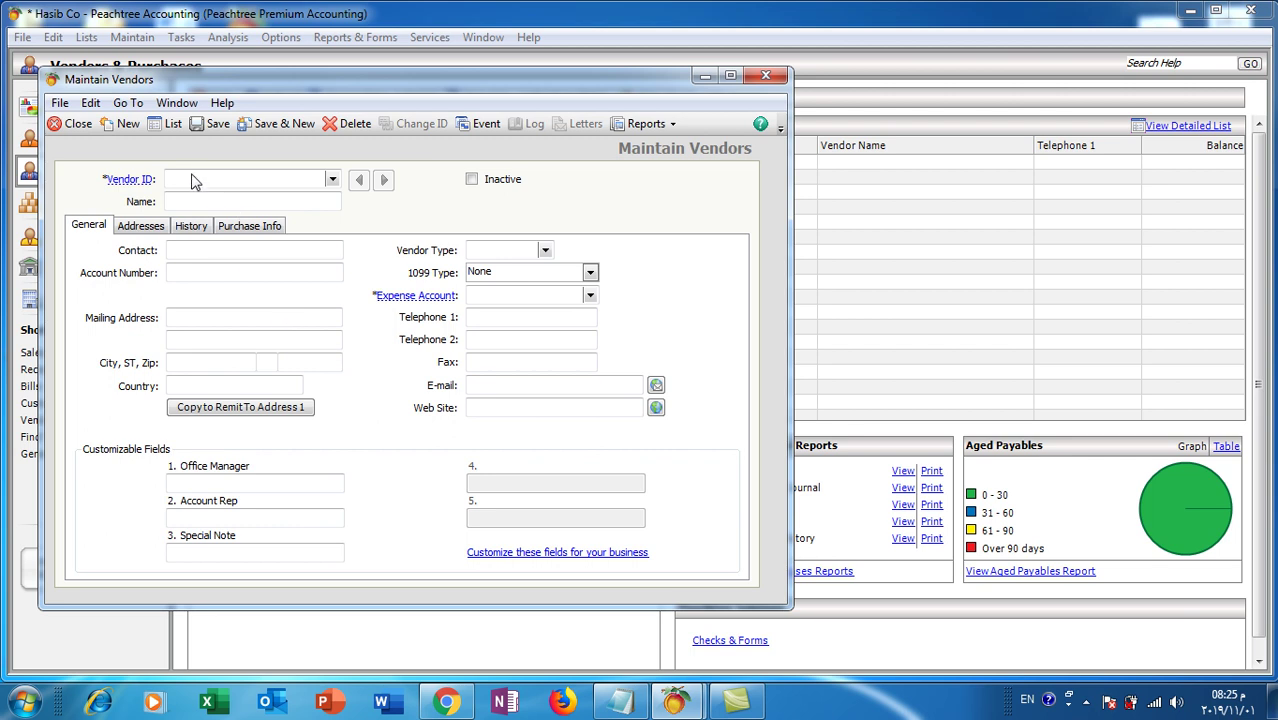
click(175, 179)
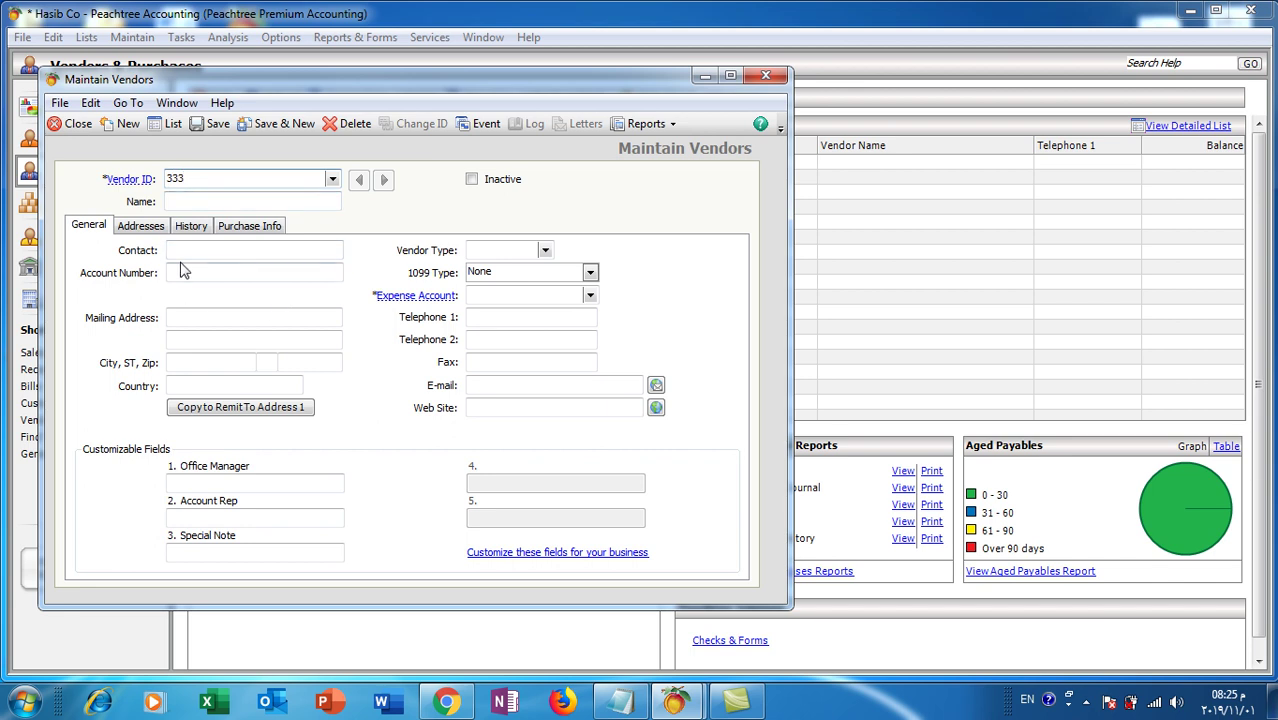
click(191, 199)
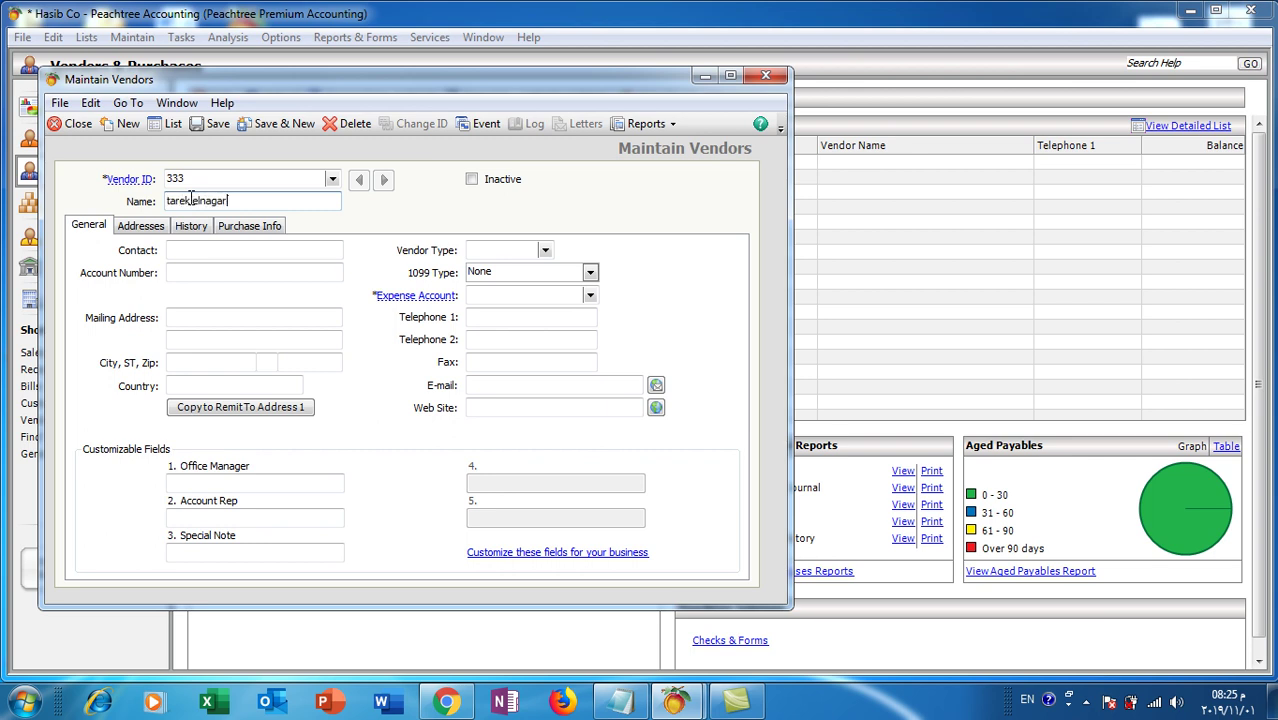
click(220, 249)
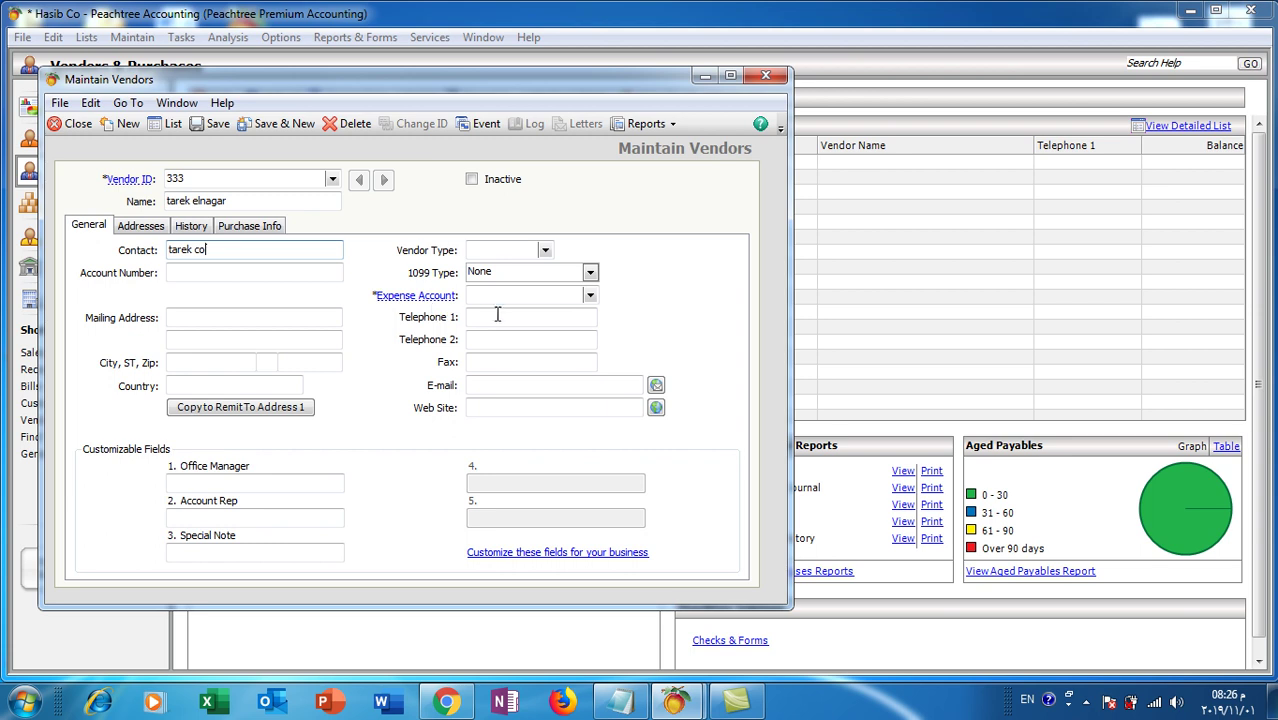
Look through the accounts available as the vendor's expense account and search them for a purchase account.
click(590, 297)
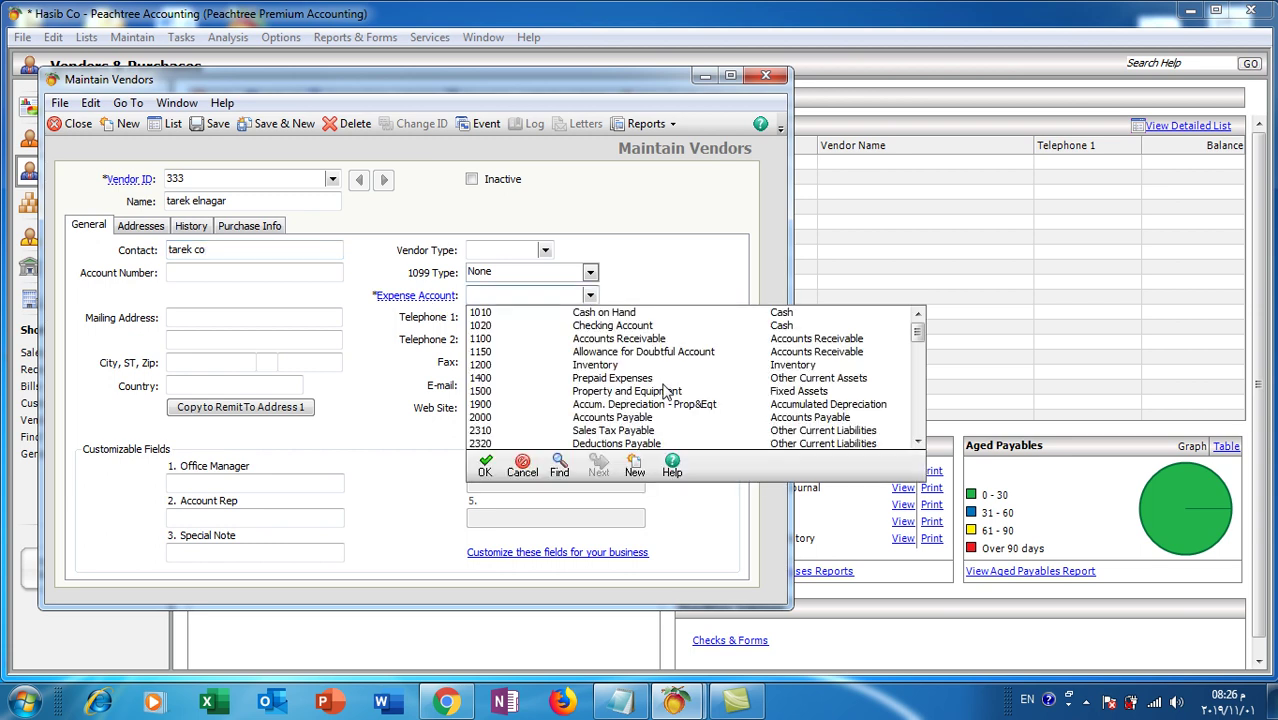
scroll(668, 390, down, 2)
scroll(668, 393, down, 4)
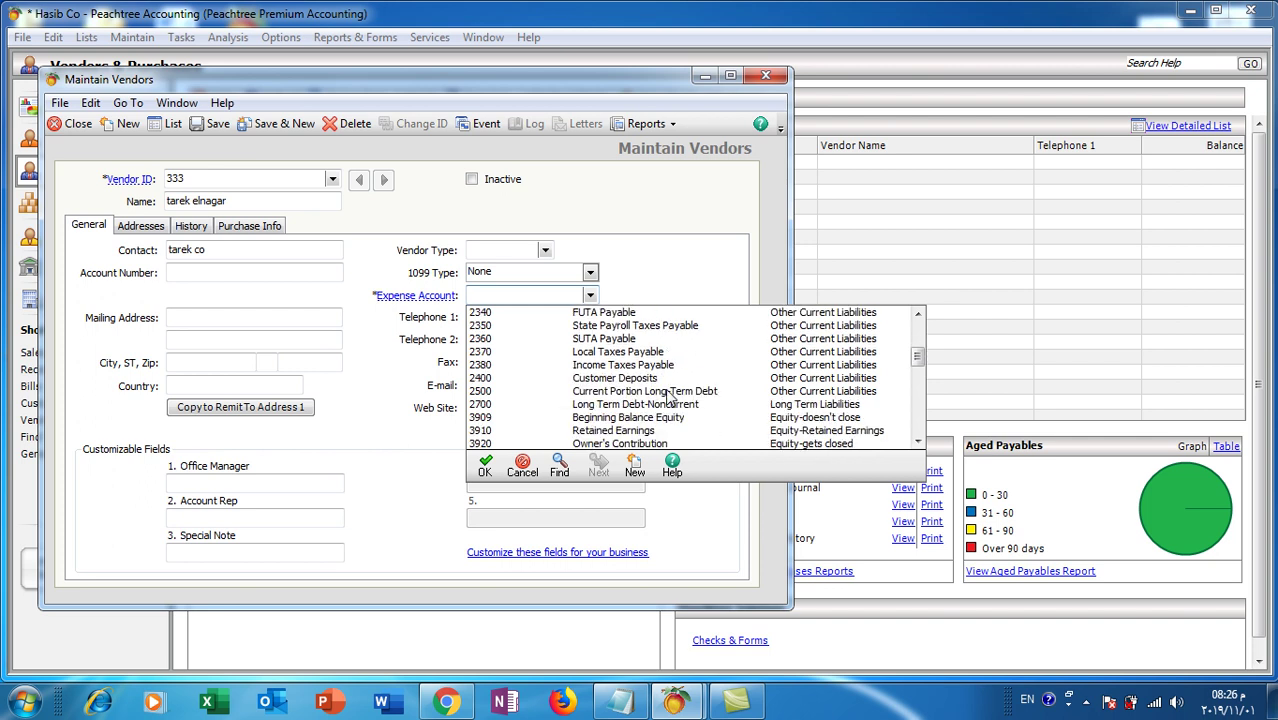
scroll(668, 397, down, 1)
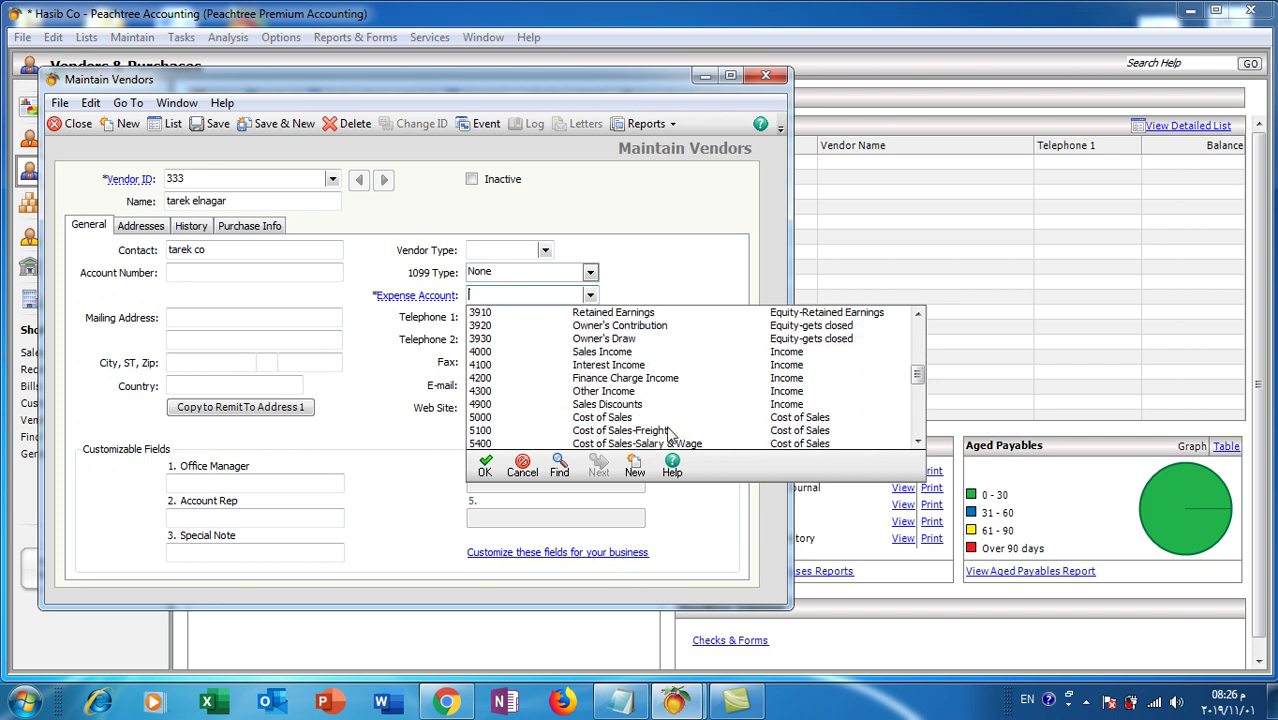
scroll(669, 430, down, 1)
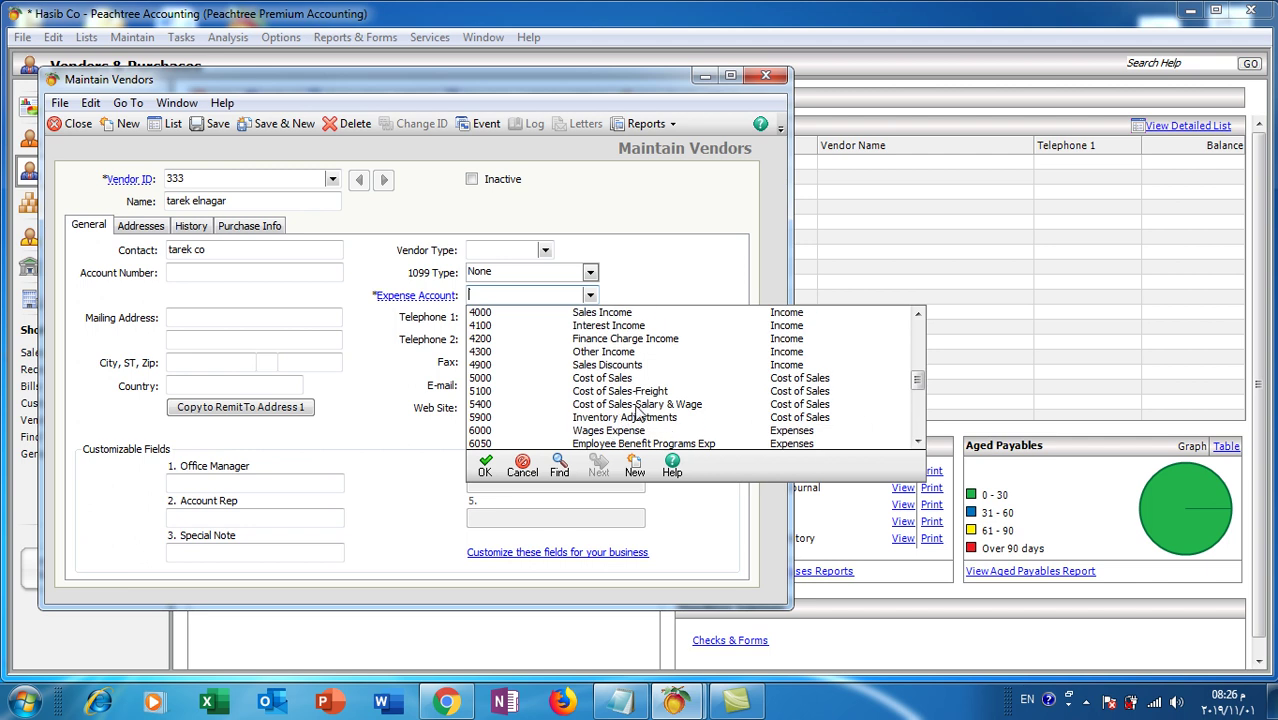
scroll(640, 425, down, 2)
scroll(640, 413, down, 1)
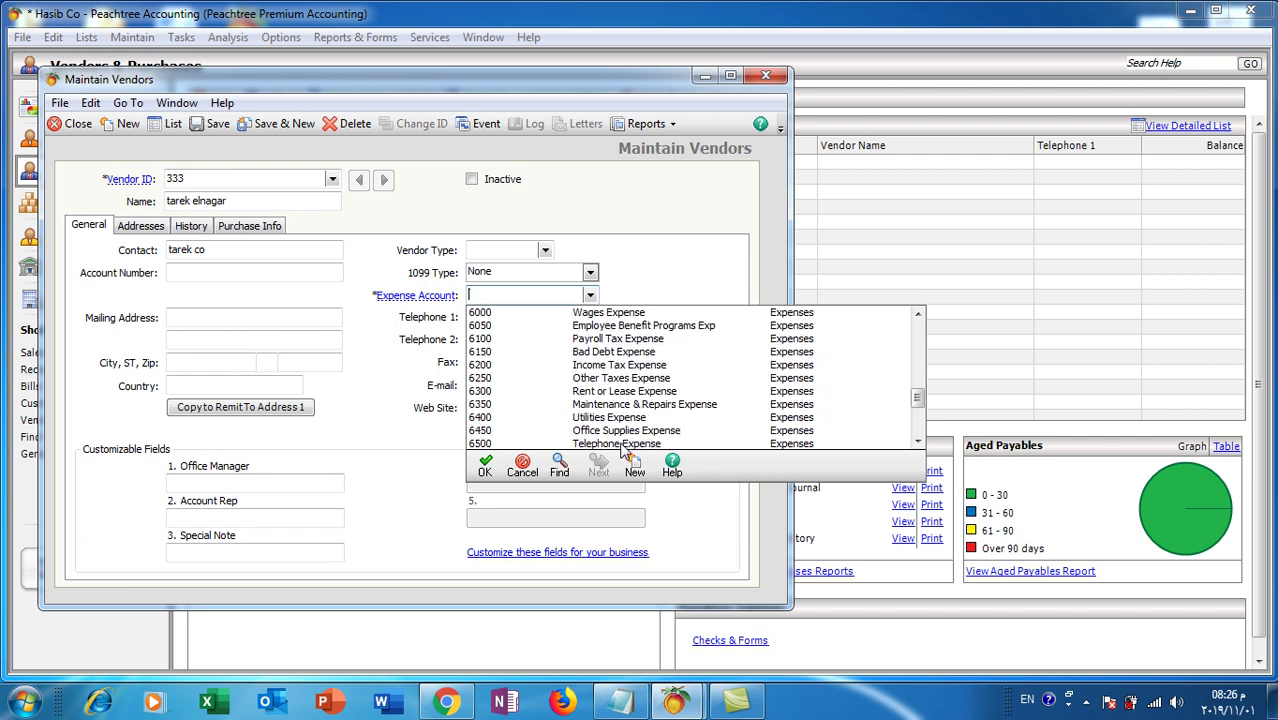
scroll(636, 415, down, 1)
scroll(670, 430, down, 2)
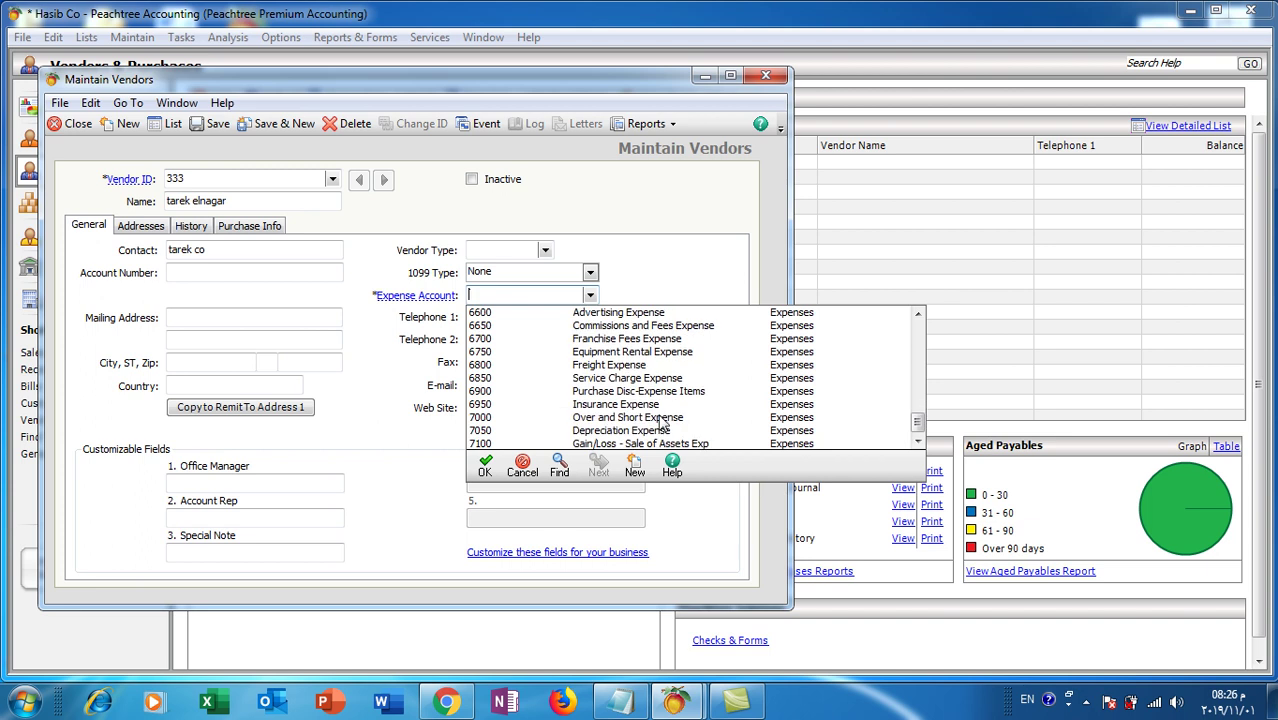
scroll(652, 377, down, 1)
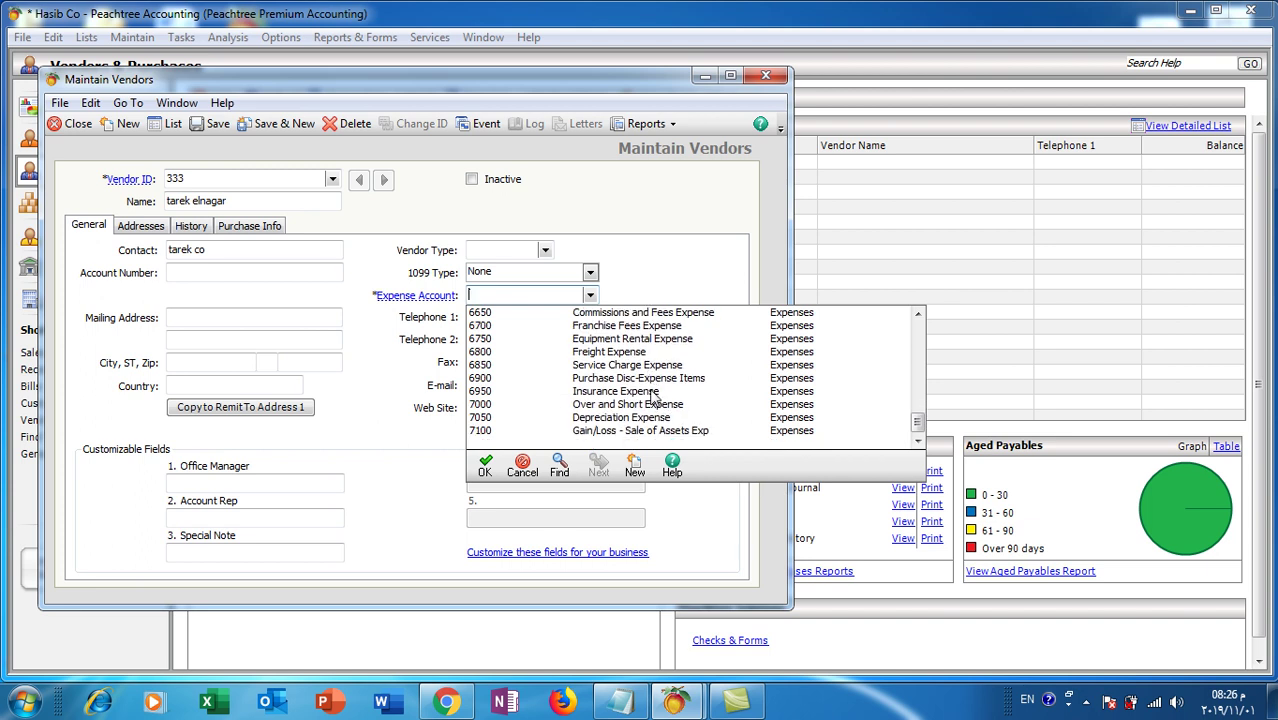
scroll(632, 385, up, 1)
click(552, 465)
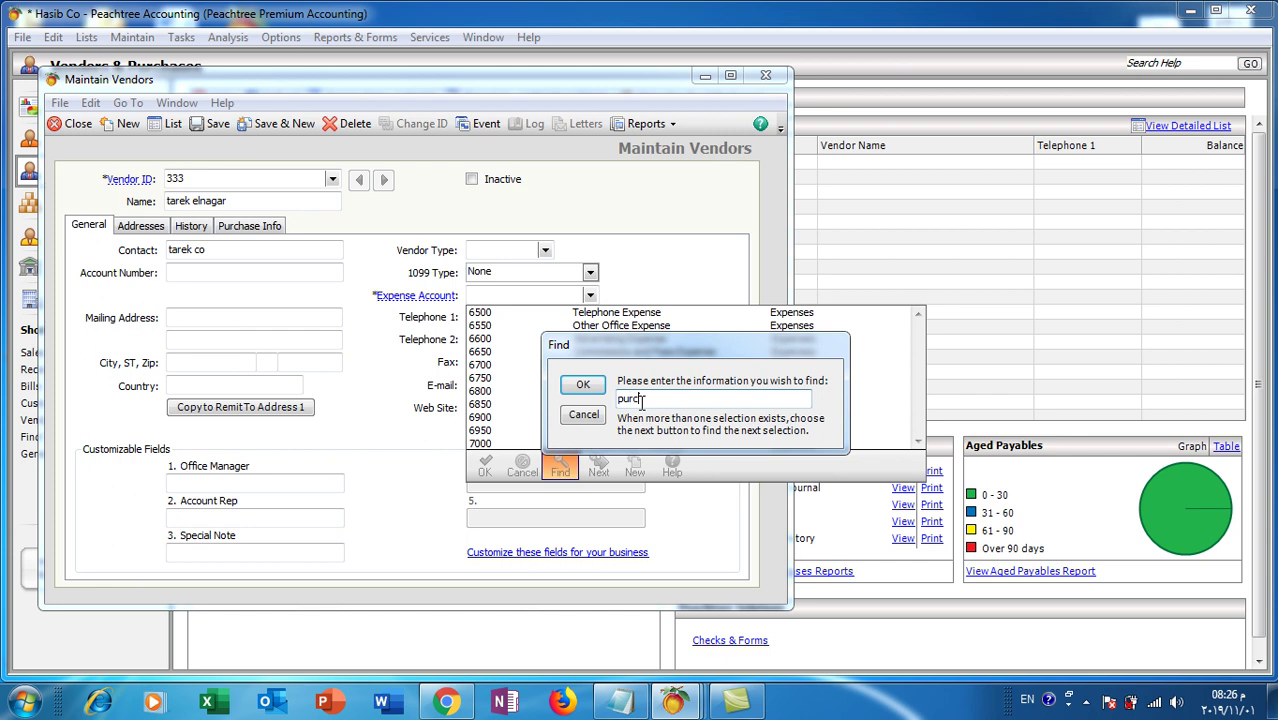
click(583, 386)
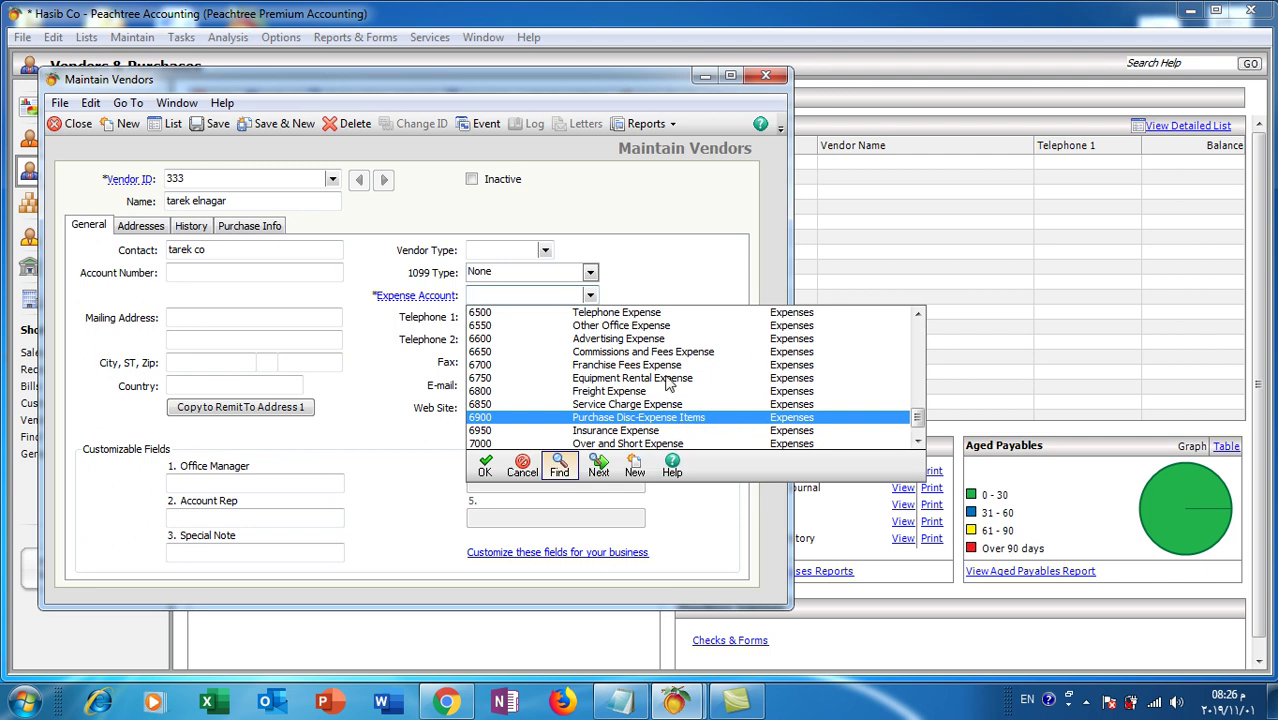
Set the vendor's expense account to 1200 Inventory.
scroll(657, 396, up, 1)
scroll(657, 396, up, 4)
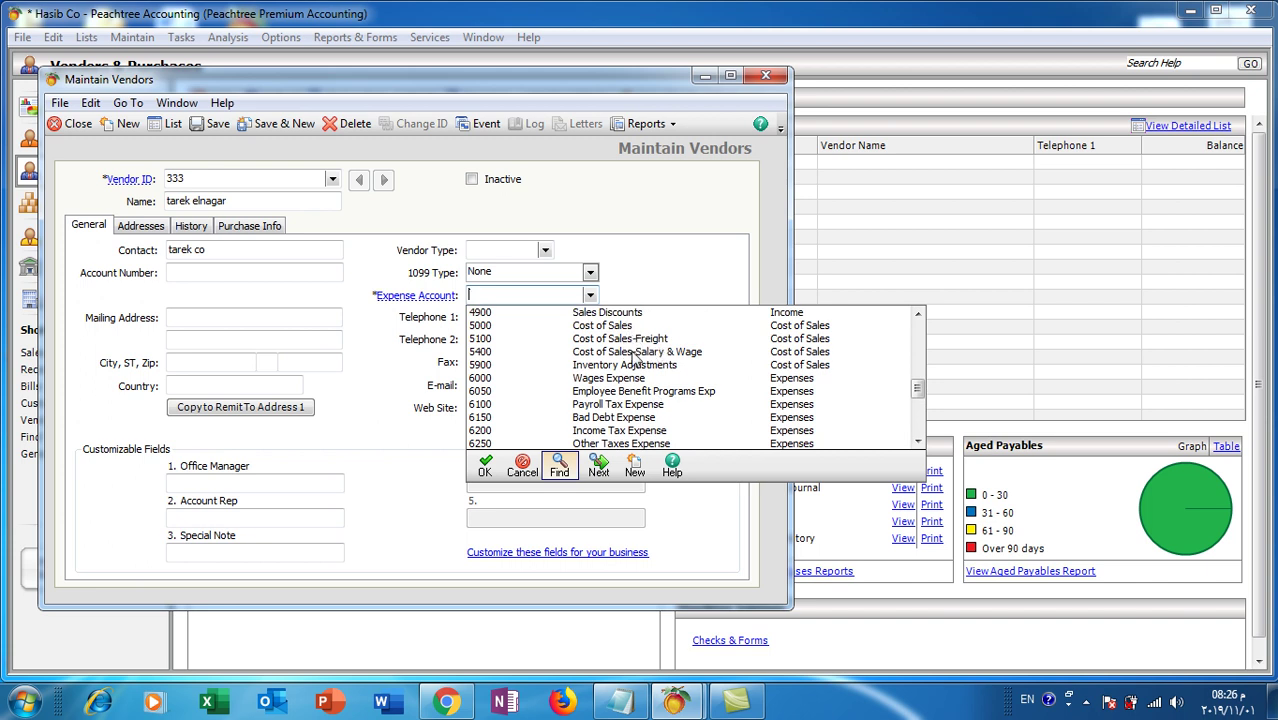
scroll(620, 345, up, 1)
scroll(620, 345, up, 5)
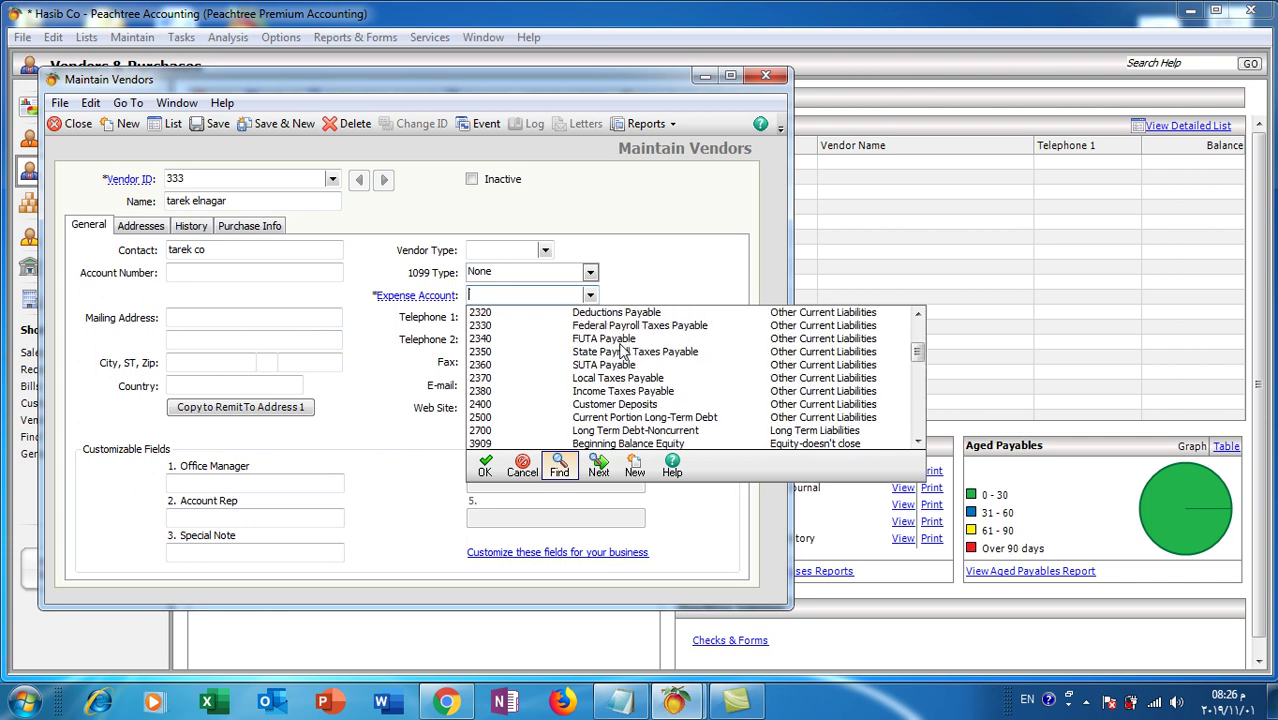
scroll(620, 350, up, 4)
scroll(630, 366, down, 5)
scroll(630, 366, up, 5)
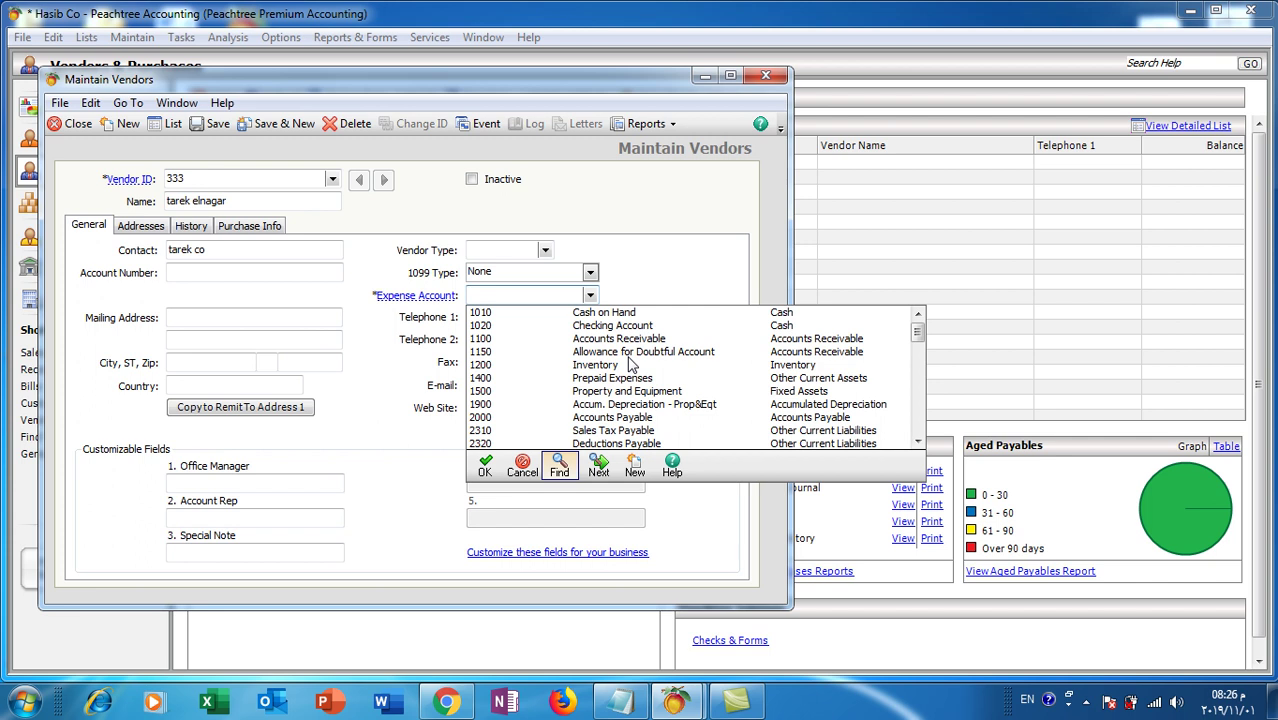
click(614, 365)
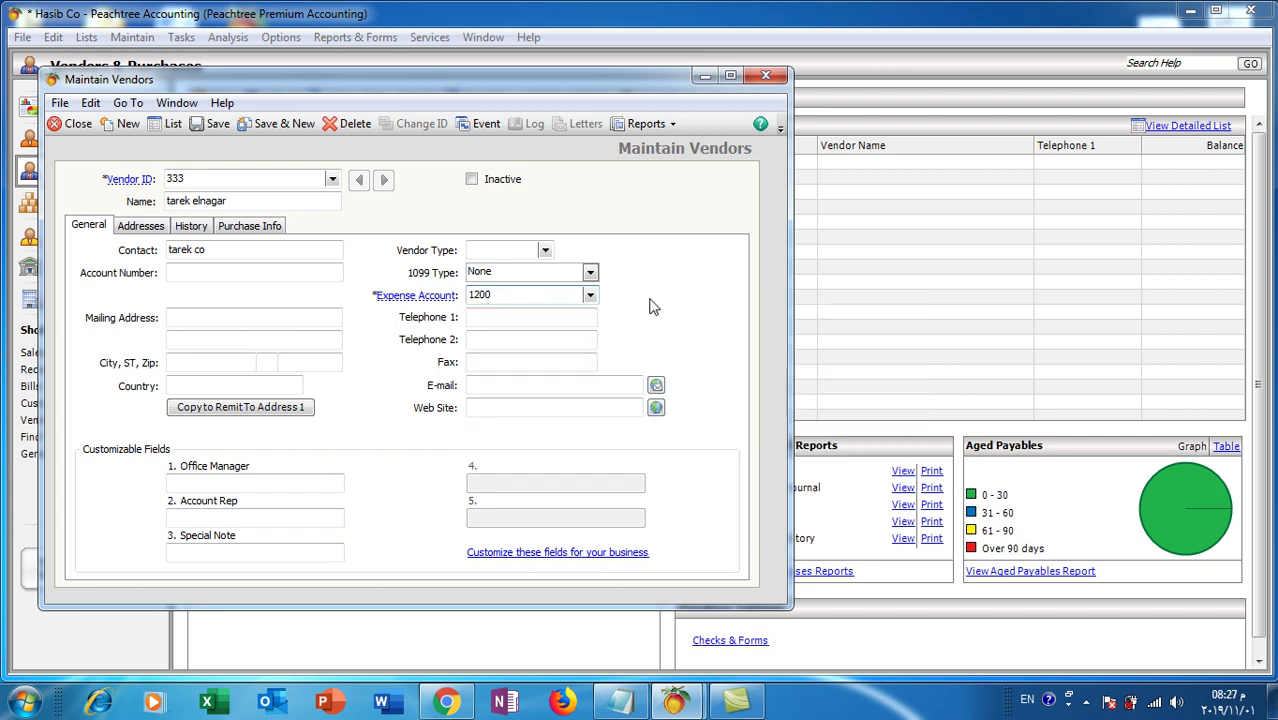
Review the vendor's addresses and history, and set its default shipping method to Hand Deliver.
click(141, 226)
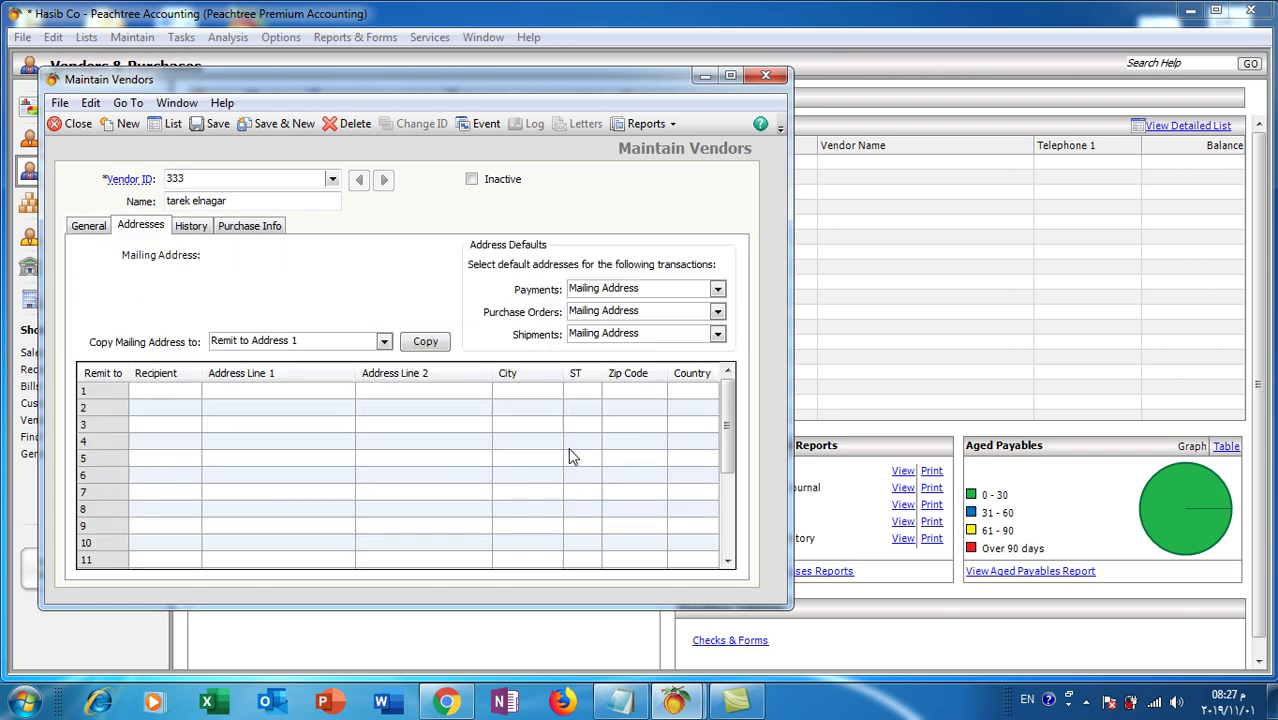
click(203, 231)
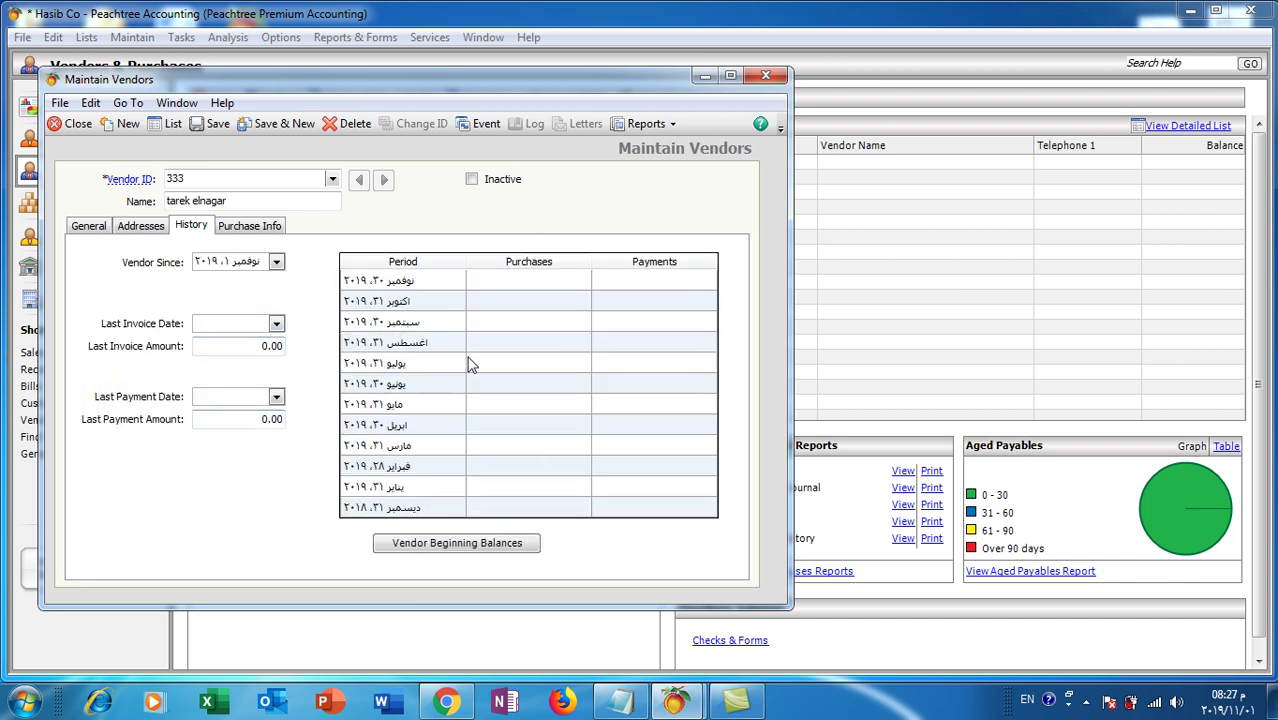
click(253, 232)
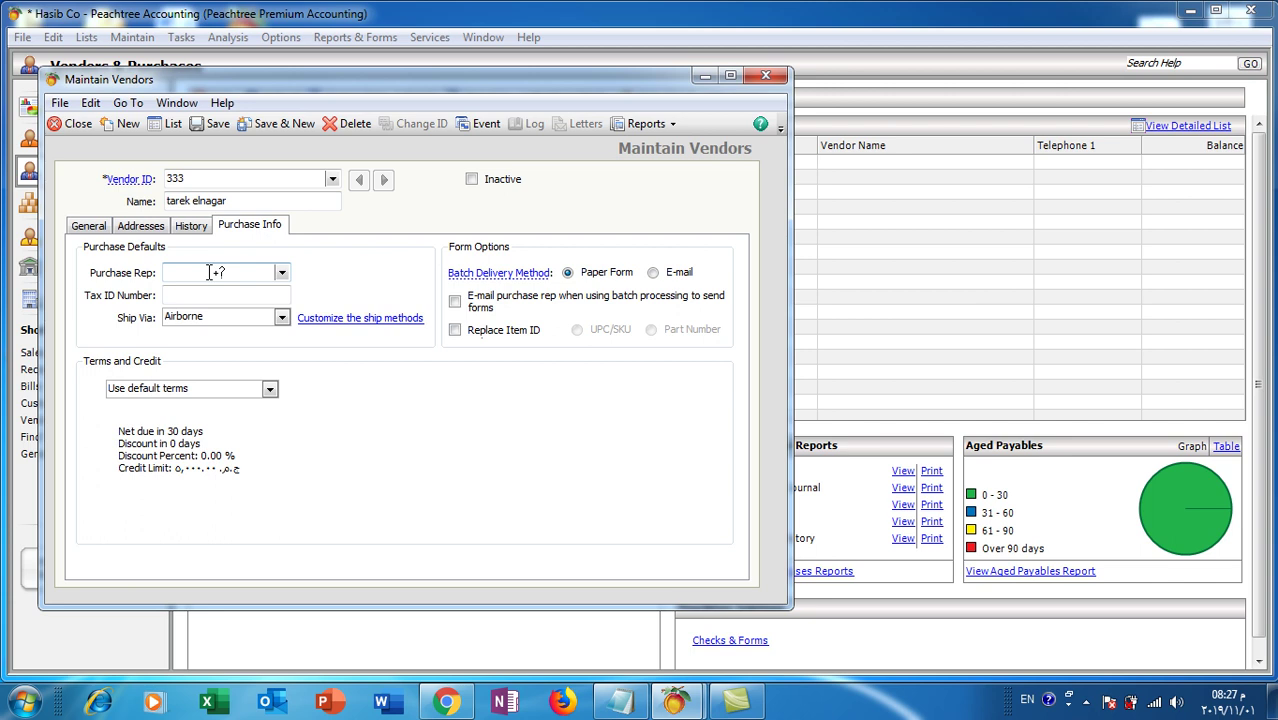
click(281, 317)
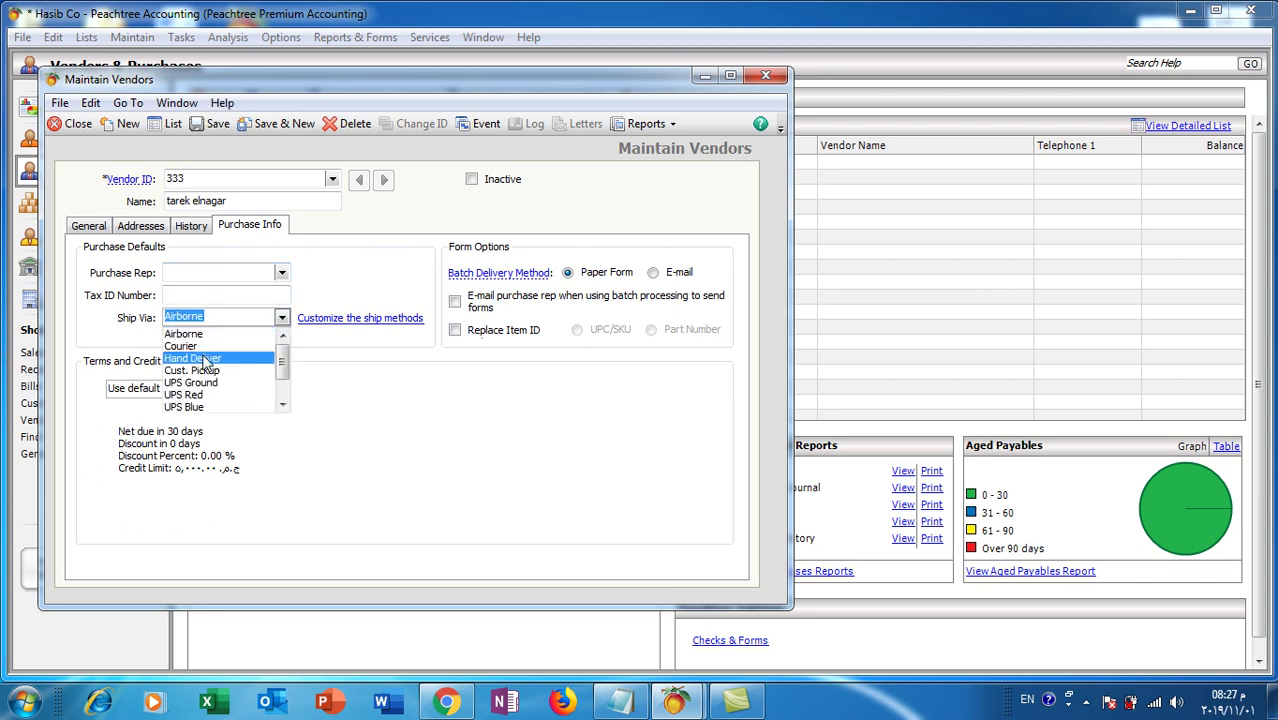
click(205, 359)
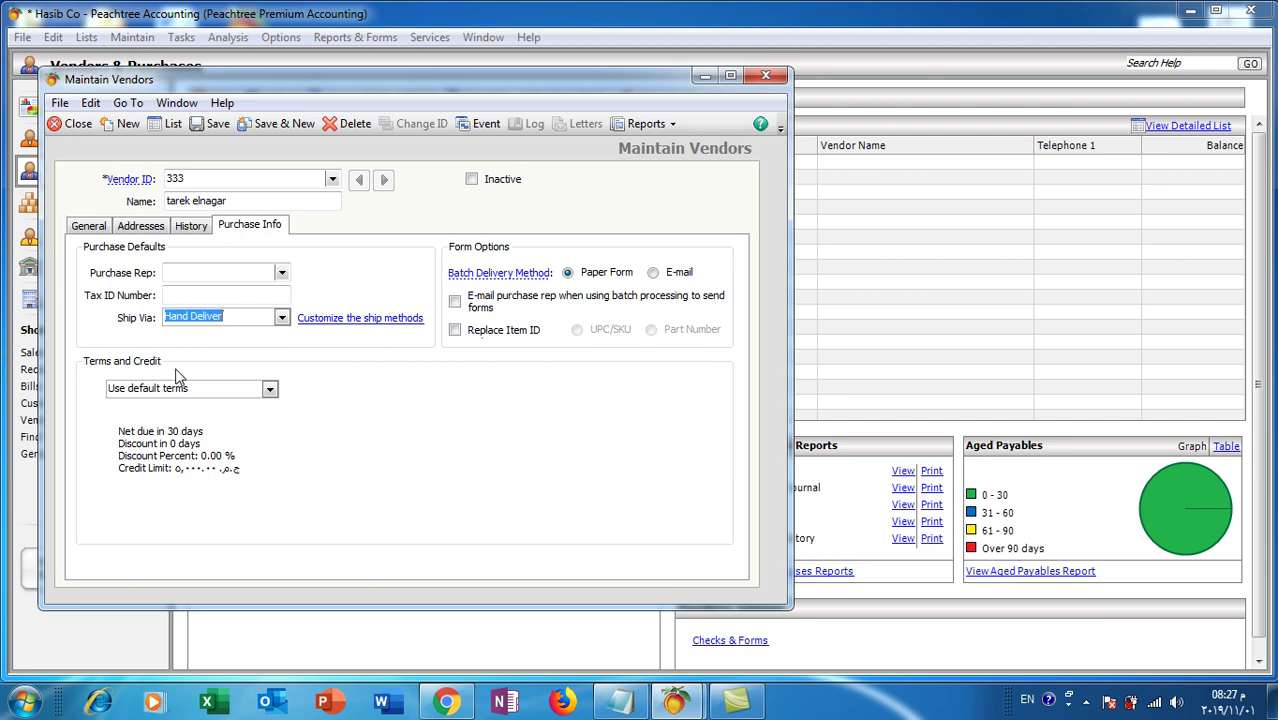
Customize the payment terms for this vendor and make them due in number of days.
click(269, 389)
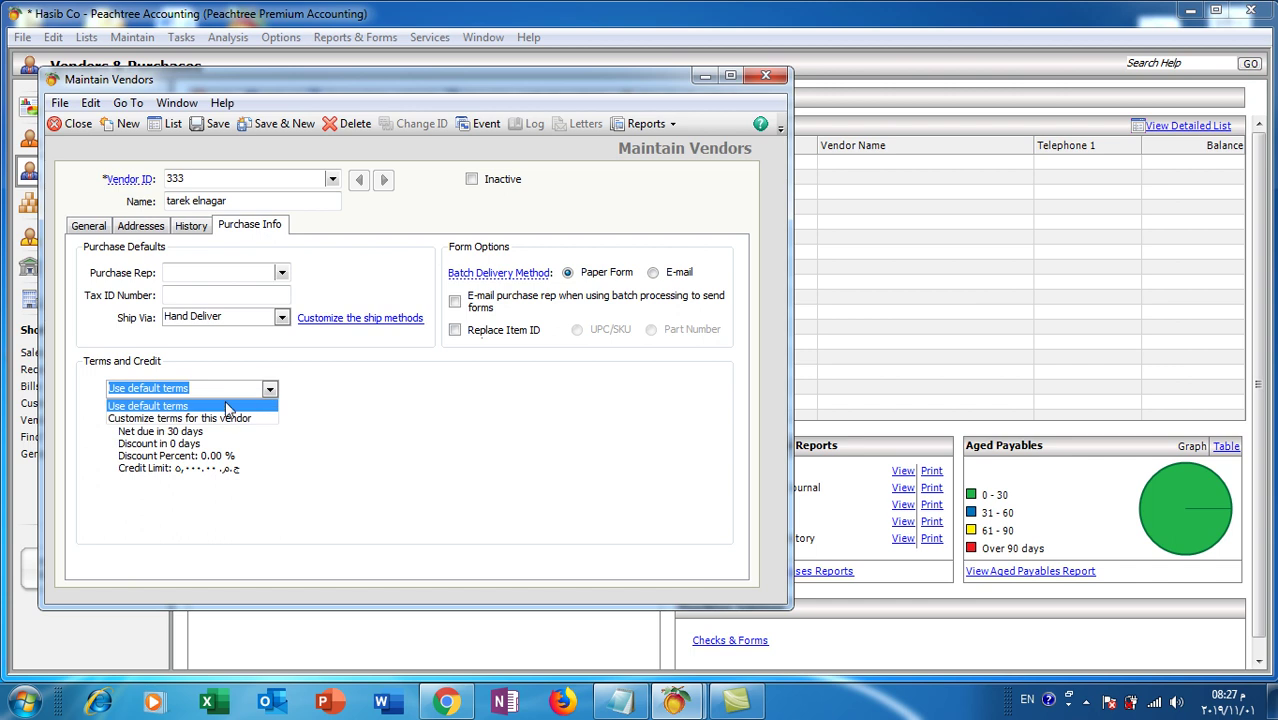
click(186, 419)
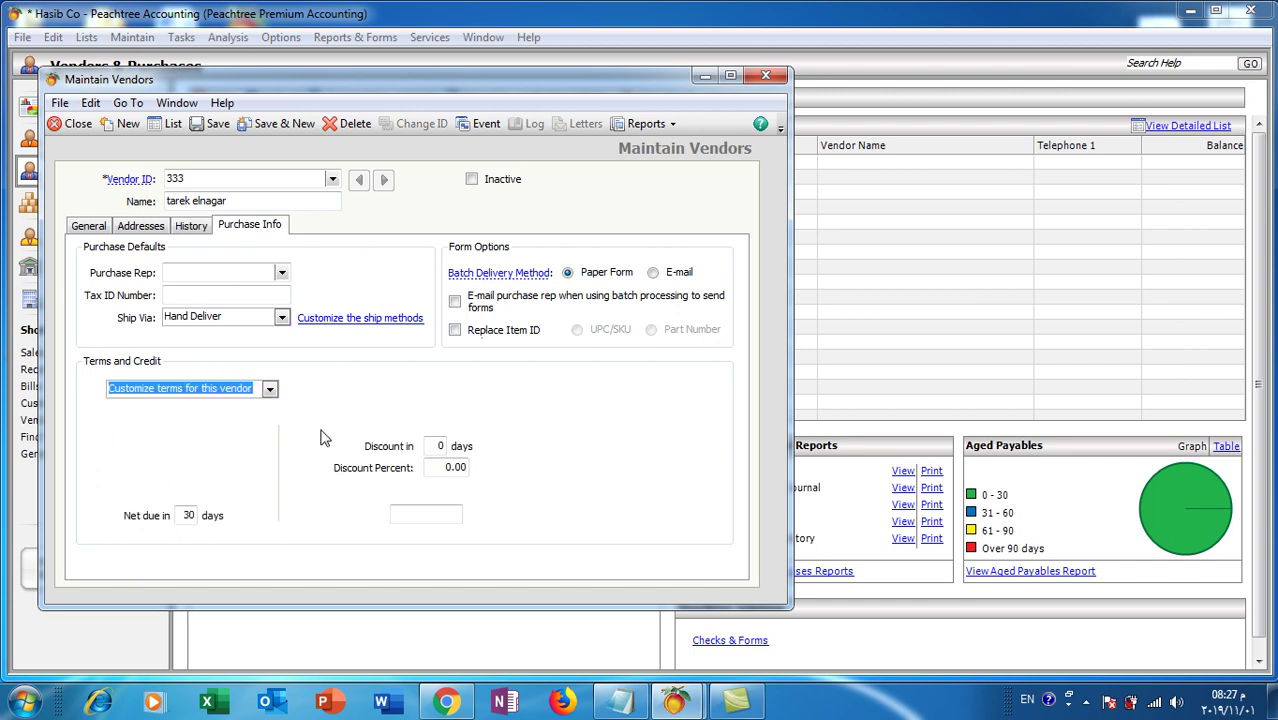
click(121, 423)
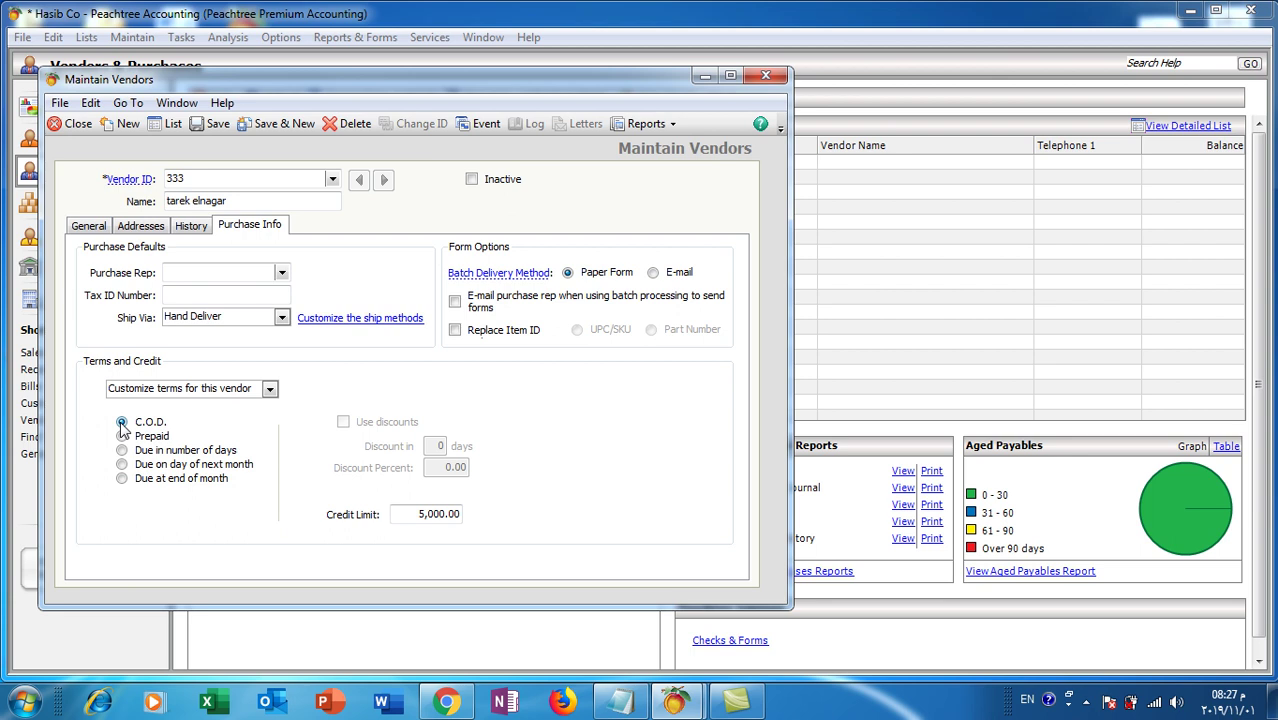
click(121, 436)
click(121, 450)
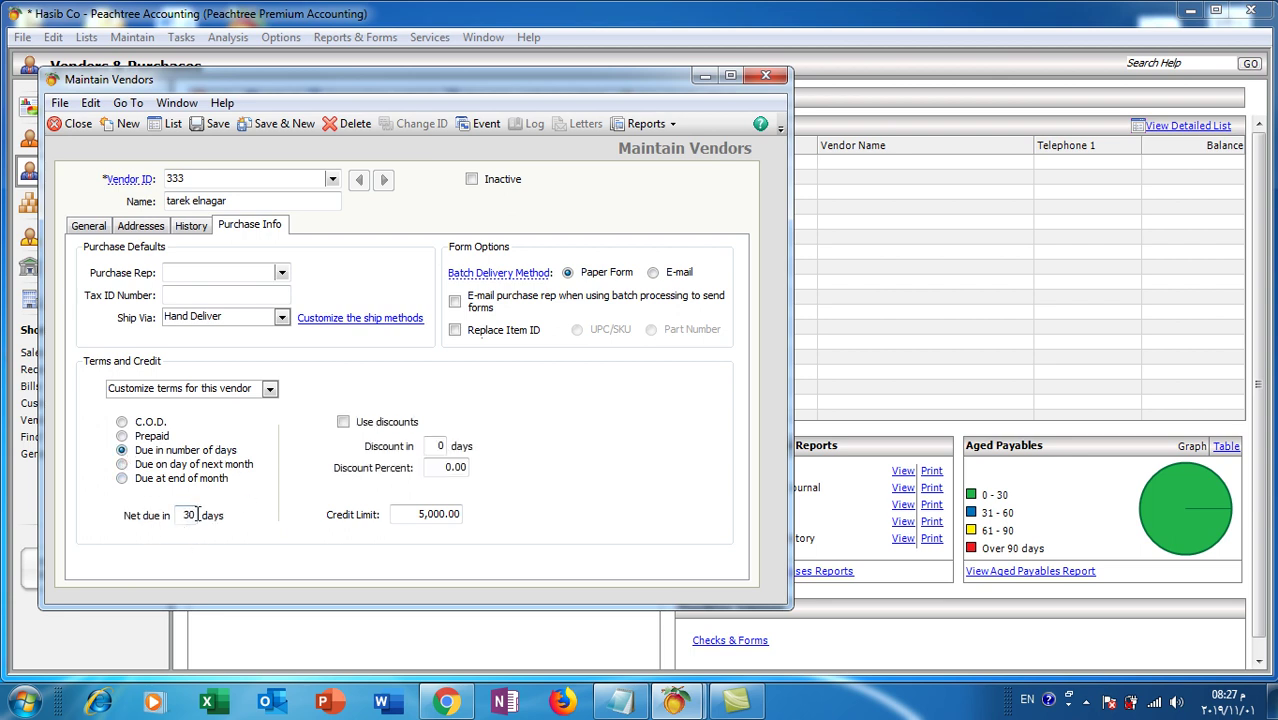
Go through the vendor's discount and credit limit values, and save and close the vendor record.
click(438, 445)
click(439, 467)
text(20)
click(433, 513)
click(218, 125)
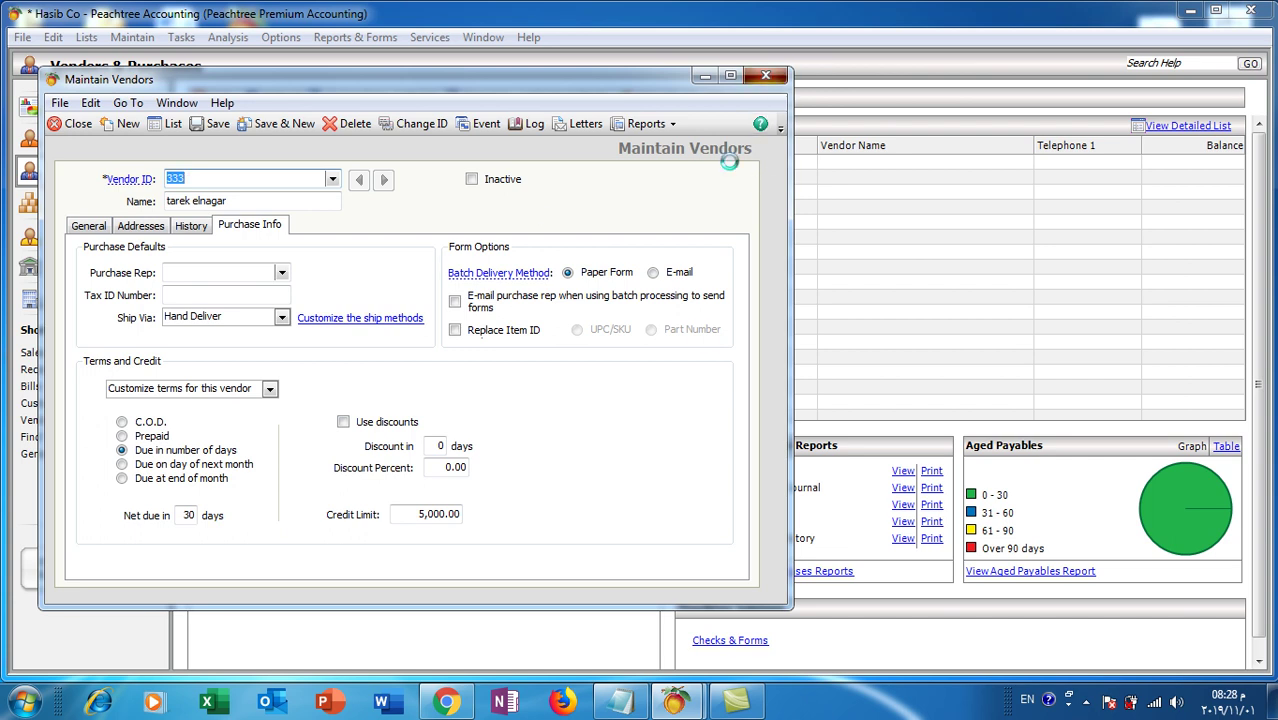
key(Escape)
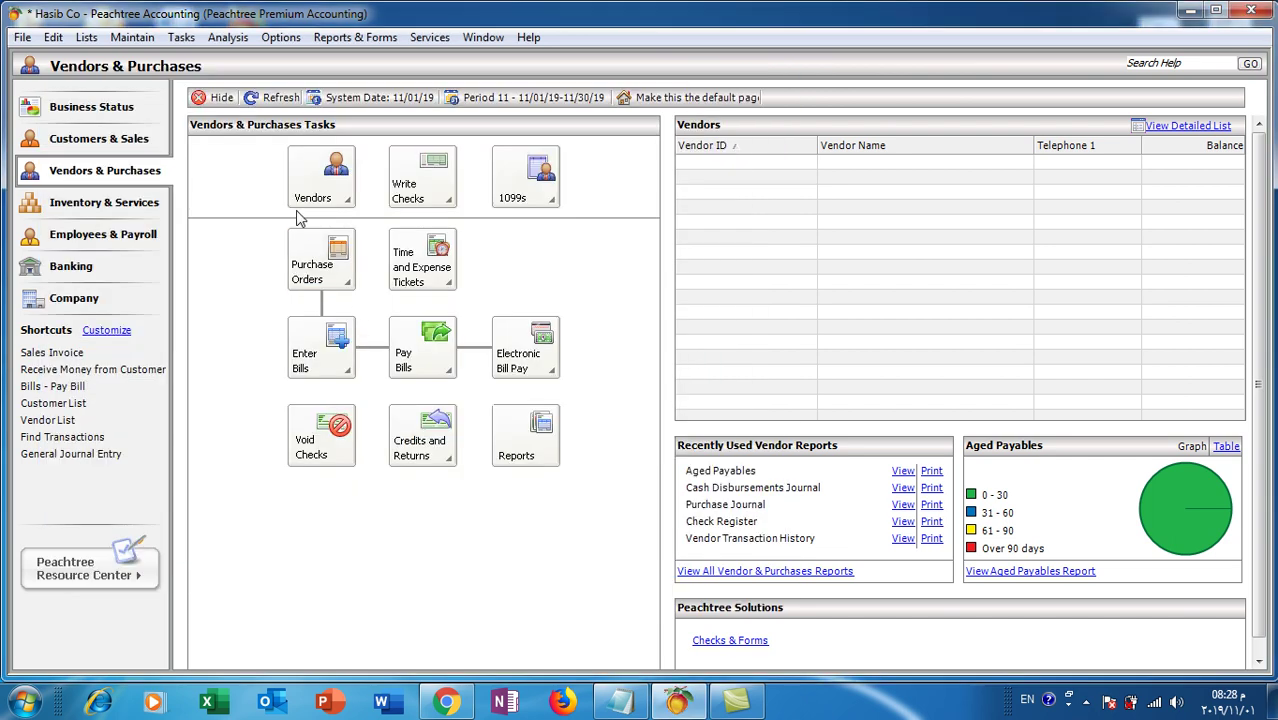
Create a new customer record and enter the customer ID and the customer's full name.
click(92, 140)
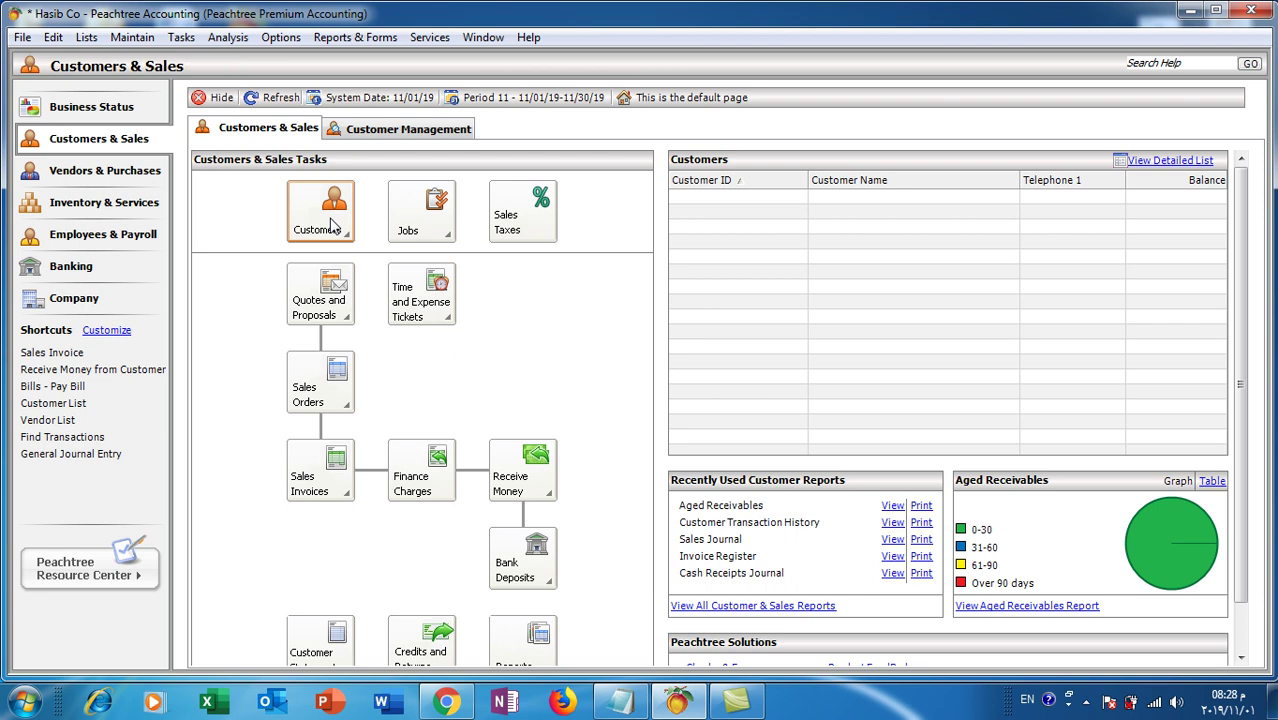
click(181, 38)
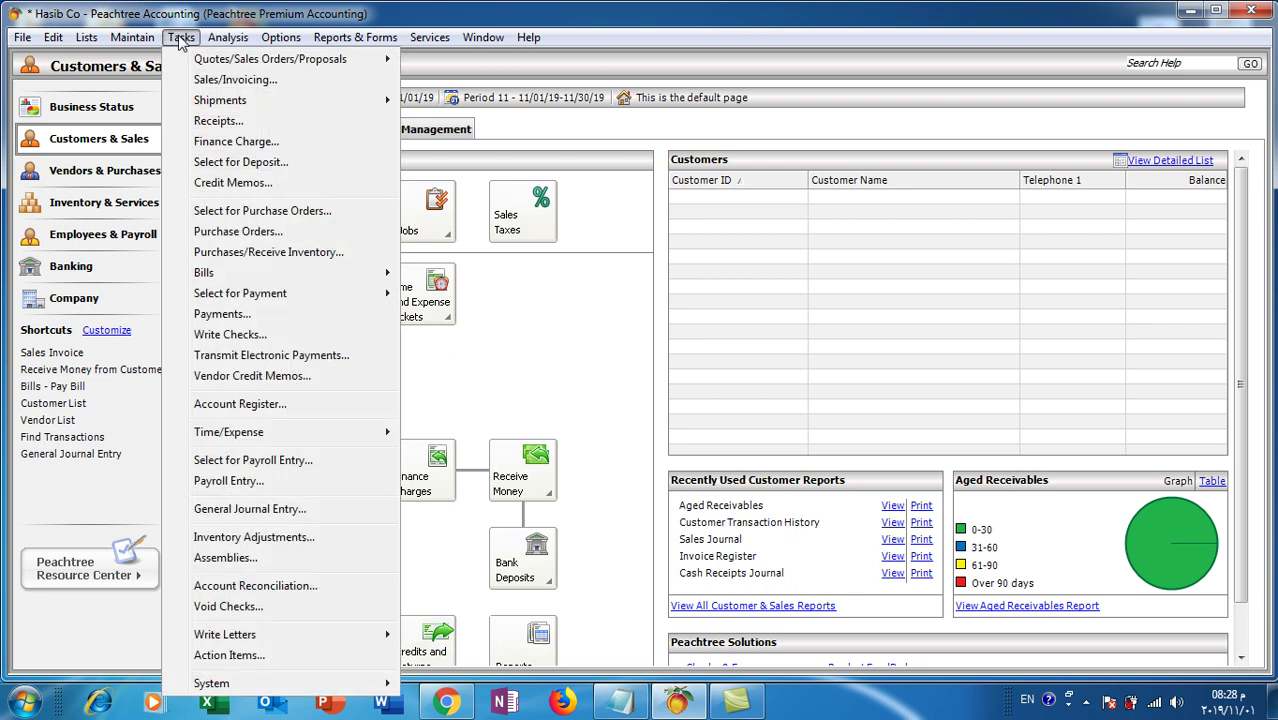
mouse_move(146, 40)
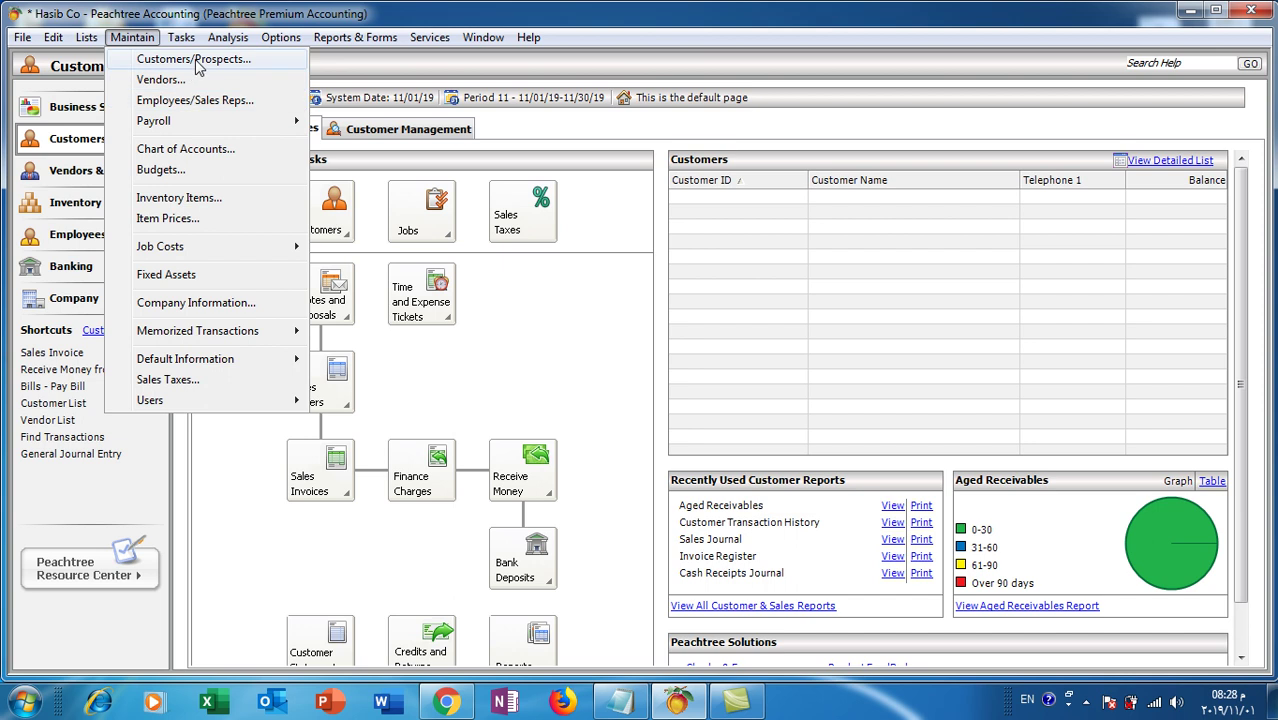
click(540, 316)
click(333, 232)
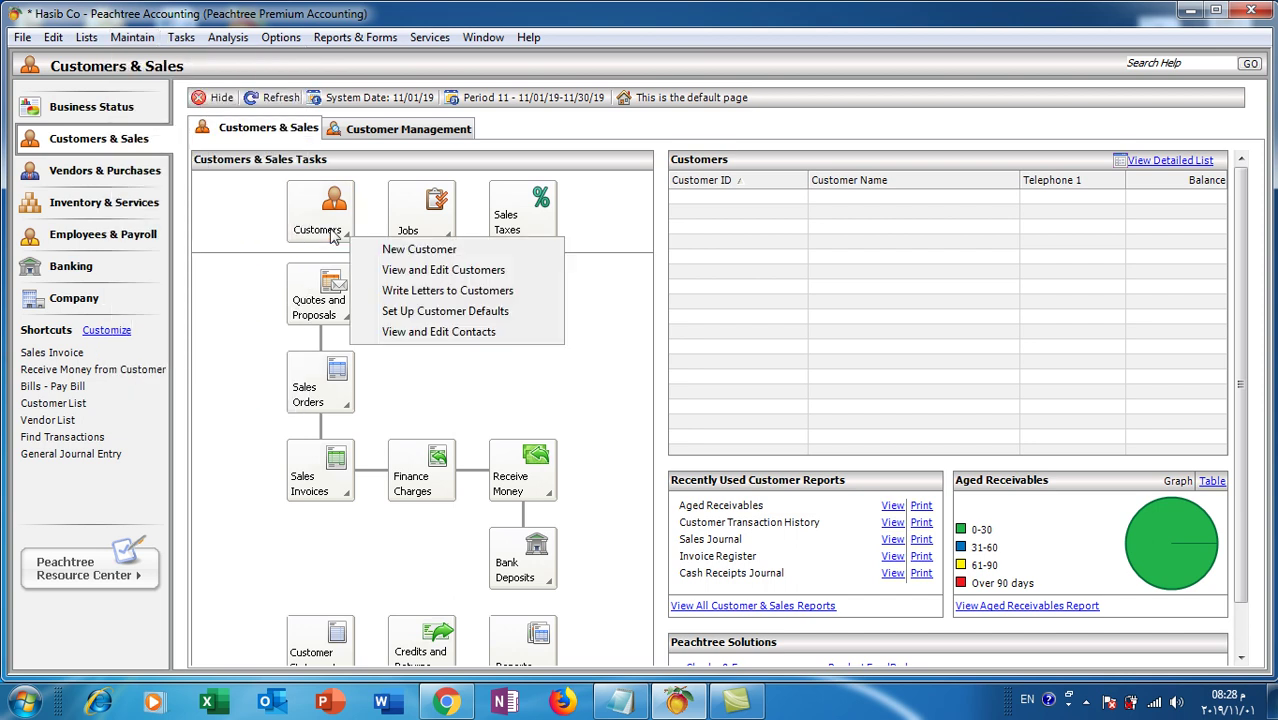
click(375, 249)
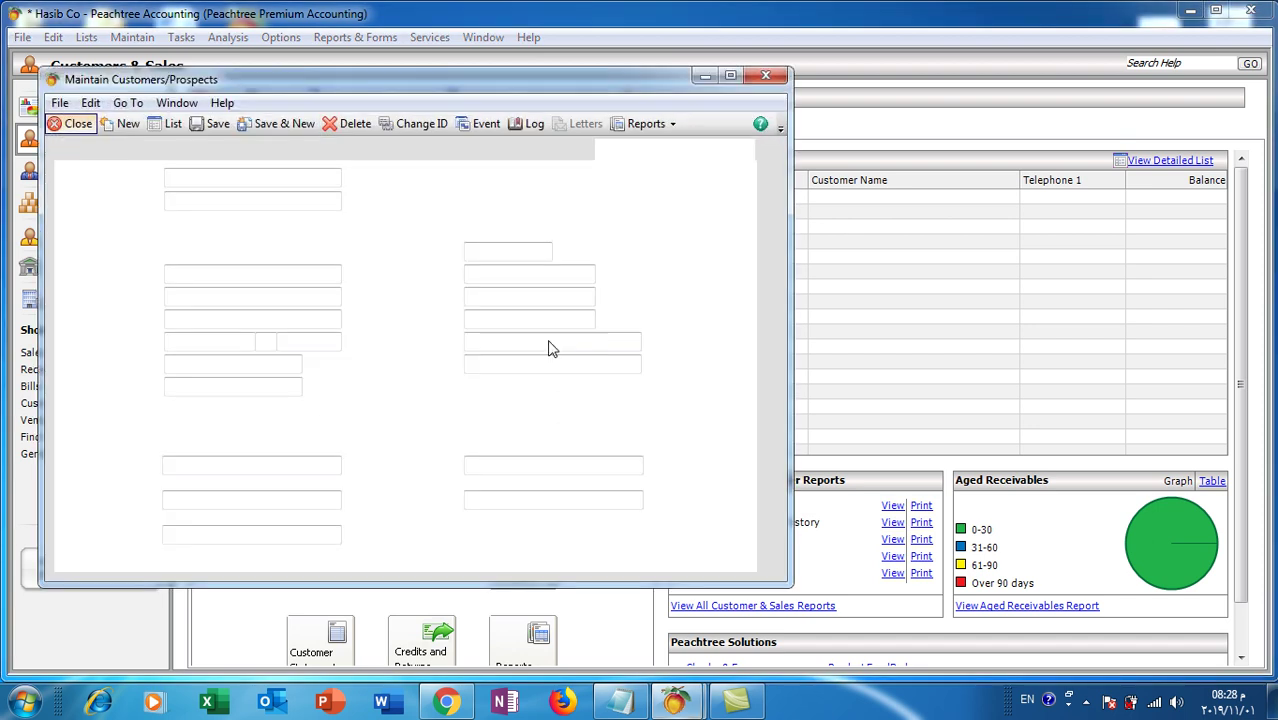
click(202, 177)
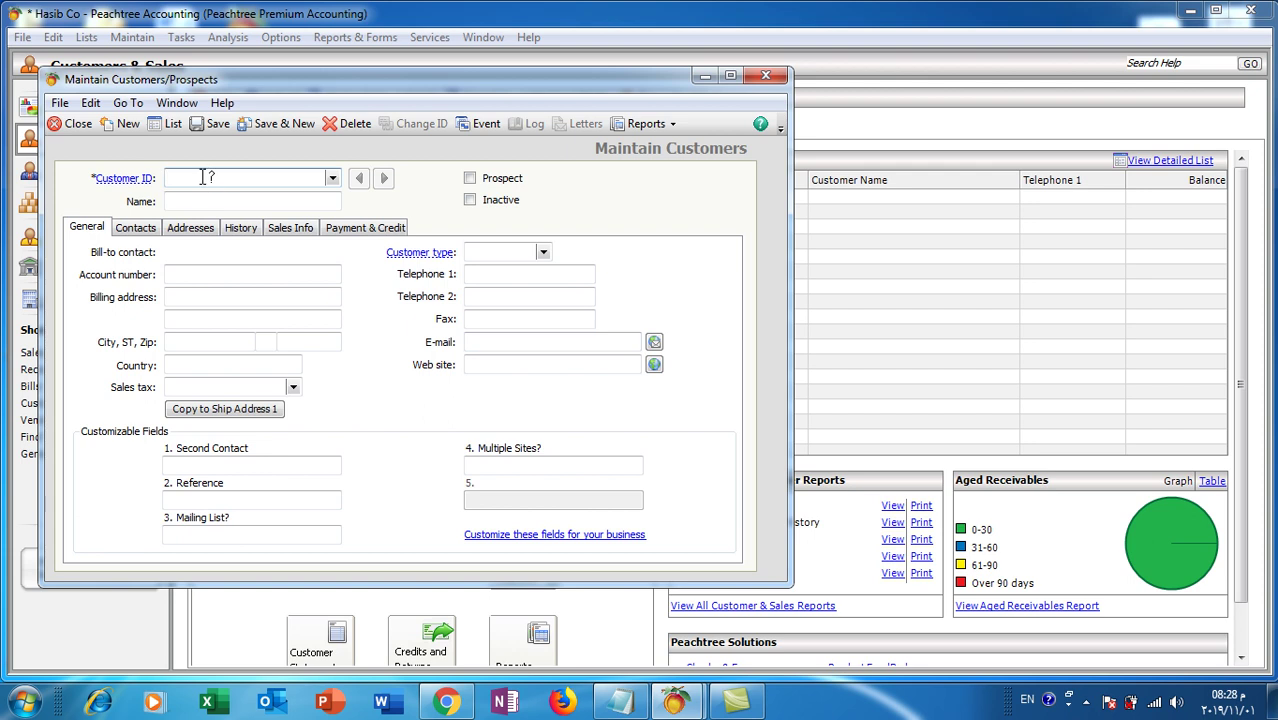
text(4444)
click(211, 203)
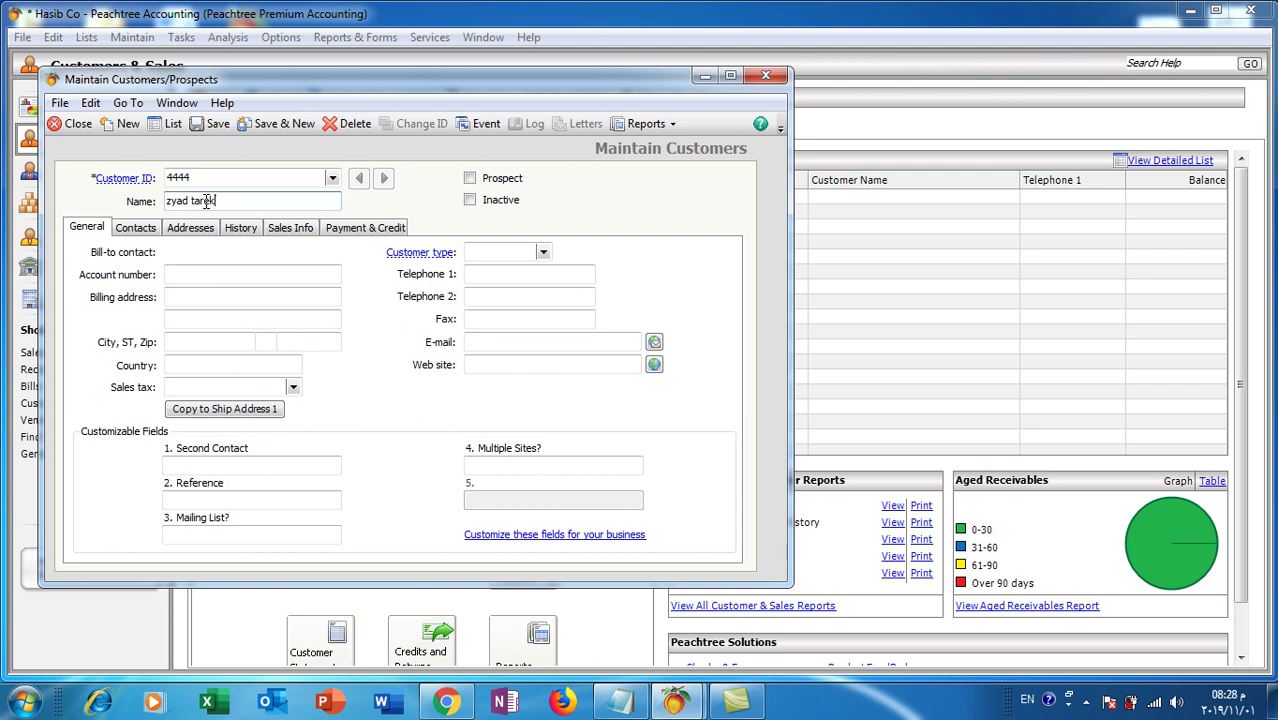
click(201, 275)
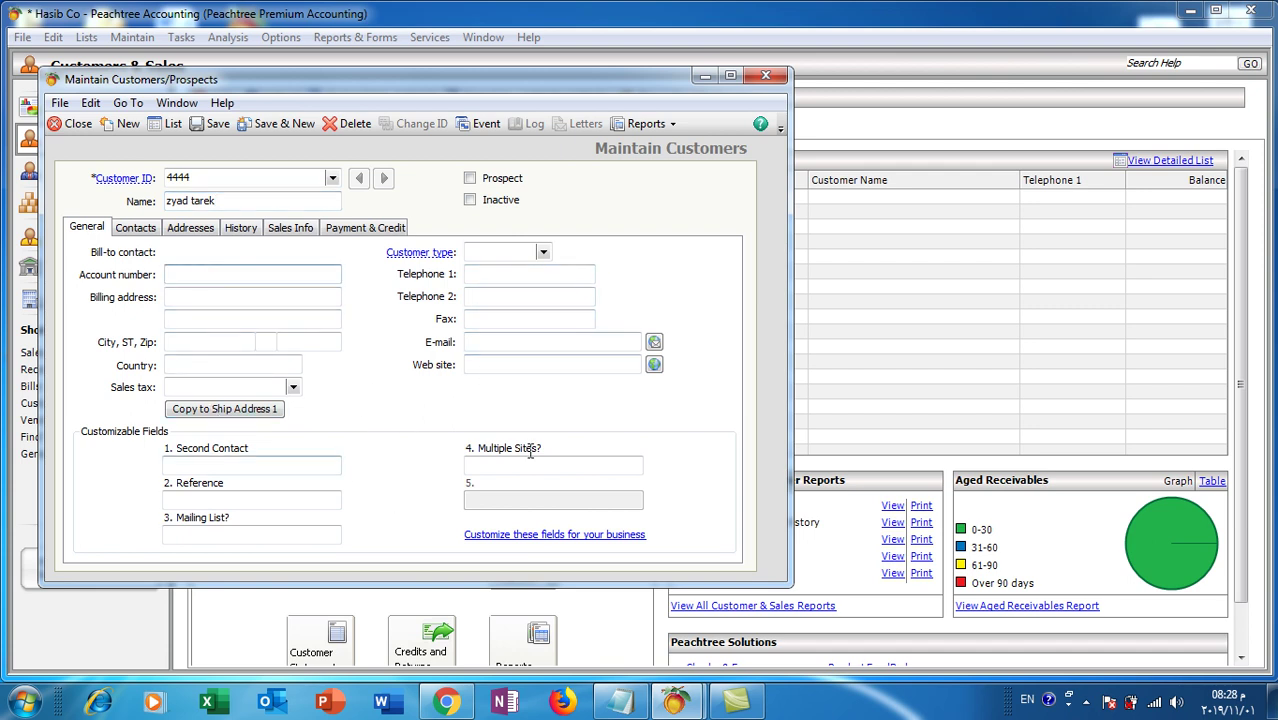
Review the customer's contacts and history, and set the customer's default shipping method to Hand Deliver.
click(140, 228)
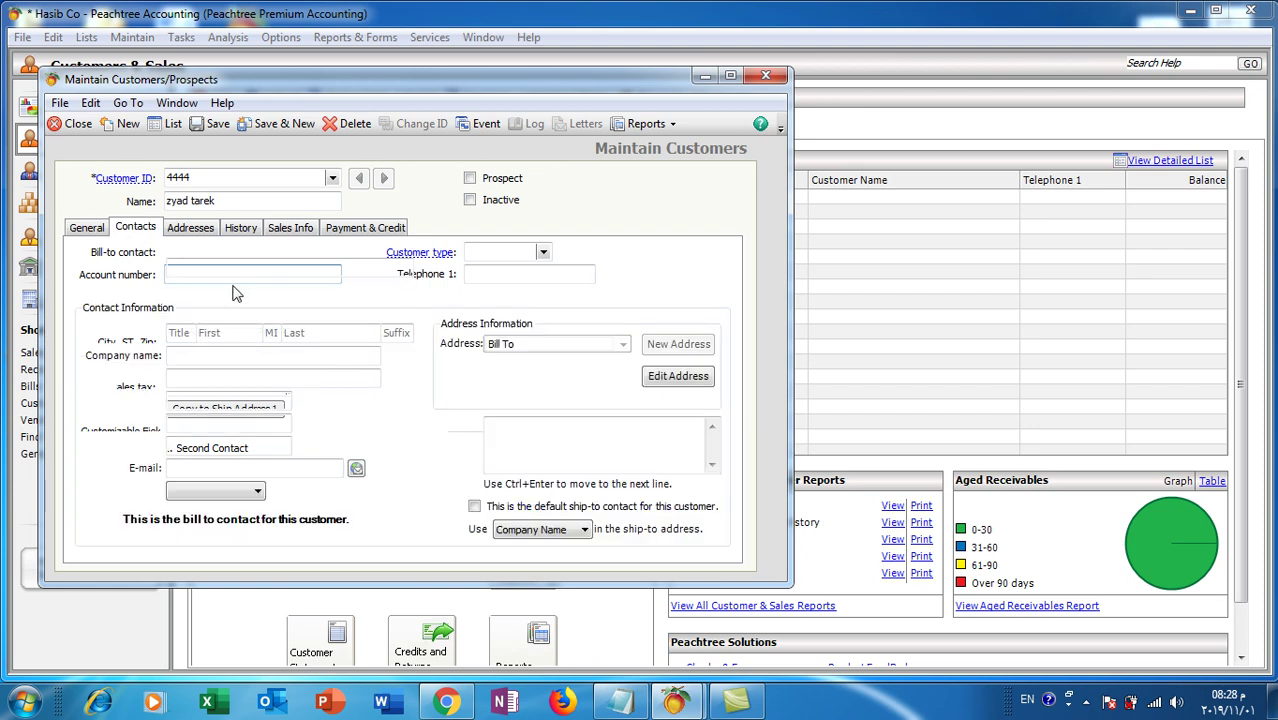
click(241, 230)
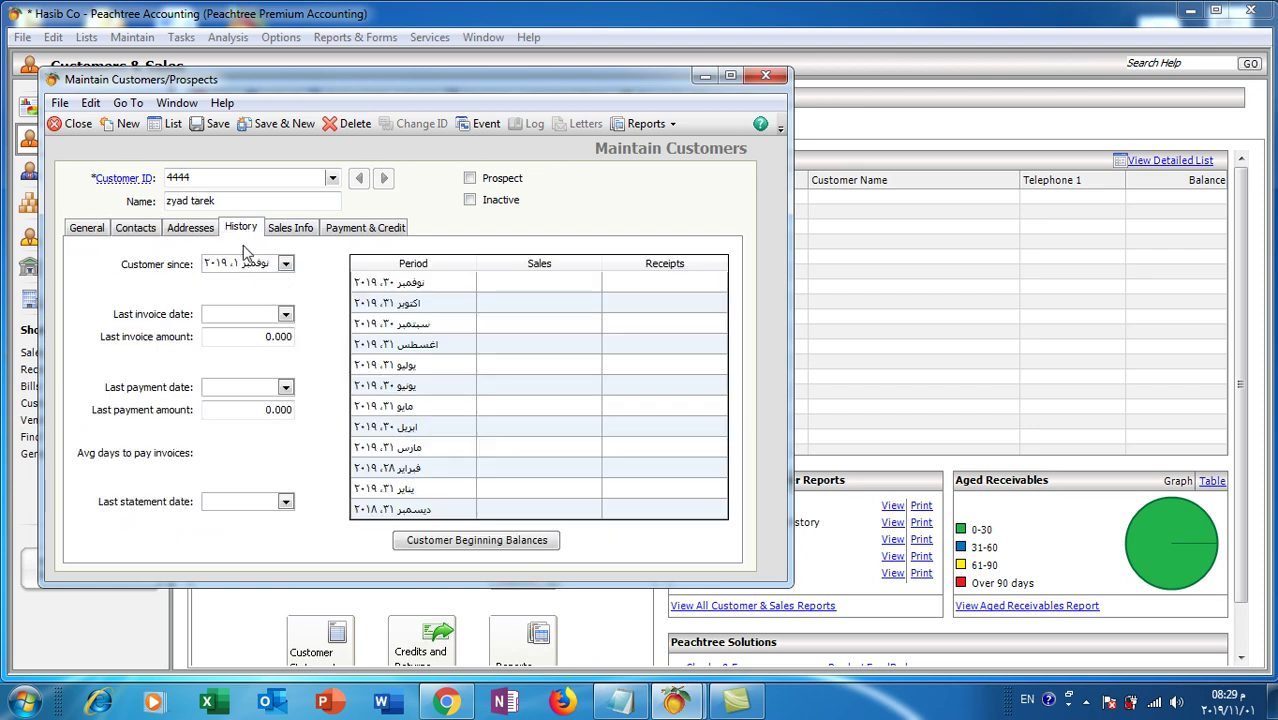
click(295, 232)
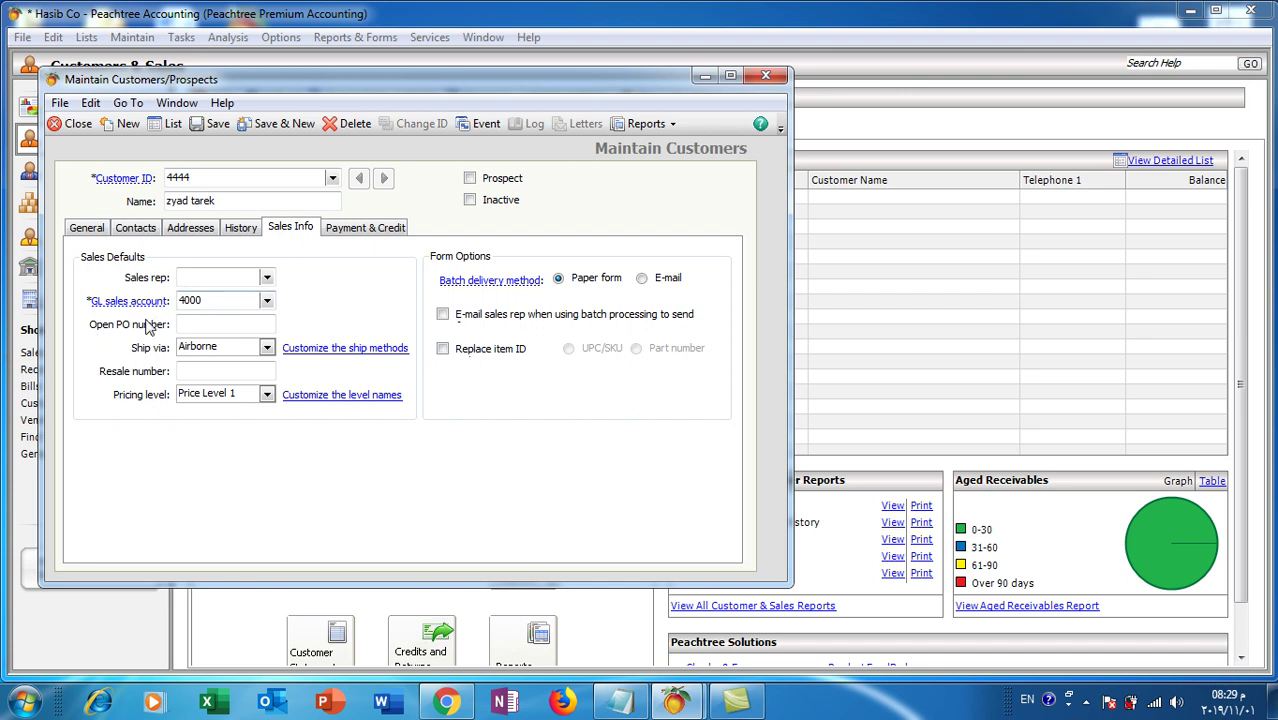
click(267, 349)
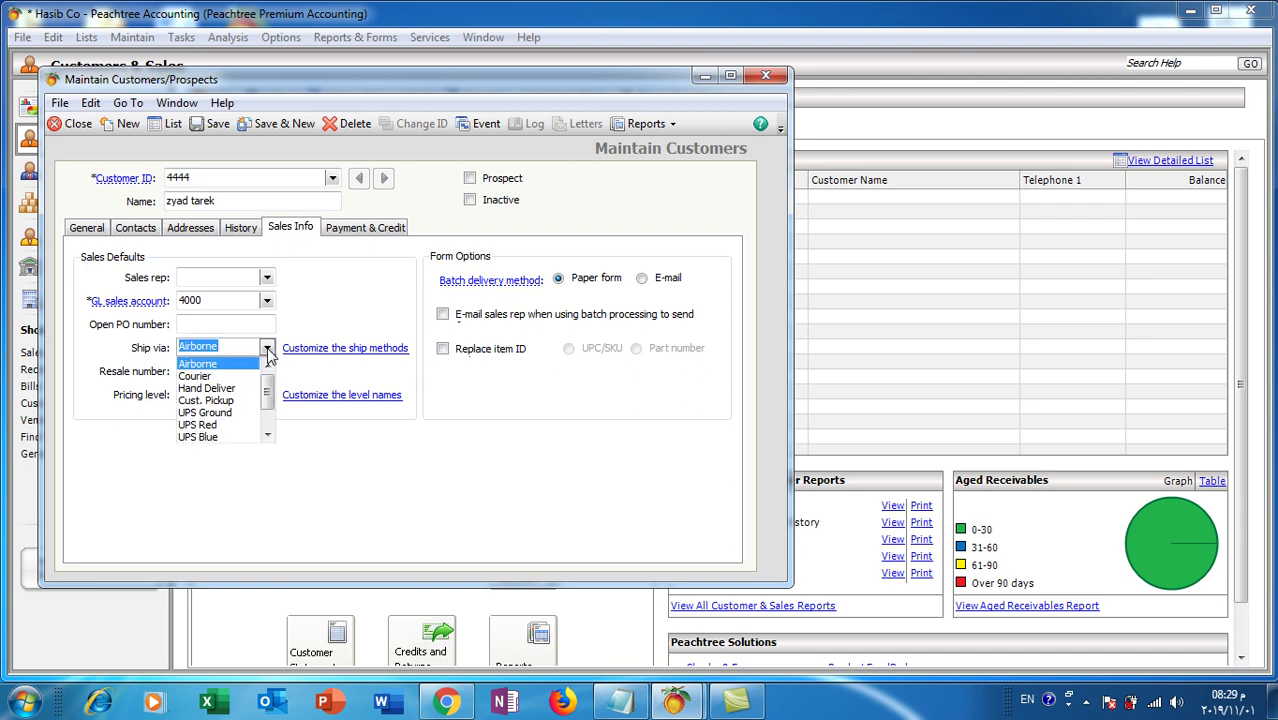
click(219, 390)
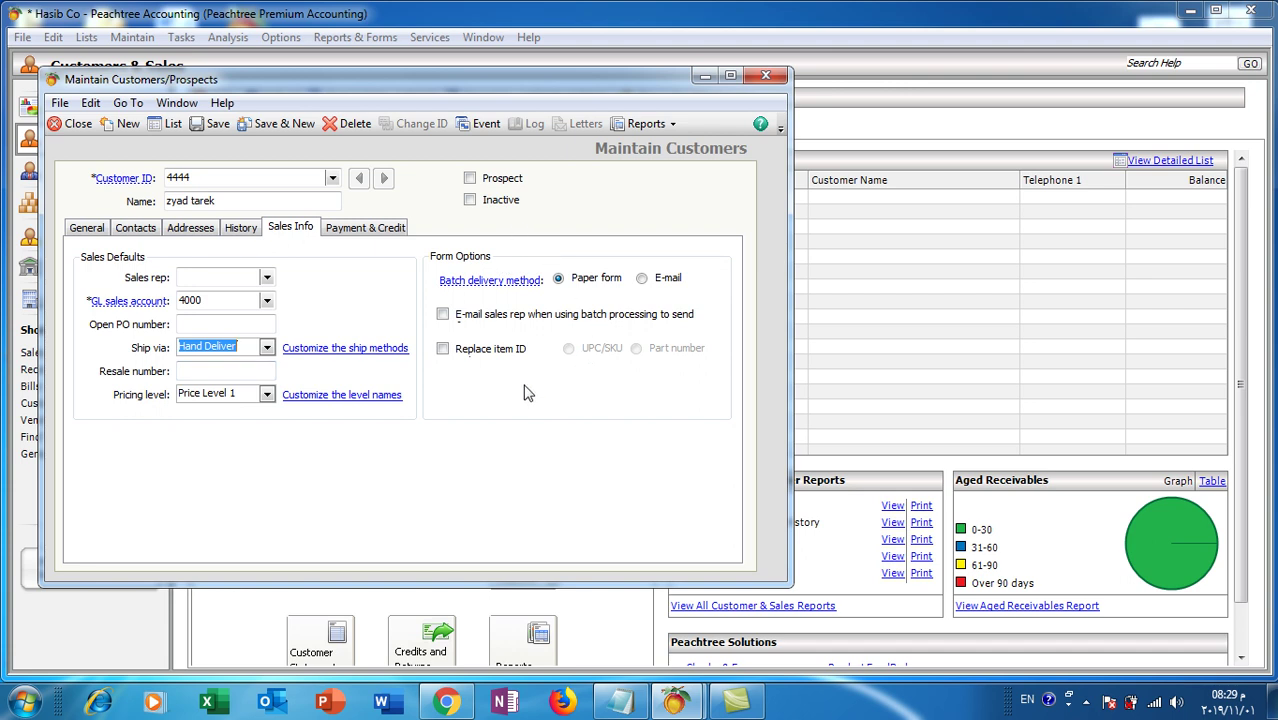
Customize the payment terms for this customer and set the net due period to 20 days.
click(367, 232)
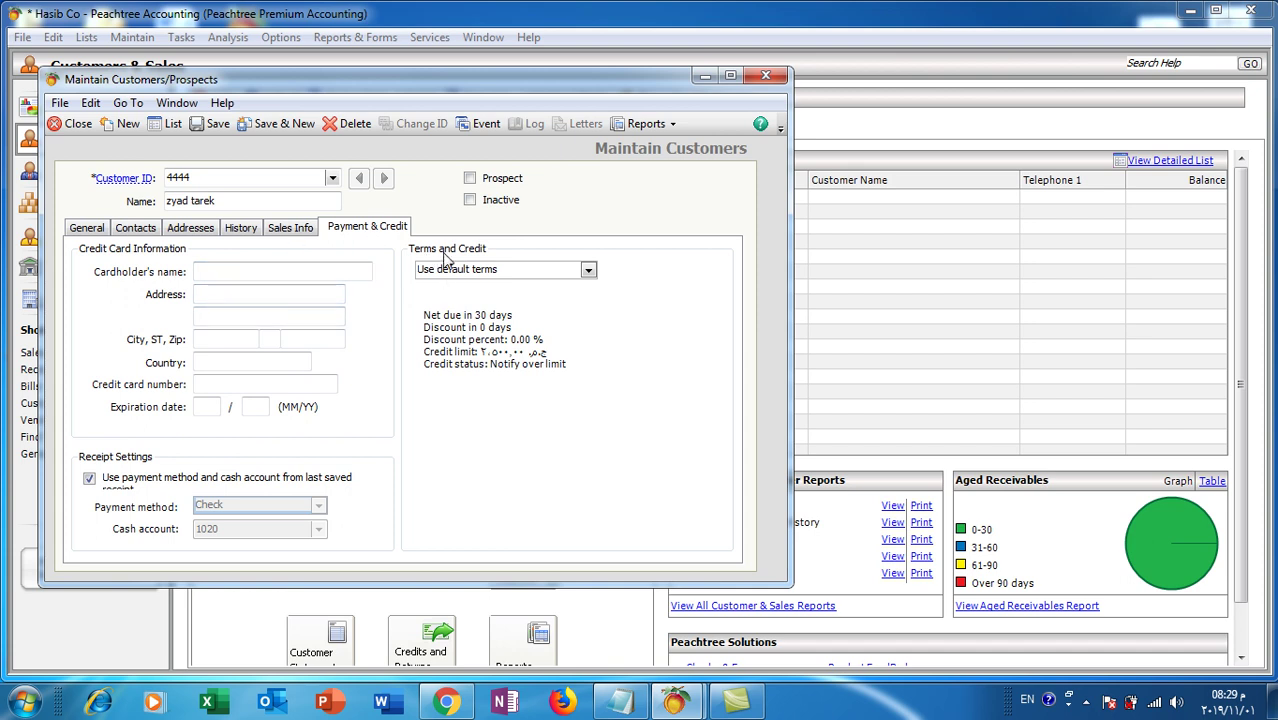
click(589, 271)
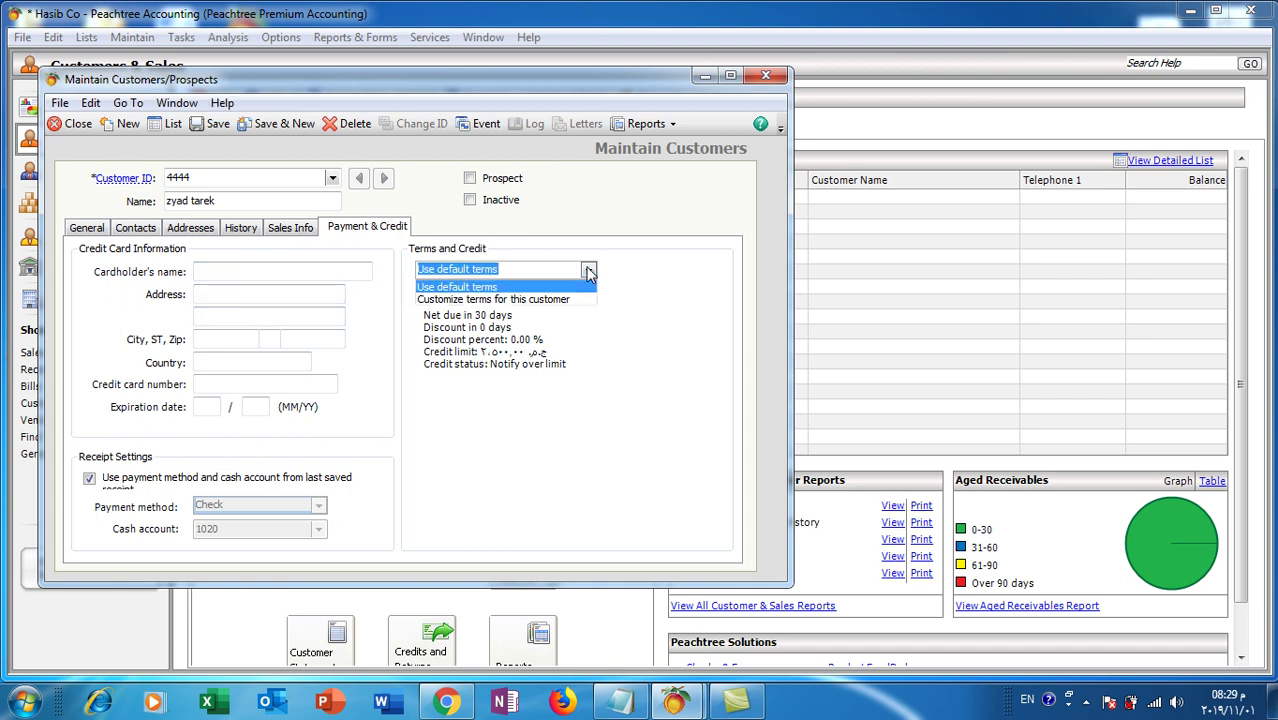
click(548, 300)
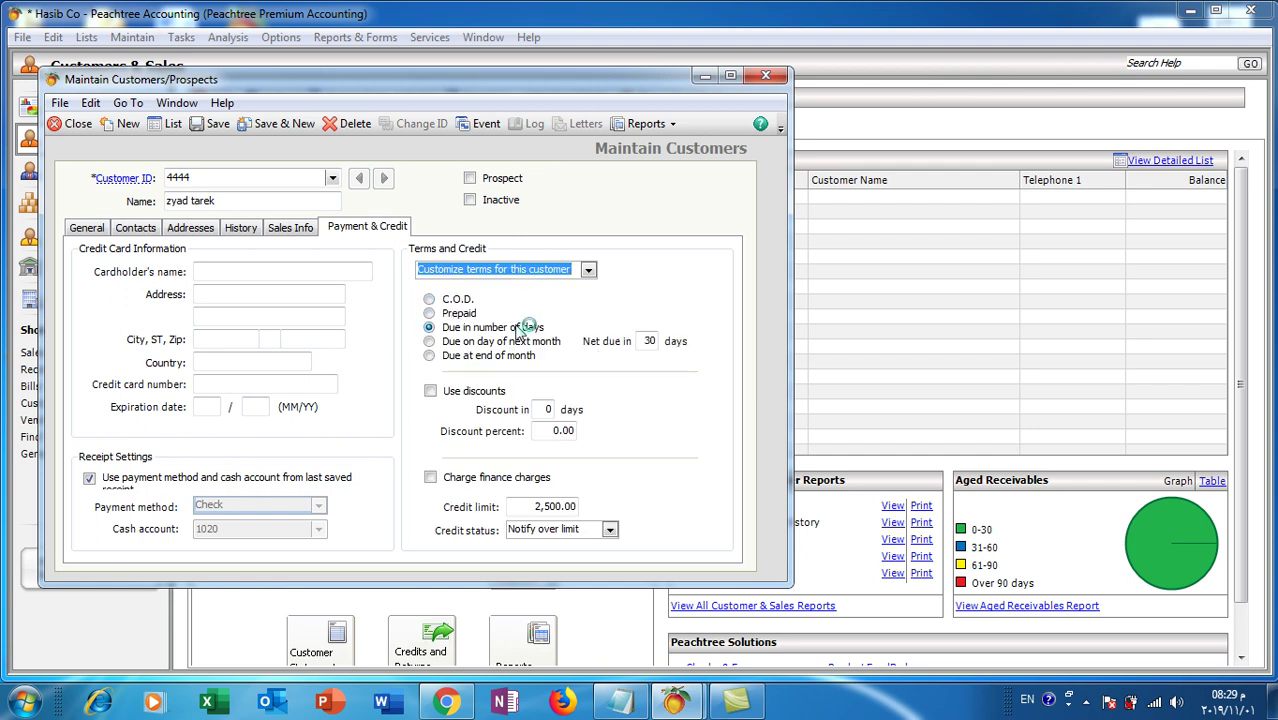
click(648, 343)
text(20)
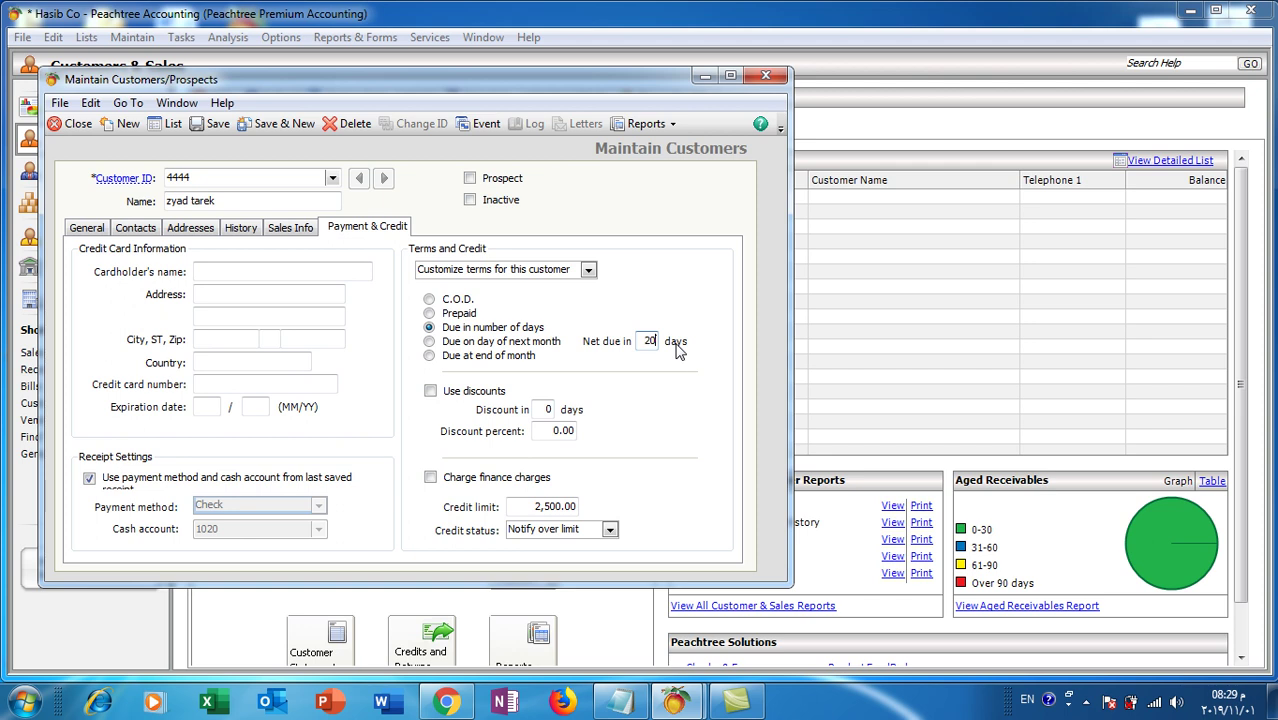
Set the customer's discount period to 5 days and the discount percent to 15, and save and close the record.
click(545, 409)
click(573, 430)
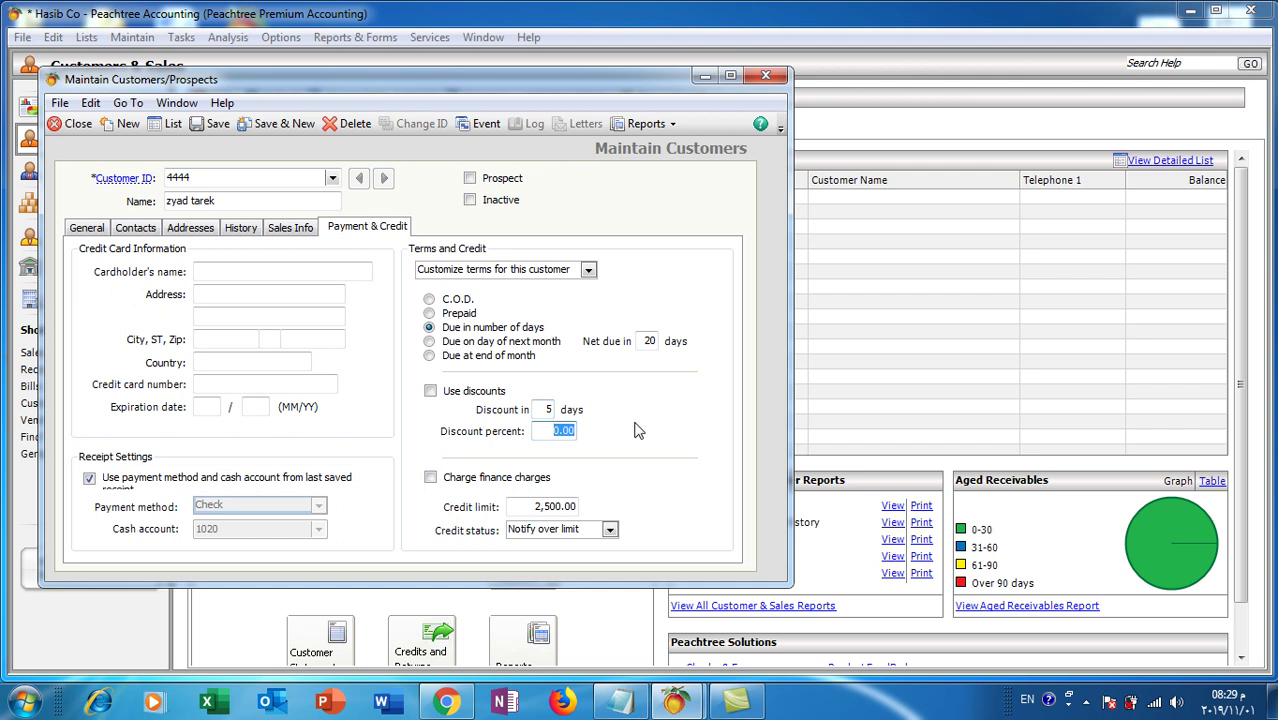
text(15)
click(218, 124)
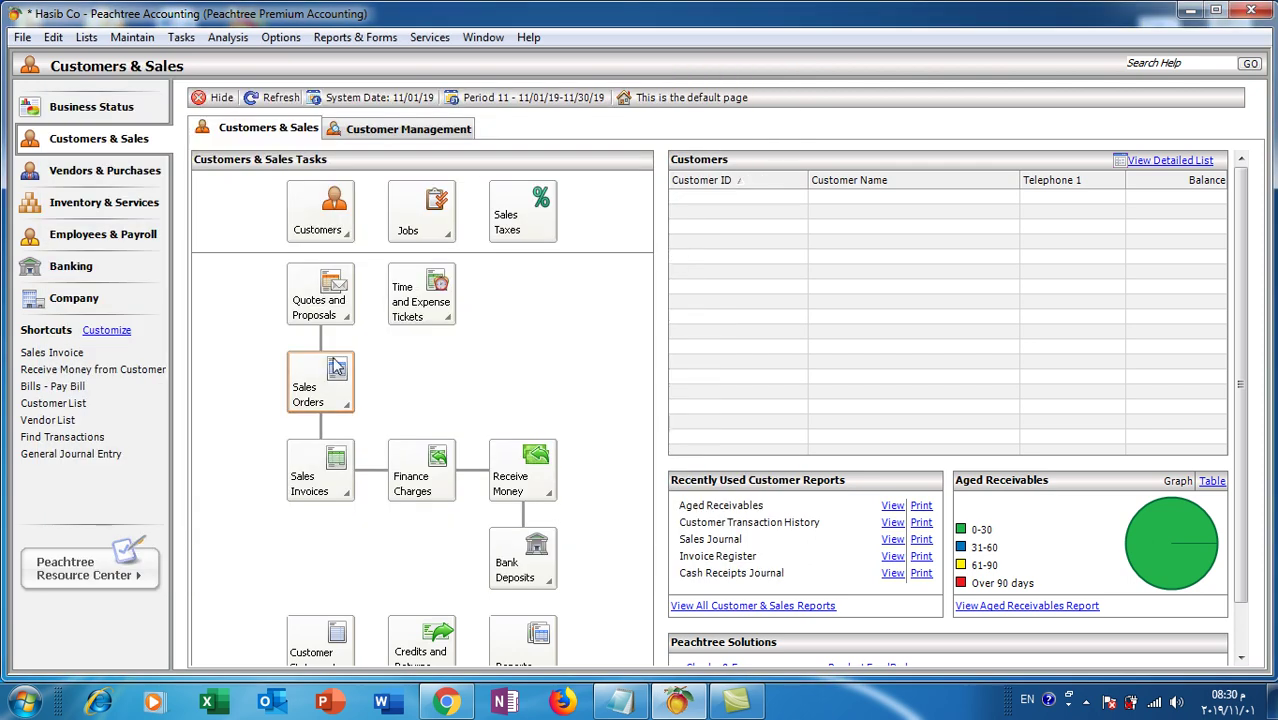
Create a new purchase order and assign the saved vendor to it.
click(80, 172)
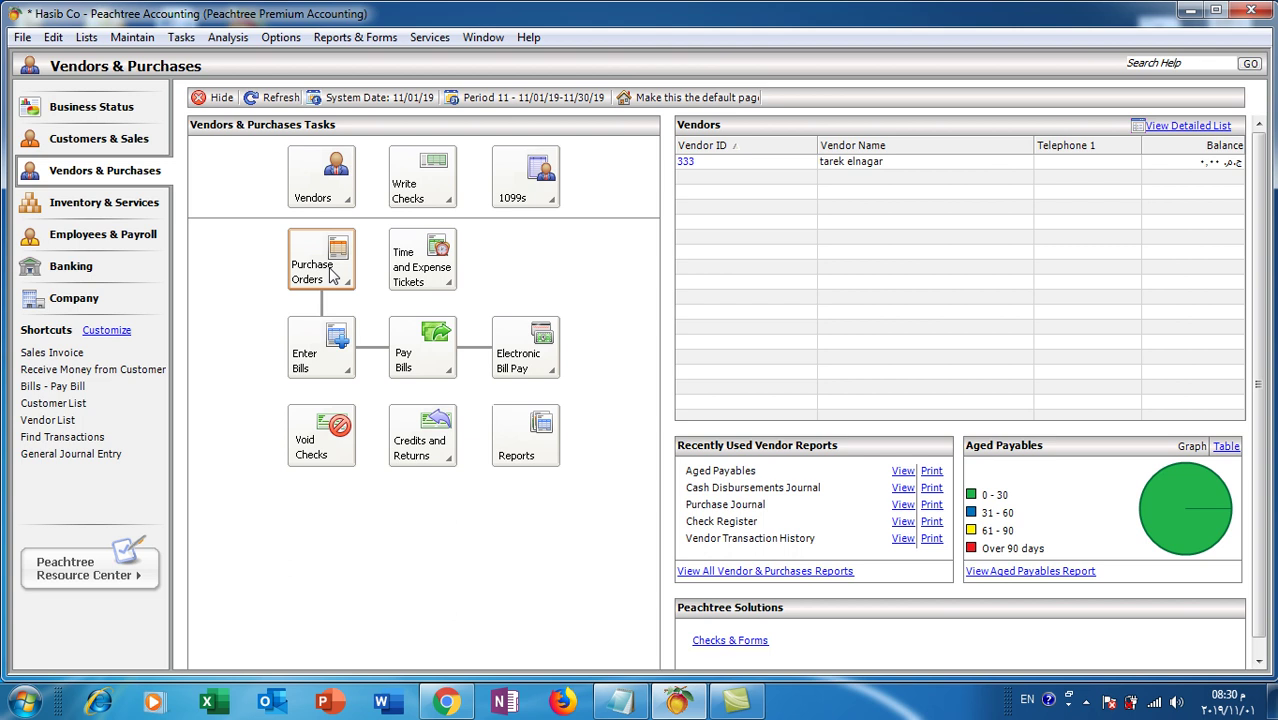
click(333, 275)
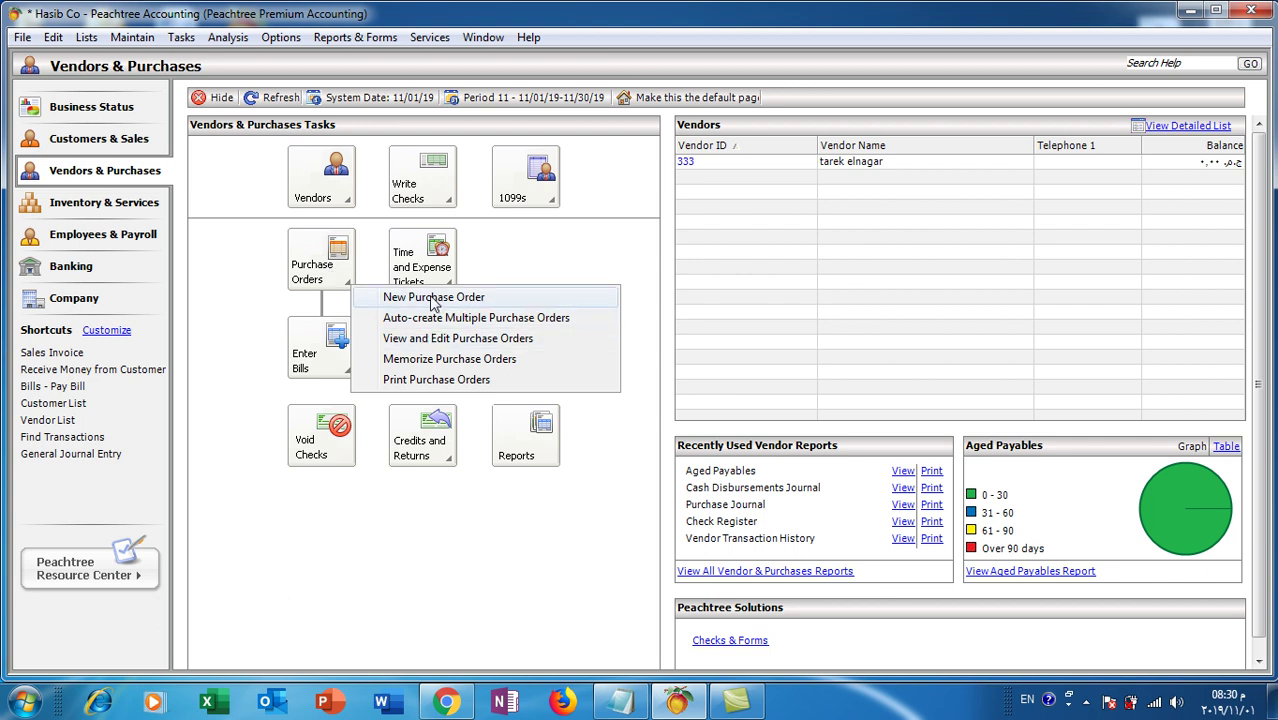
click(466, 297)
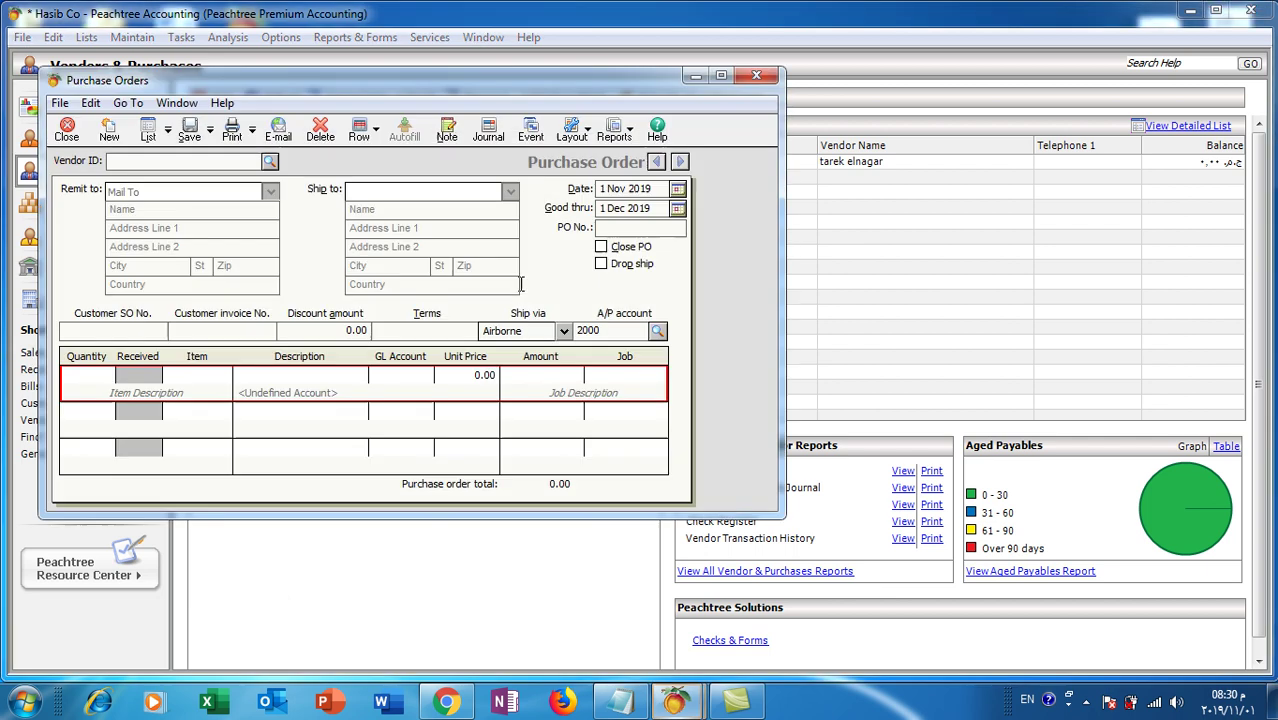
click(269, 162)
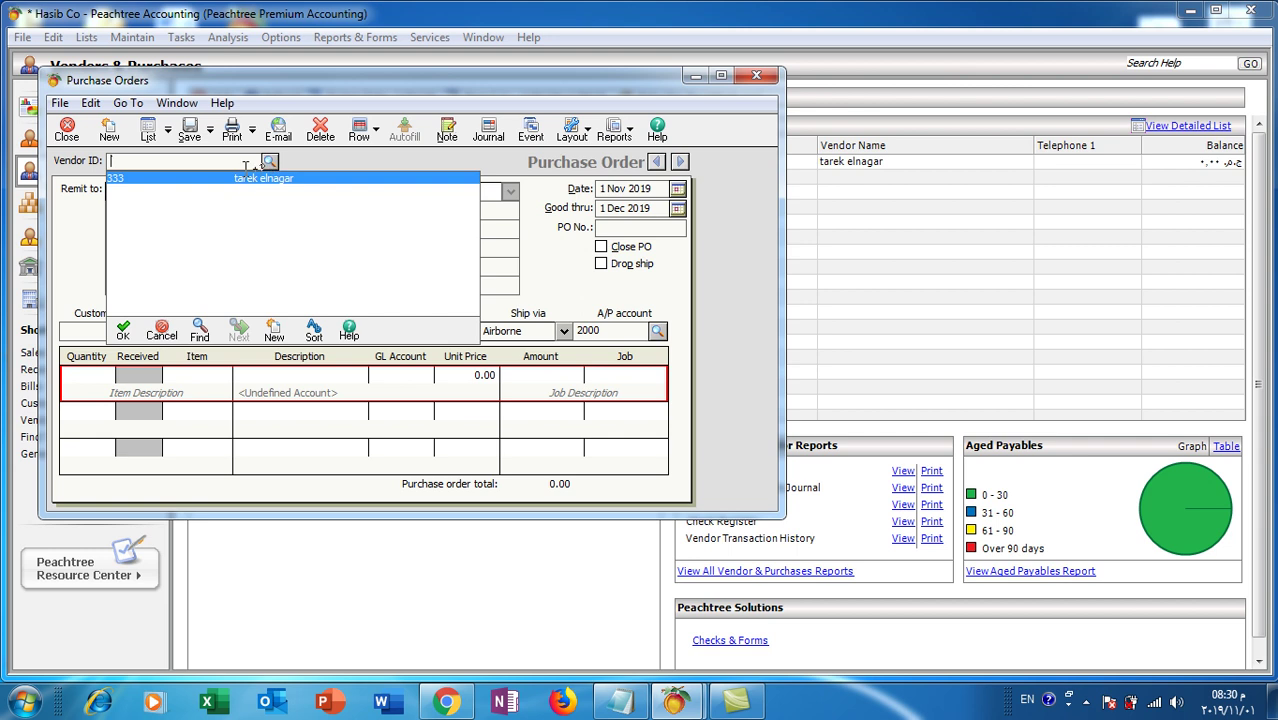
double_click(250, 179)
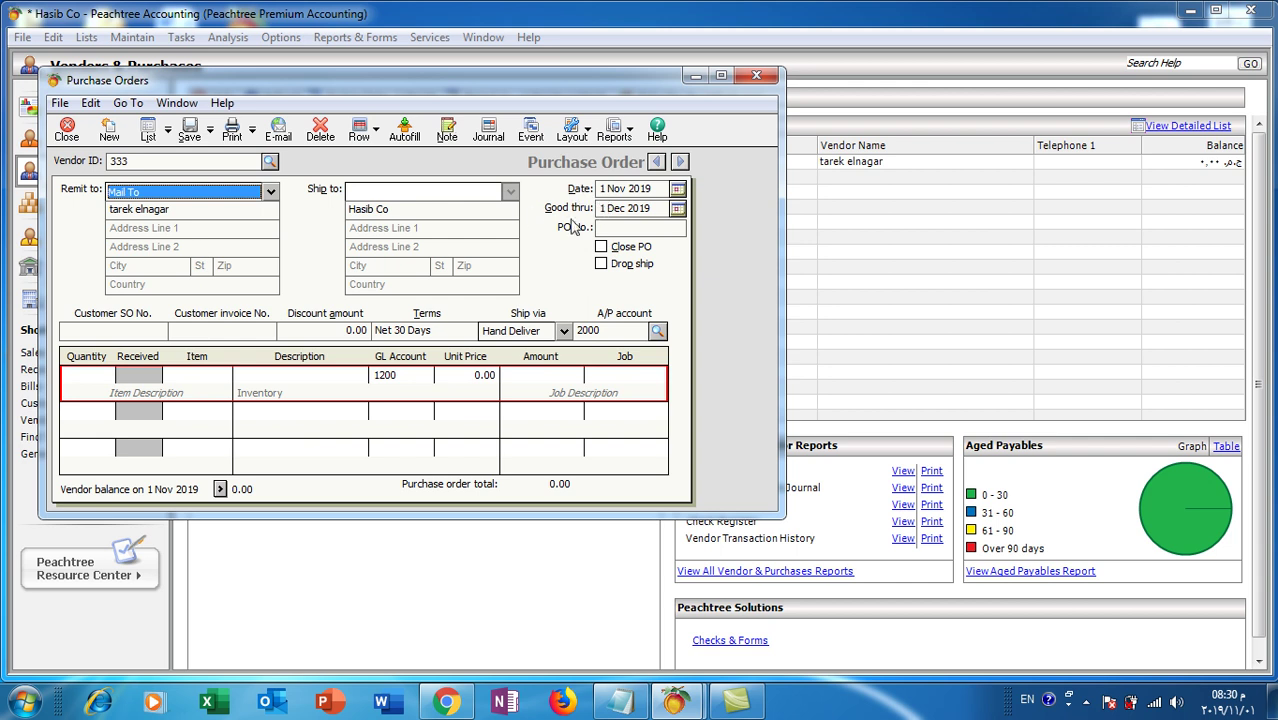
Enter the purchase order number and add item 001 (hard disk) to the first line.
click(624, 229)
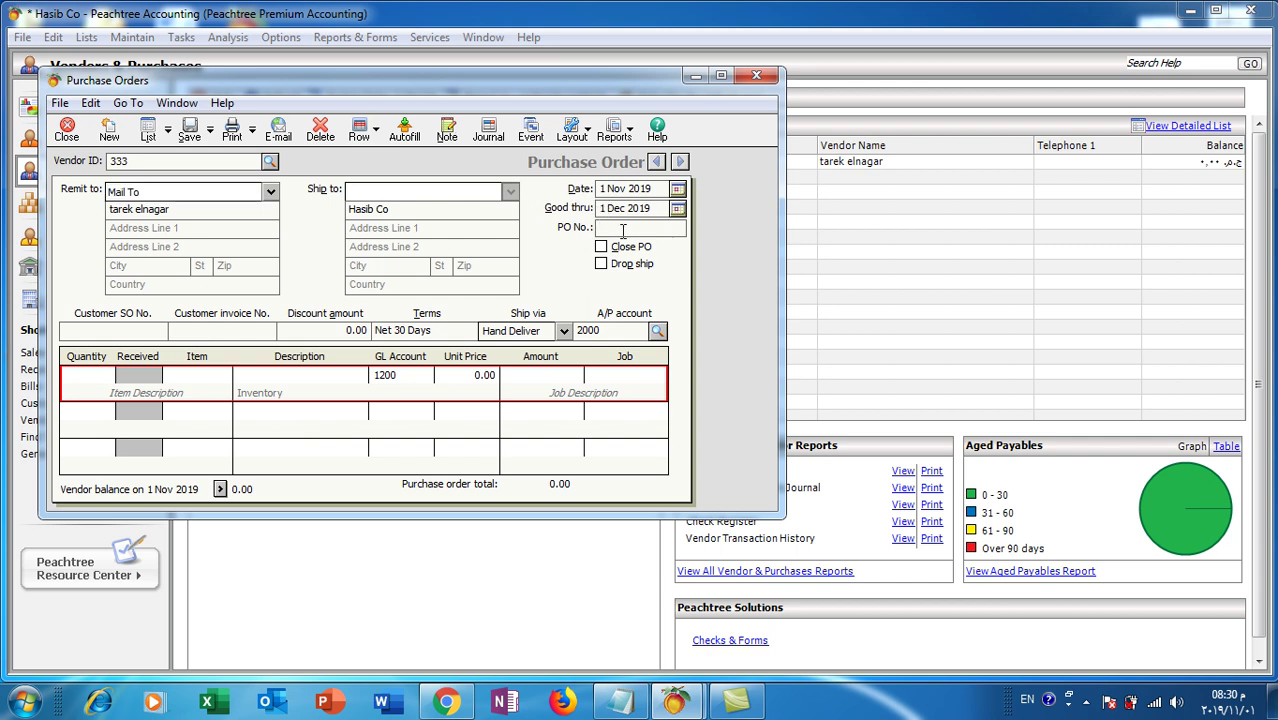
text(888)
click(98, 375)
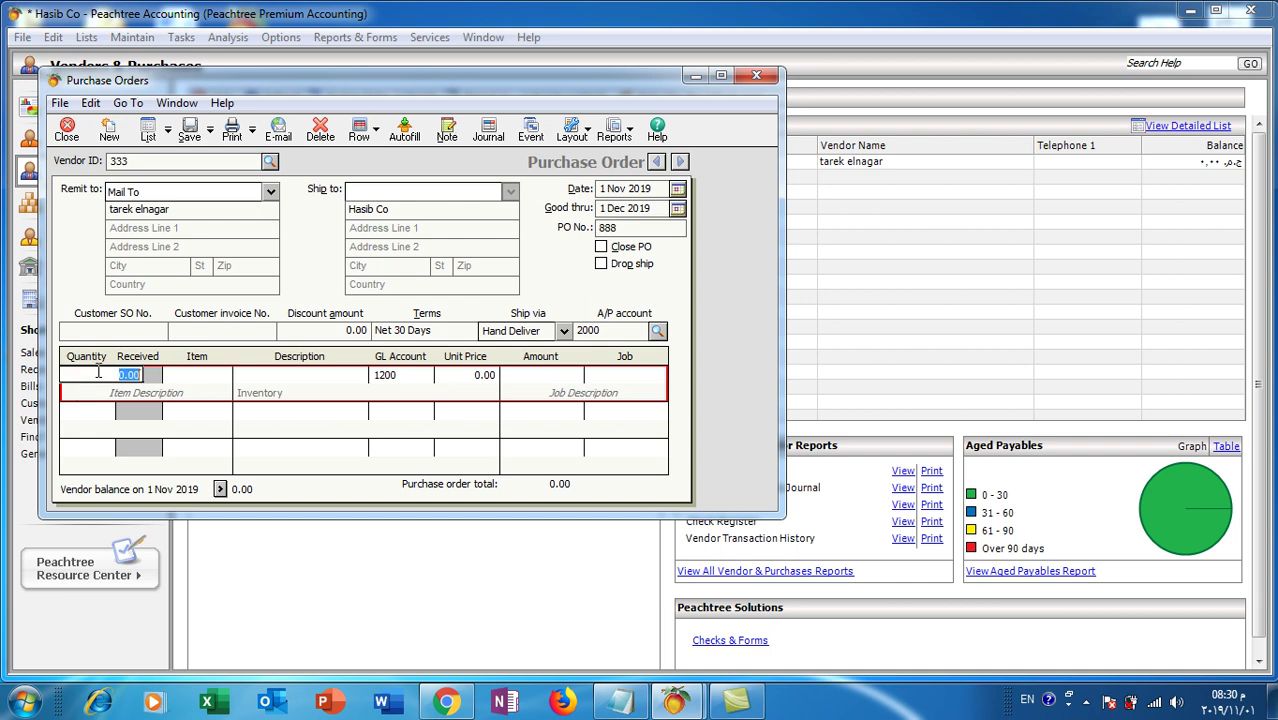
click(182, 375)
click(257, 375)
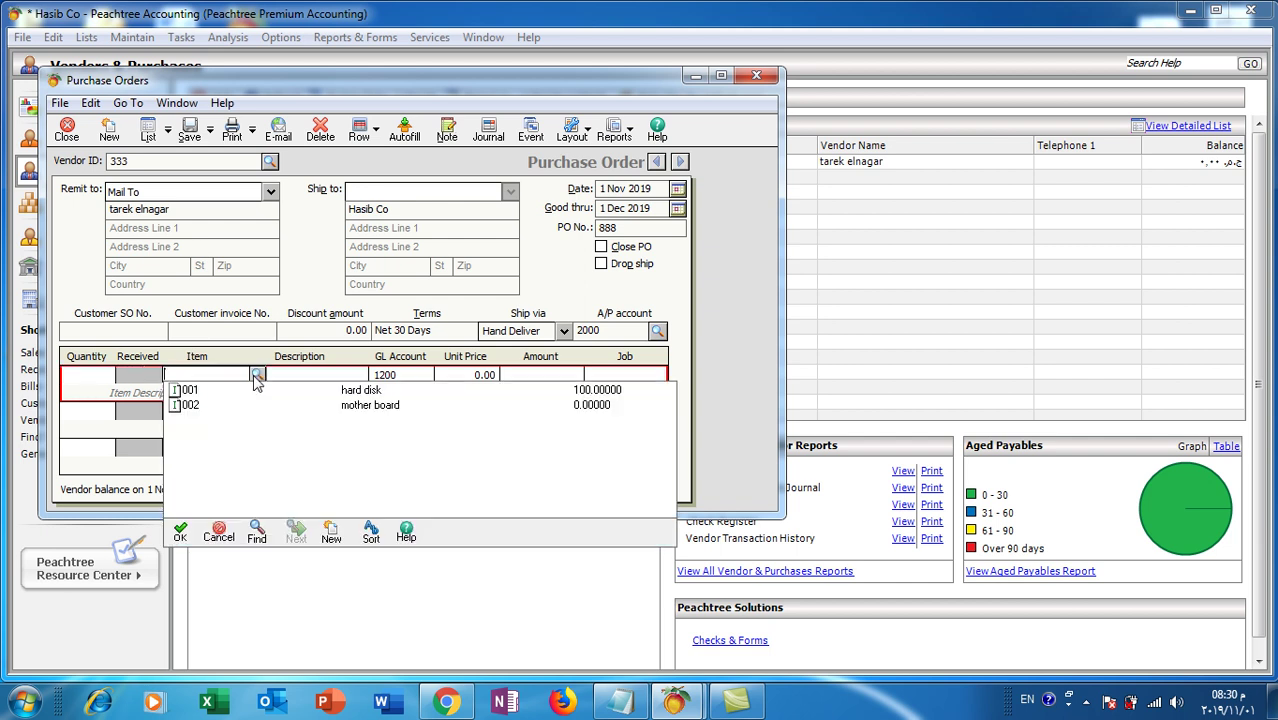
click(206, 394)
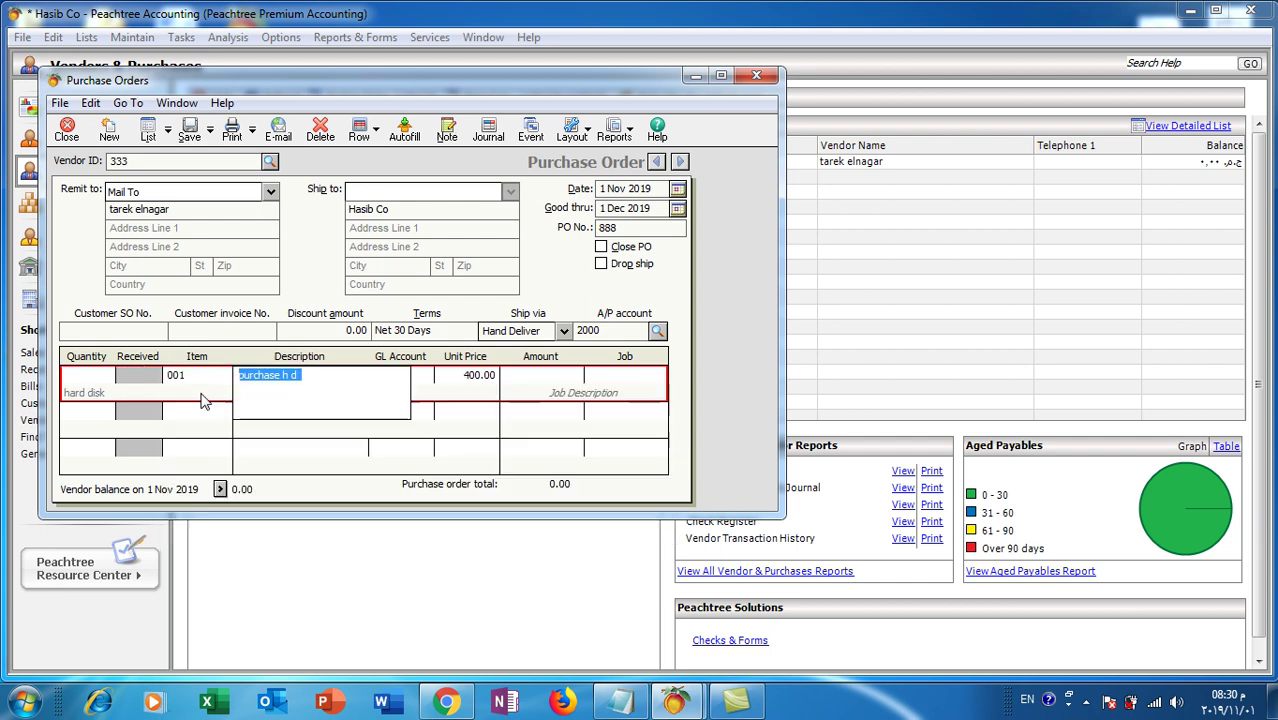
Set the hard disk line's quantity to 500 and its unit price to 500.
click(91, 375)
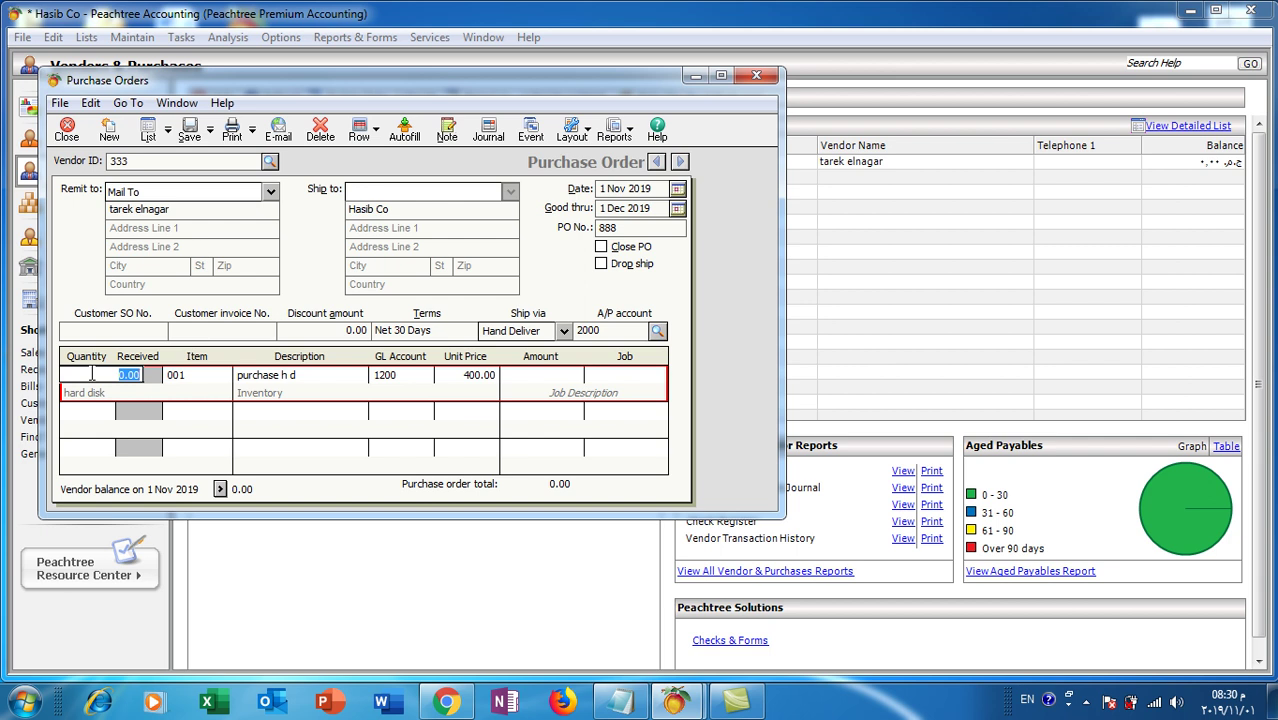
text(500)
click(462, 390)
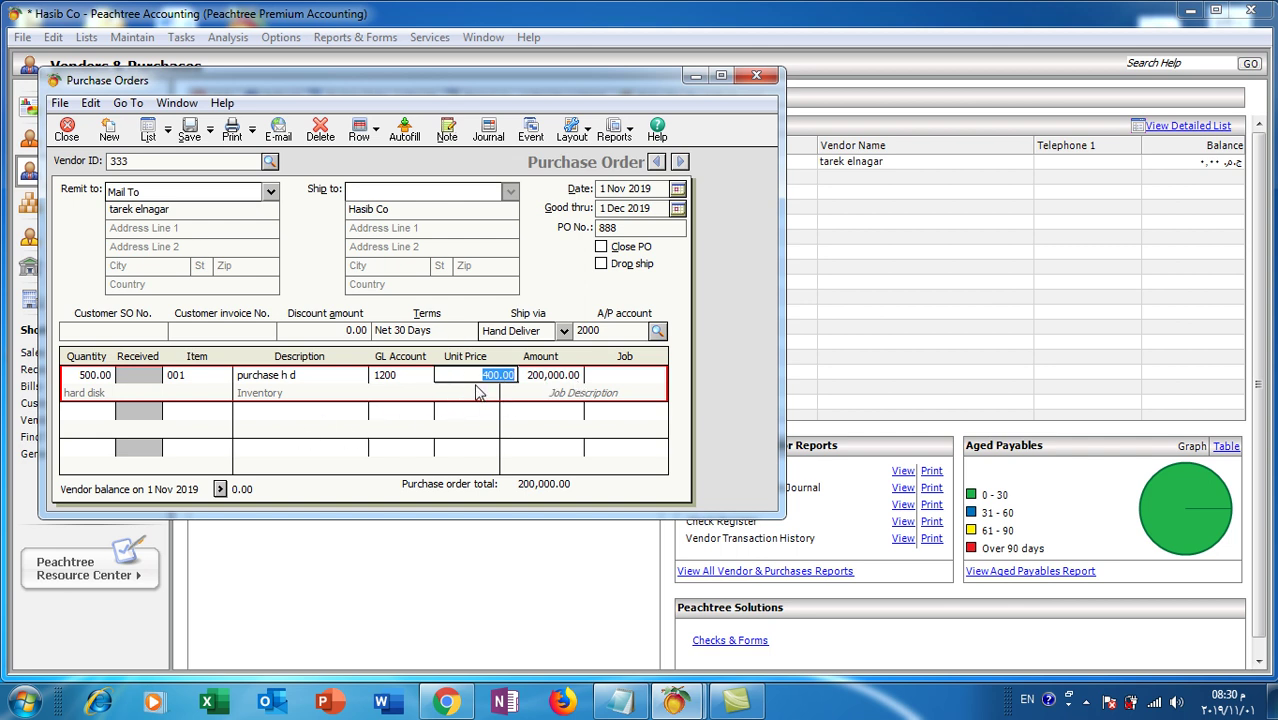
text(500)
key(Tab)
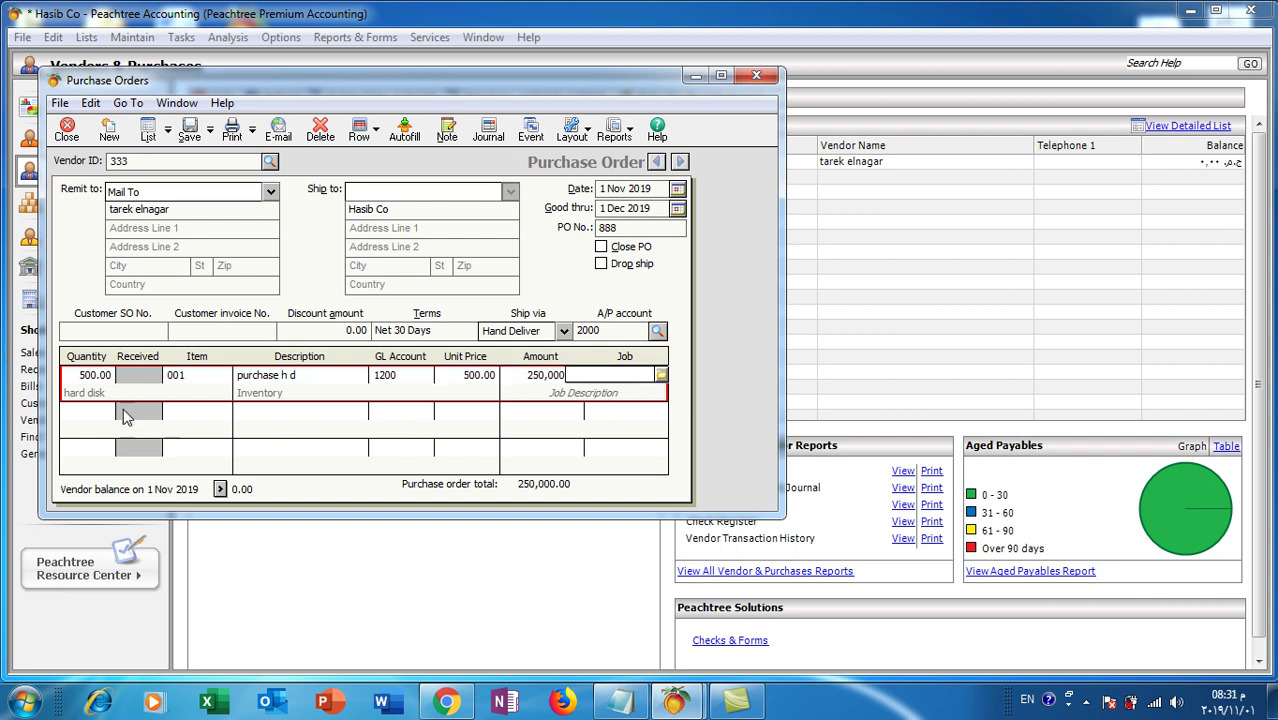
Add item 002 (mother board) to the second order line with a quantity of 400.
click(82, 411)
click(195, 418)
click(257, 411)
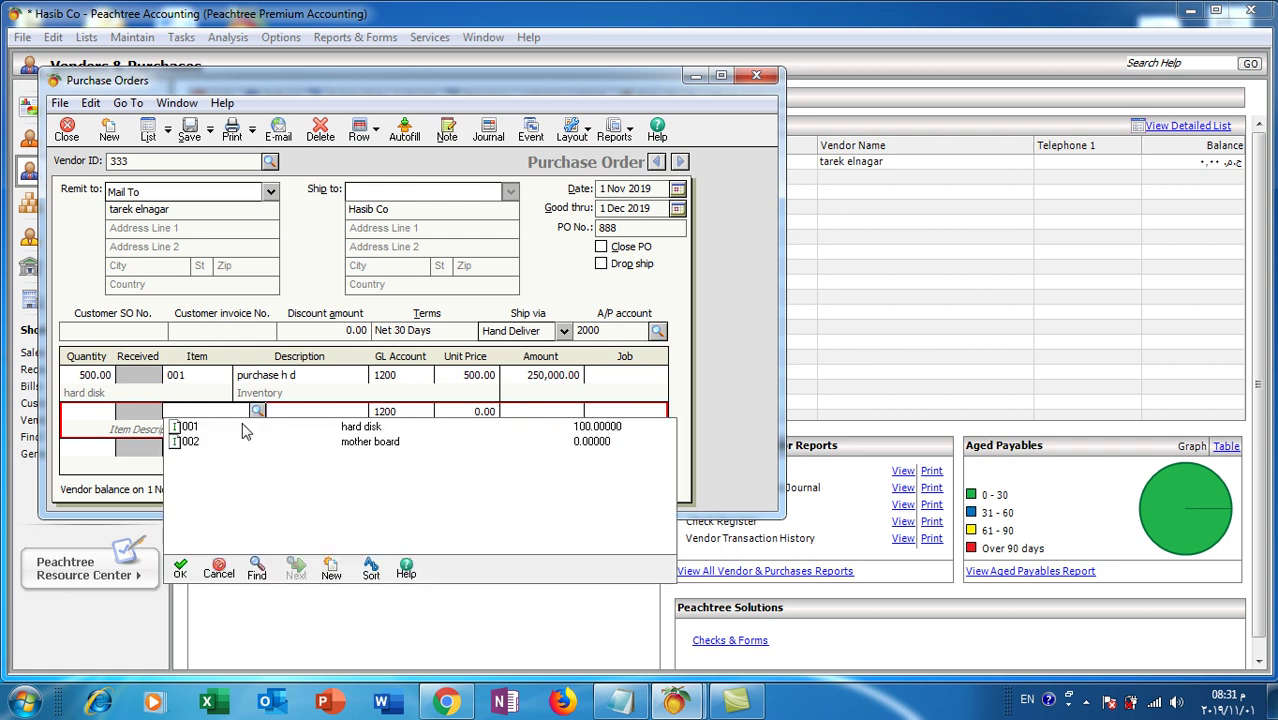
double_click(214, 441)
click(96, 413)
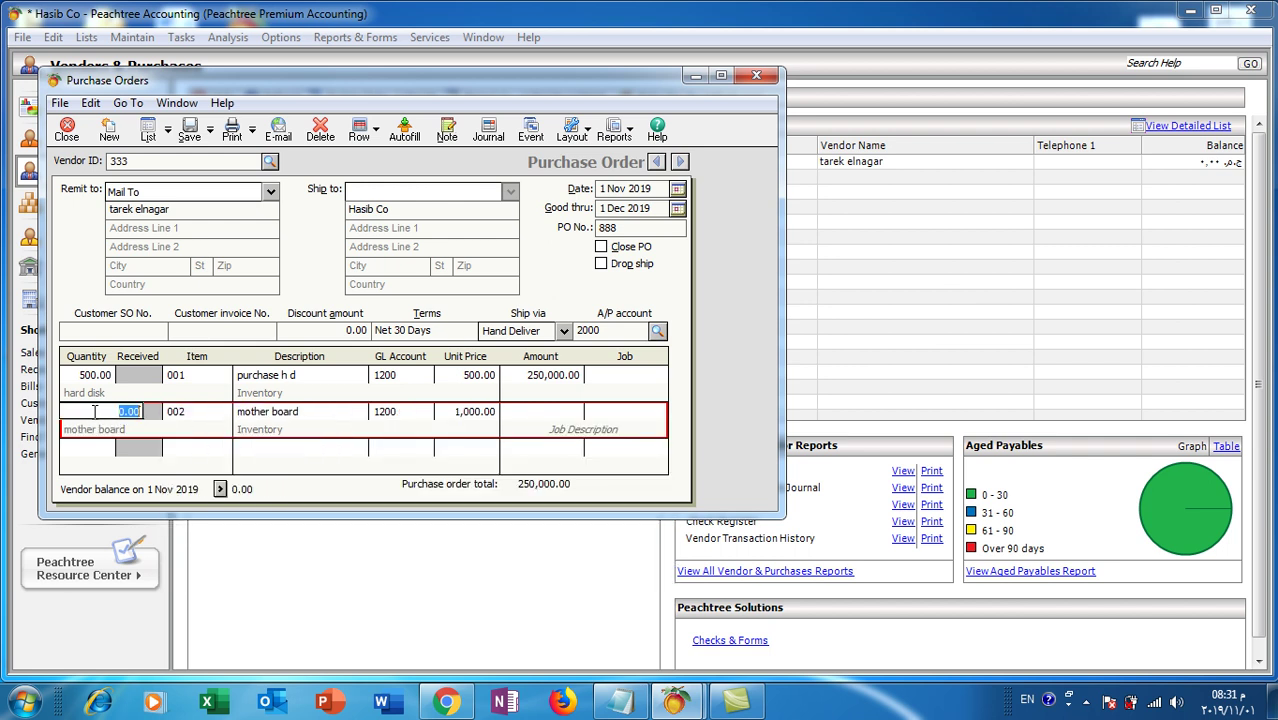
text(400)
click(392, 416)
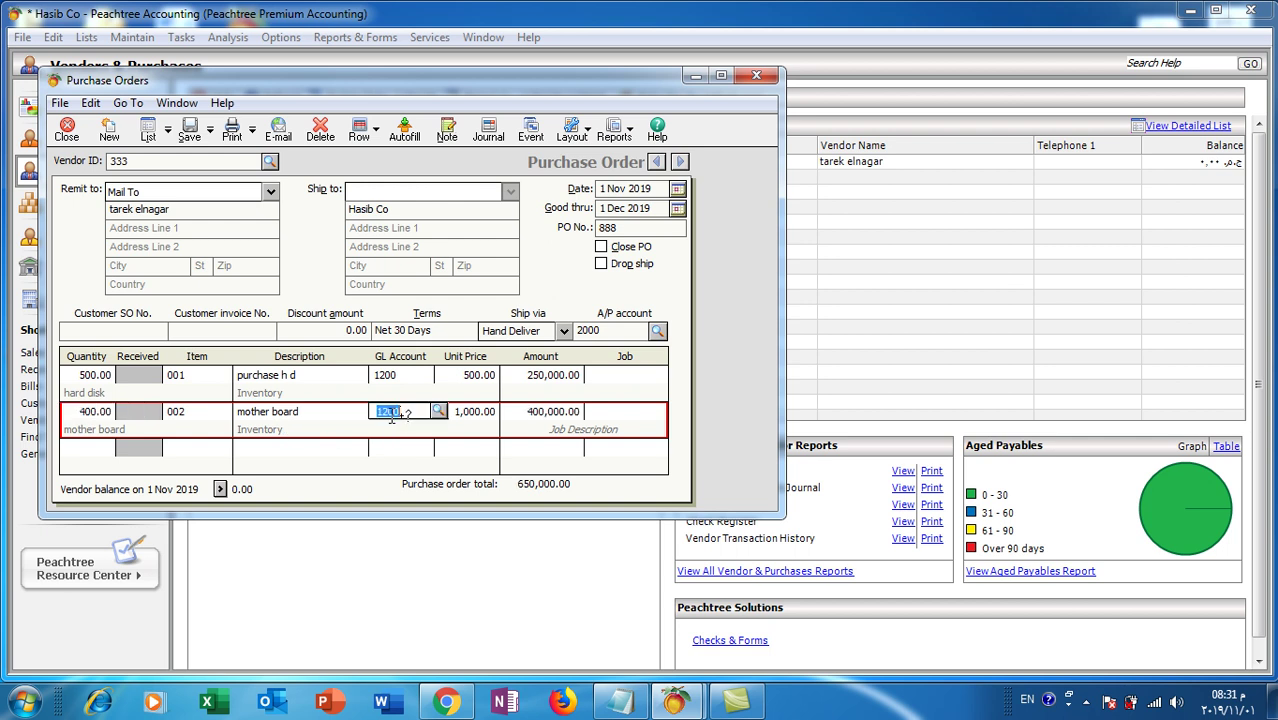
click(531, 415)
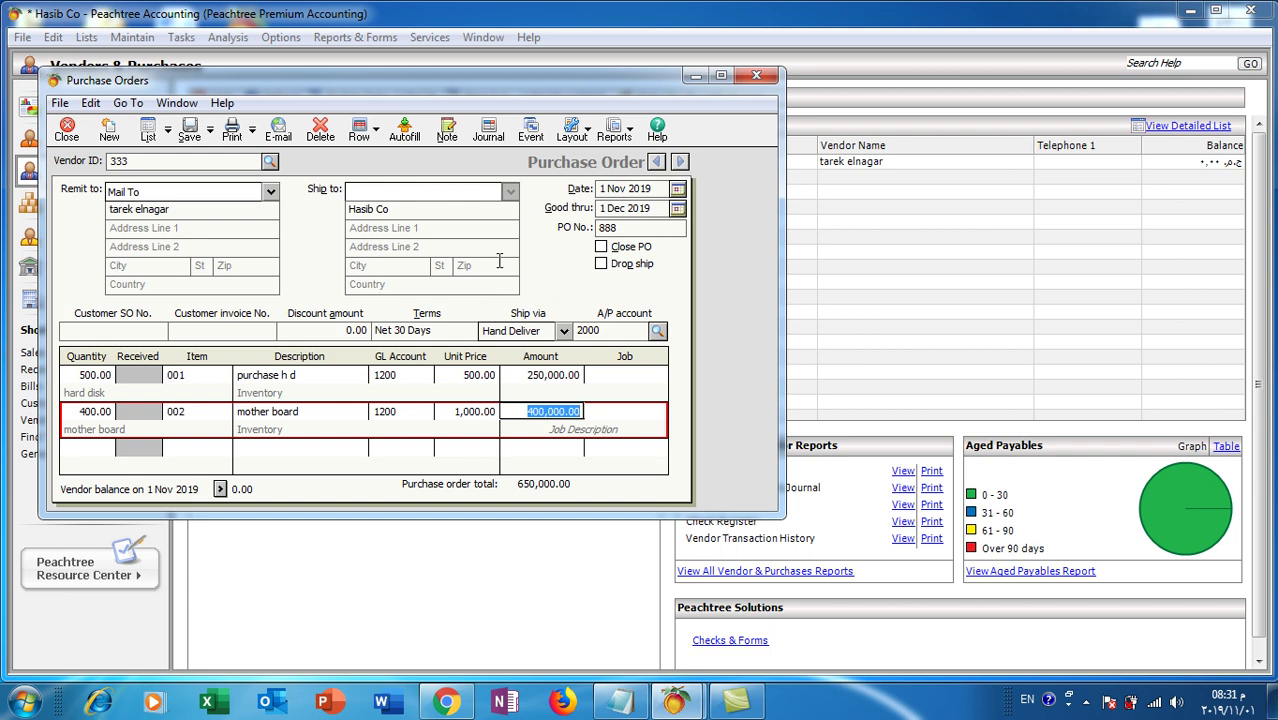
Review the journal entries behind the purchase order, and save the order and close the form.
click(488, 130)
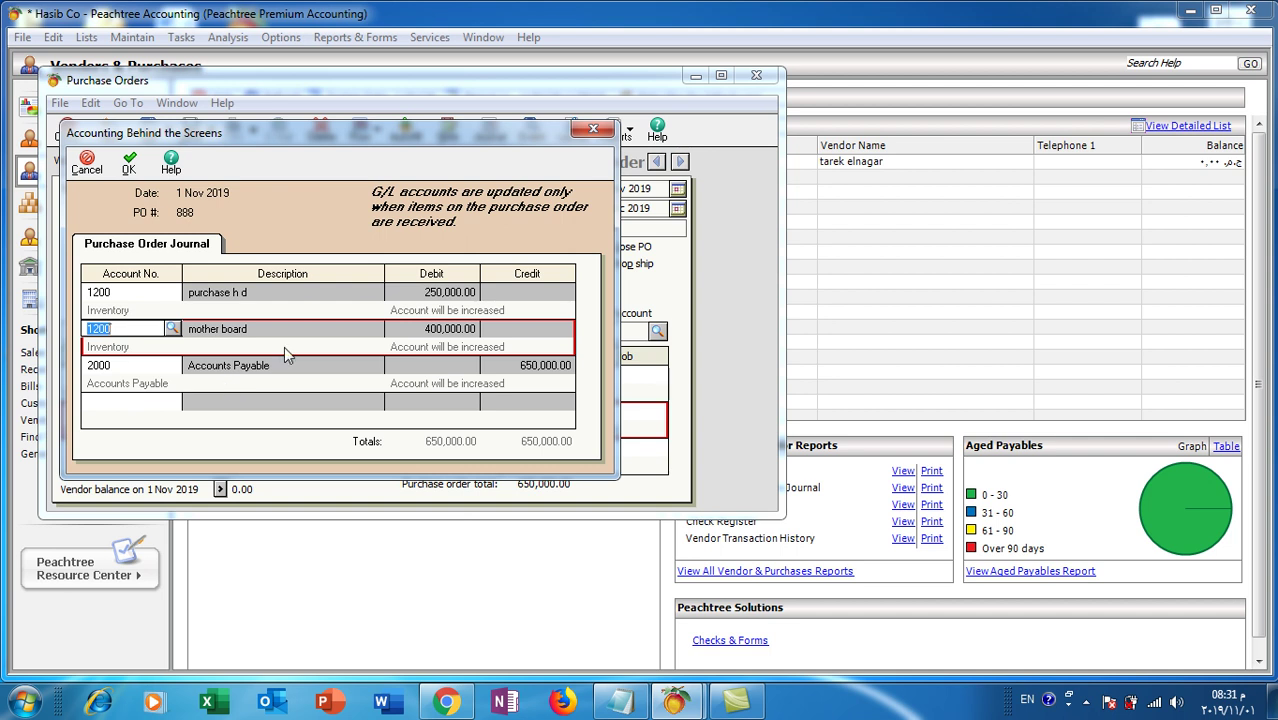
click(128, 163)
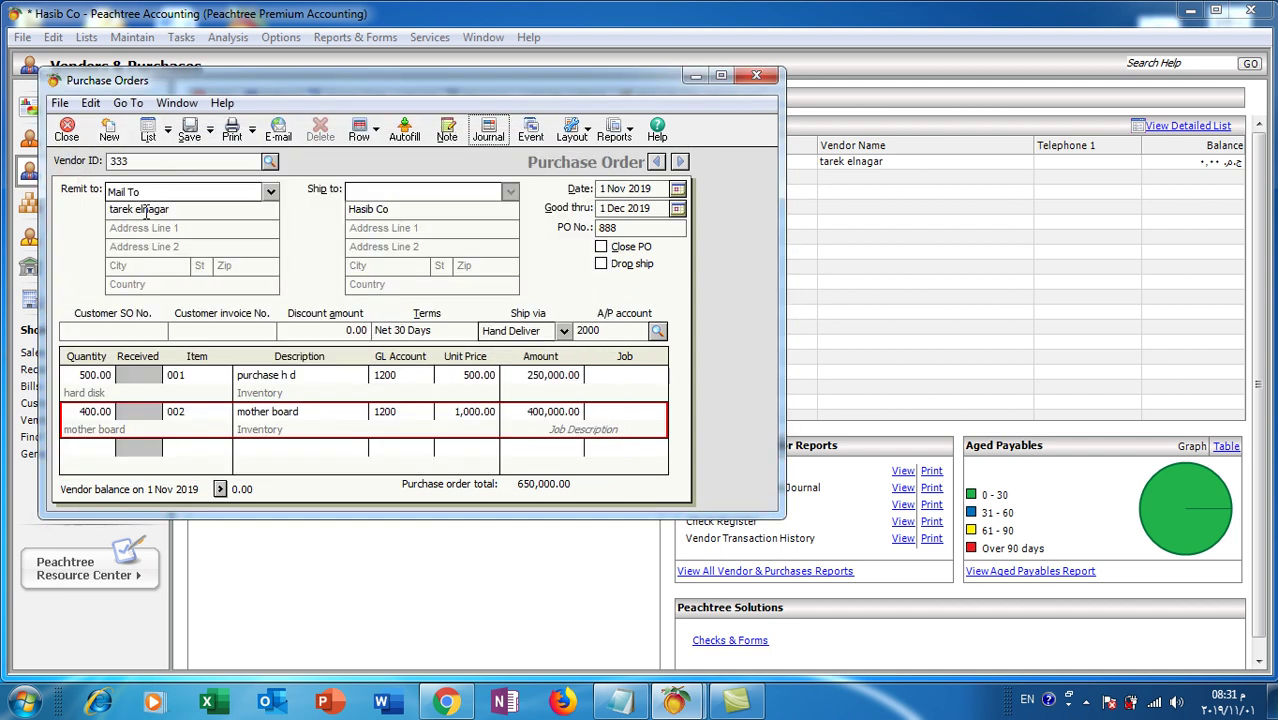
click(192, 134)
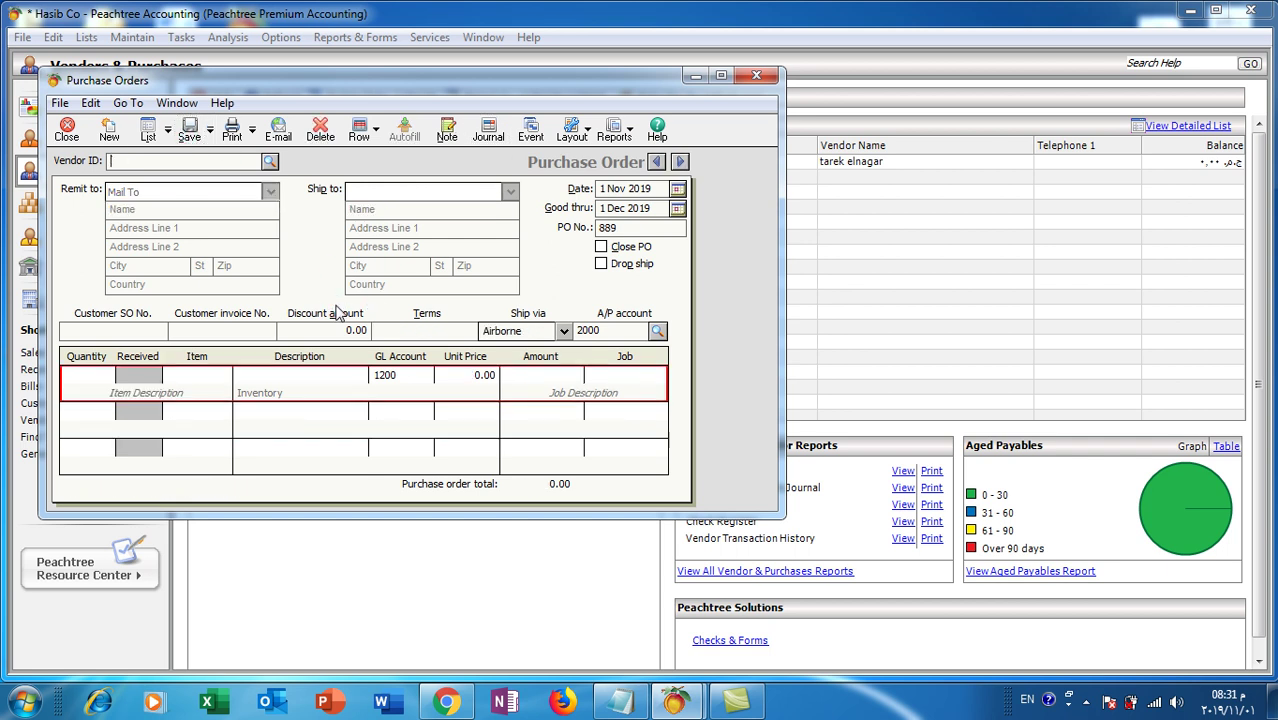
click(756, 76)
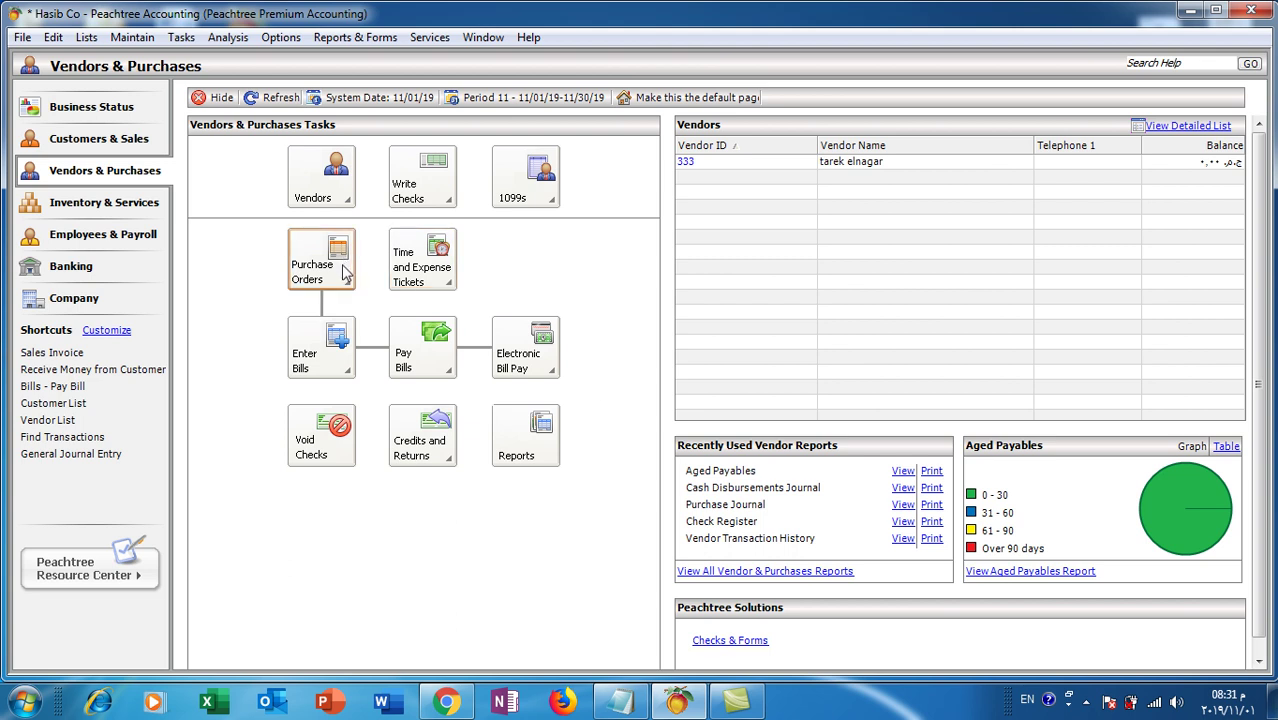
Create a new bill for the saved vendor and enter invoice number 1214.
click(279, 100)
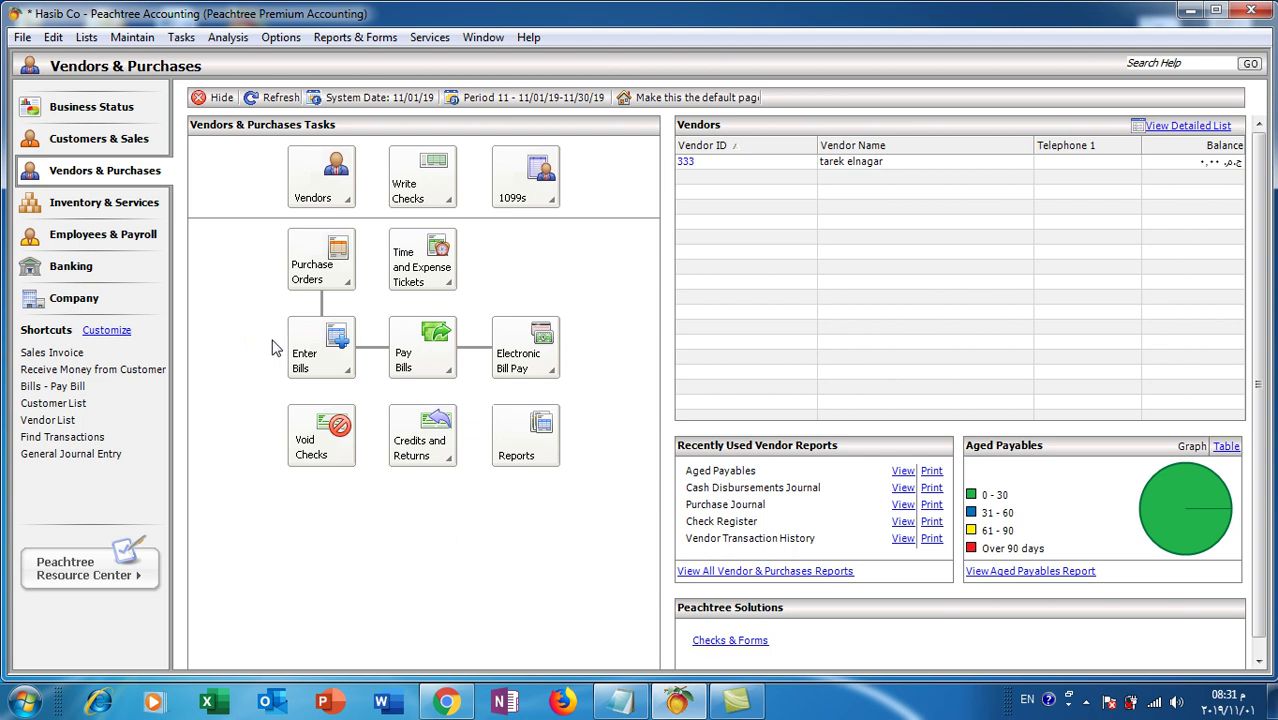
mouse_move(336, 358)
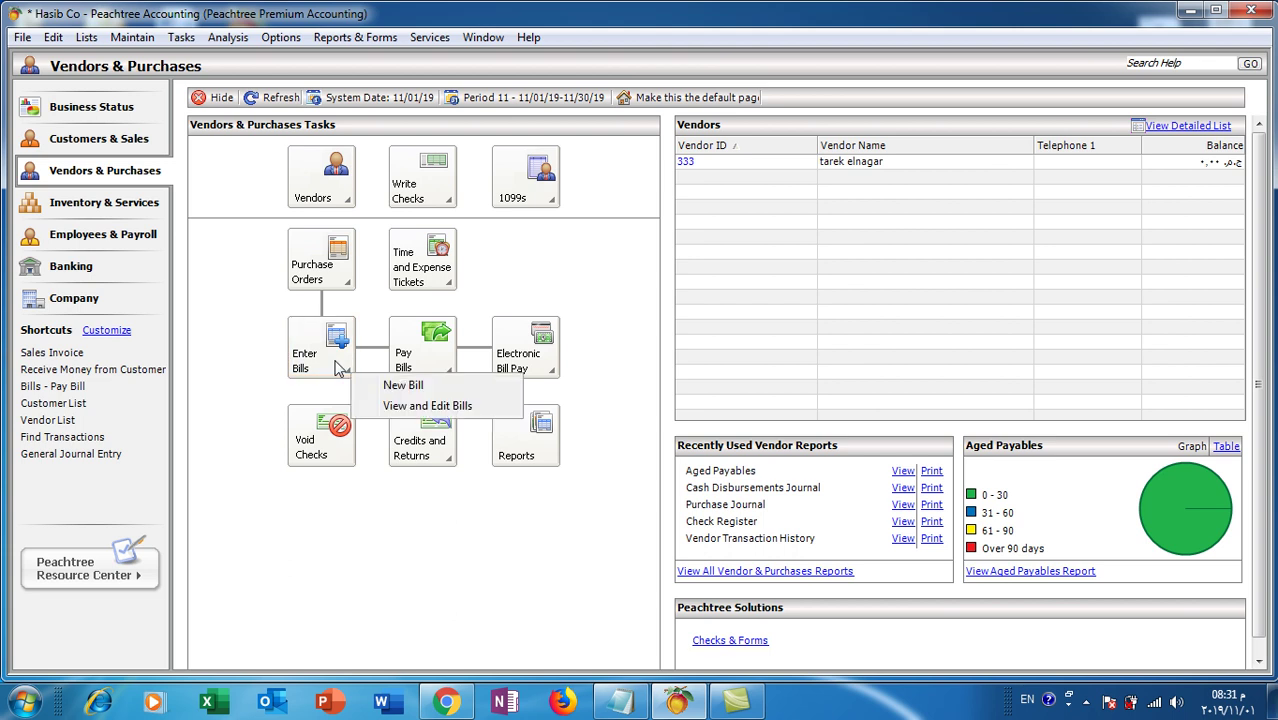
click(393, 388)
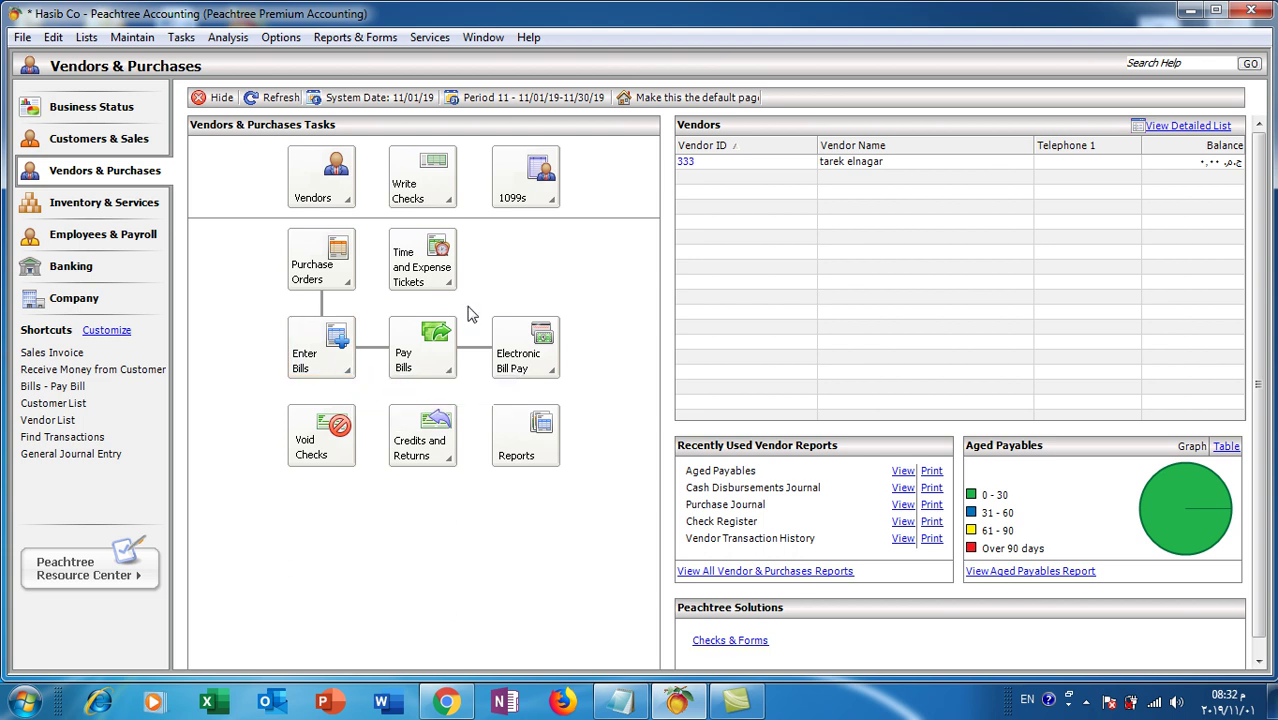
click(272, 163)
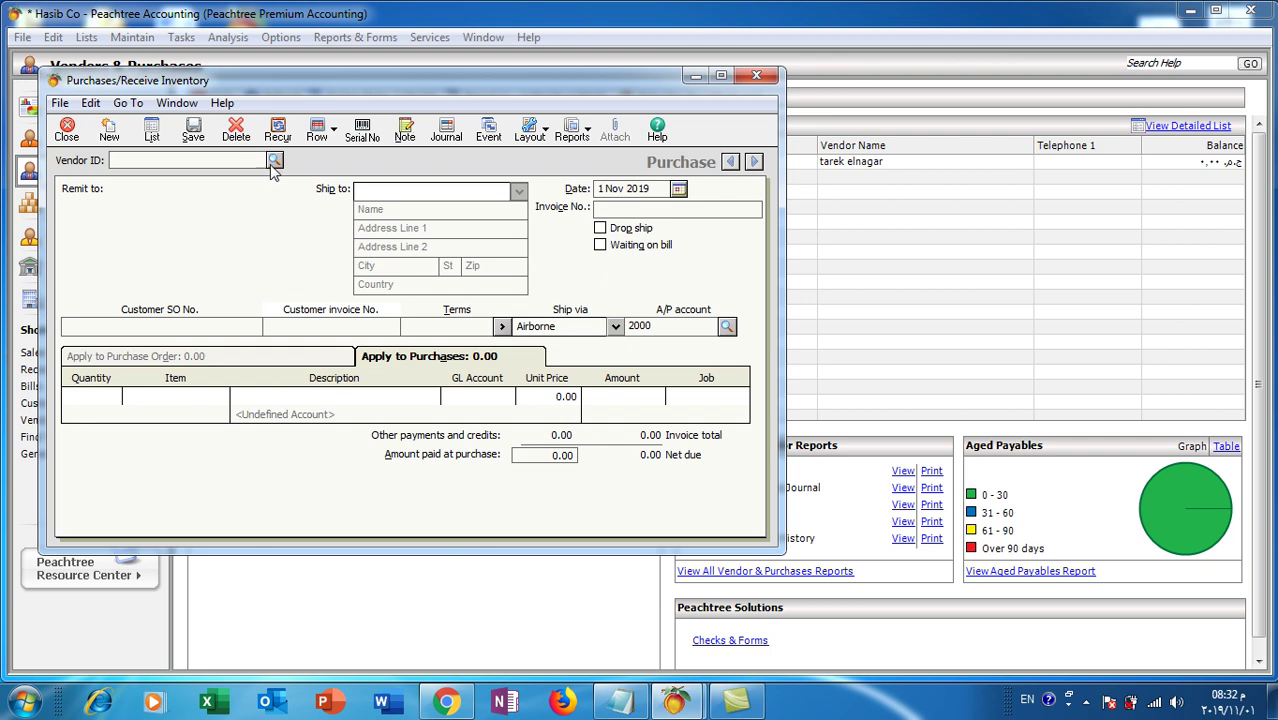
click(274, 176)
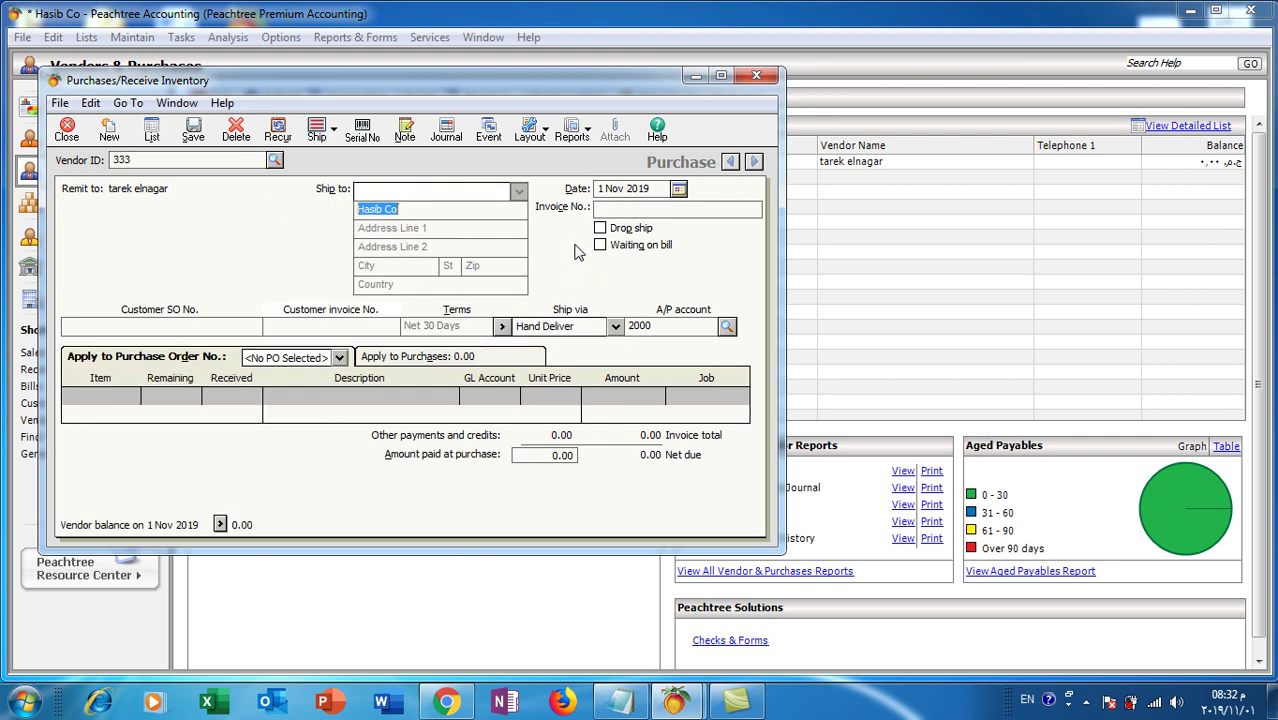
click(605, 209)
Apply the bill to the vendor's saved purchase order and record 500 hard disks as received.
click(339, 357)
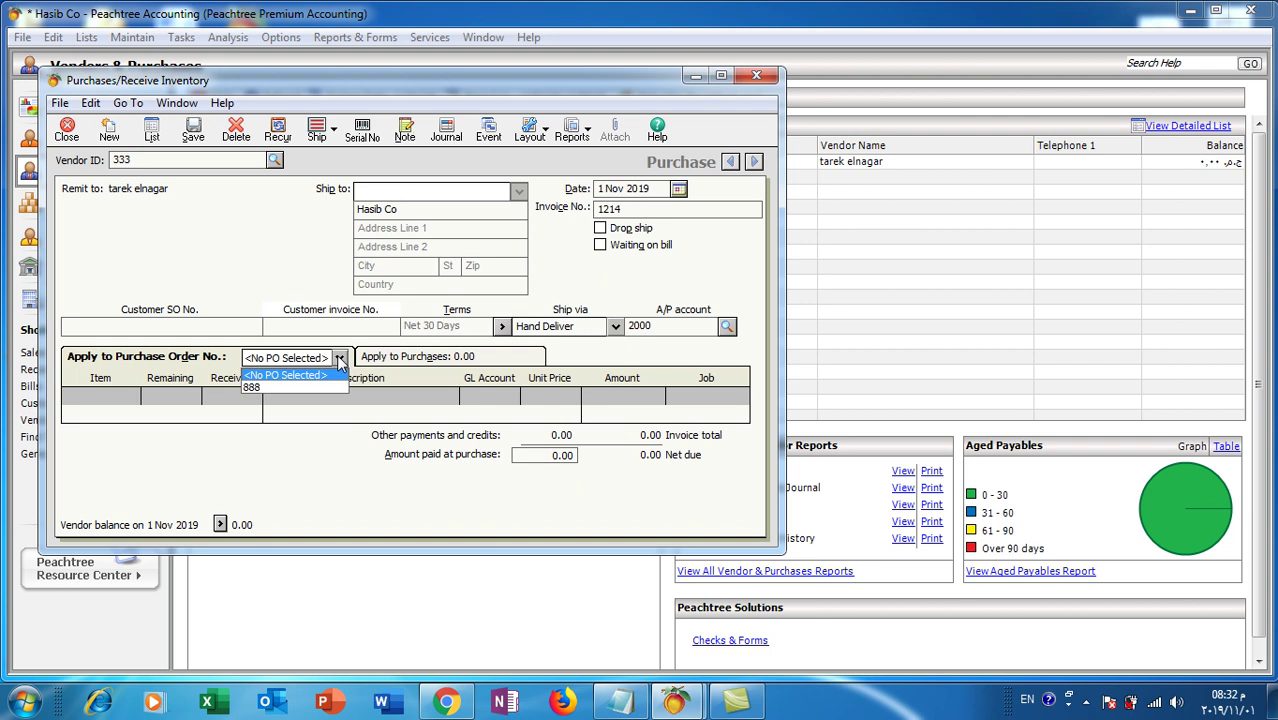
click(294, 388)
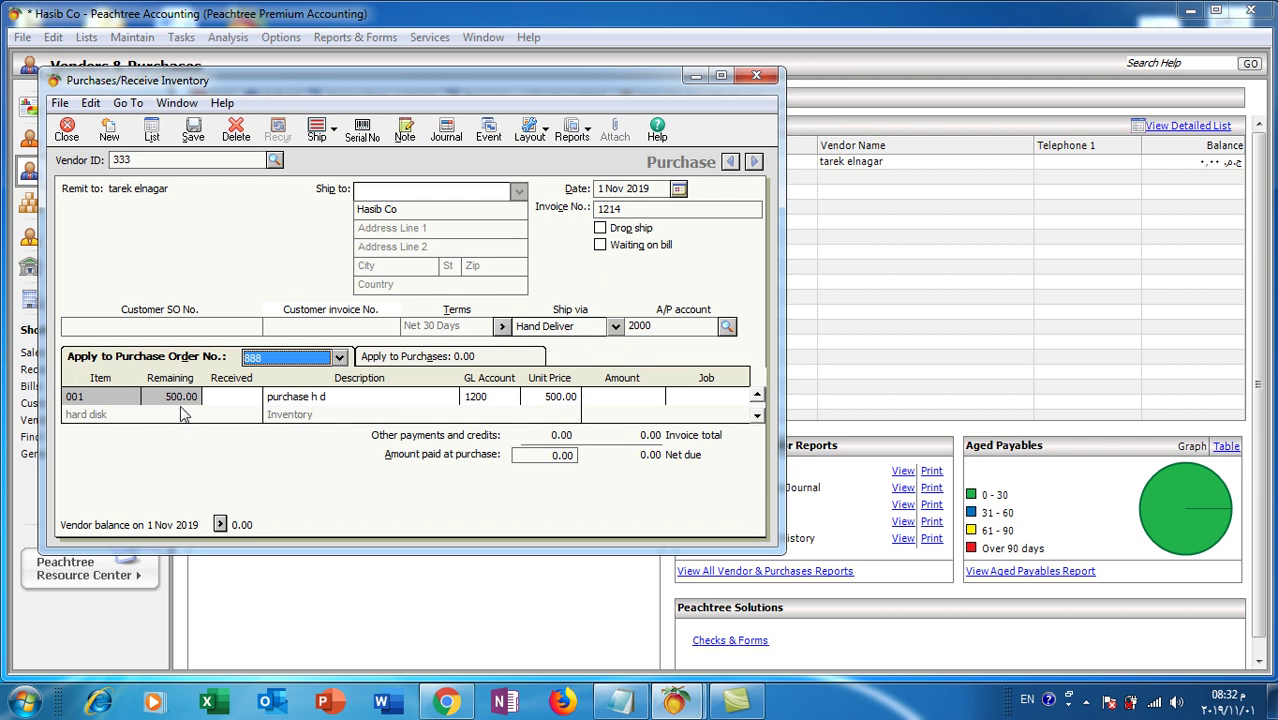
click(237, 397)
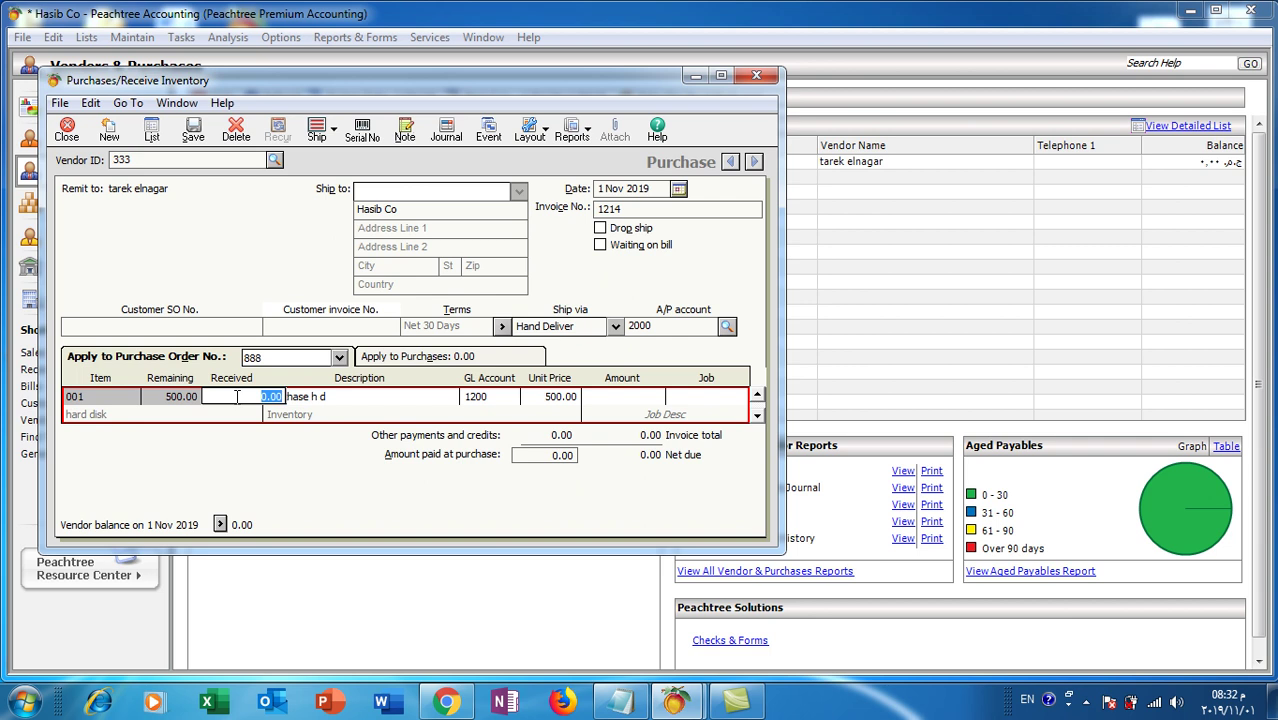
text(50)
click(504, 396)
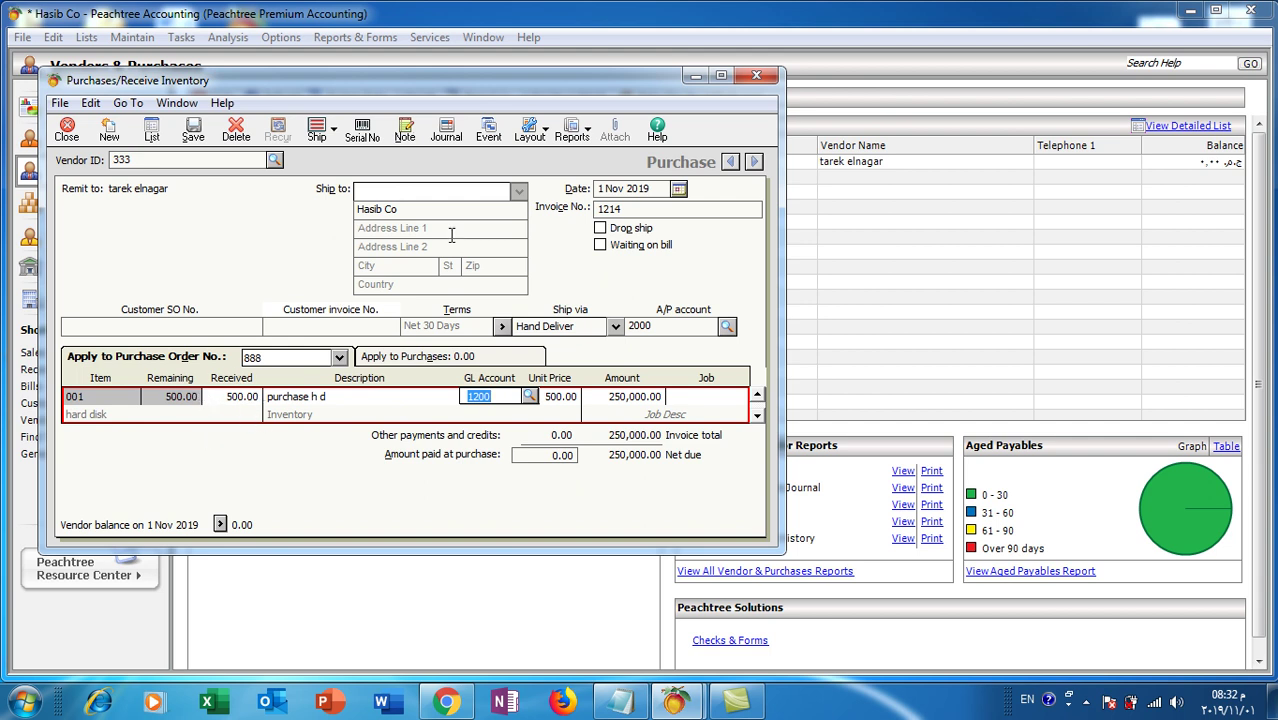
Review the purchases journal behind the bill, and save the bill and close the form.
click(446, 130)
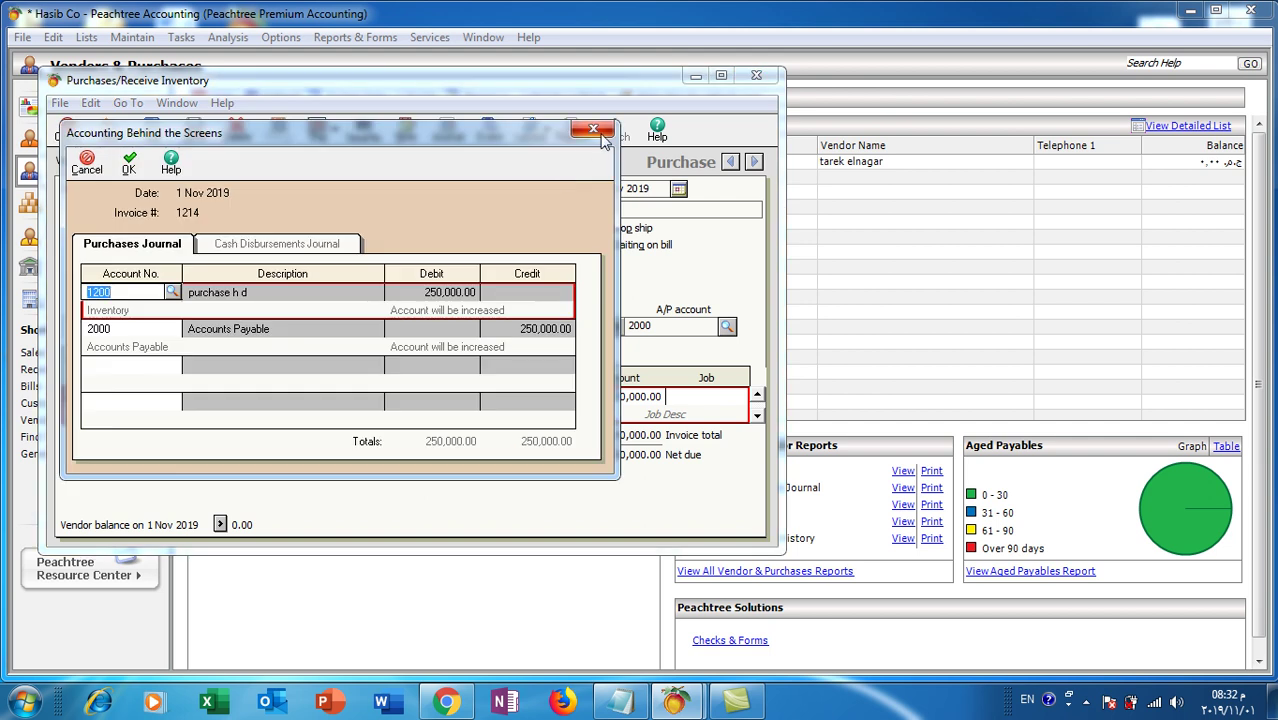
click(598, 128)
click(193, 130)
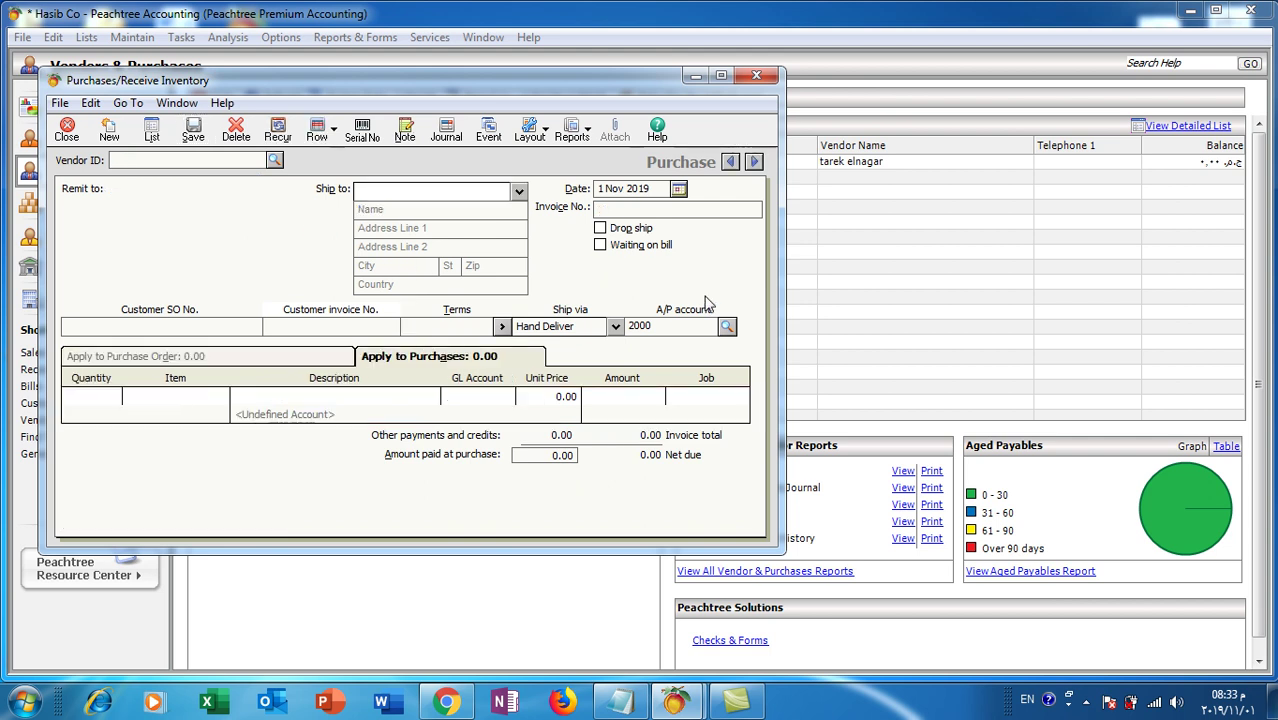
click(758, 78)
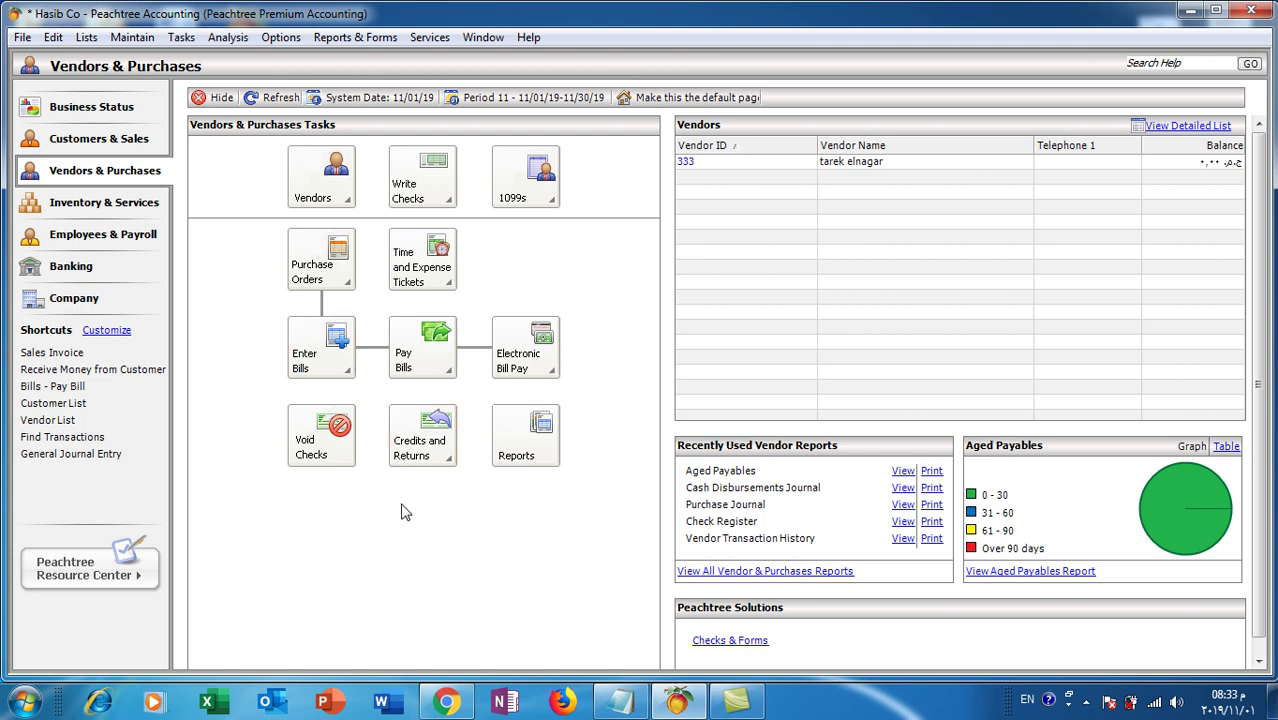
Create a new vendor credit memo for the saved vendor with credit number 2145.
click(420, 447)
click(549, 473)
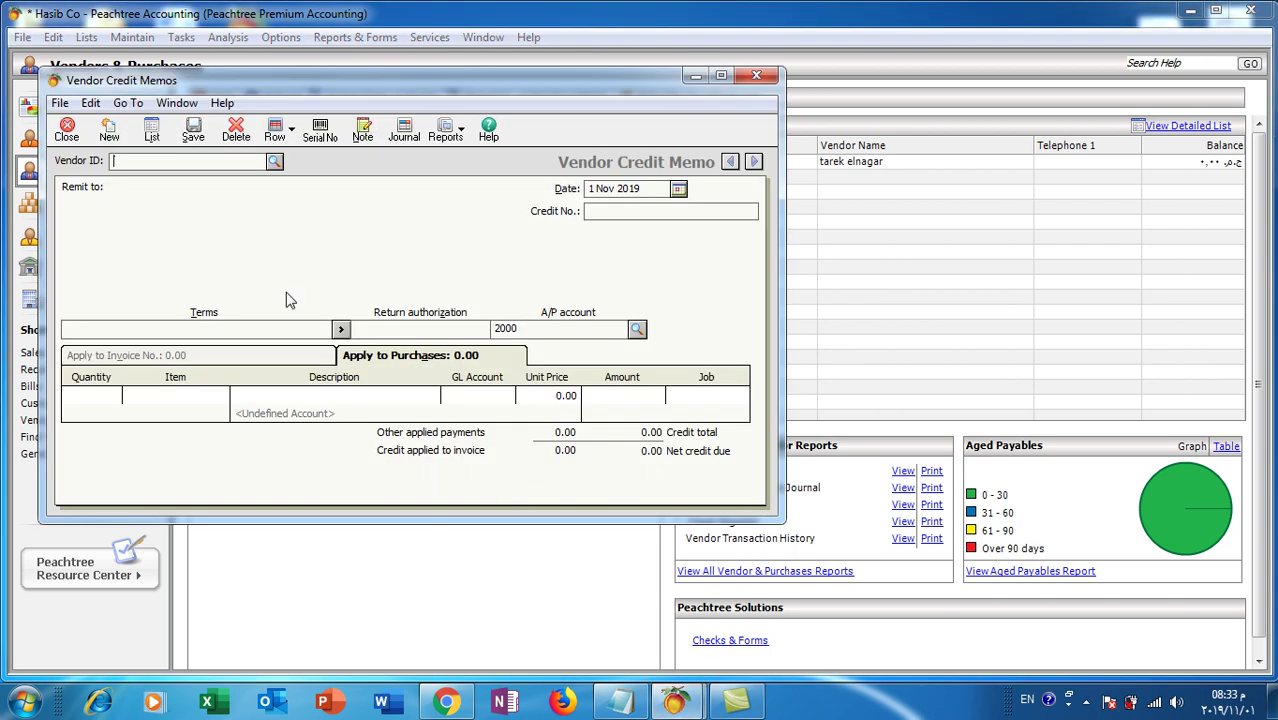
click(274, 162)
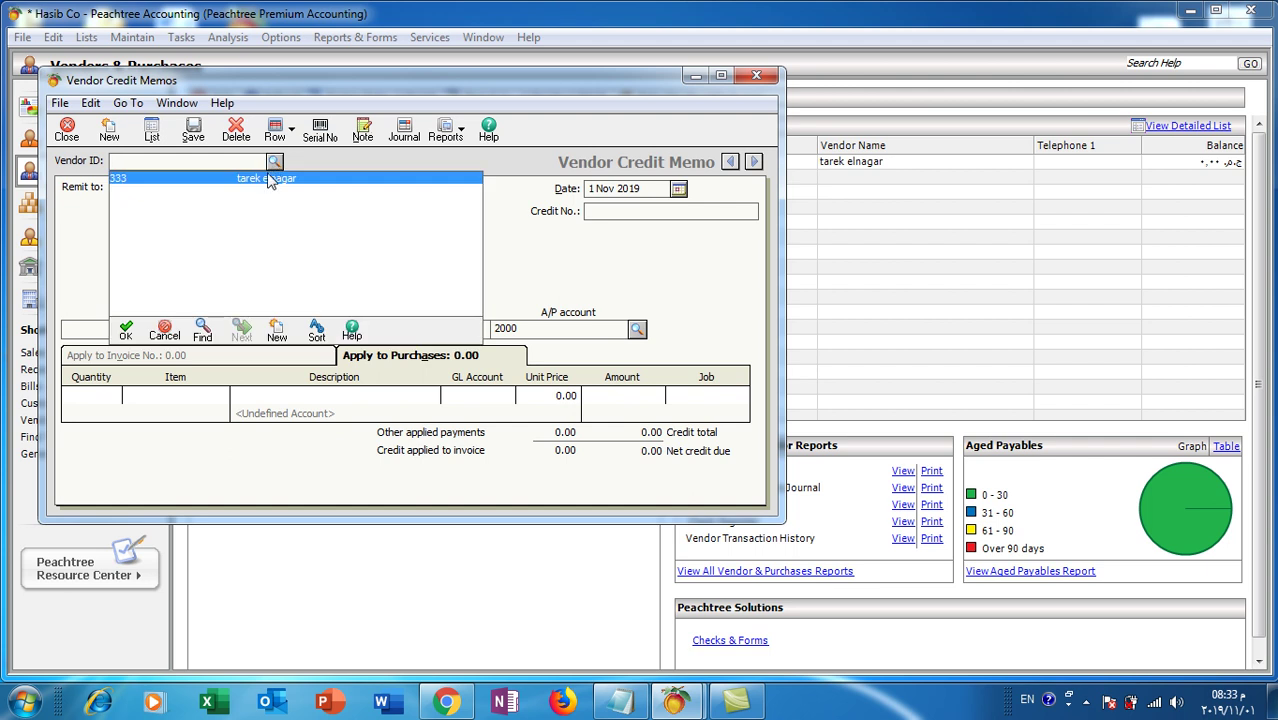
double_click(268, 178)
click(590, 211)
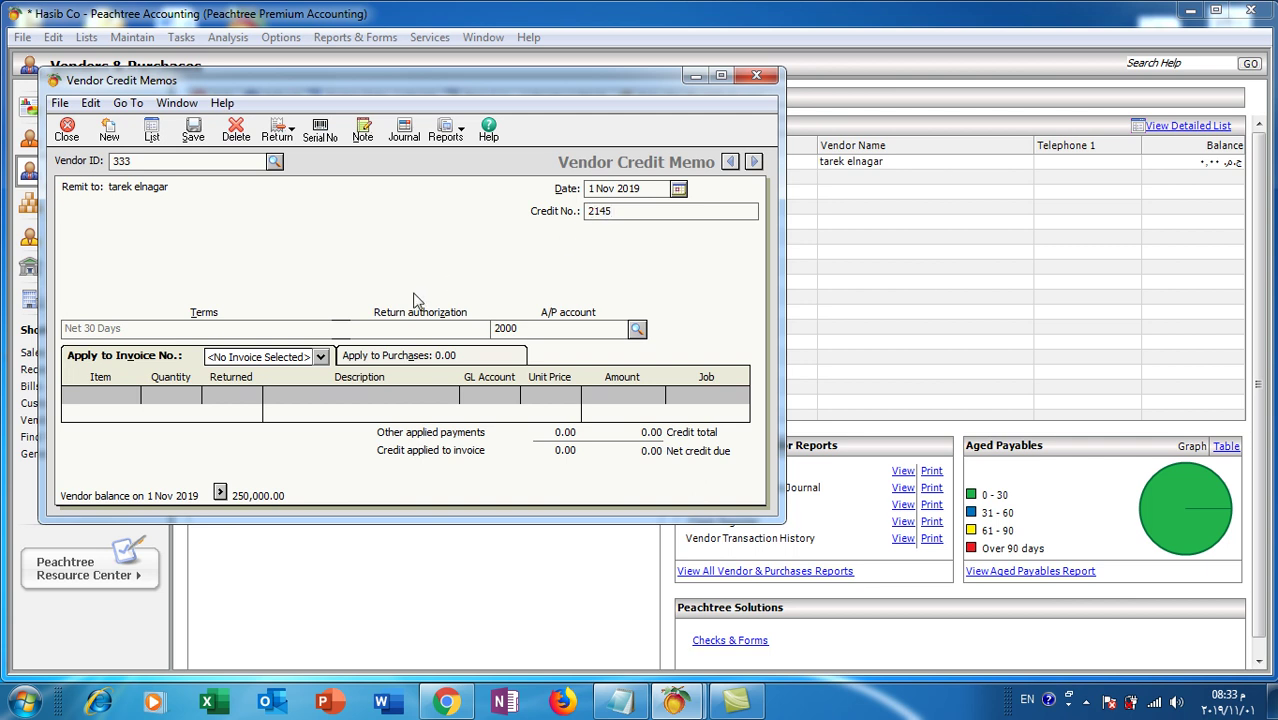
Apply the credit memo to invoice 1214, record 100 hard disks as returned, and save it.
click(318, 357)
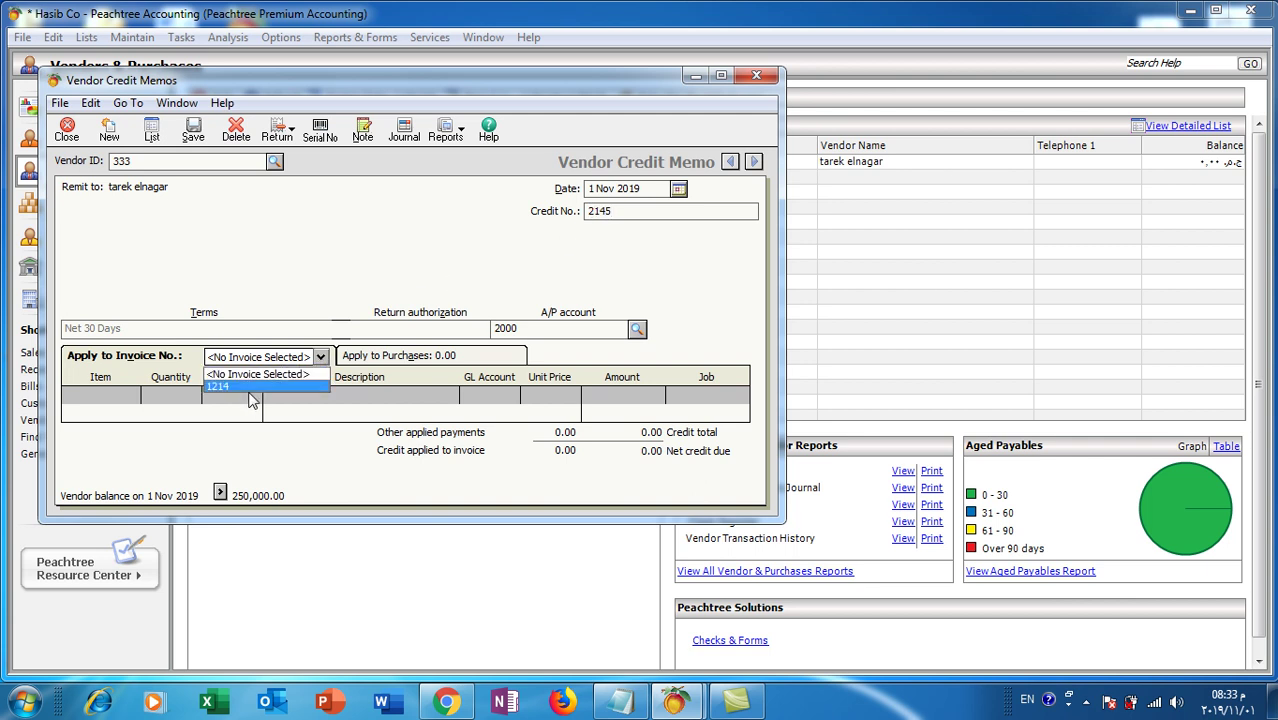
click(250, 387)
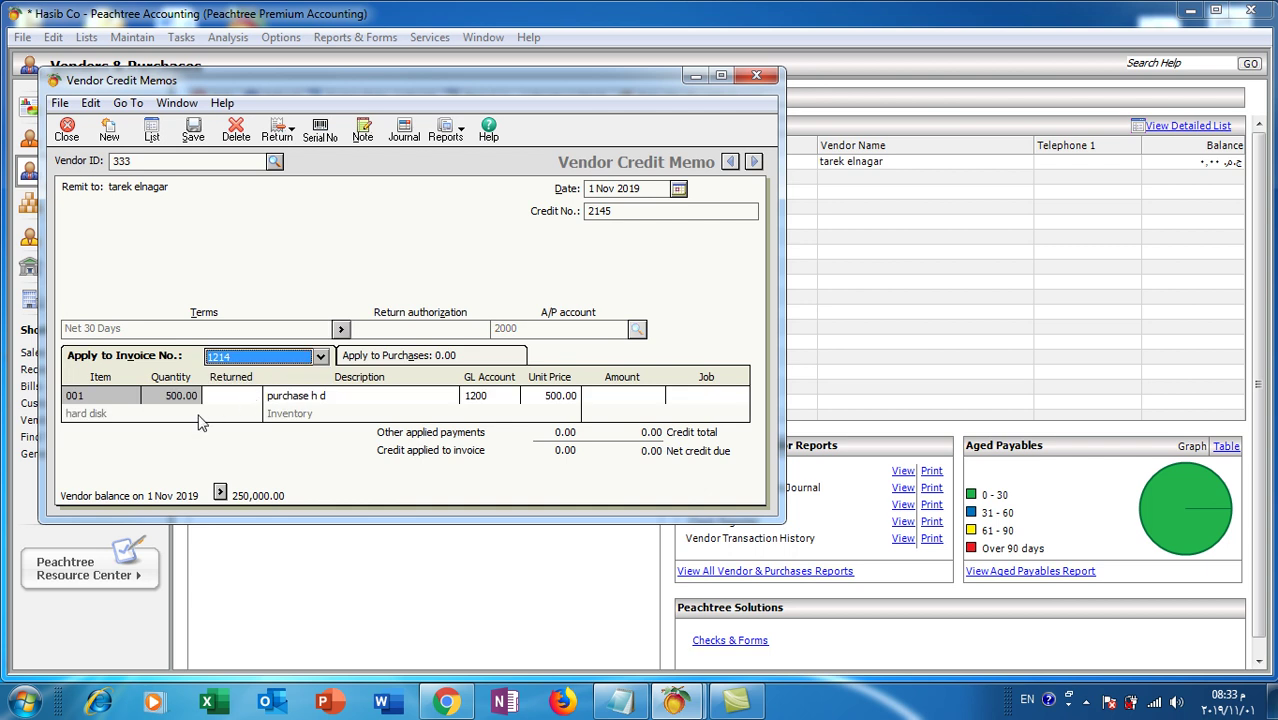
click(232, 396)
text(100.00)
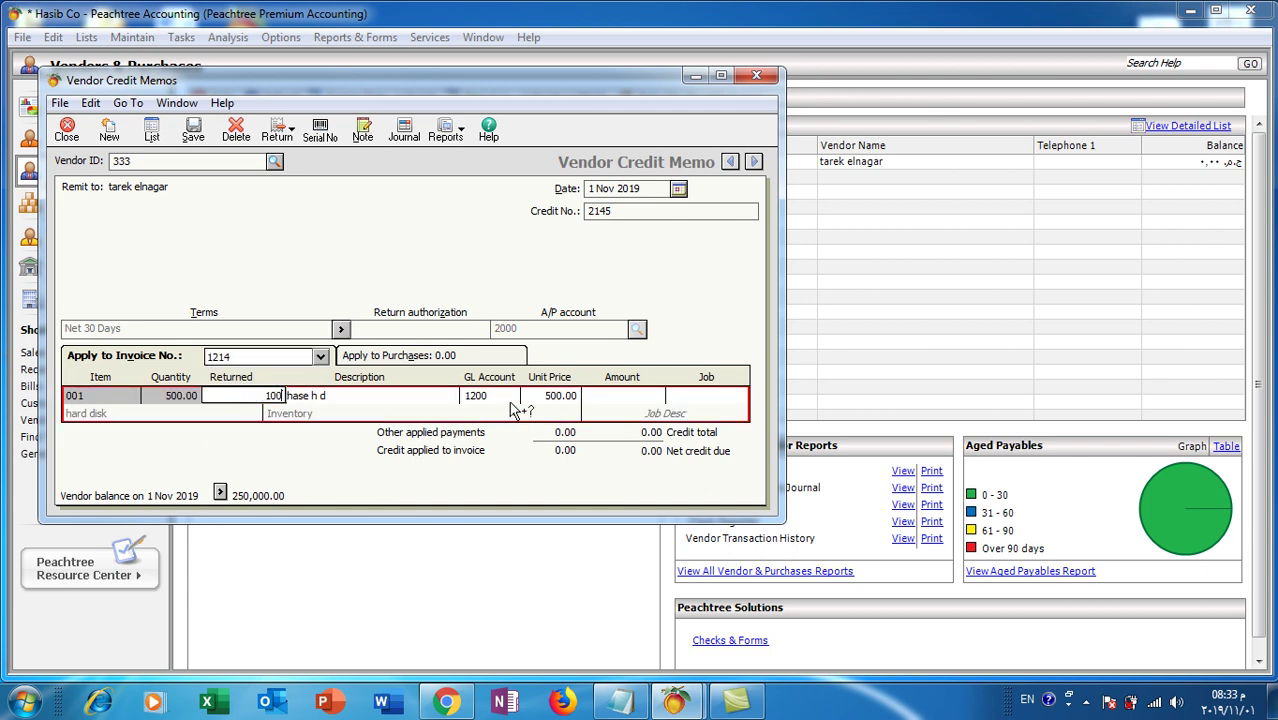
click(510, 397)
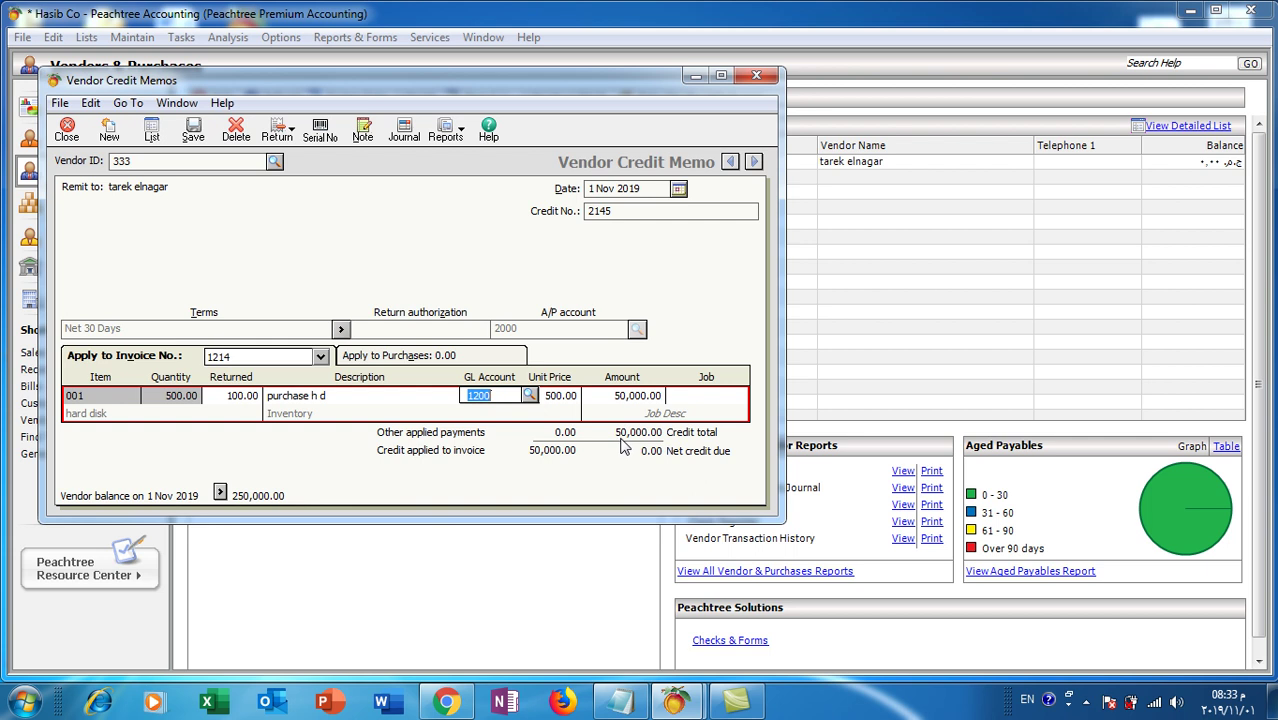
click(193, 130)
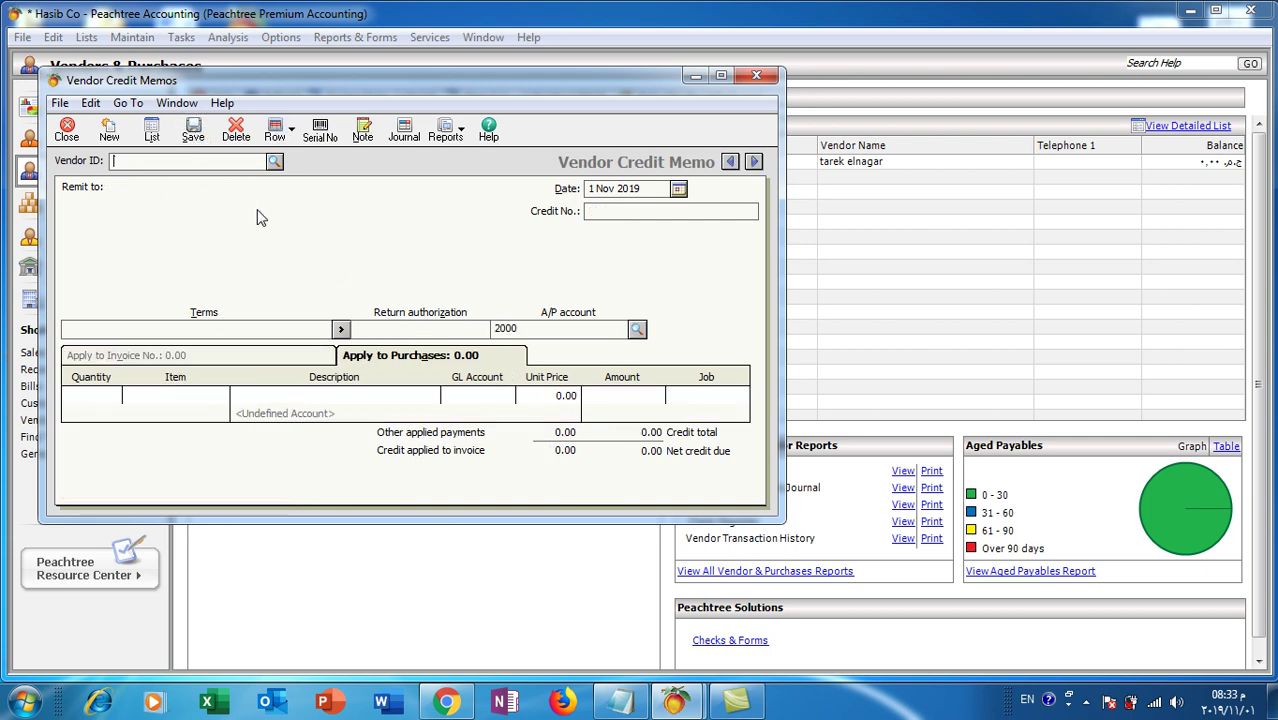
Close the vendor credit memo form and refresh the vendor balances.
click(67, 130)
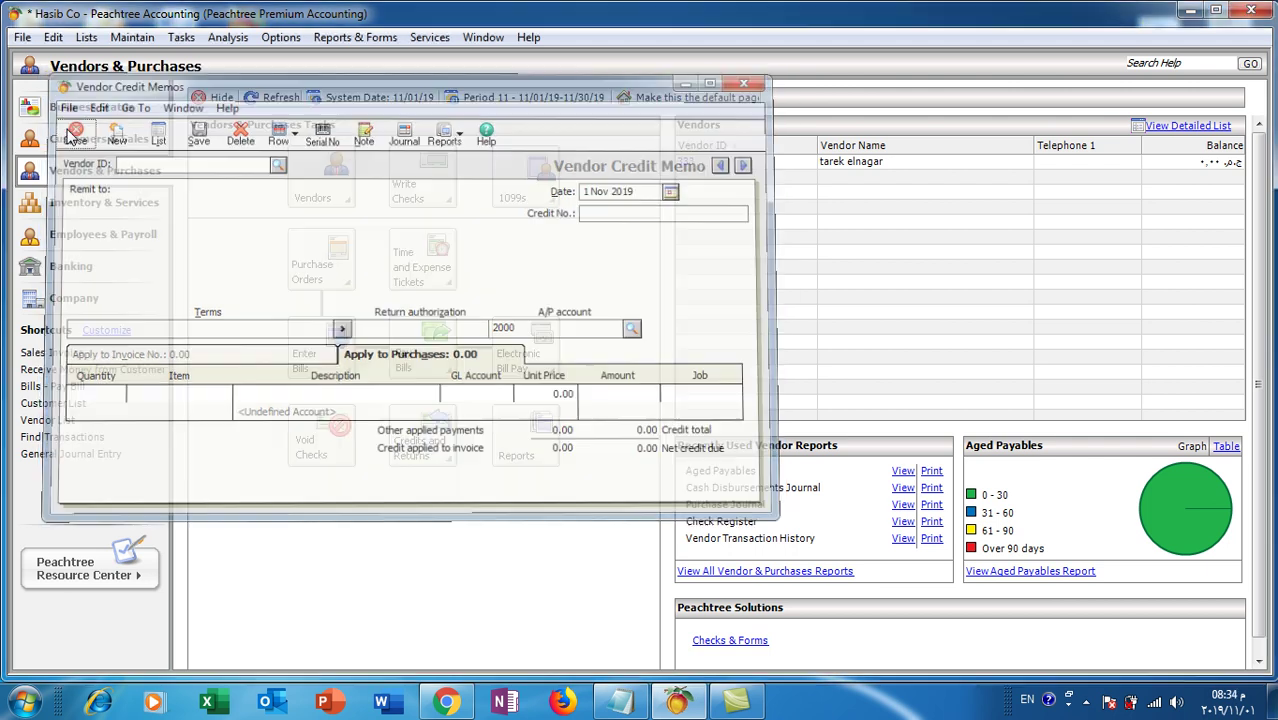
click(285, 99)
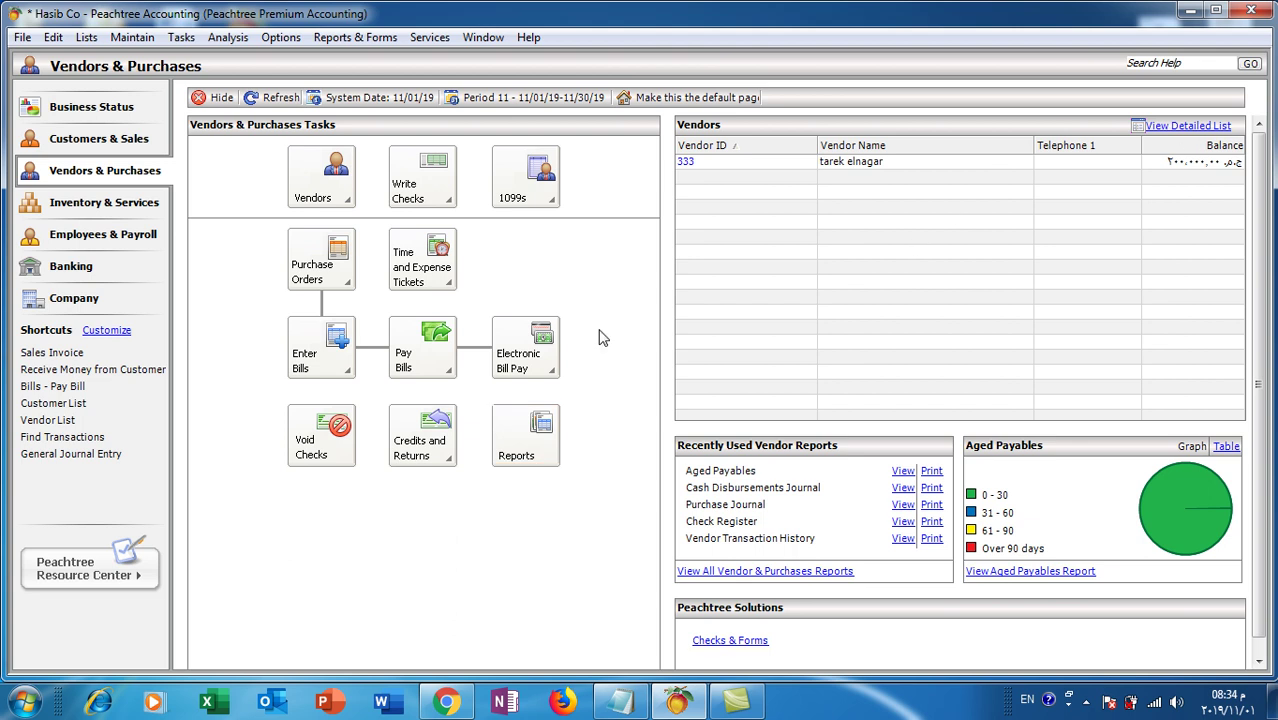
Start a new bill payment from the Cash on Hand account for the saved vendor.
click(424, 362)
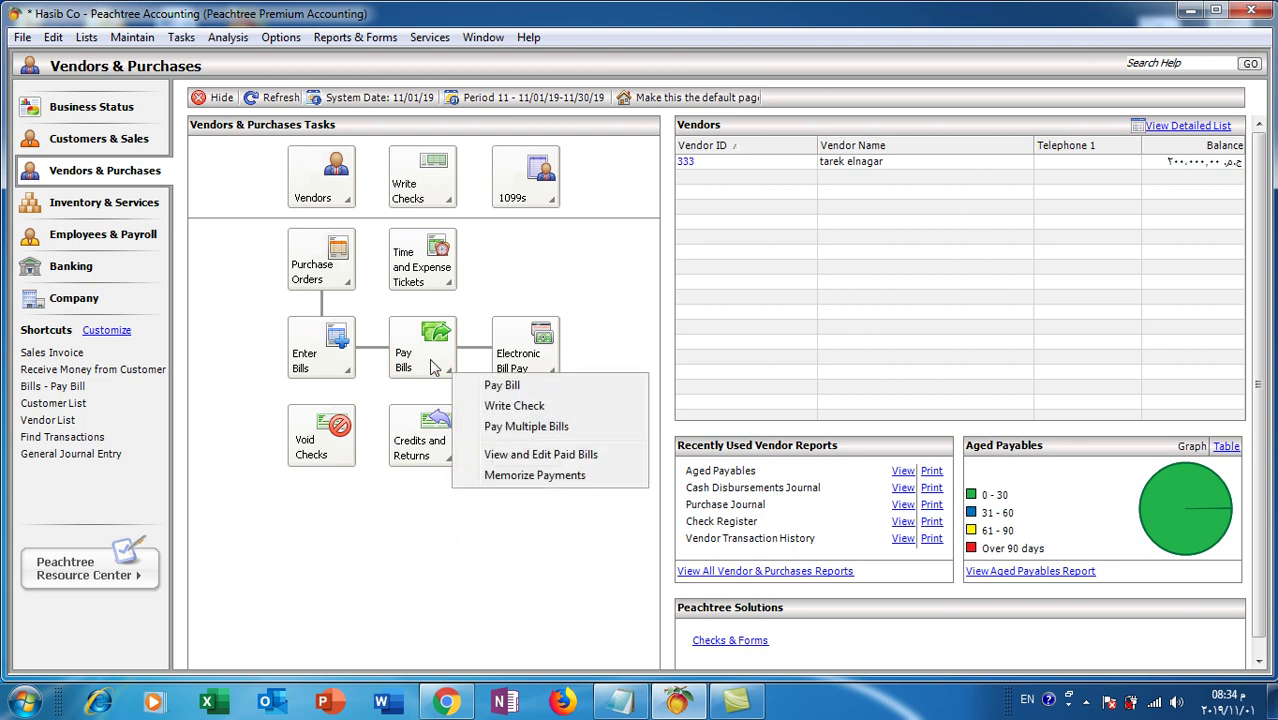
click(500, 386)
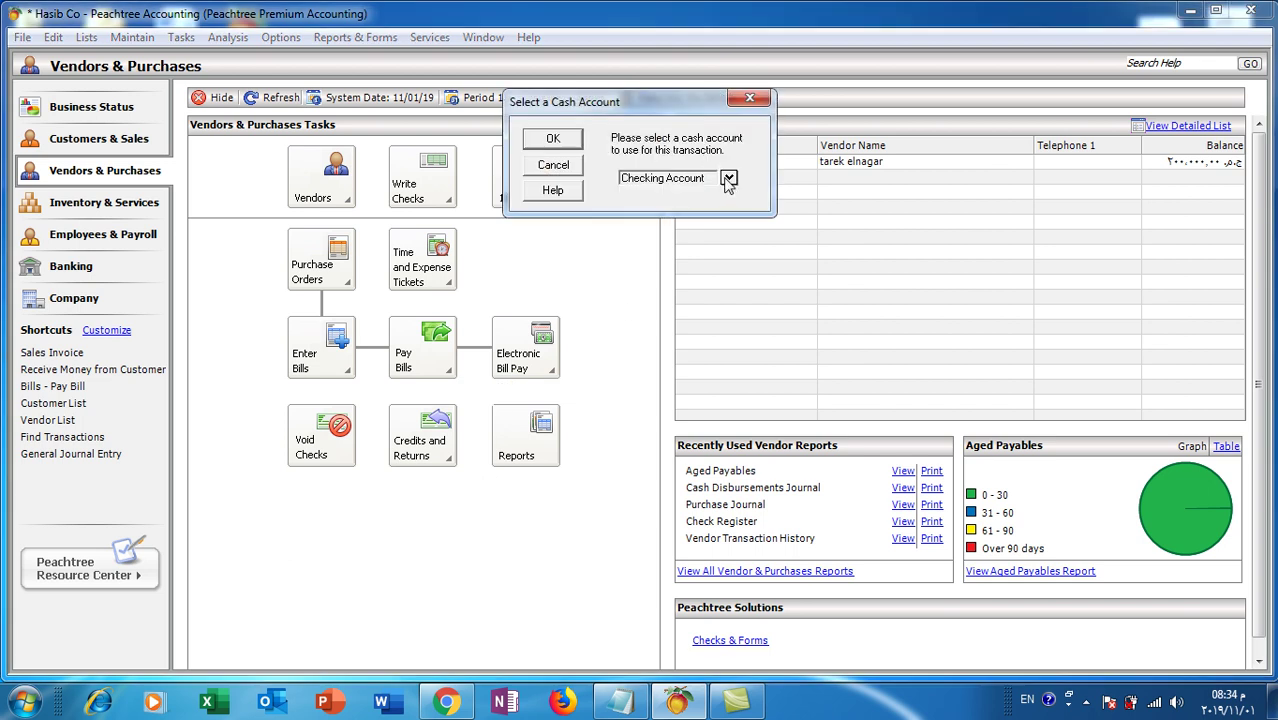
click(729, 179)
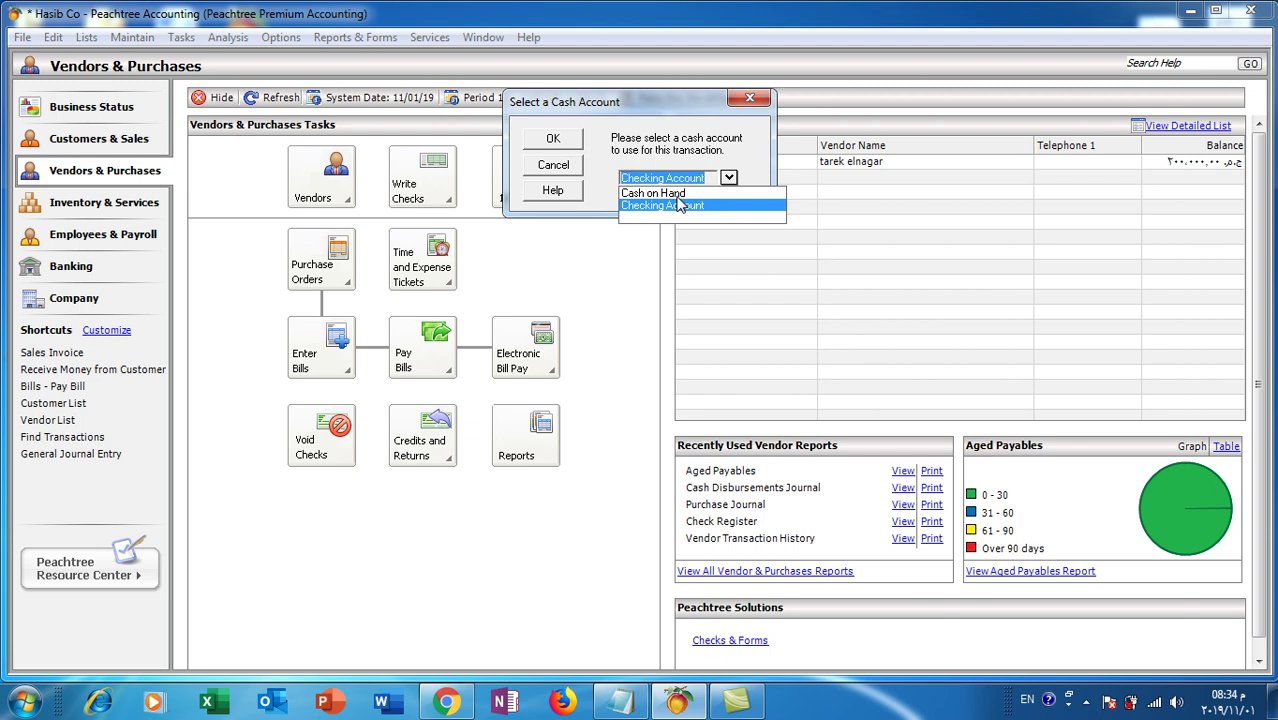
click(553, 138)
click(553, 164)
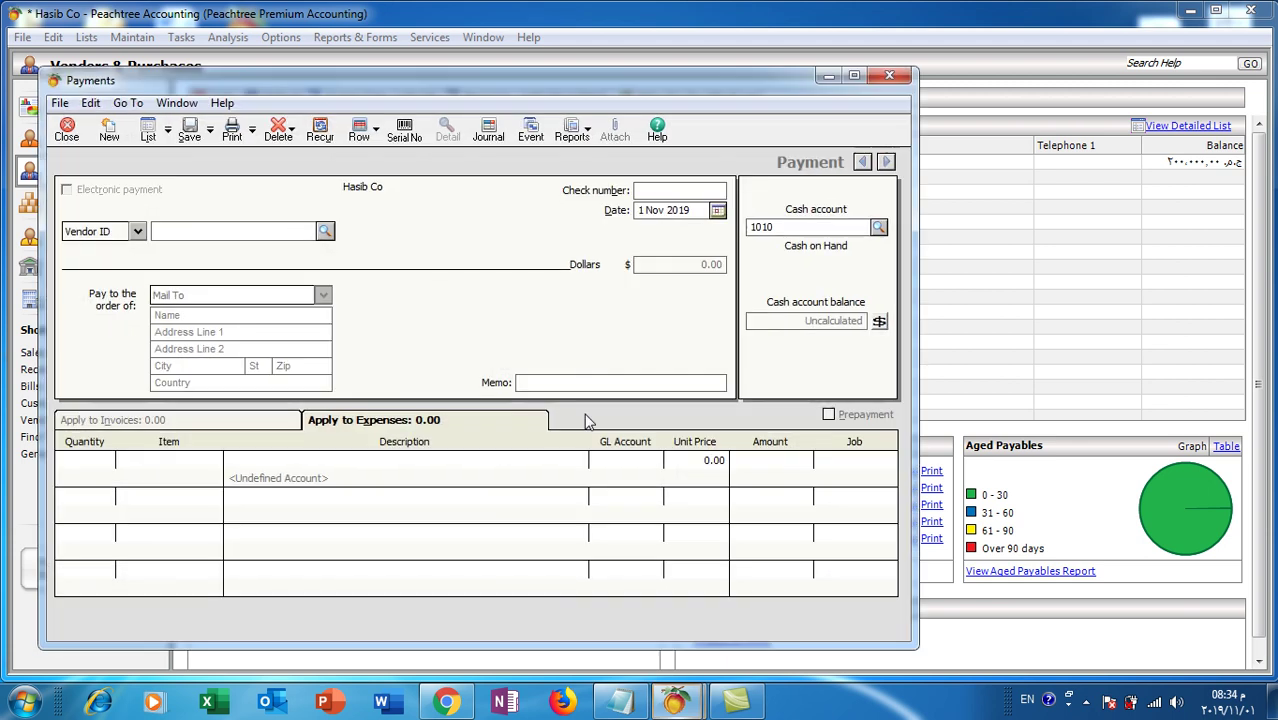
click(325, 232)
double_click(325, 248)
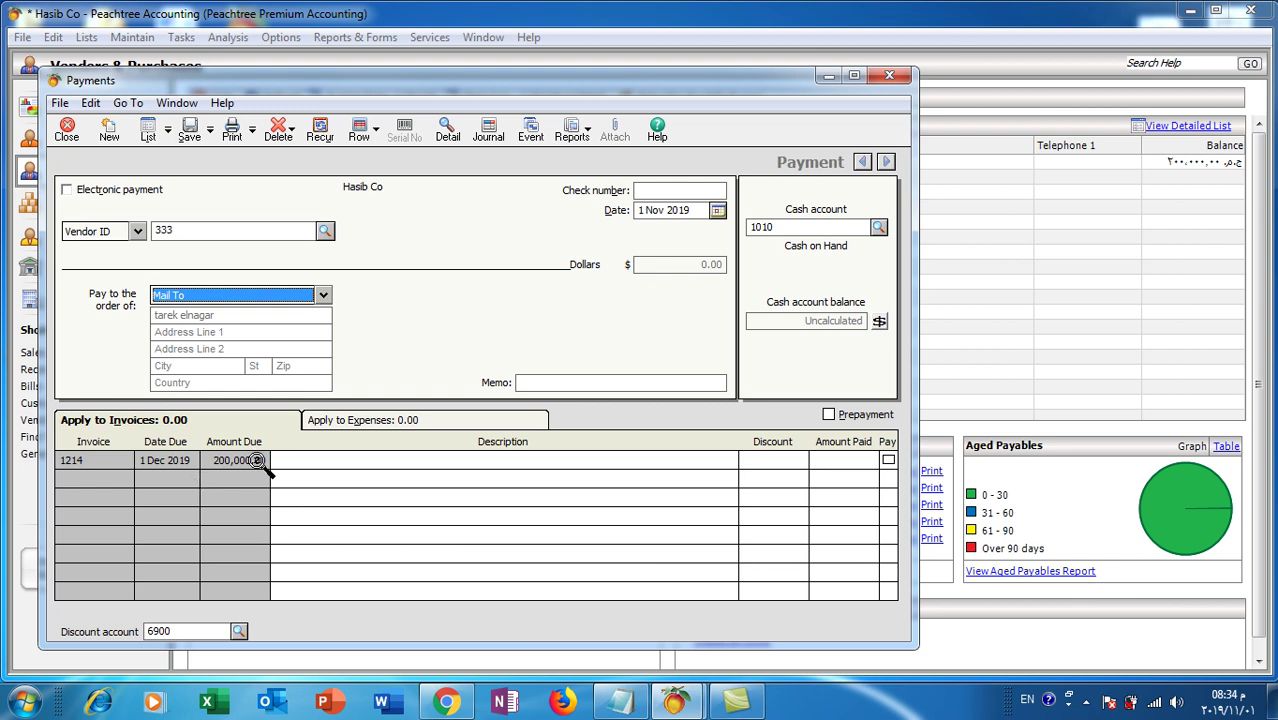
Pay invoice 1214 in full, save and close the payment, and refresh the vendor balances.
click(888, 460)
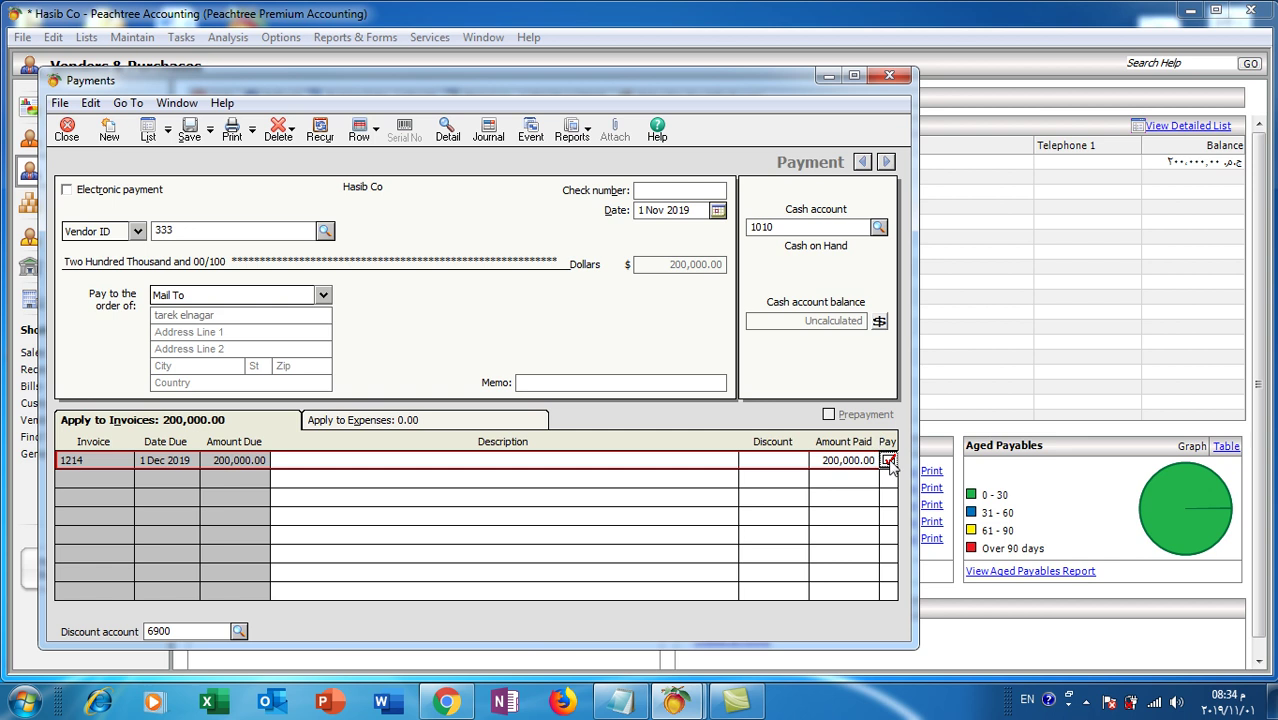
click(888, 464)
click(840, 459)
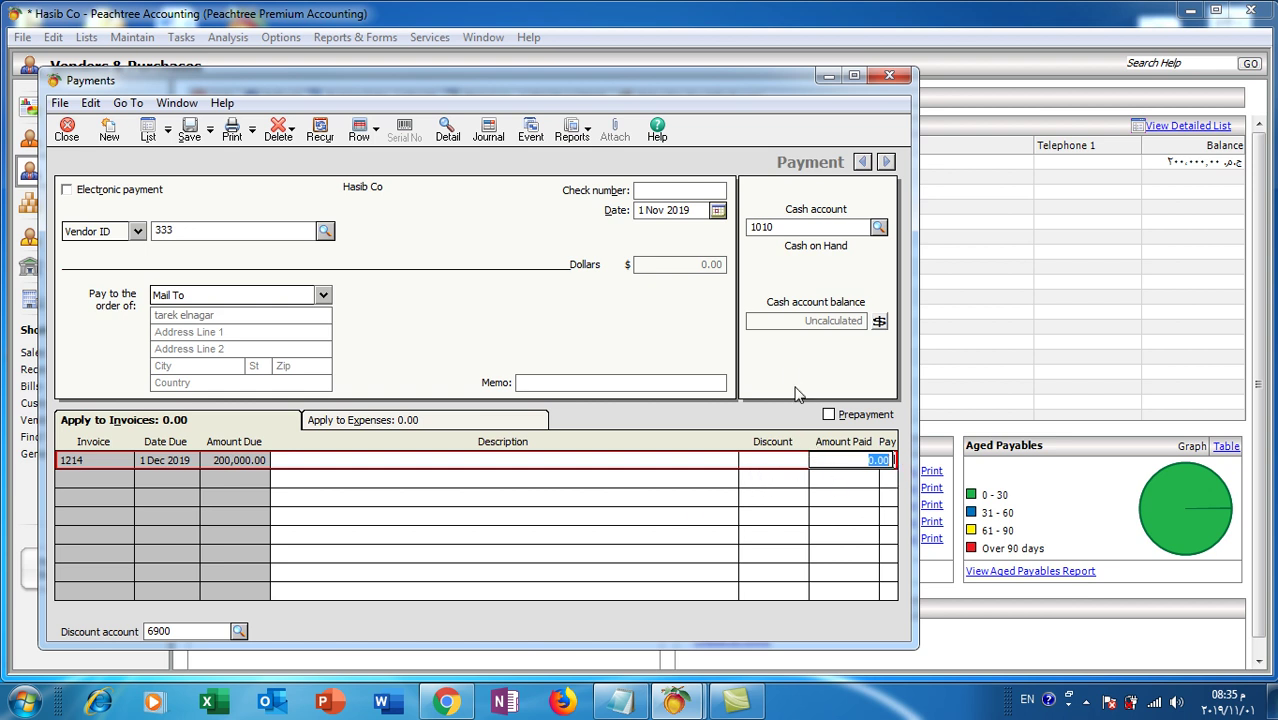
click(888, 461)
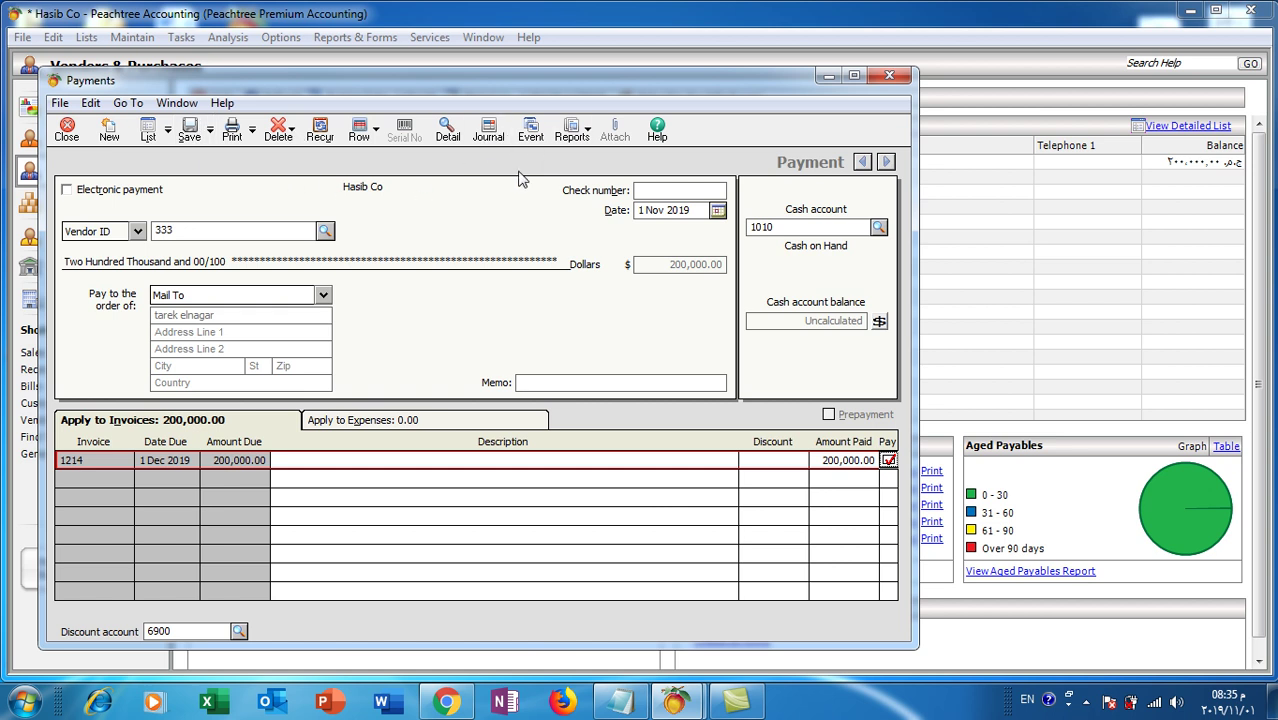
click(198, 135)
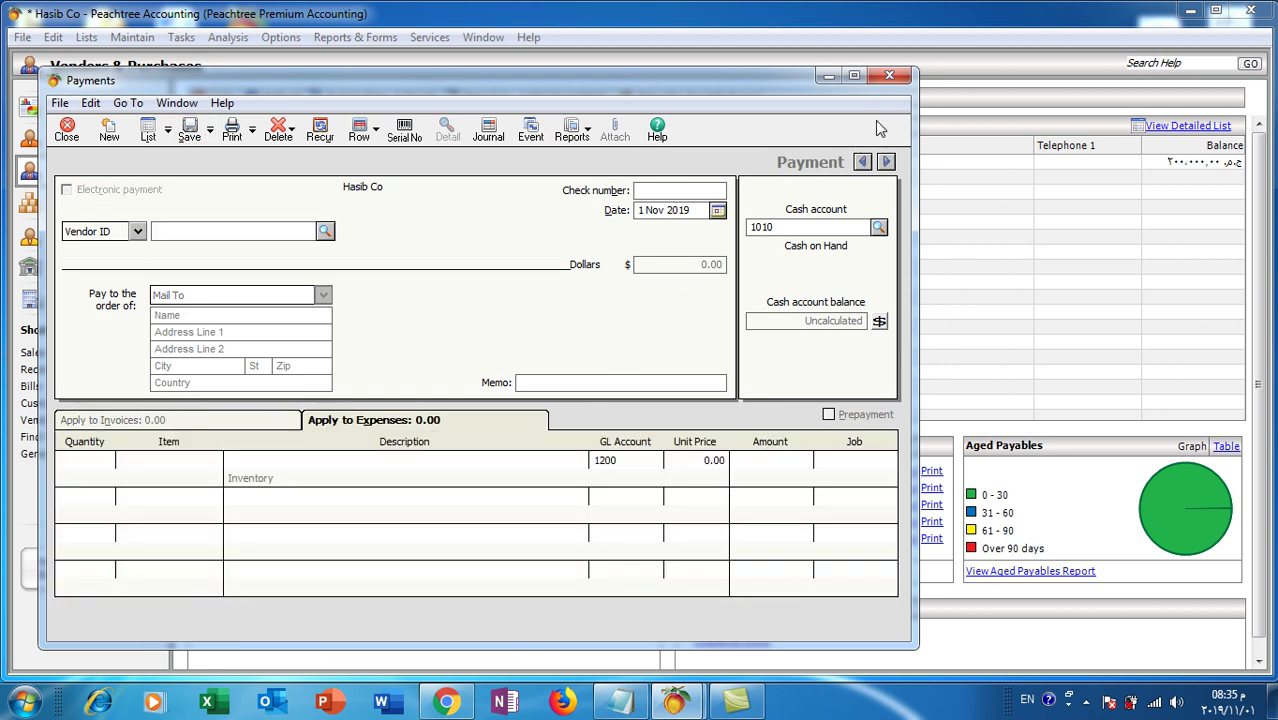
click(889, 75)
click(282, 98)
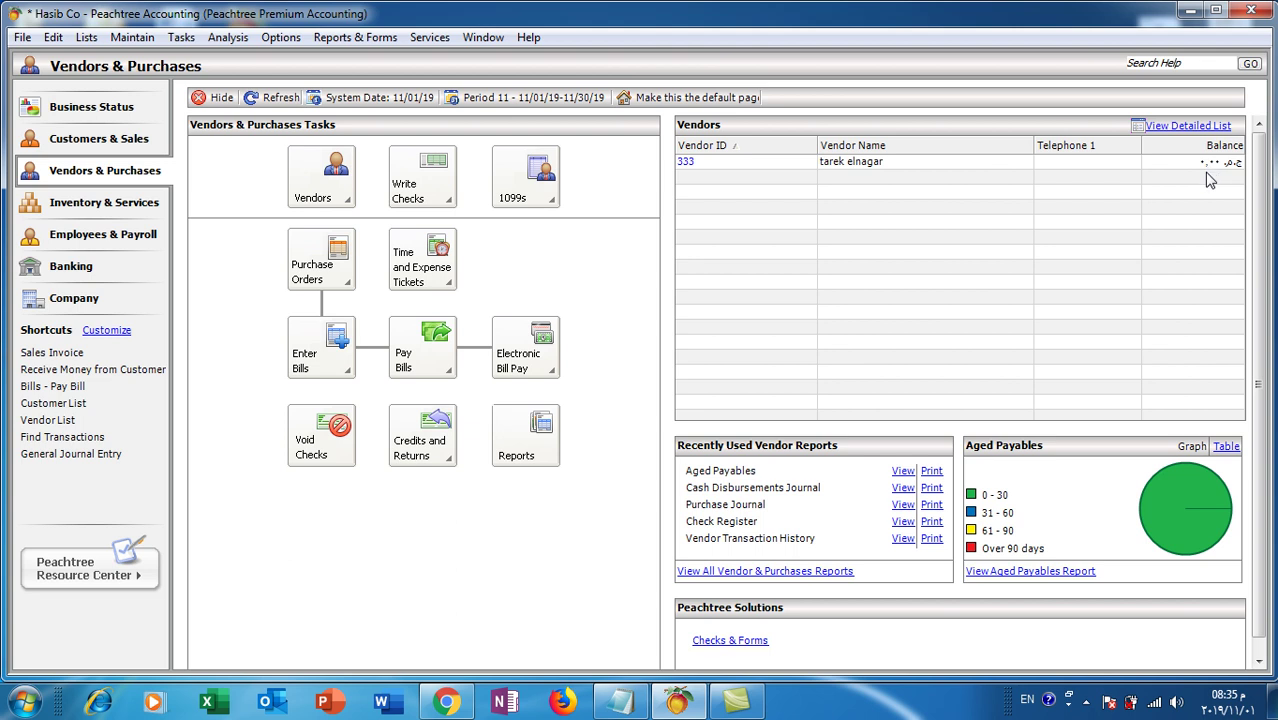
Review the Purchase Journal report under Accounts Payable, and close the report and the report selection.
click(517, 443)
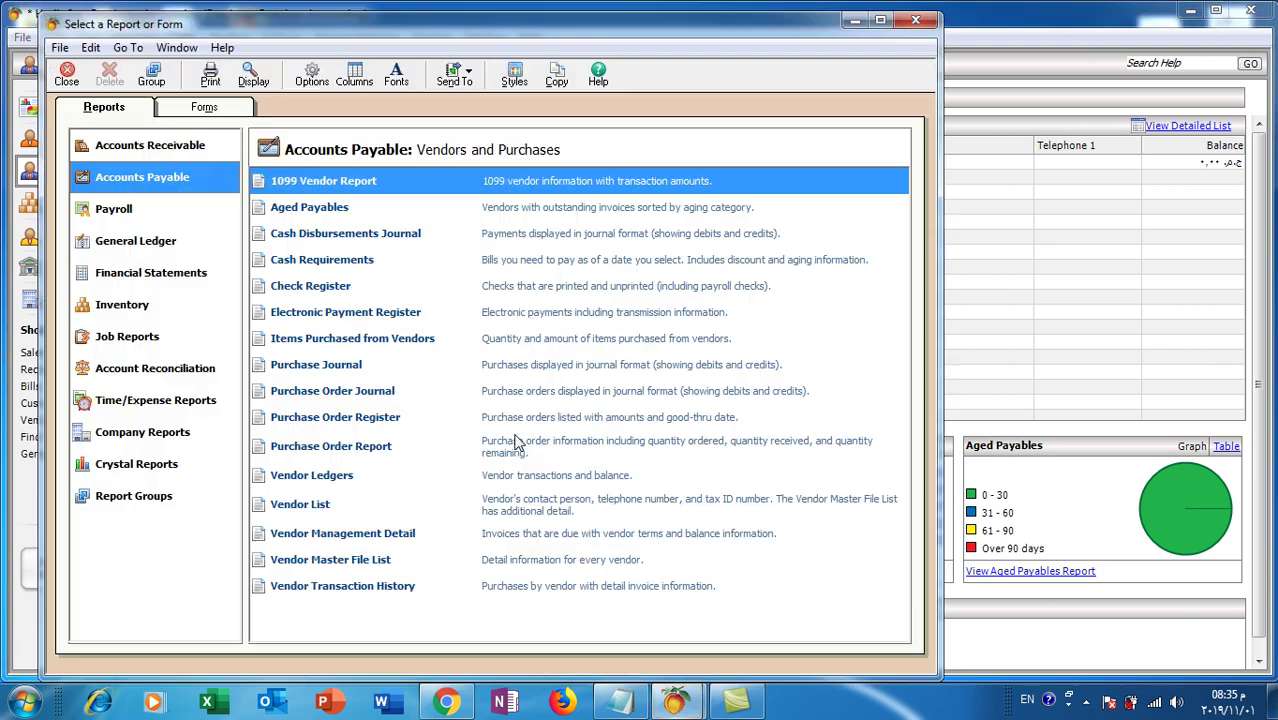
click(307, 372)
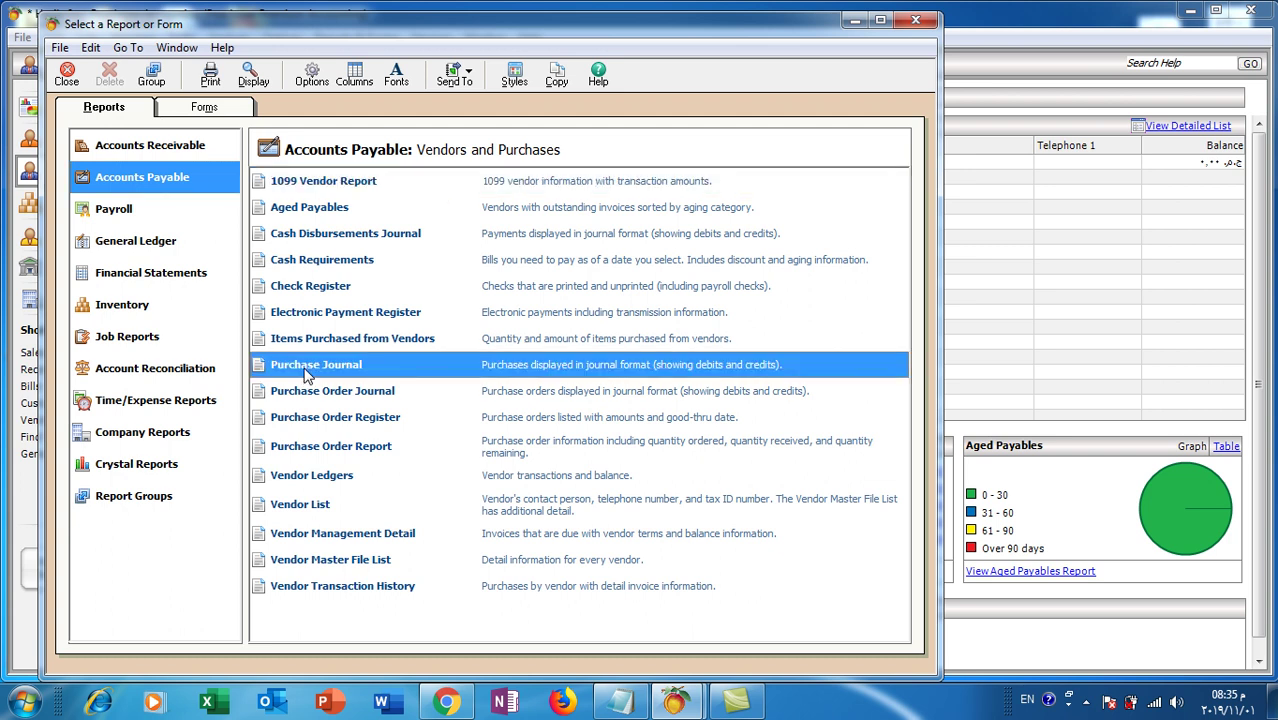
double_click(307, 368)
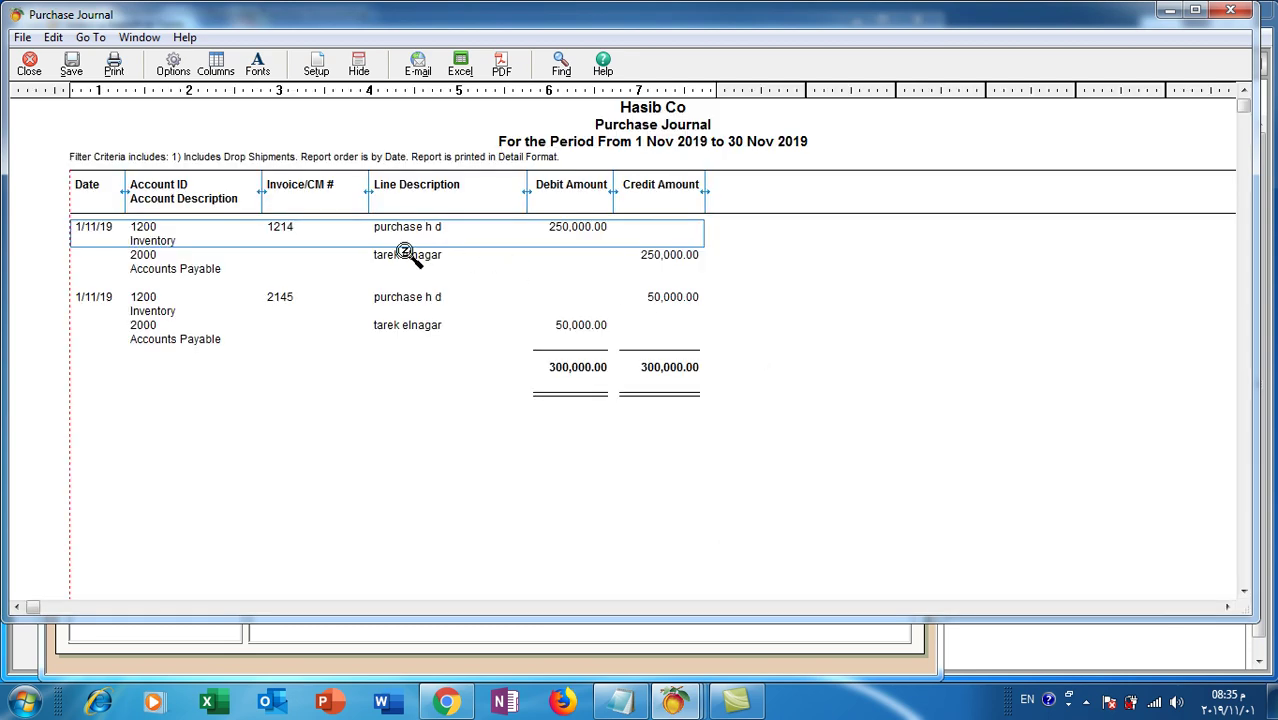
click(1230, 11)
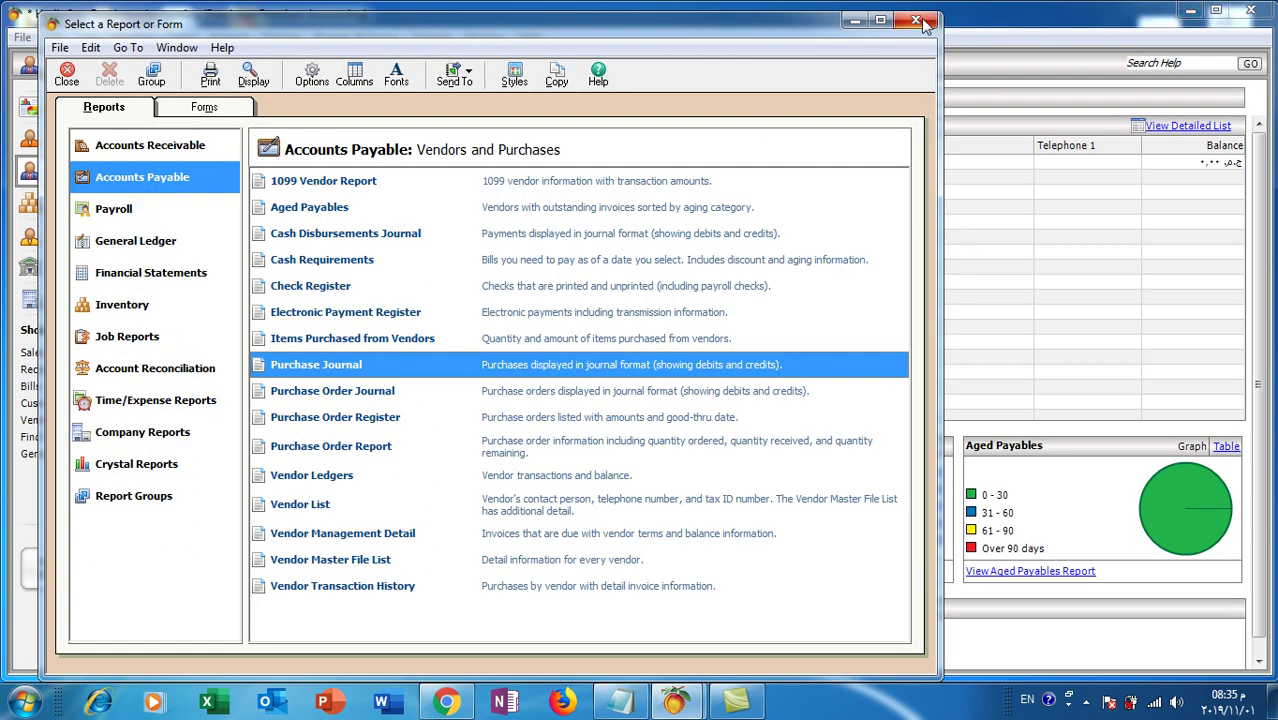
click(928, 22)
Create a new sales order for the saved customer with SO number 545.
click(95, 140)
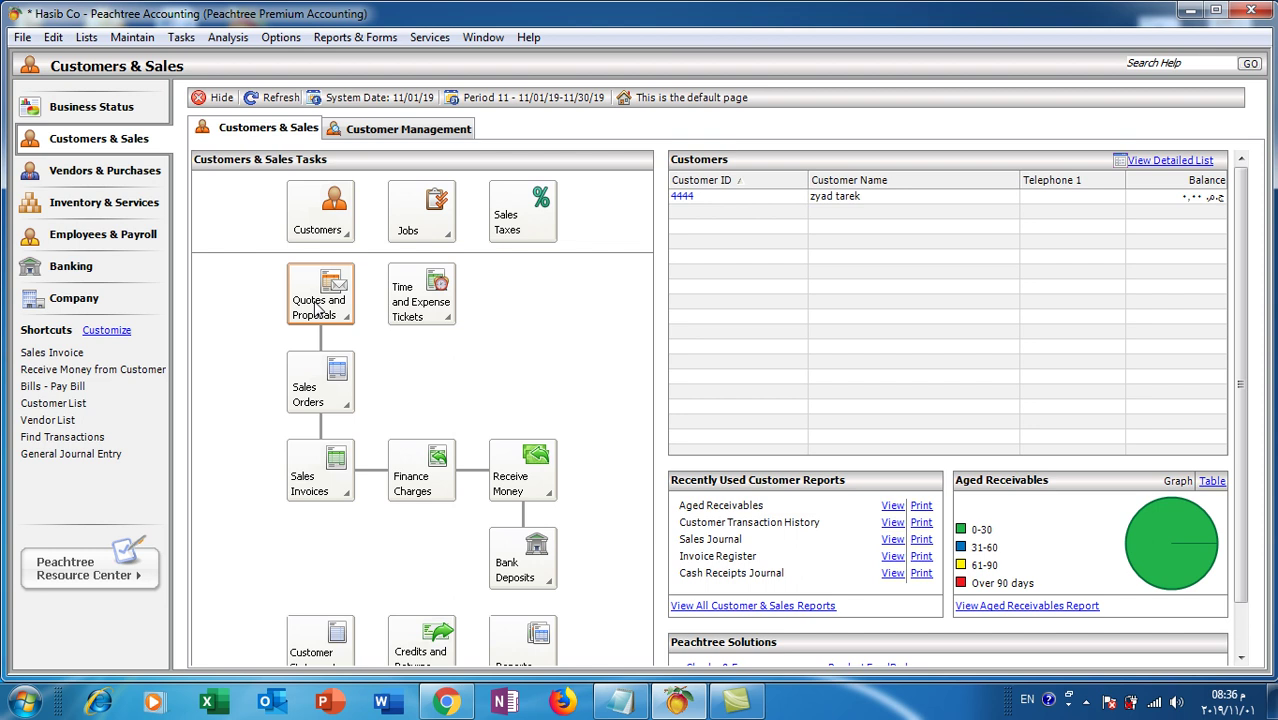
click(325, 405)
click(390, 428)
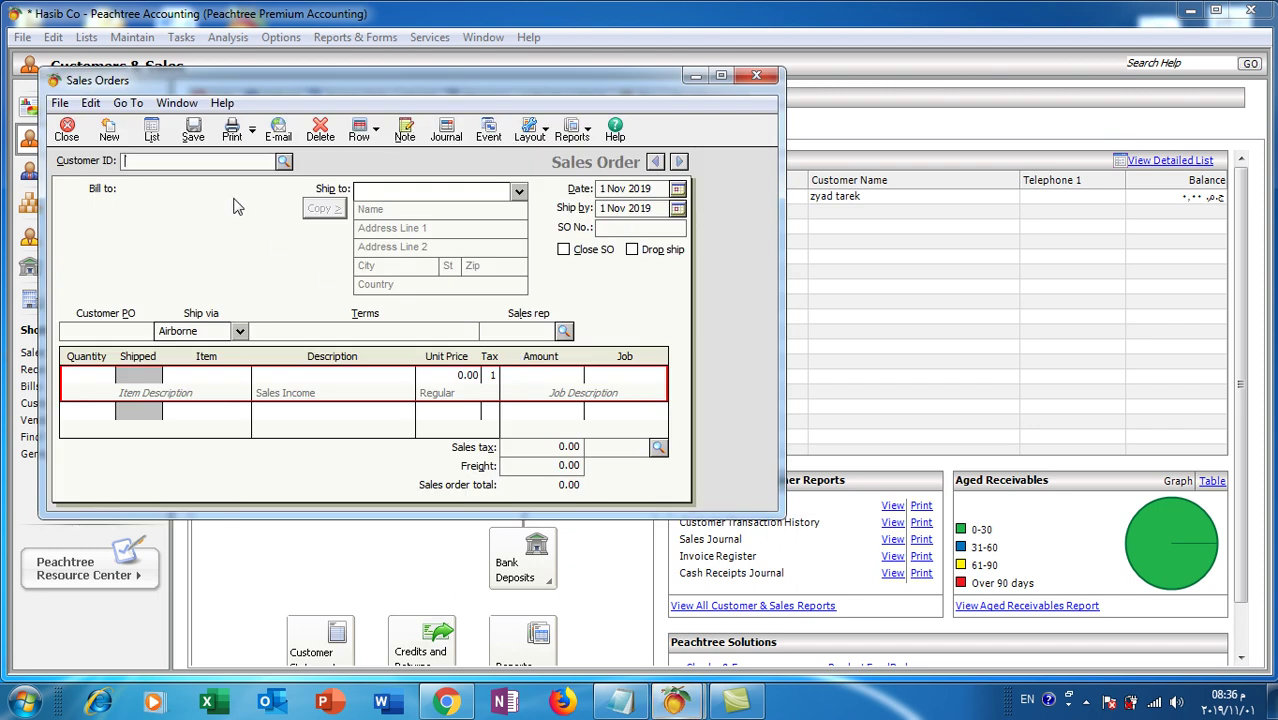
click(284, 162)
click(275, 188)
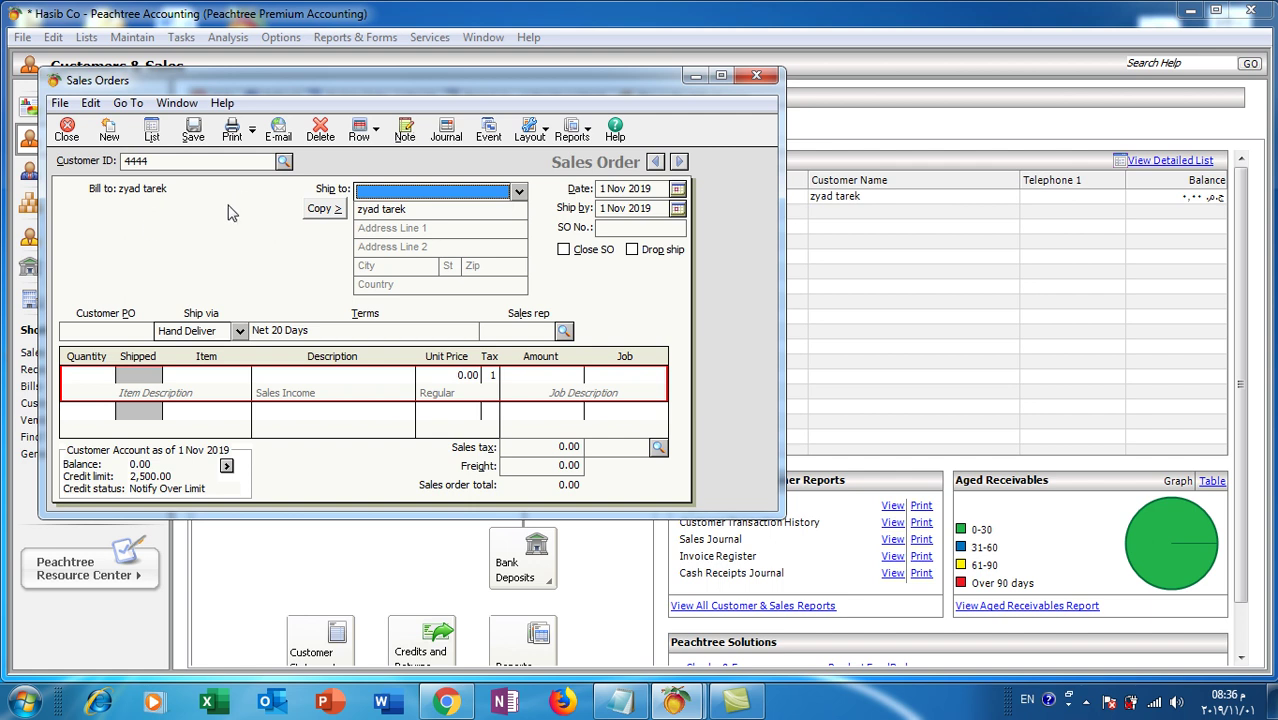
click(628, 228)
text(545)
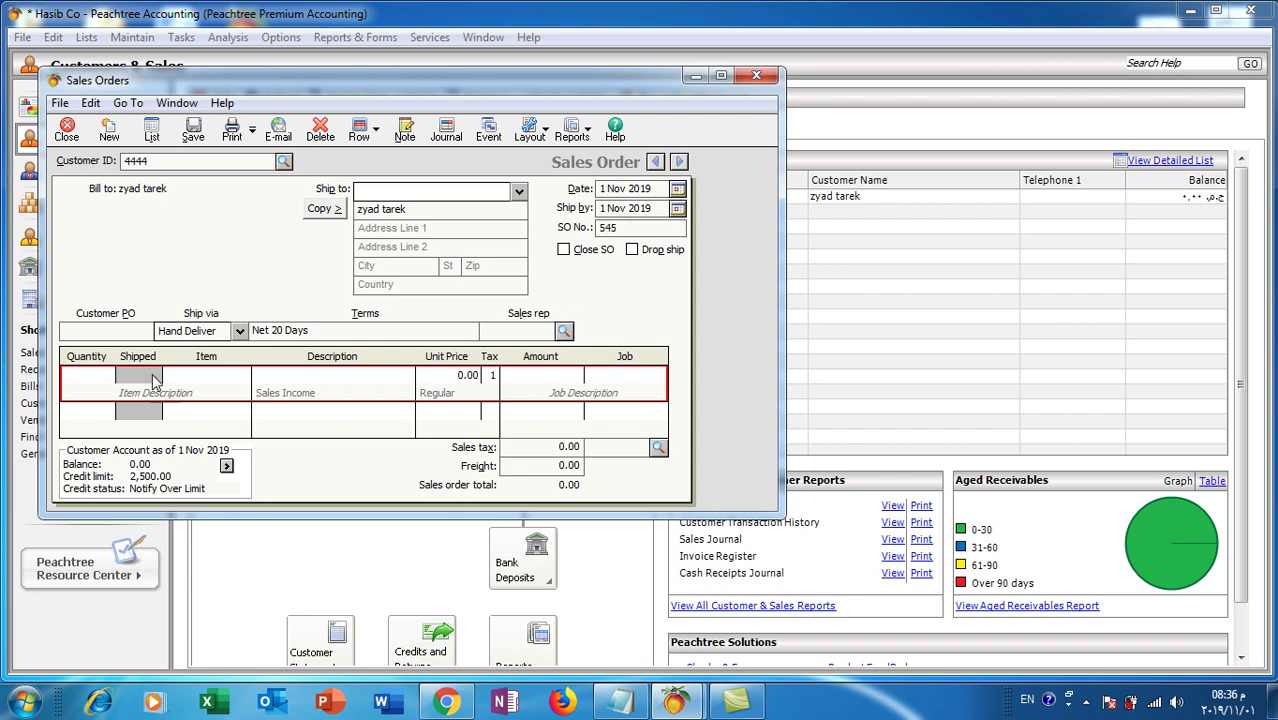
Add item 001, hard disk, to the sales order with a quantity of 300 and check its price levels.
click(101, 375)
click(181, 375)
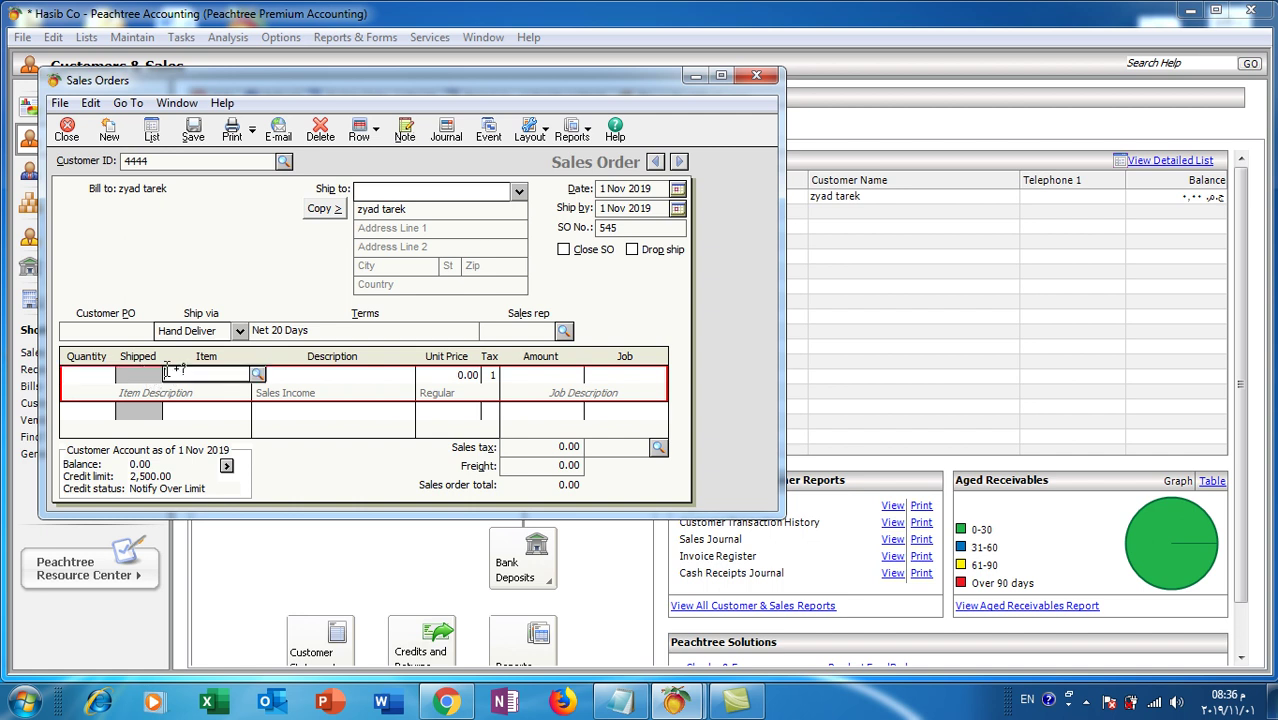
click(258, 375)
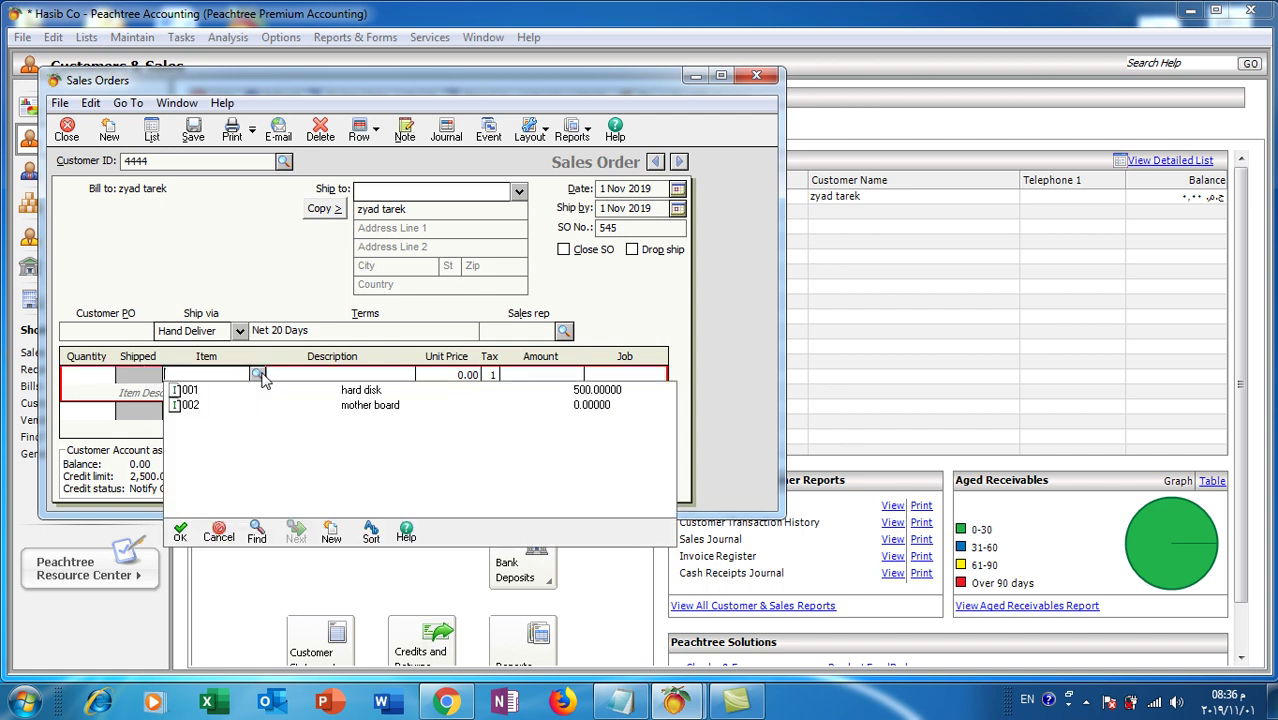
click(205, 392)
click(101, 374)
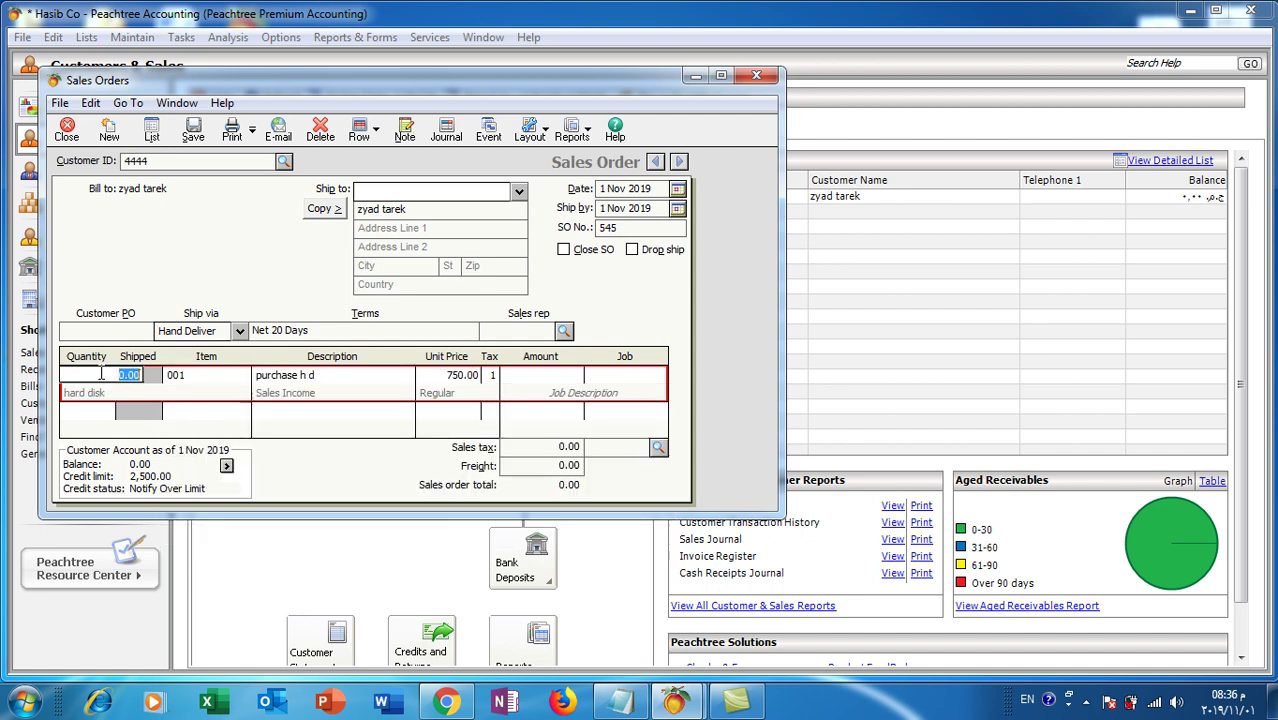
text(300)
click(449, 375)
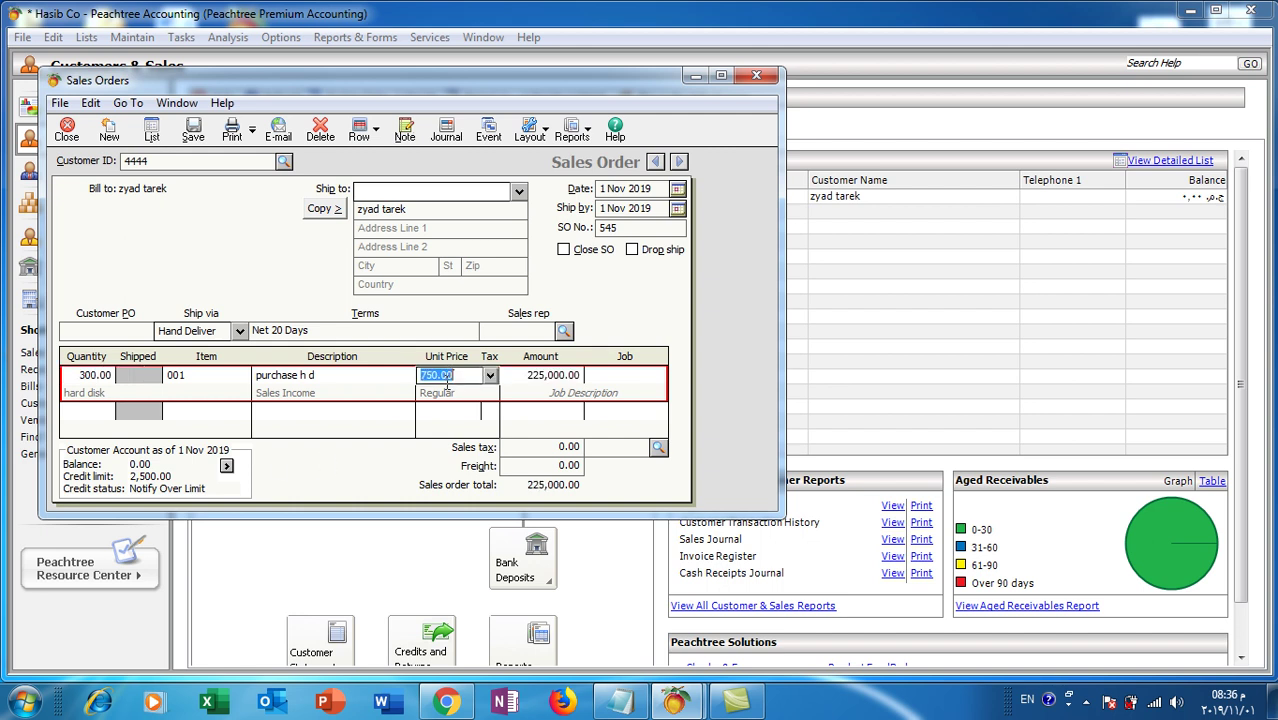
click(489, 378)
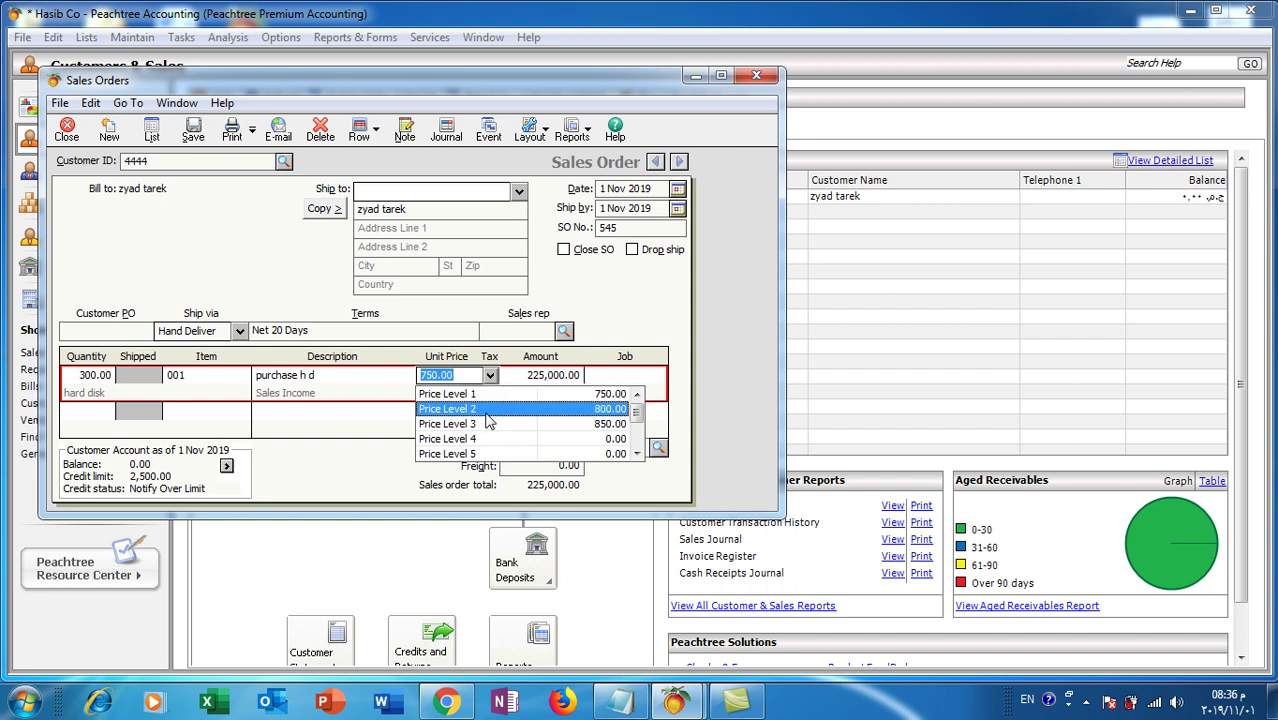
click(622, 327)
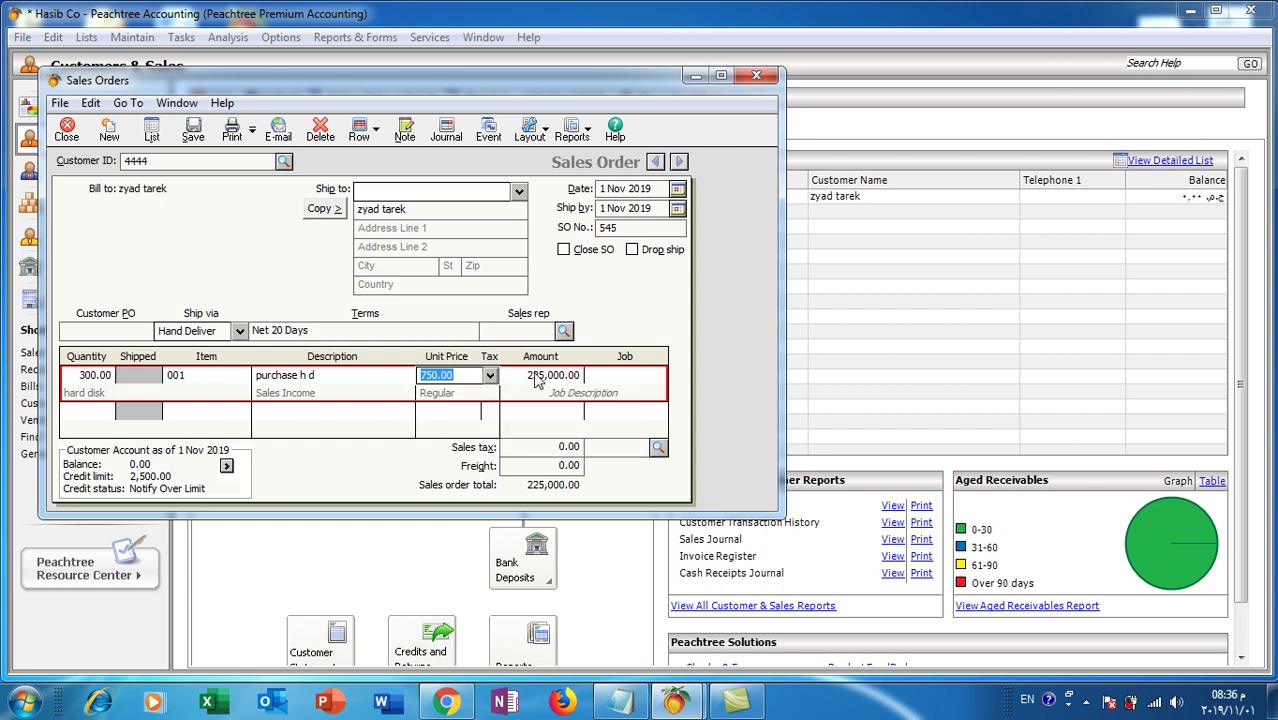
Add item 002, mother board, on the second line with a quantity of 250, and save and close the sales order.
click(131, 411)
click(229, 414)
click(258, 411)
click(336, 441)
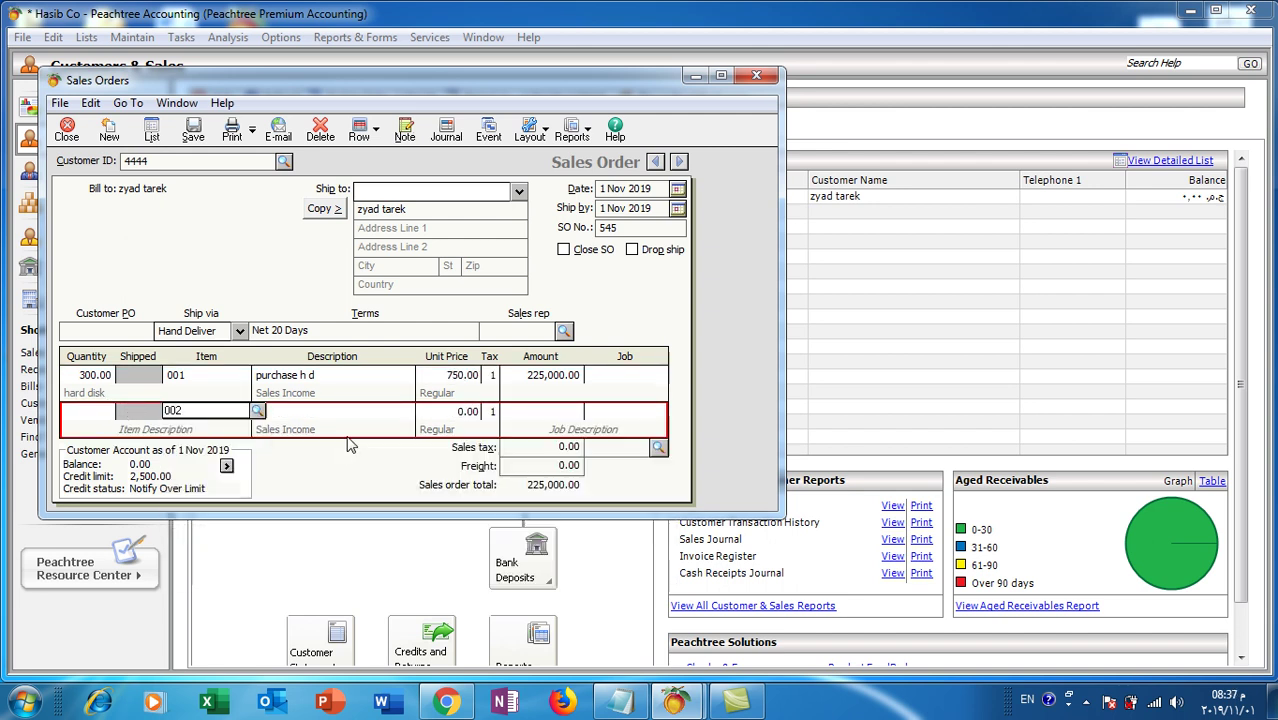
click(90, 411)
text(250)
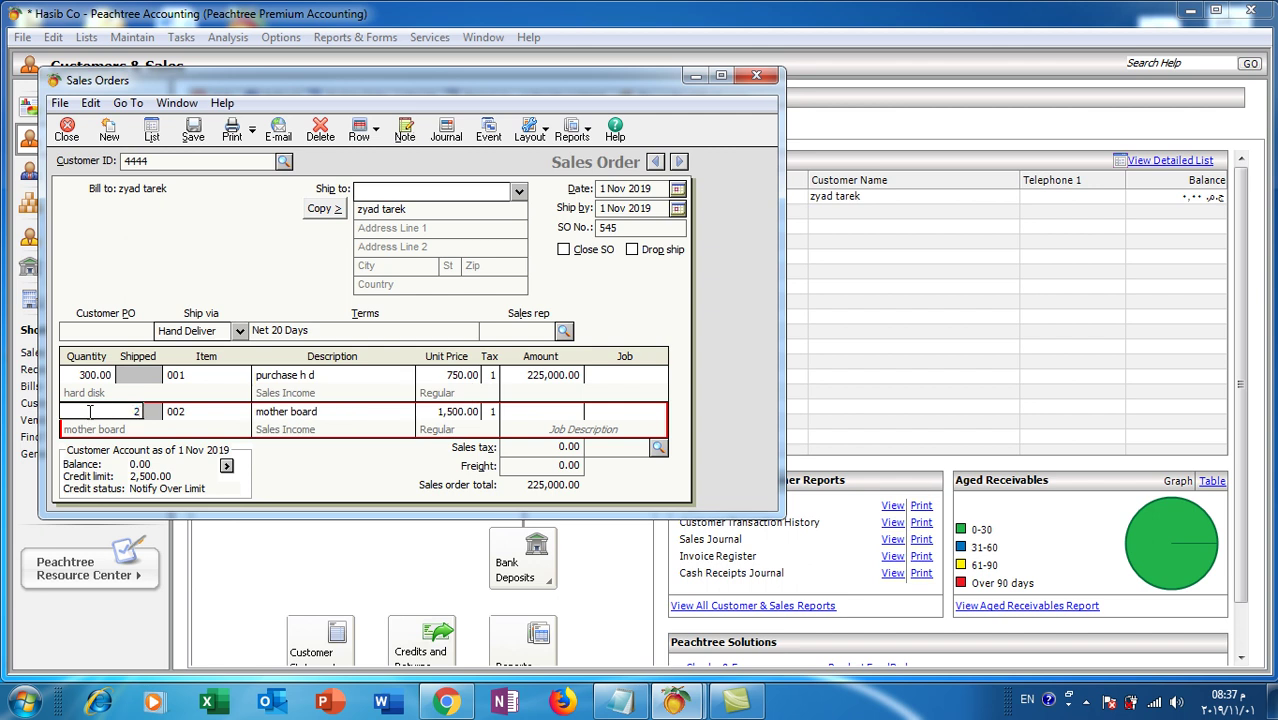
click(446, 414)
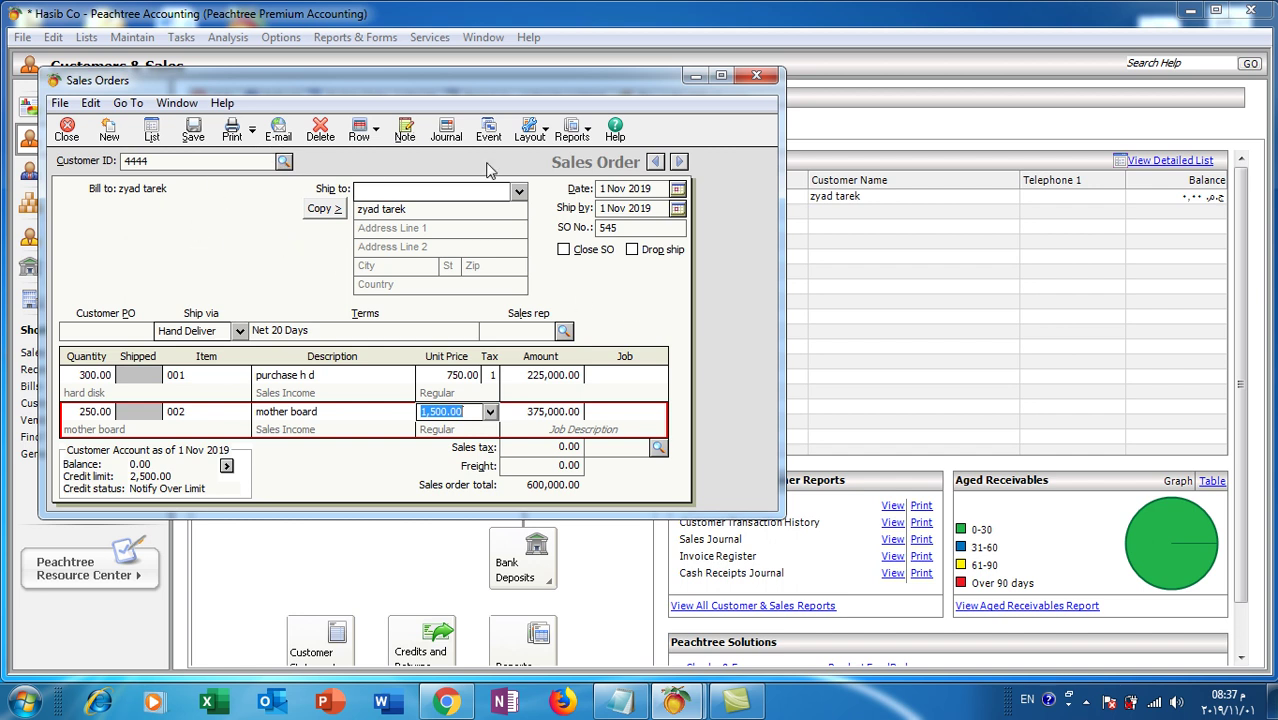
click(193, 132)
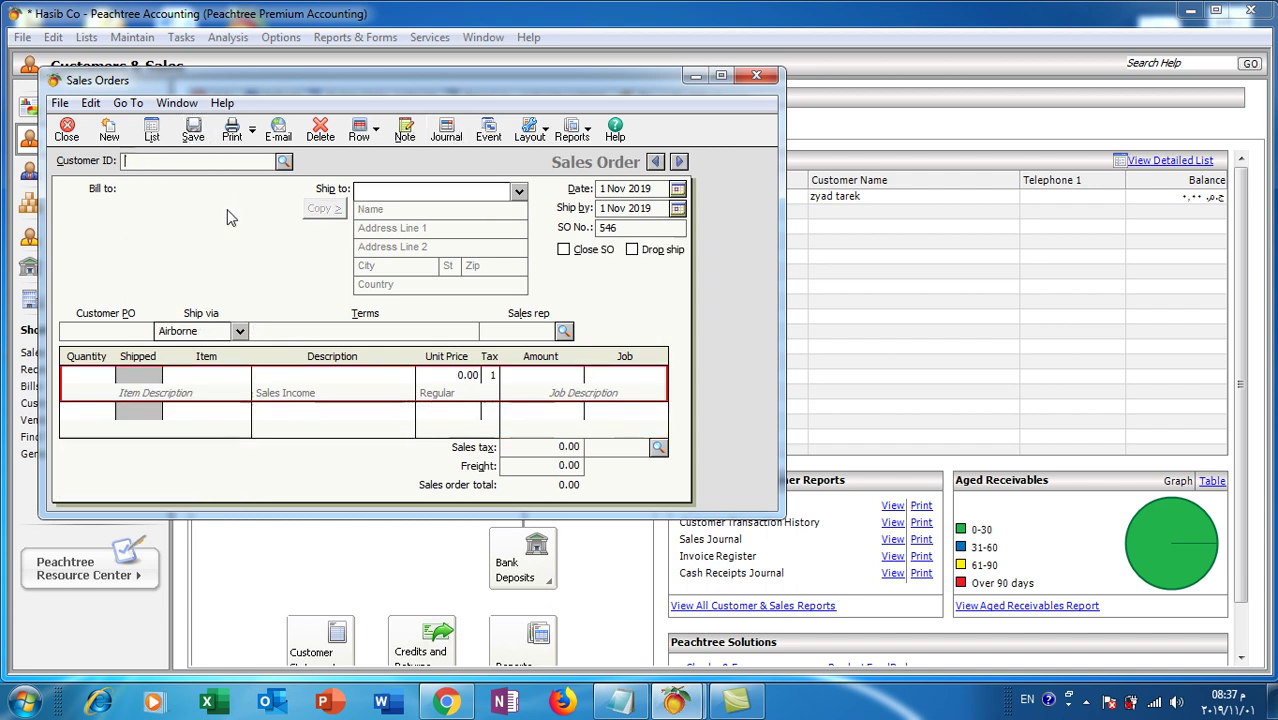
click(66, 130)
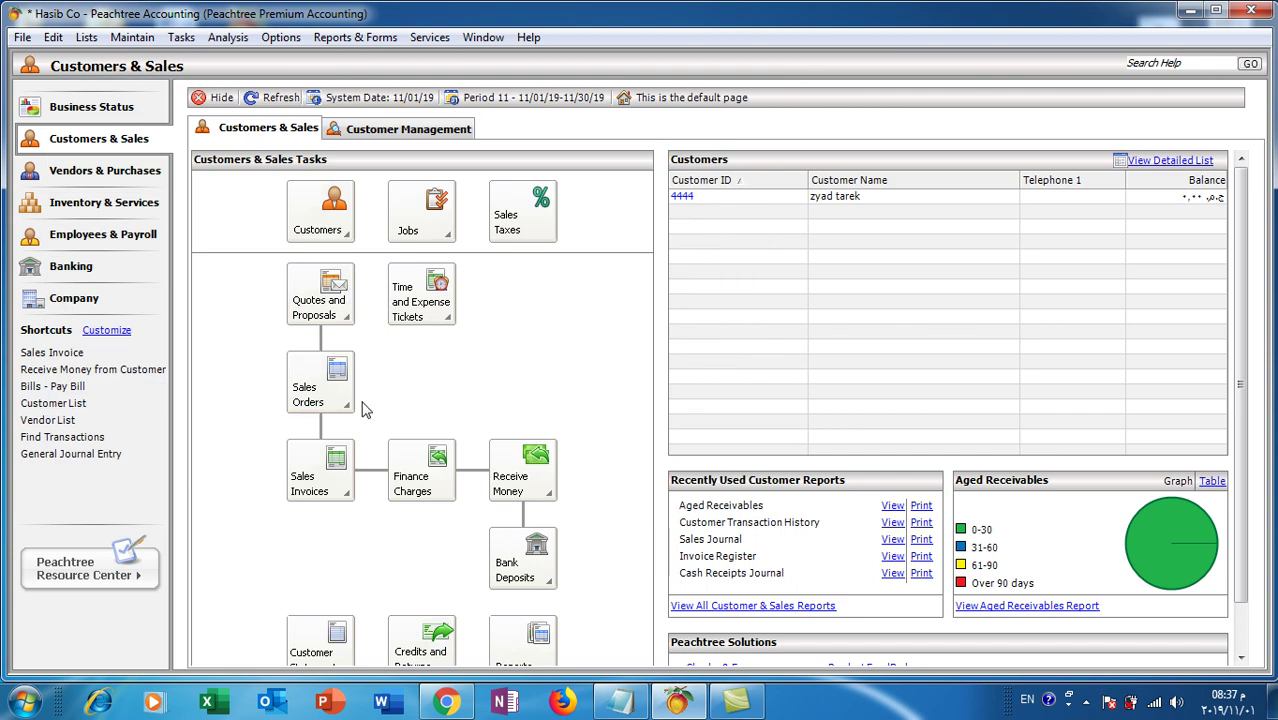
Create a new sales invoice for the saved customer with invoice number 54212.
click(318, 474)
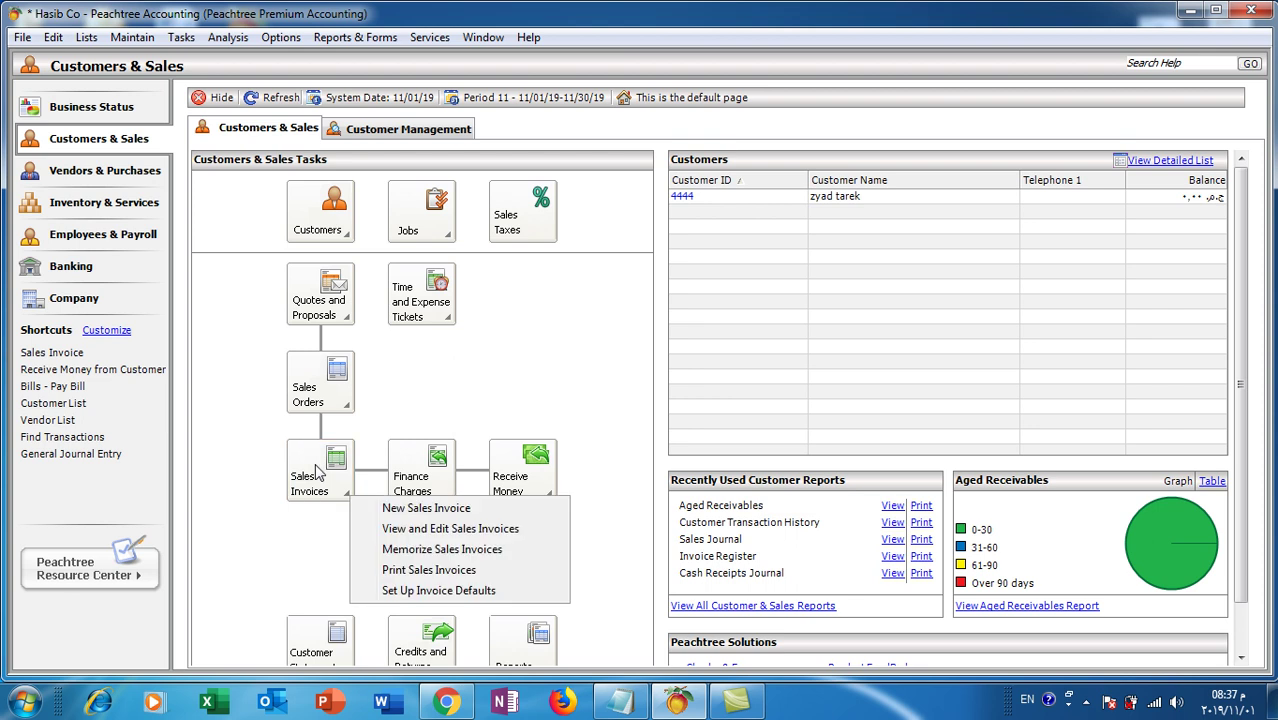
click(420, 510)
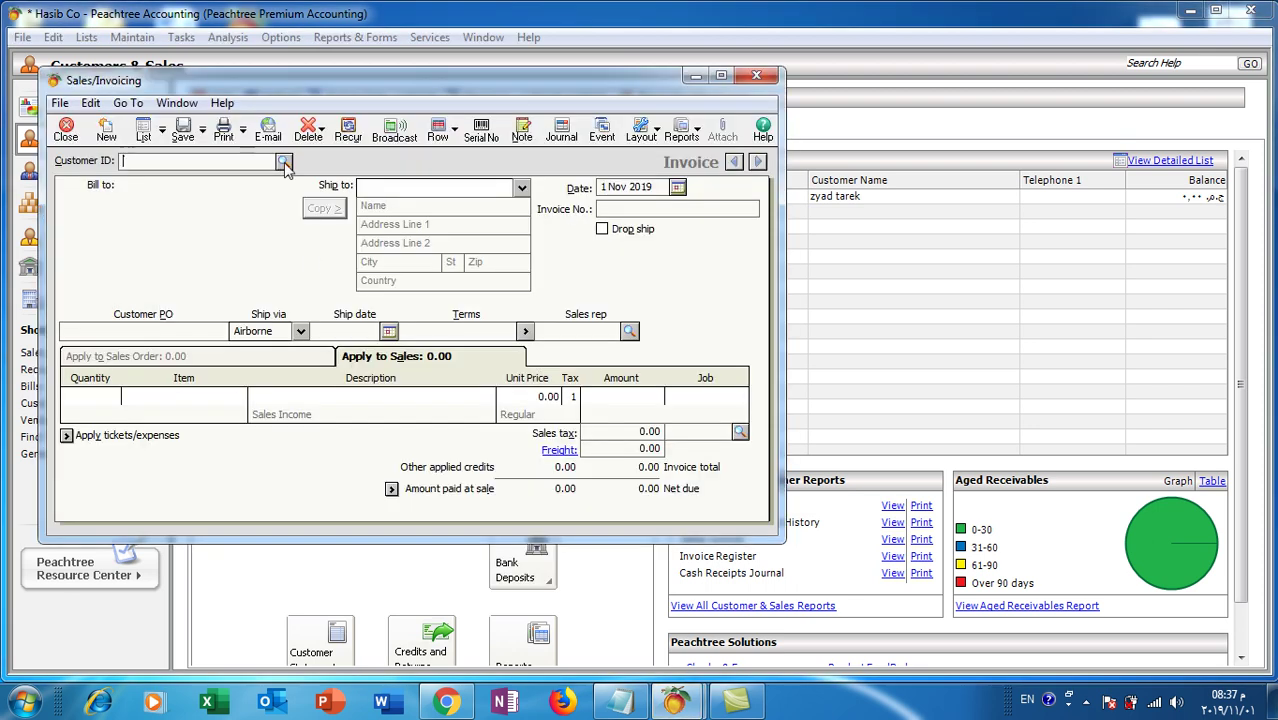
click(284, 161)
click(286, 179)
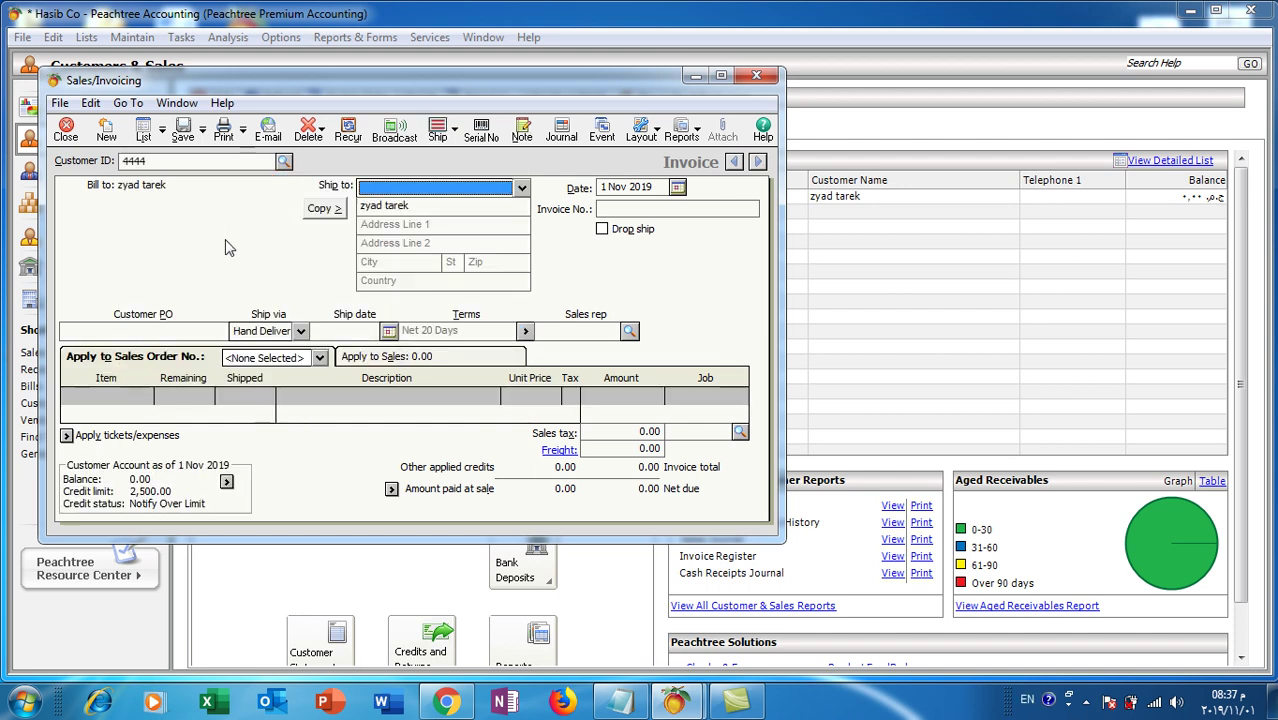
click(603, 208)
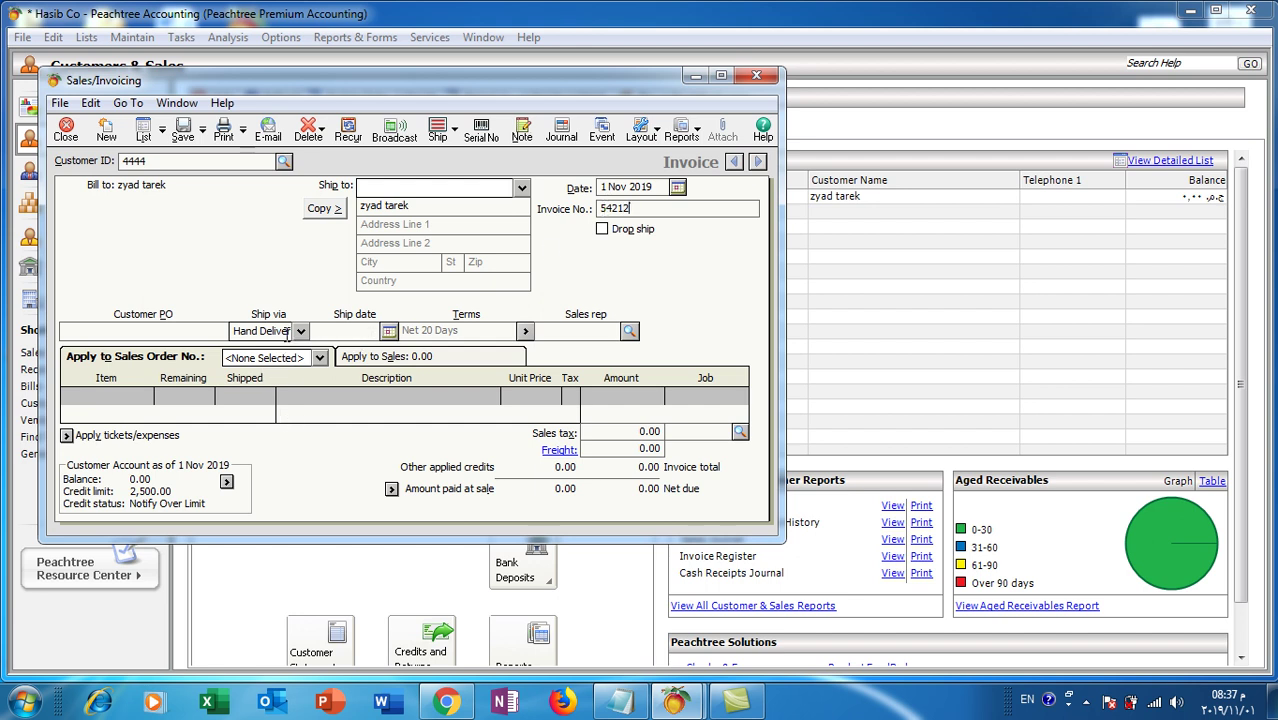
Apply the invoice to sales order 545 and set the shipped quantity of item 001, hard disk, to 300.
click(319, 357)
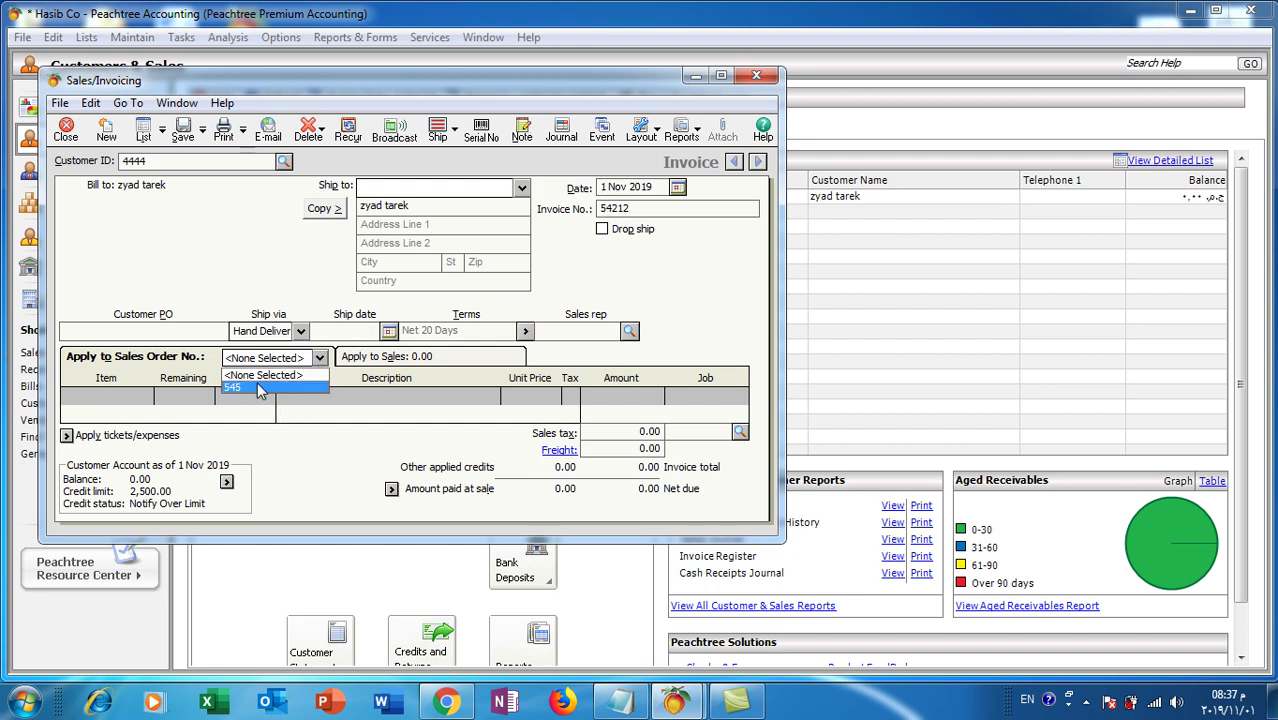
click(259, 389)
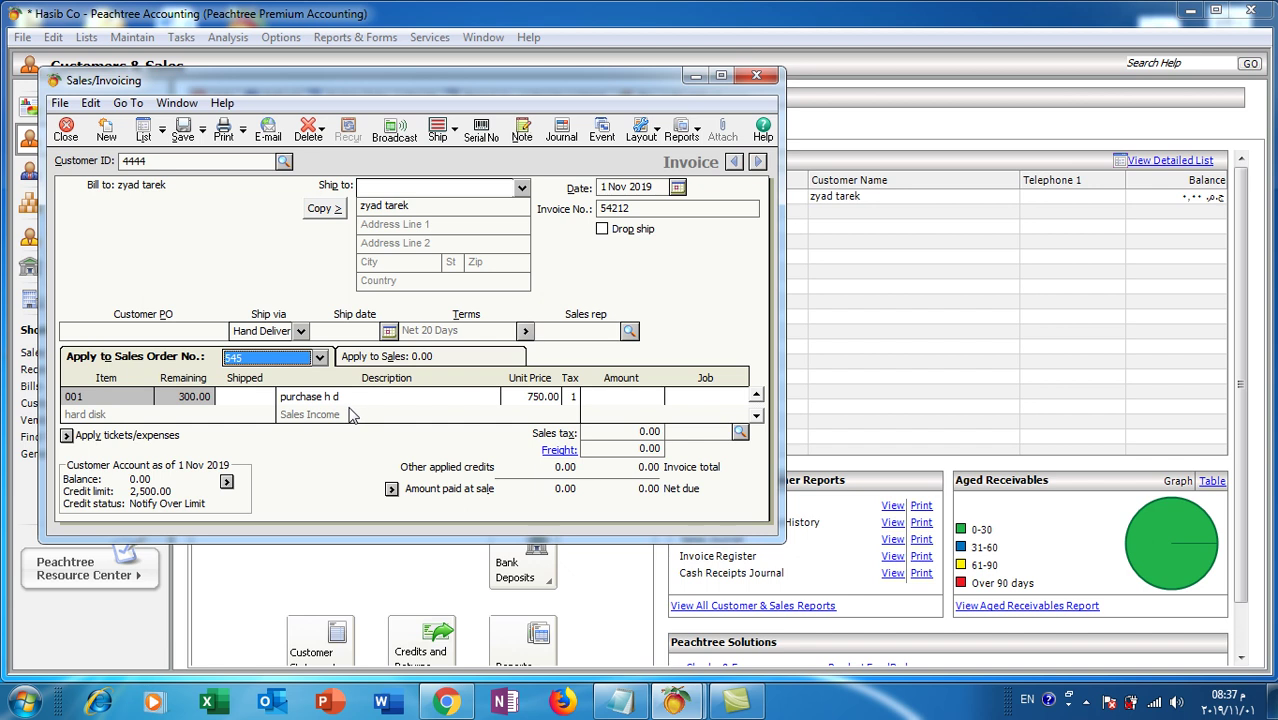
click(240, 396)
text(3)
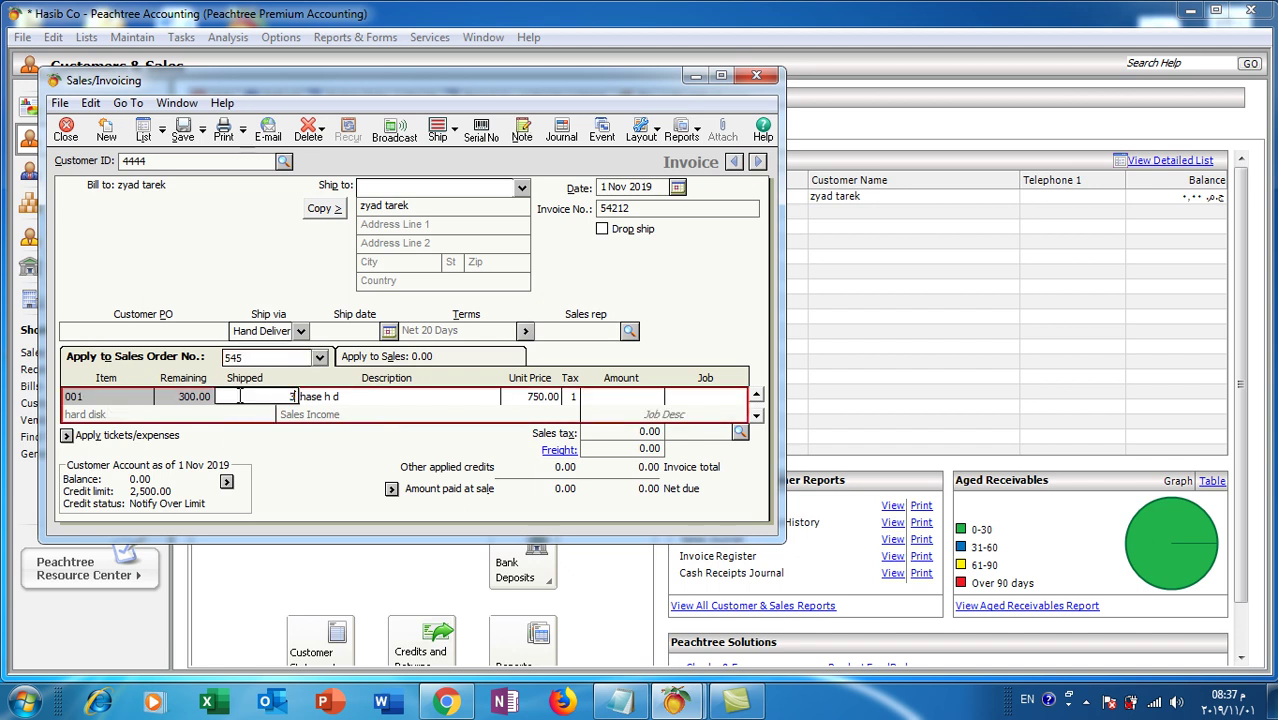
text(00)
click(484, 397)
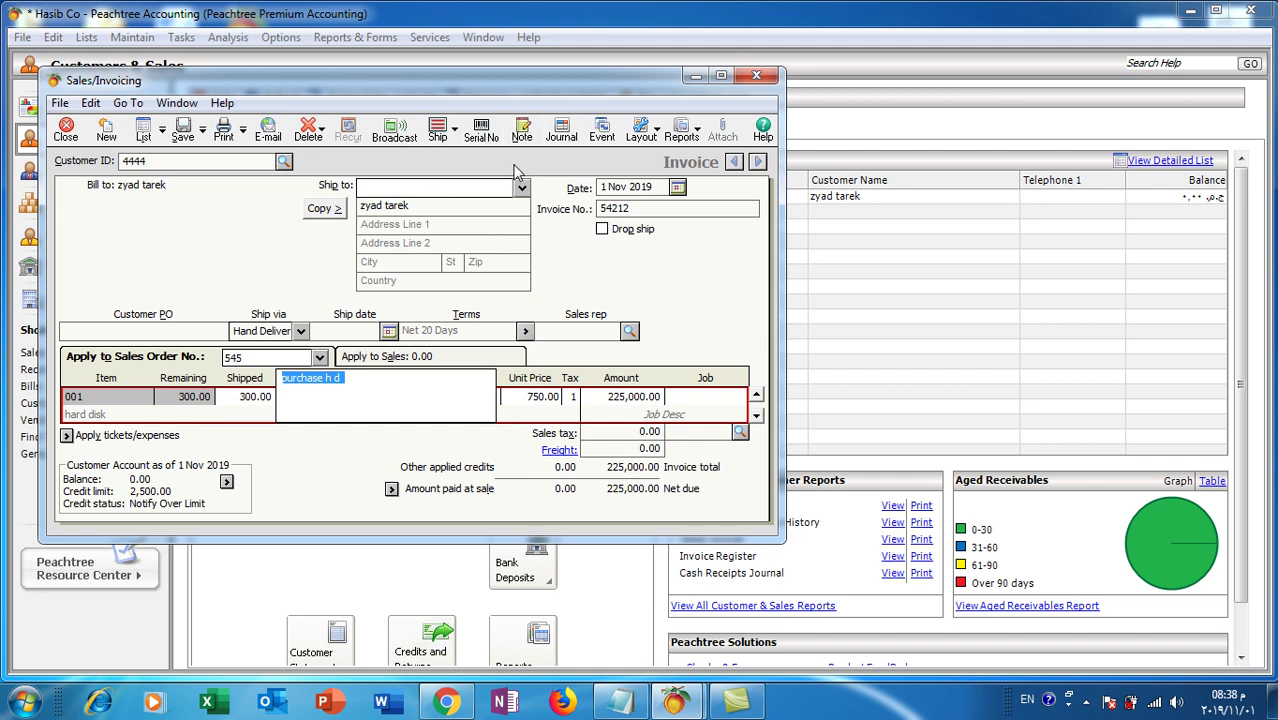
Save the sales invoice, accepting the credit limit overrun, close the invoice window and refresh the customer balances.
click(184, 131)
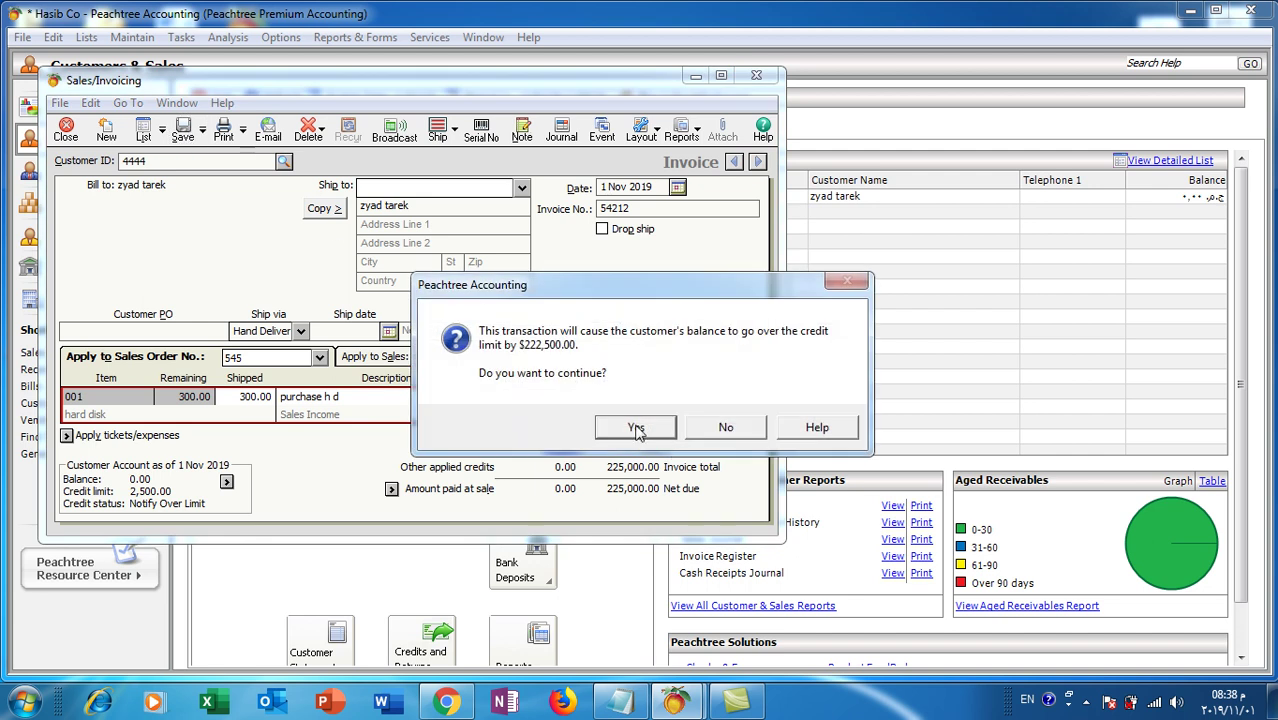
click(636, 428)
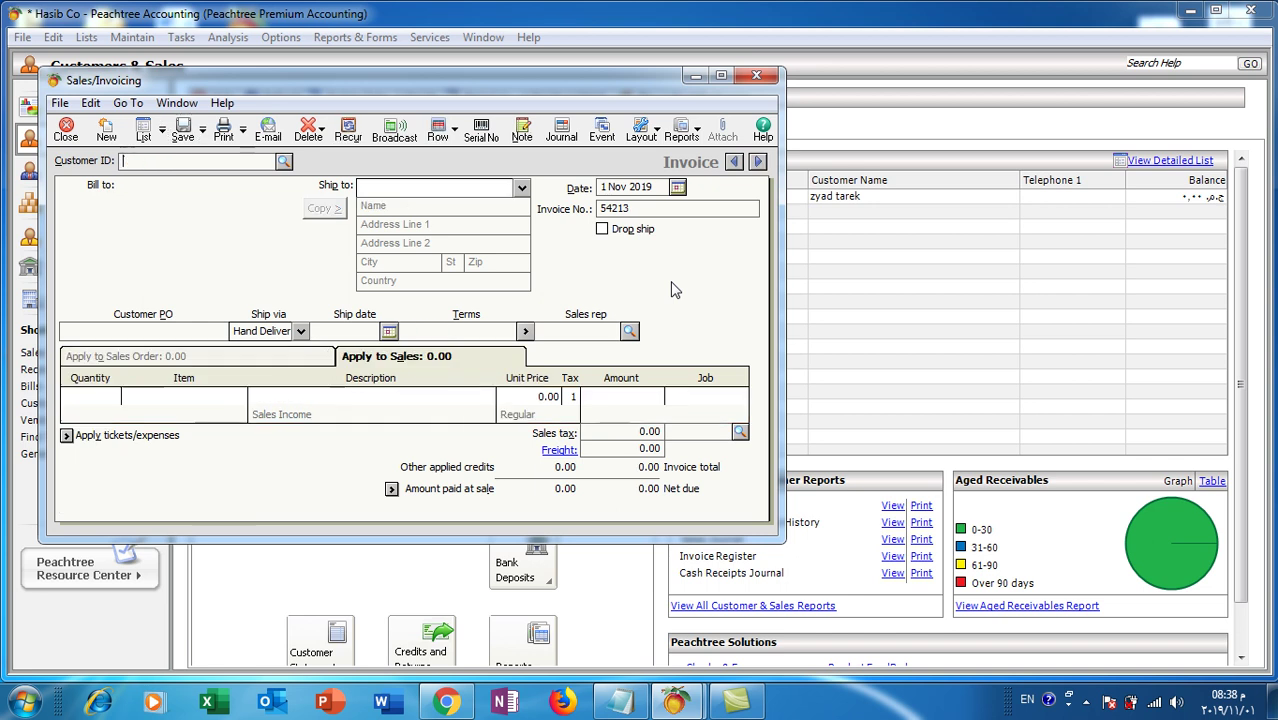
click(756, 75)
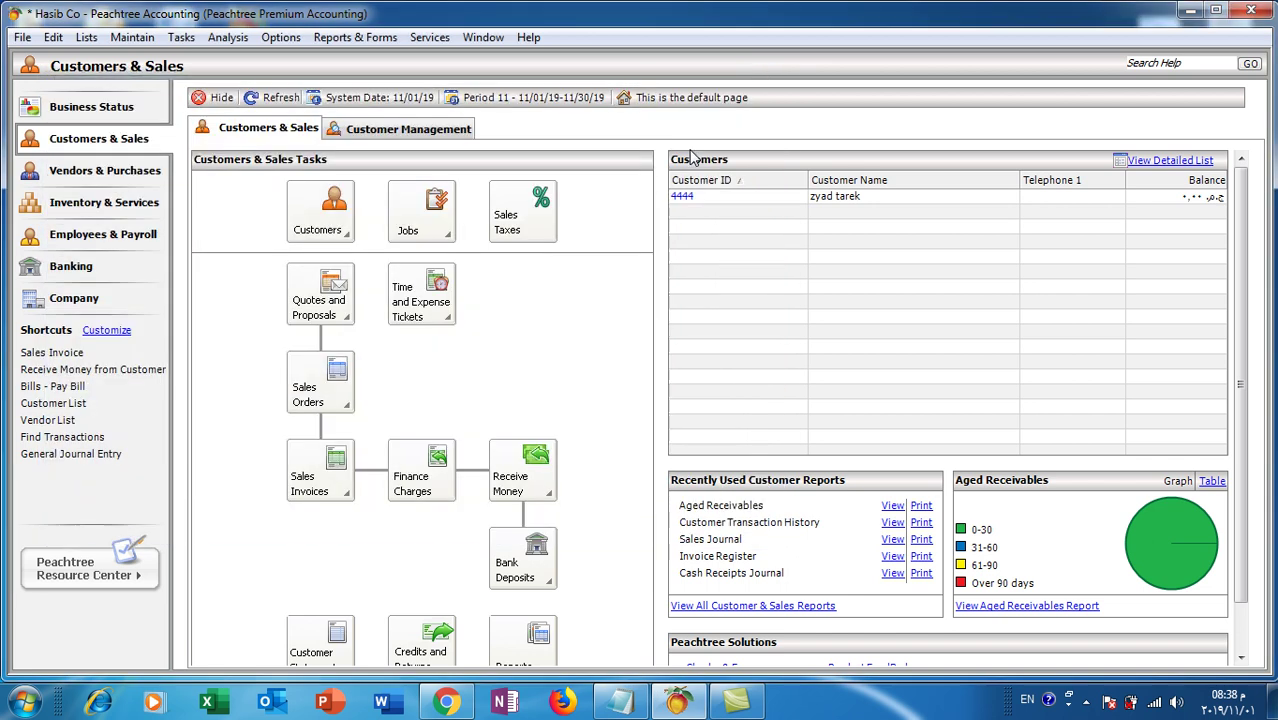
click(283, 97)
Create a new credit memo for the saved customer with credit number 52145.
click(418, 652)
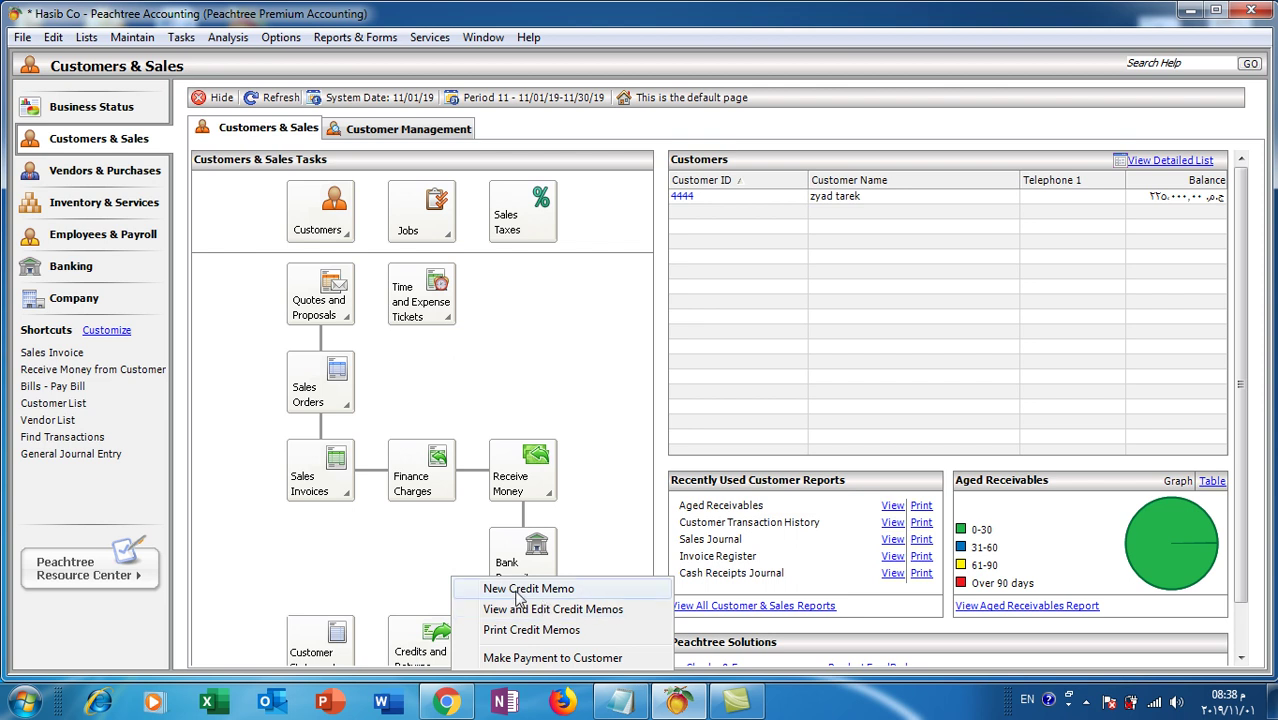
click(518, 598)
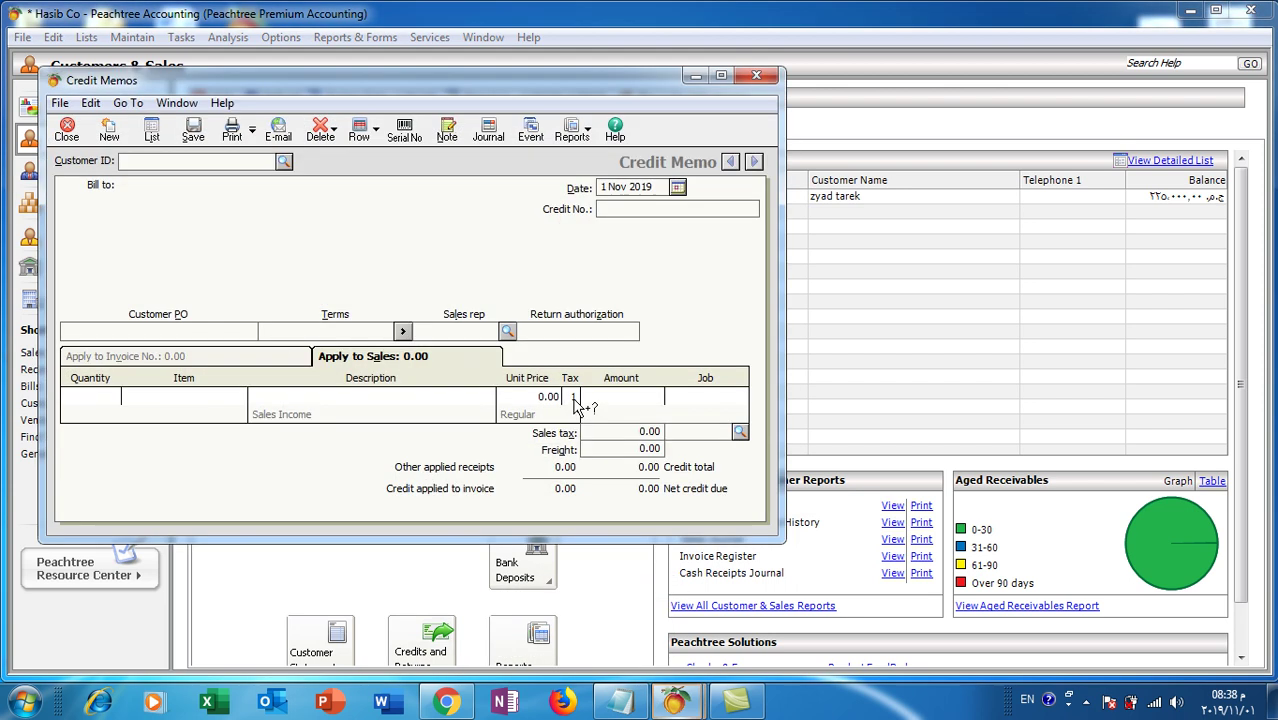
click(285, 162)
click(288, 182)
click(613, 210)
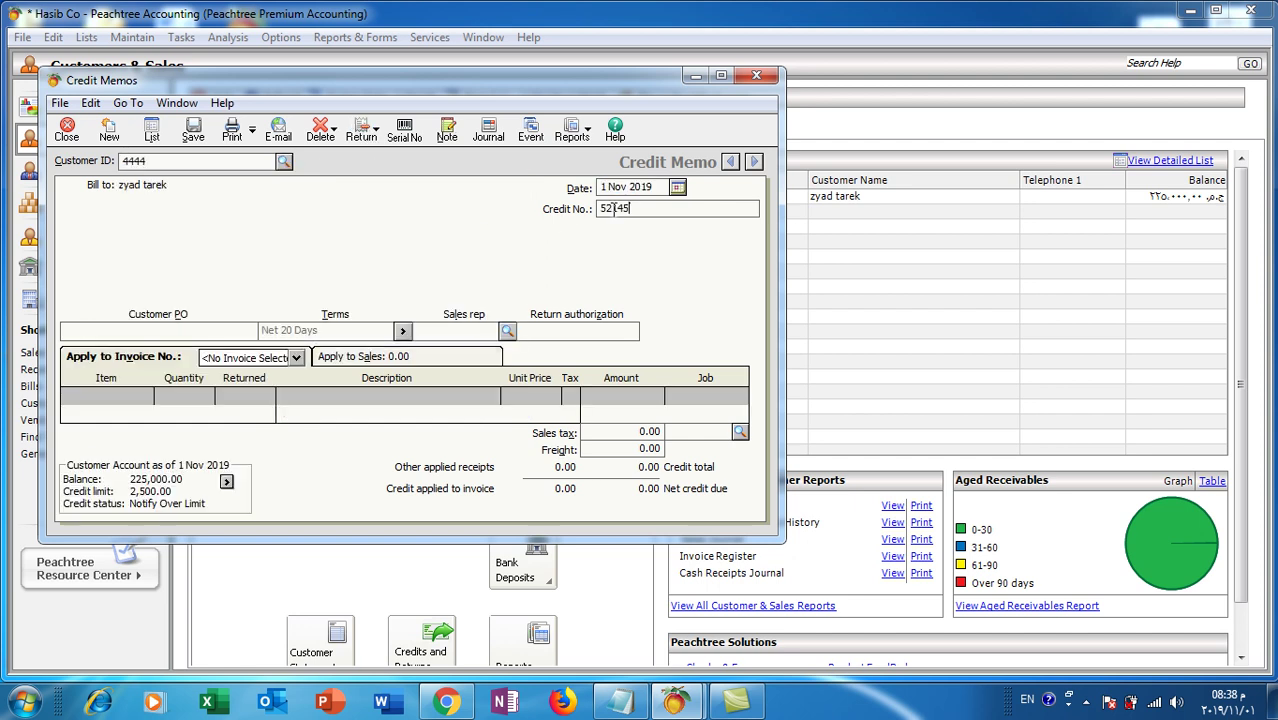
Apply the credit memo to invoice 54212 and set the returned quantity of item 001, hard disk, to 50.
click(296, 357)
click(253, 390)
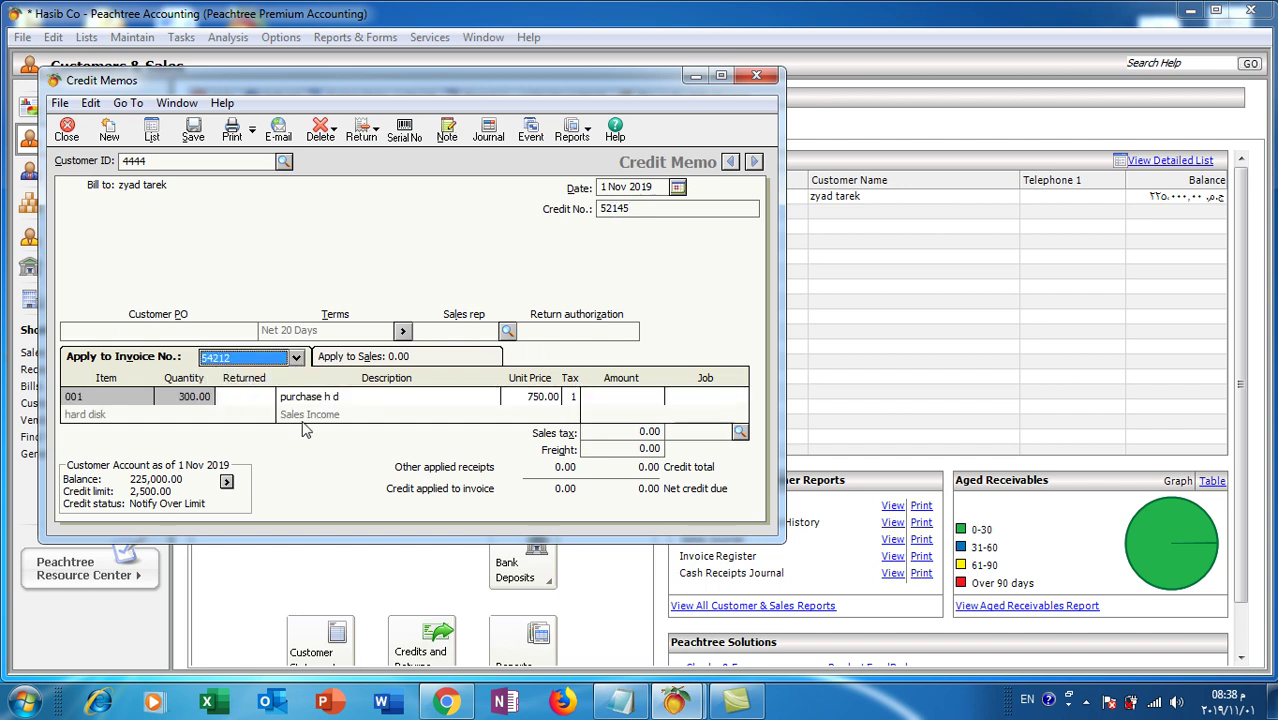
click(248, 396)
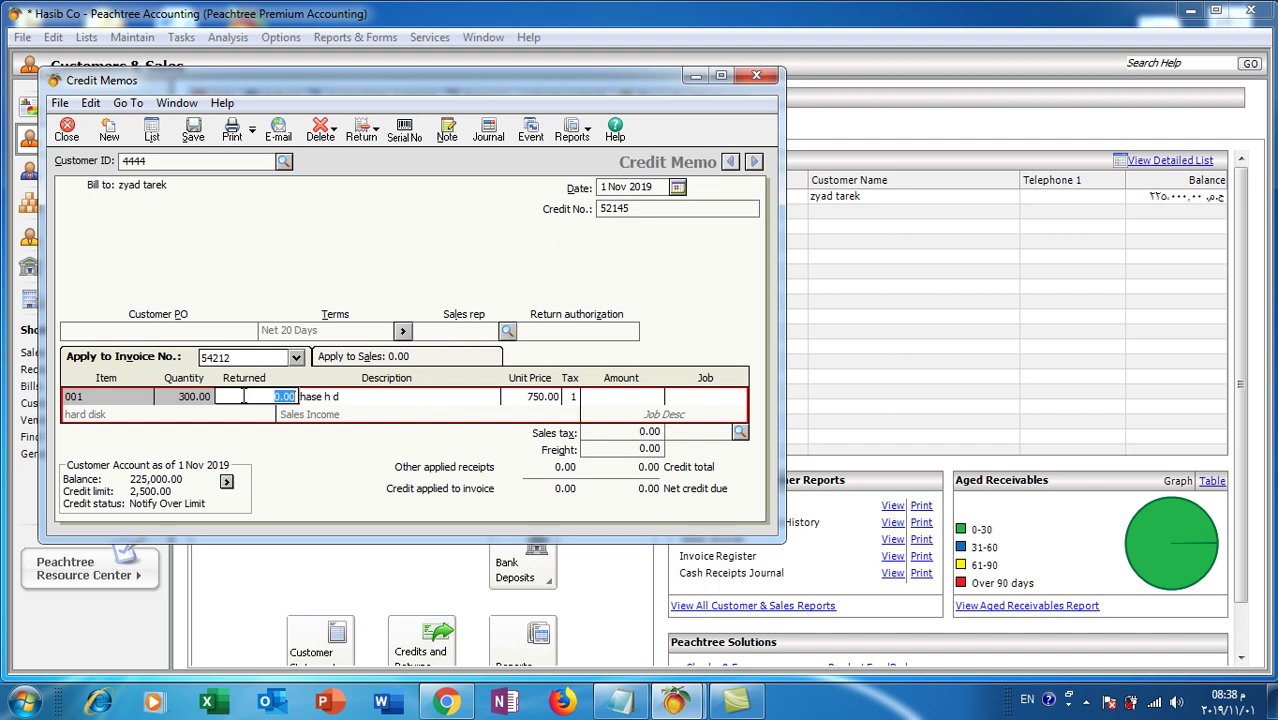
text(50)
click(536, 396)
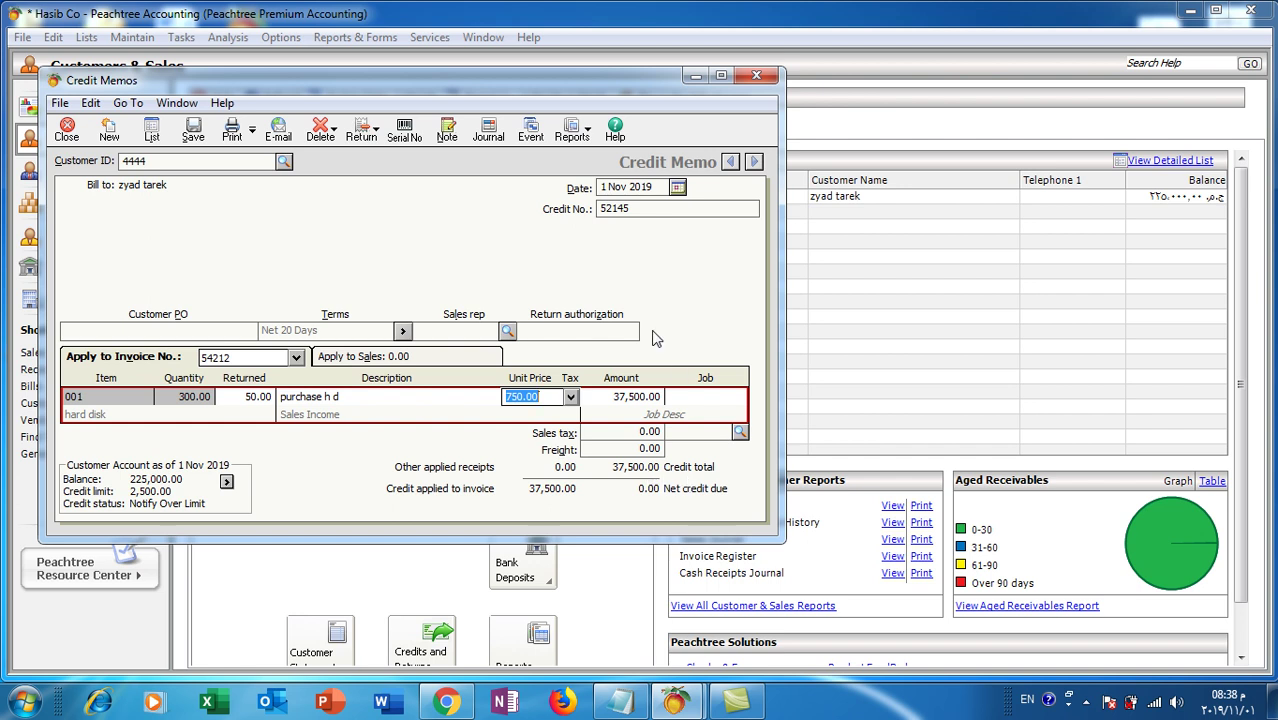
Save and close the credit memo, and refresh the customer balances.
click(194, 140)
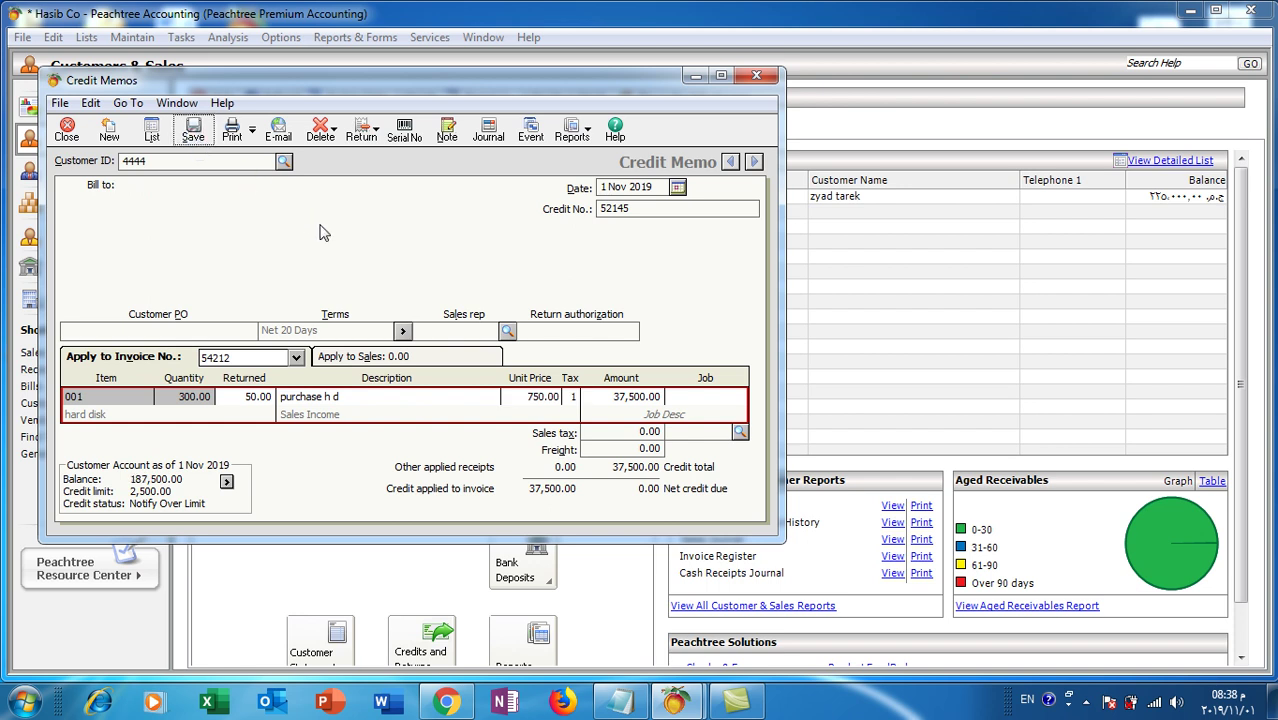
click(757, 78)
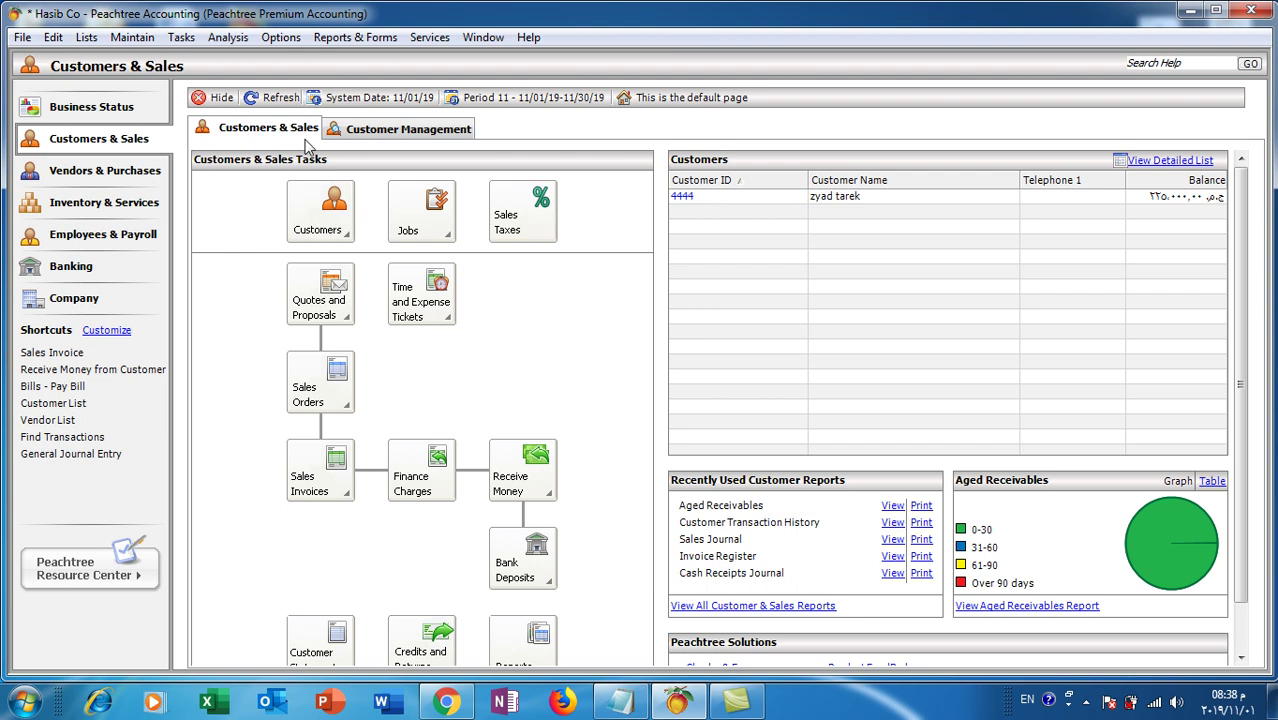
click(279, 98)
Start a receipt of money from a customer using the Cash on Hand account, with deposit ticket ID 215.
click(518, 474)
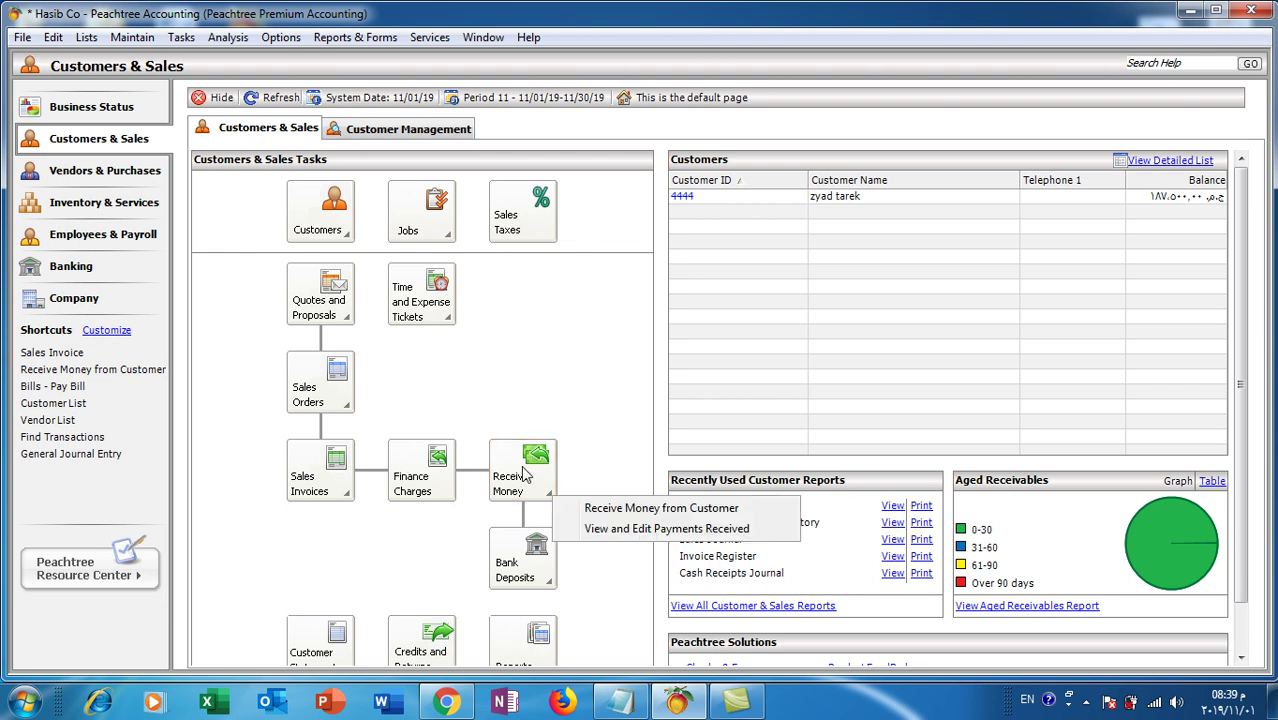
click(600, 516)
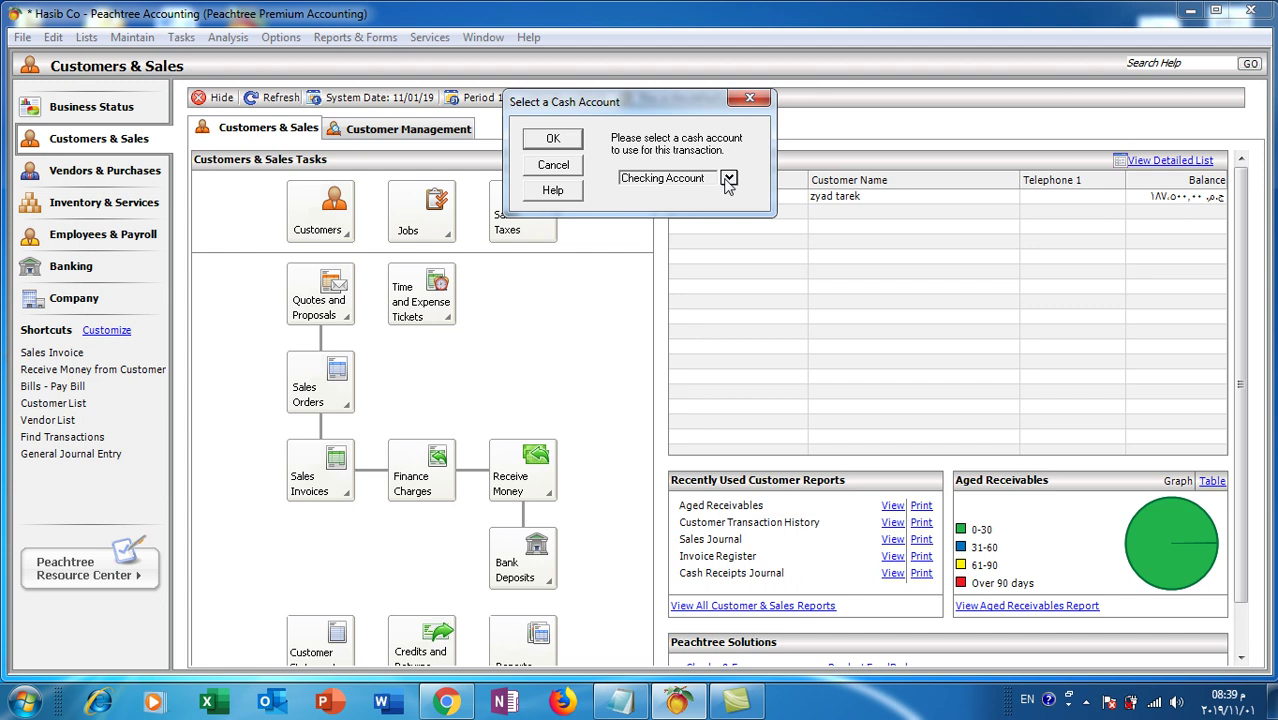
click(728, 179)
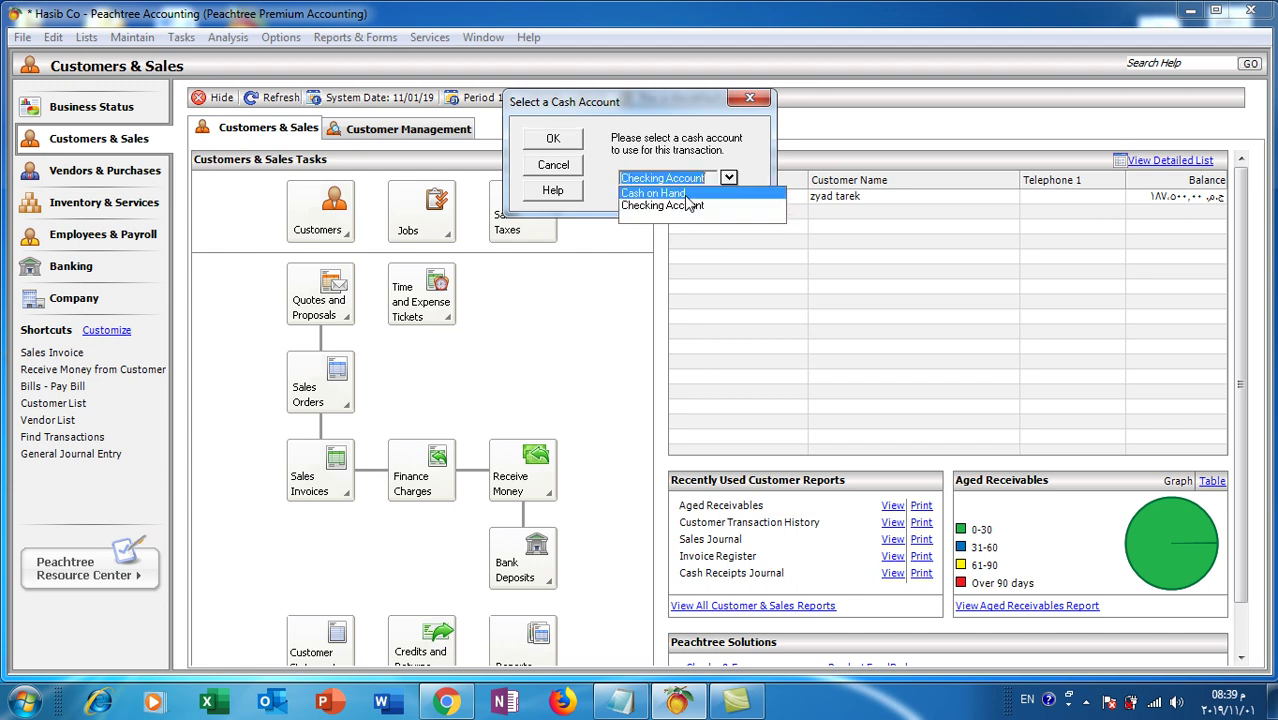
click(545, 138)
click(550, 138)
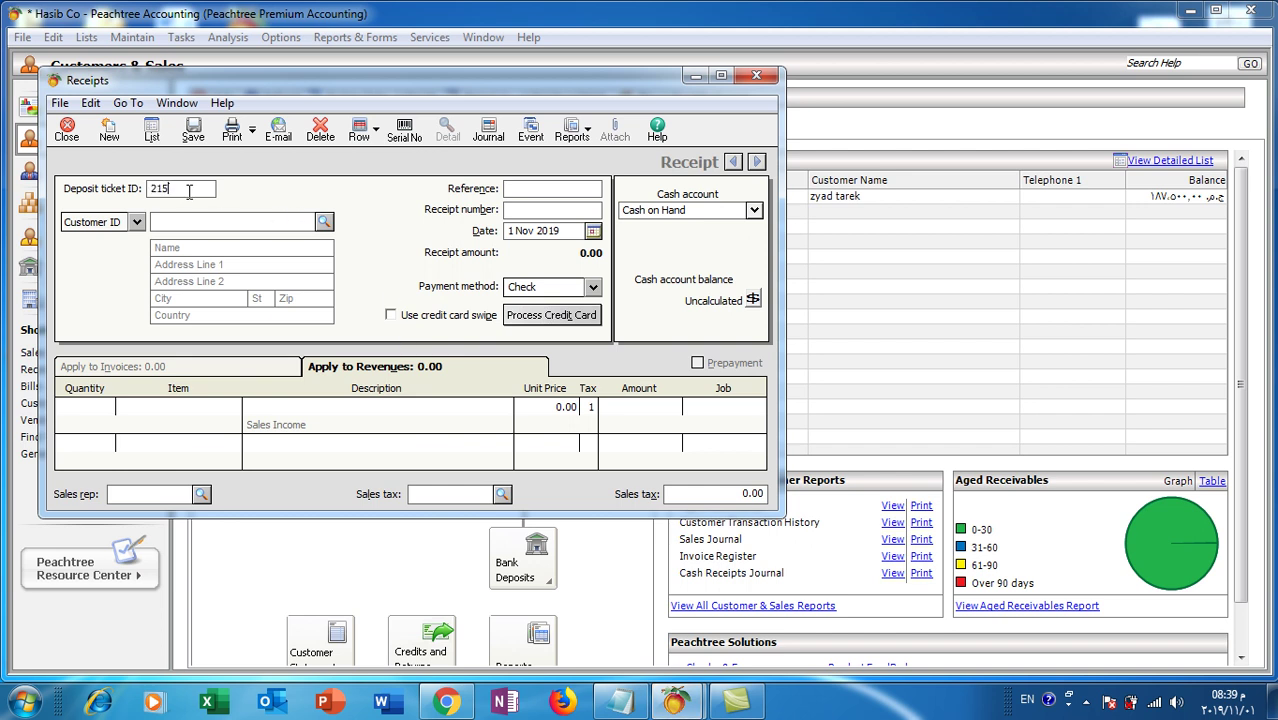
Select the saved customer on the receipt, enter reference 521566, and mark invoice 54212 as paid in full.
click(323, 222)
click(323, 222)
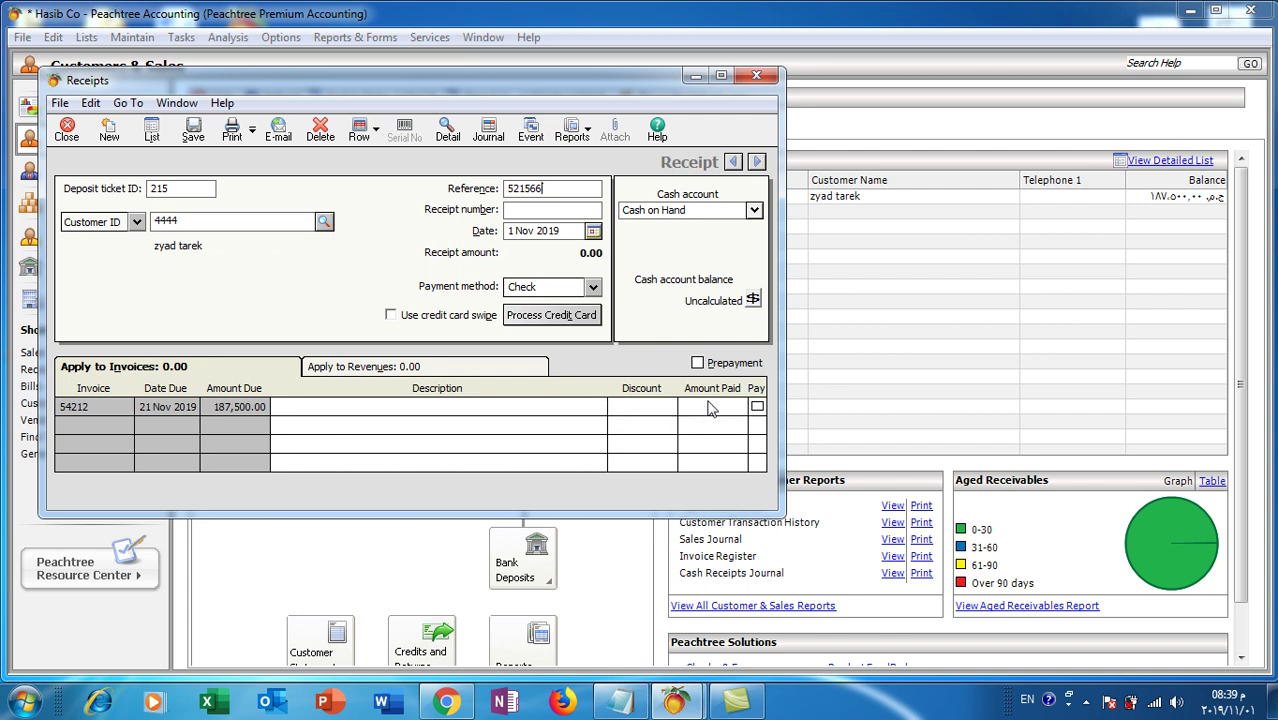
click(756, 408)
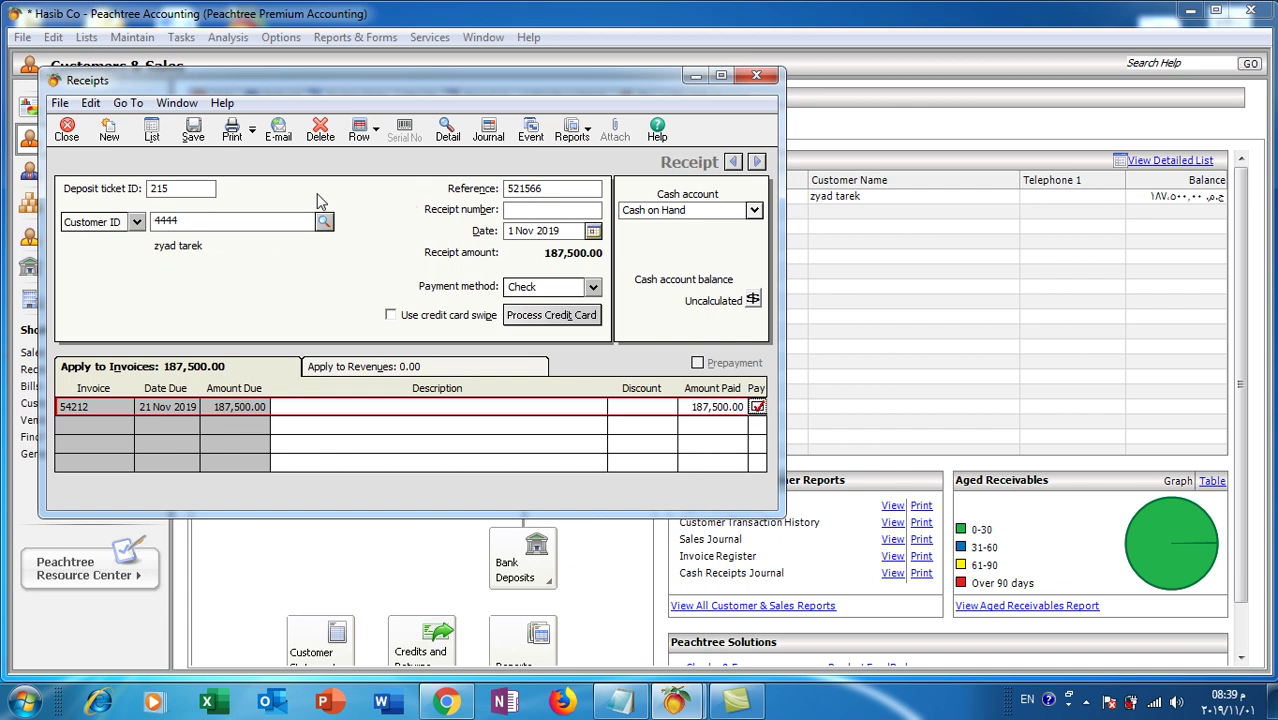
Save and close the customer receipt, and refresh the customer balances.
click(193, 132)
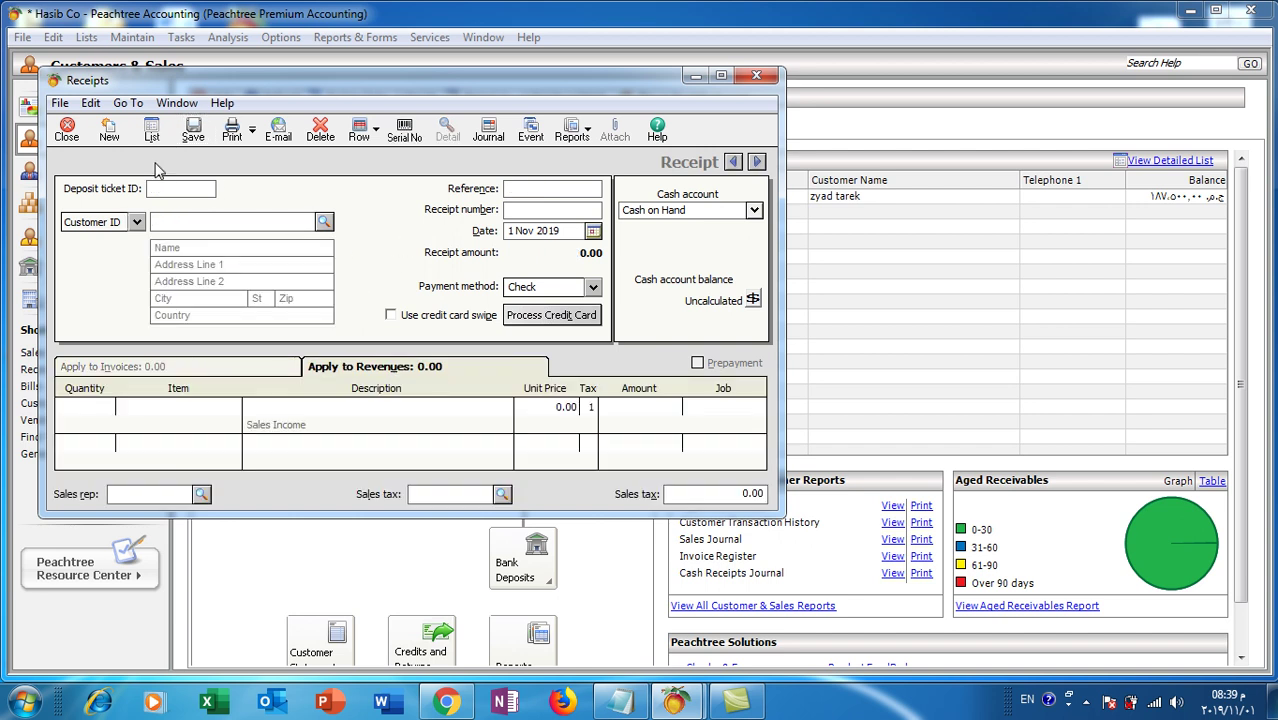
click(67, 131)
click(280, 98)
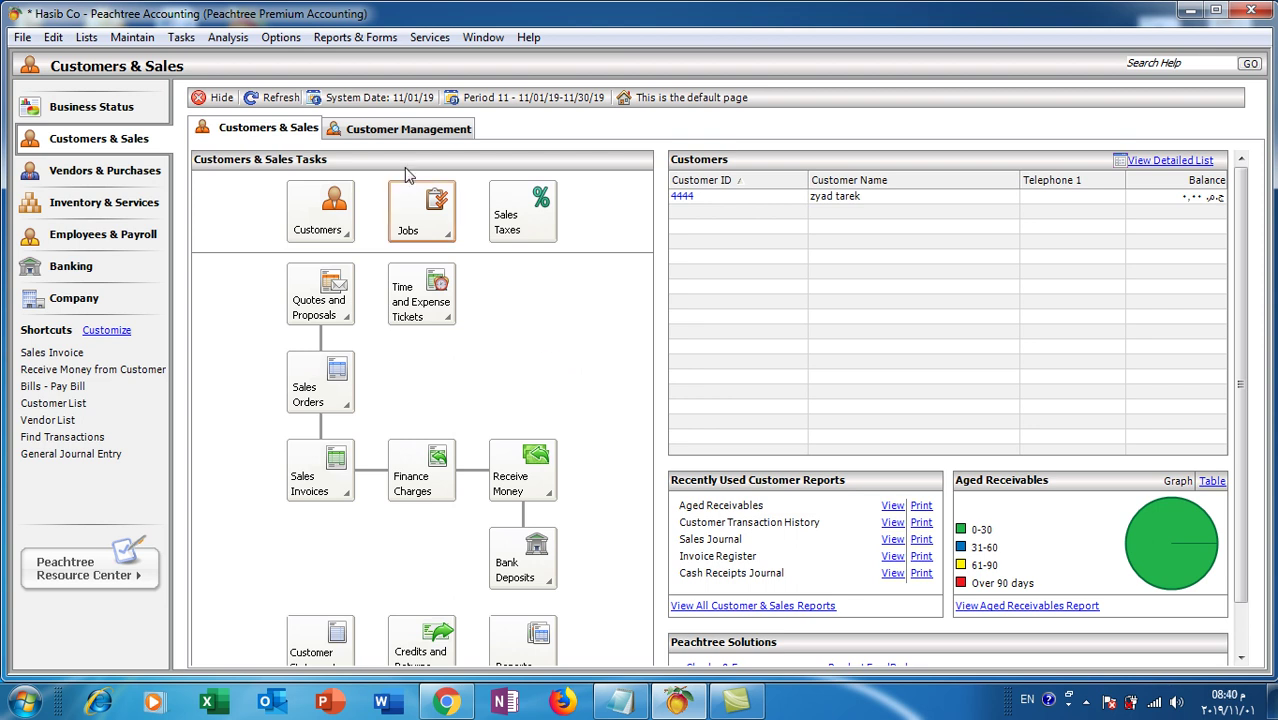
Display the standard Balance Sheet for the current period, review its assets, liabilities and capital, and close it.
click(377, 40)
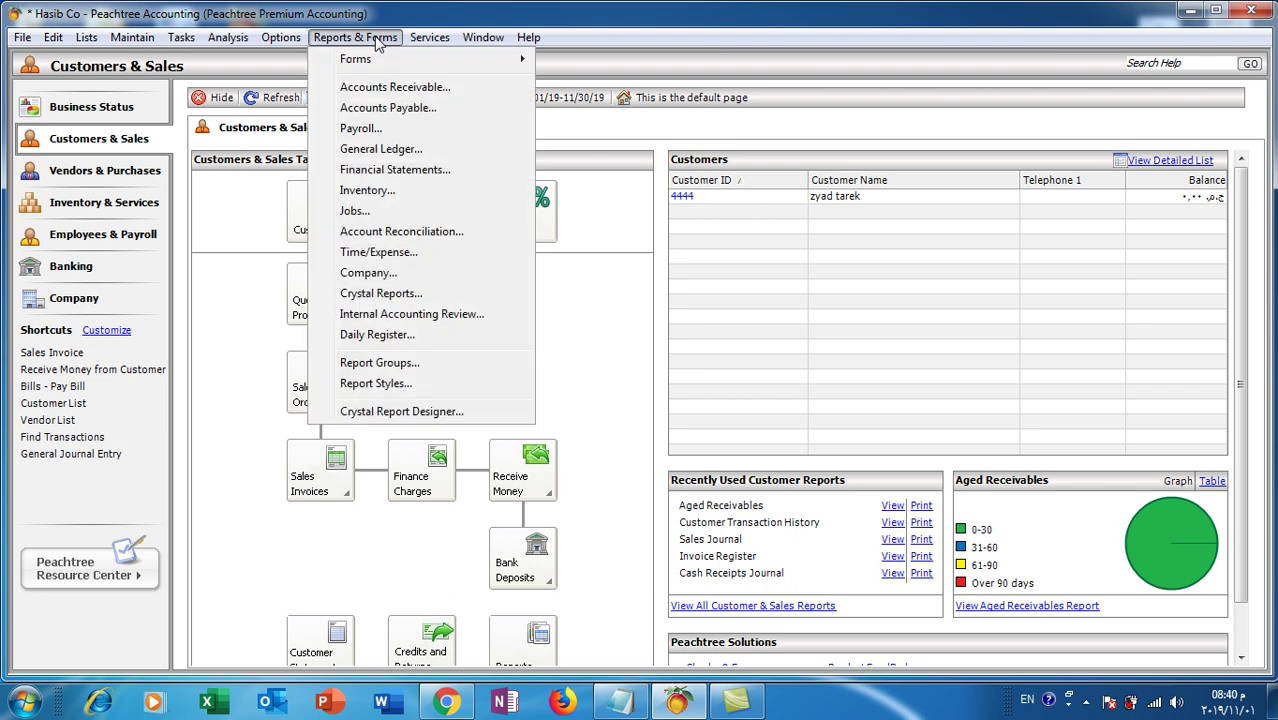
click(400, 170)
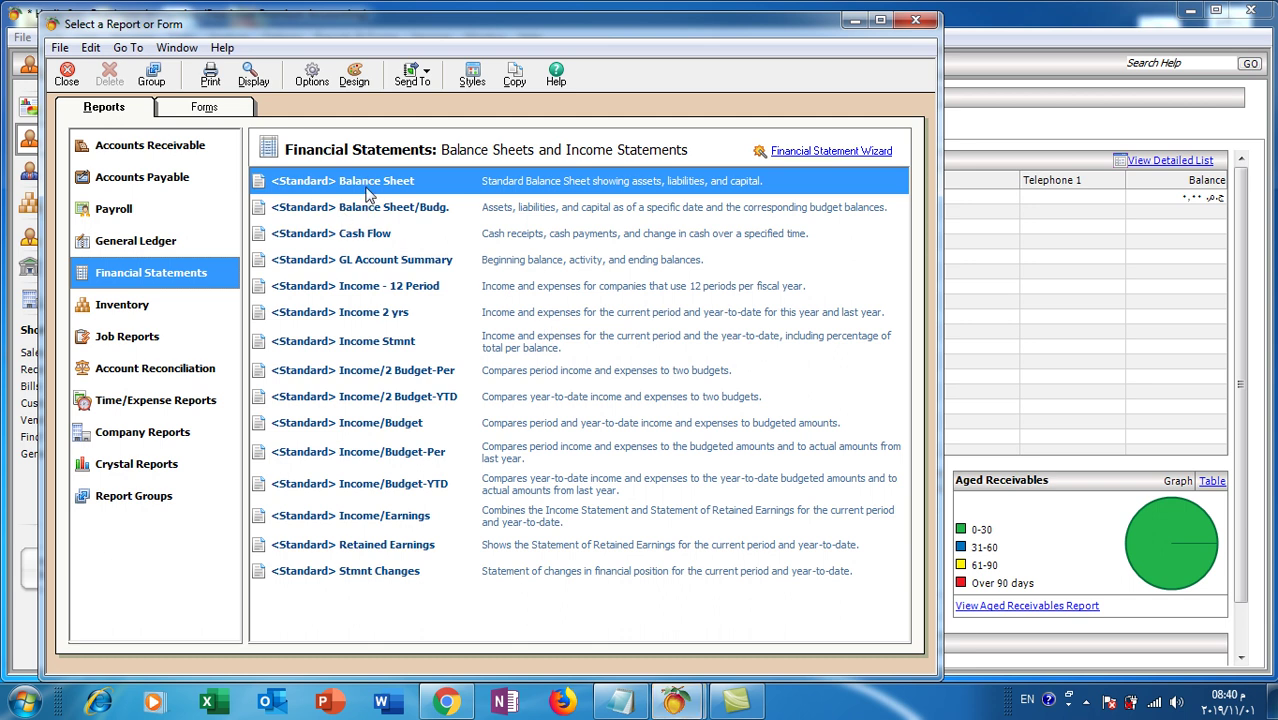
double_click(387, 190)
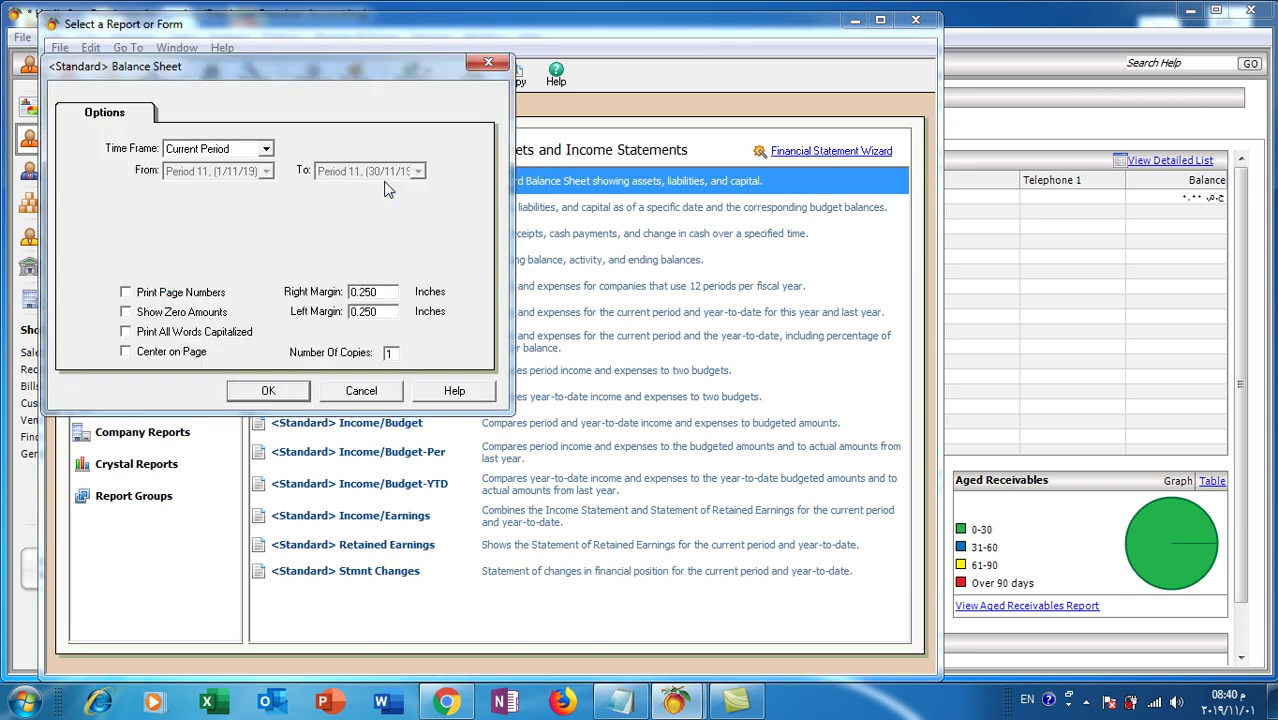
click(283, 393)
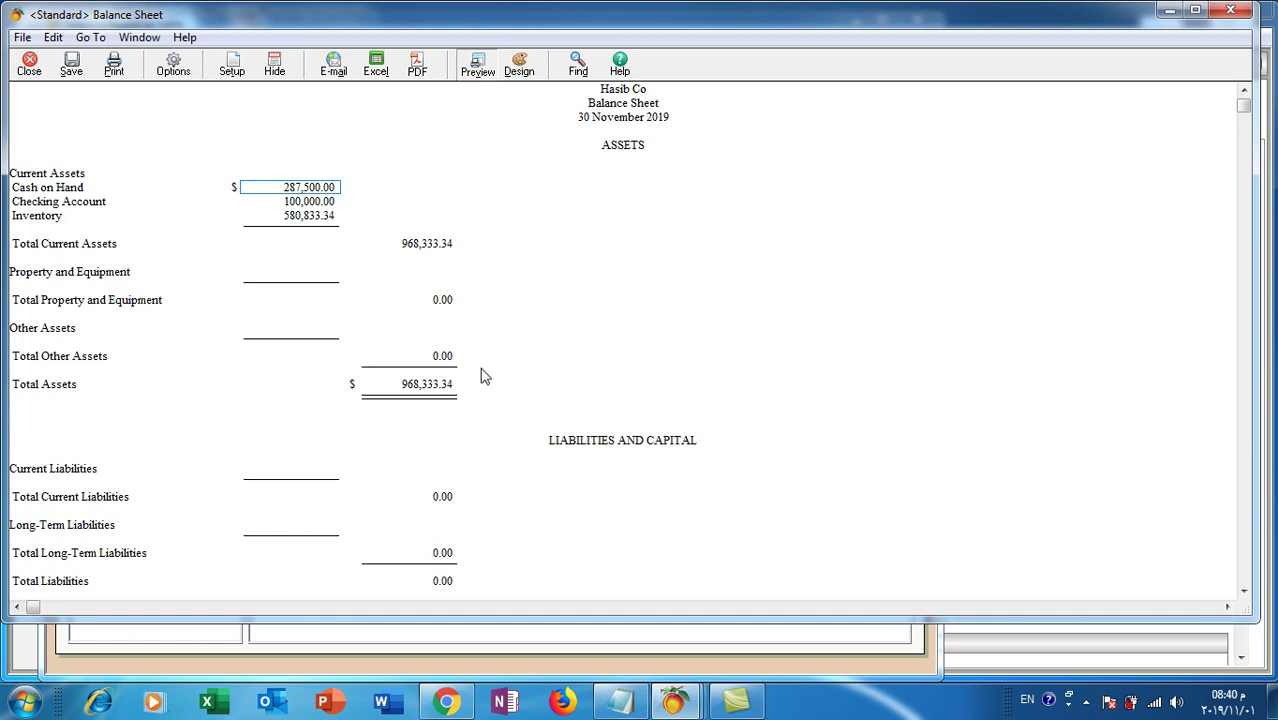
scroll(528, 547, down, 3)
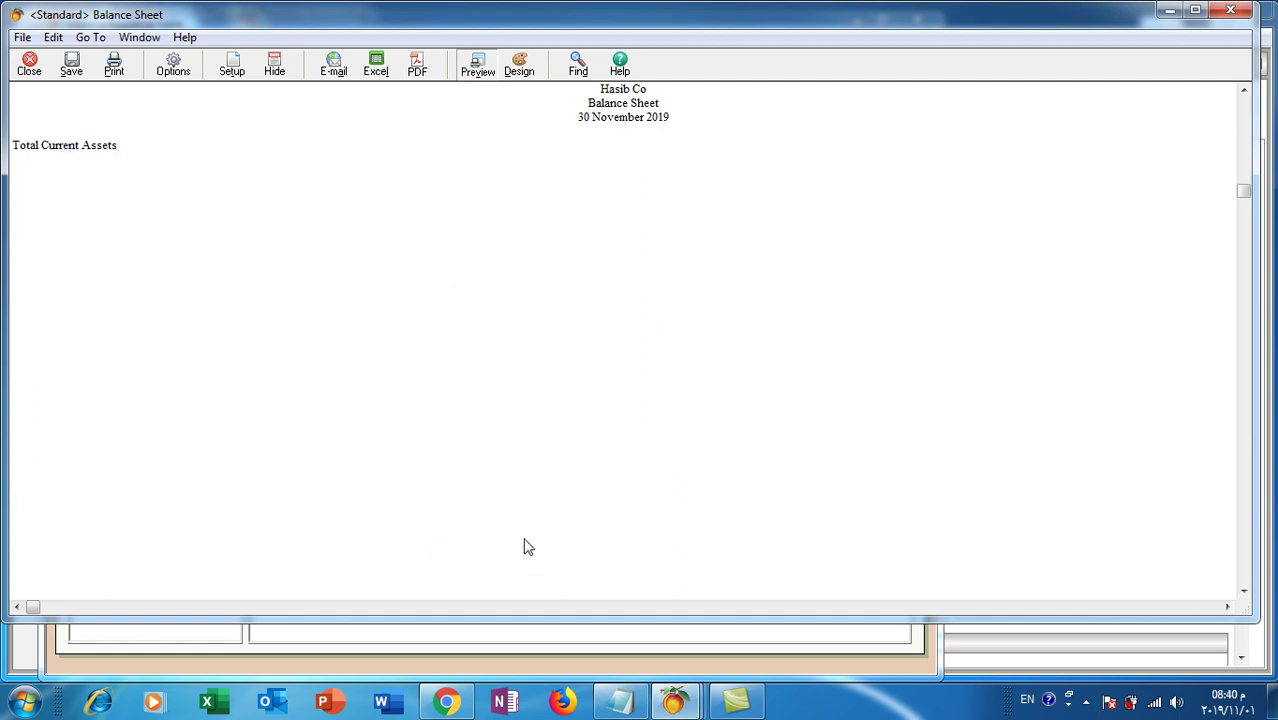
scroll(528, 547, down, 3)
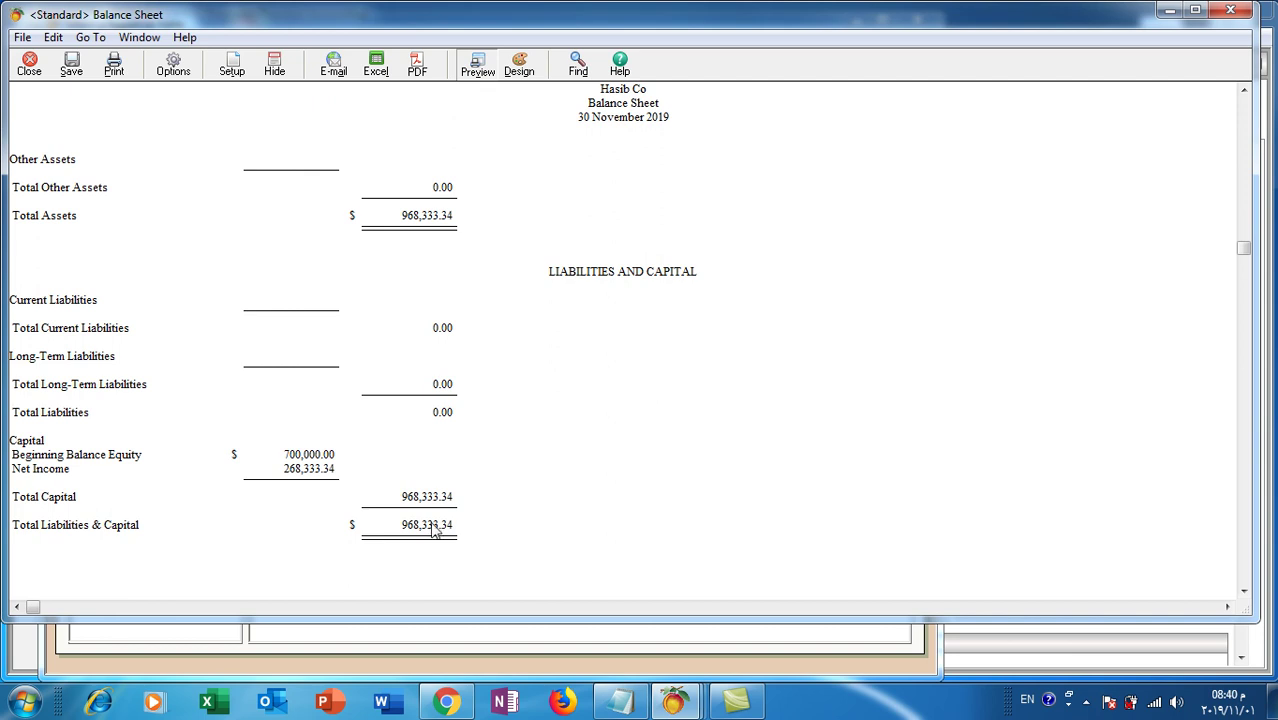
scroll(608, 434, up, 8)
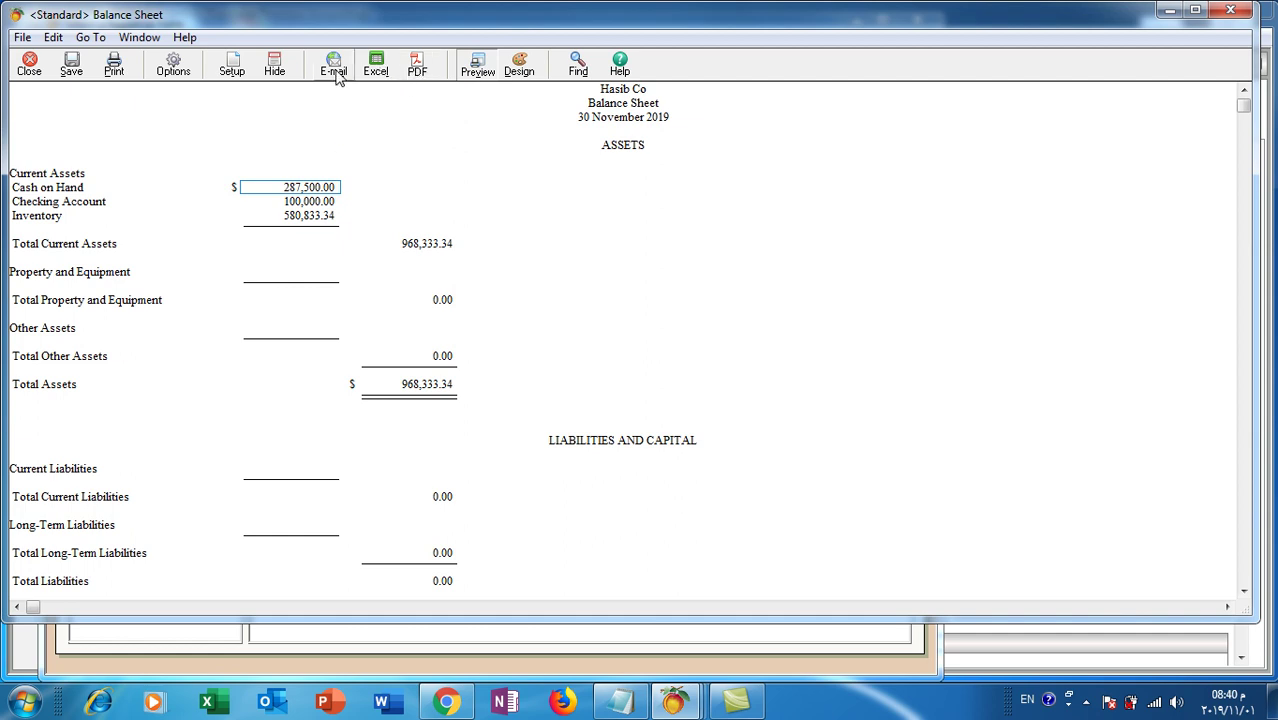
click(1231, 10)
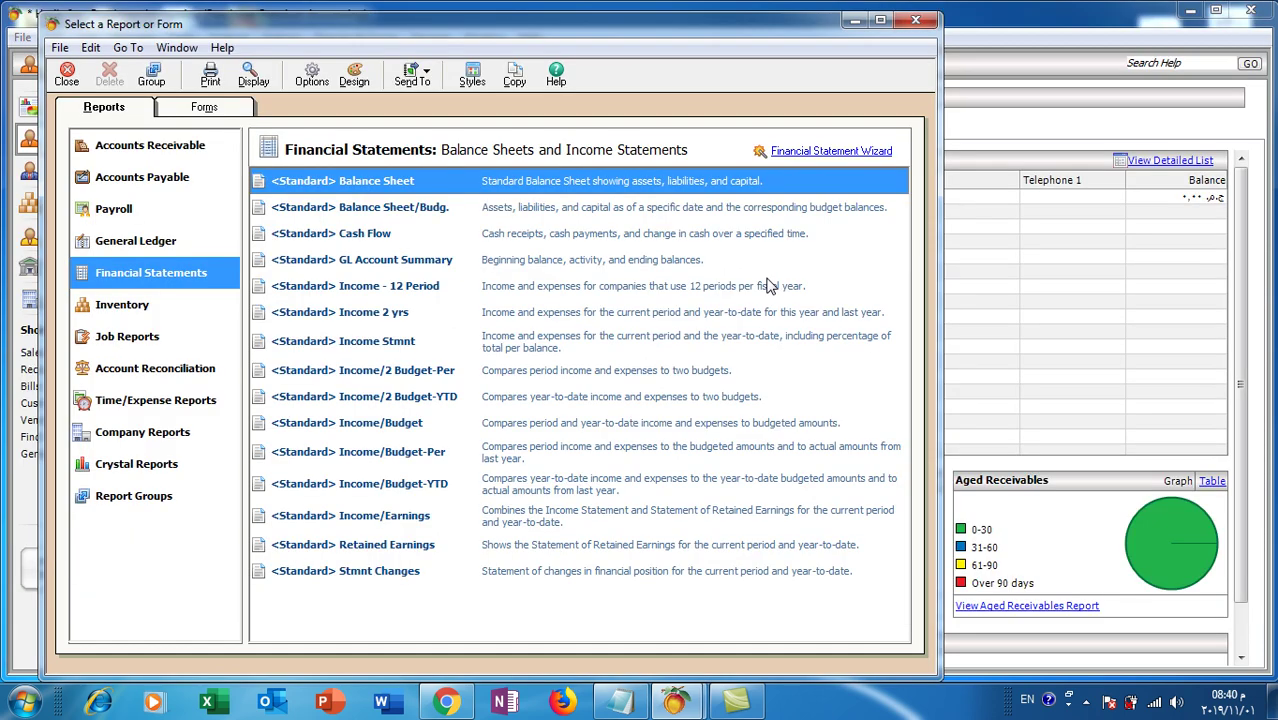
Display the standard Income Statement for the current period and check the ledger detail behind Finance Charge Income.
double_click(386, 350)
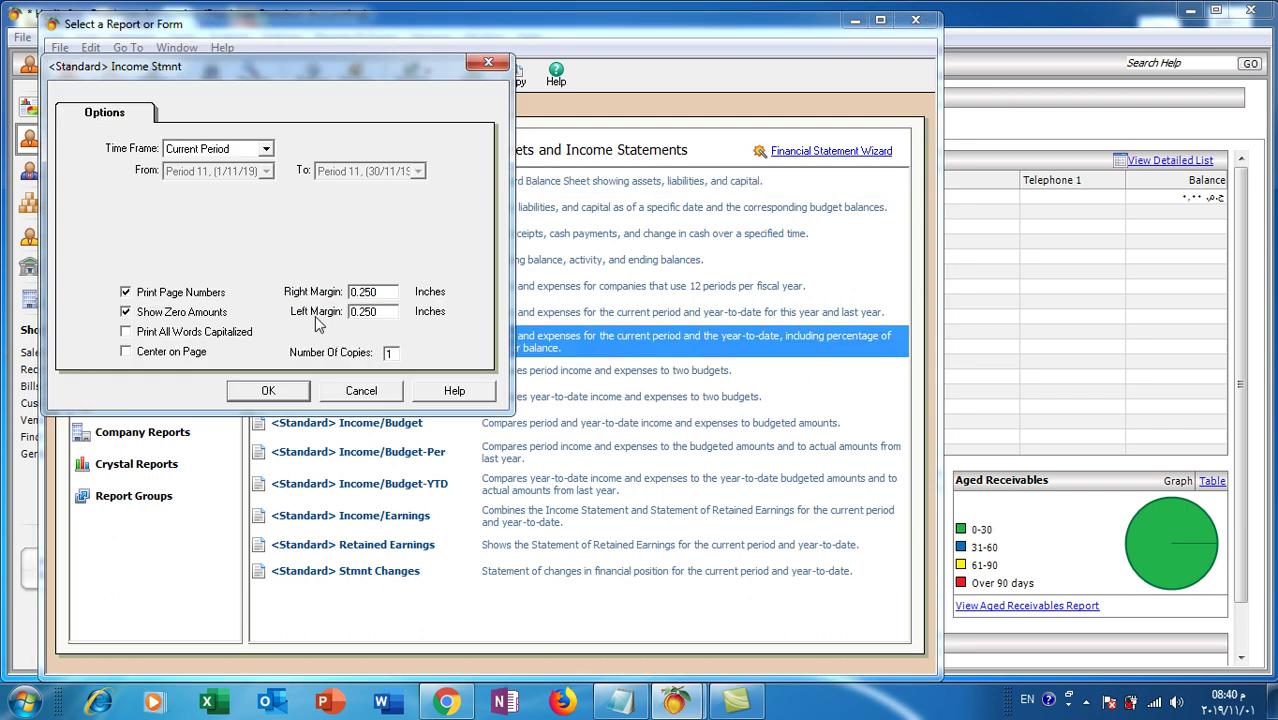
click(268, 391)
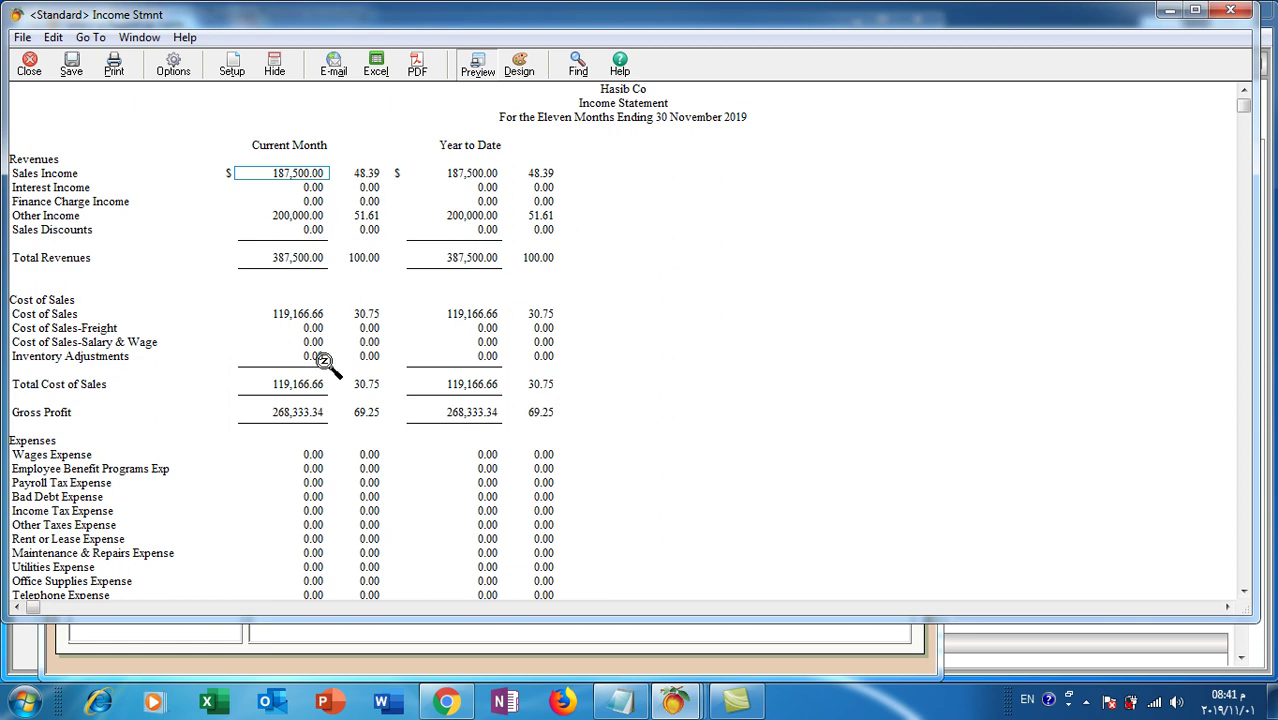
double_click(303, 199)
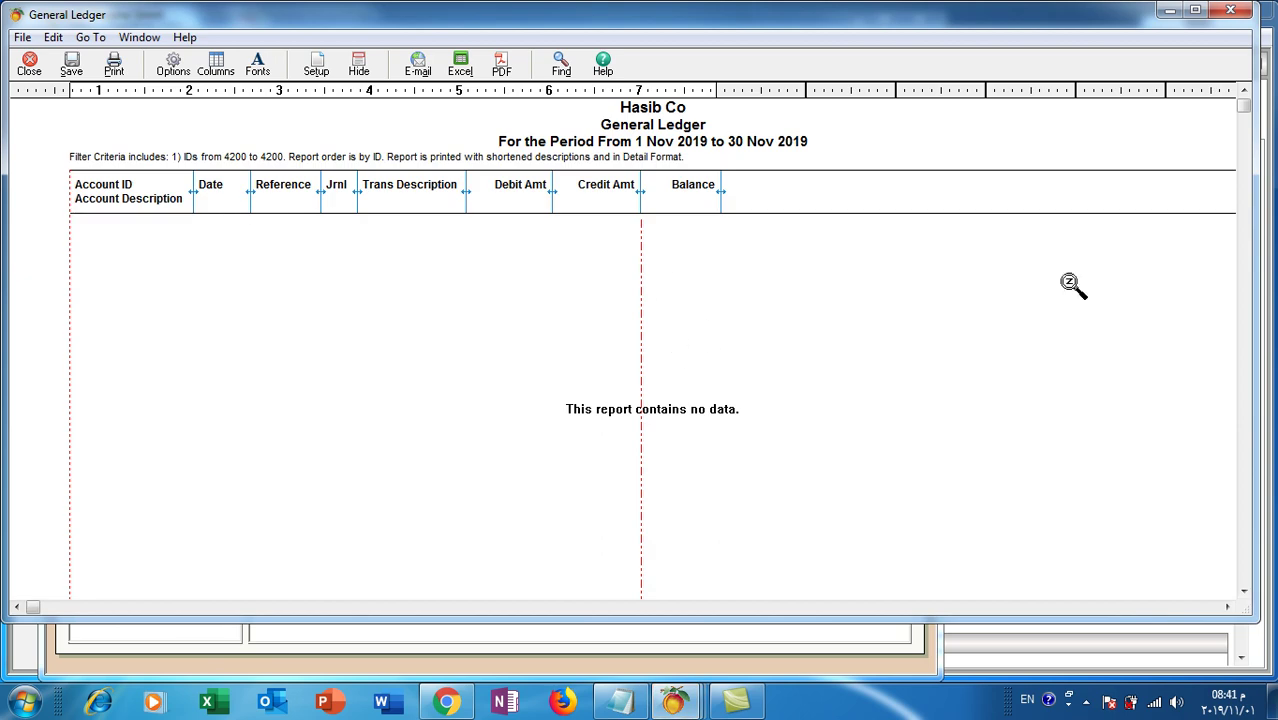
click(1230, 10)
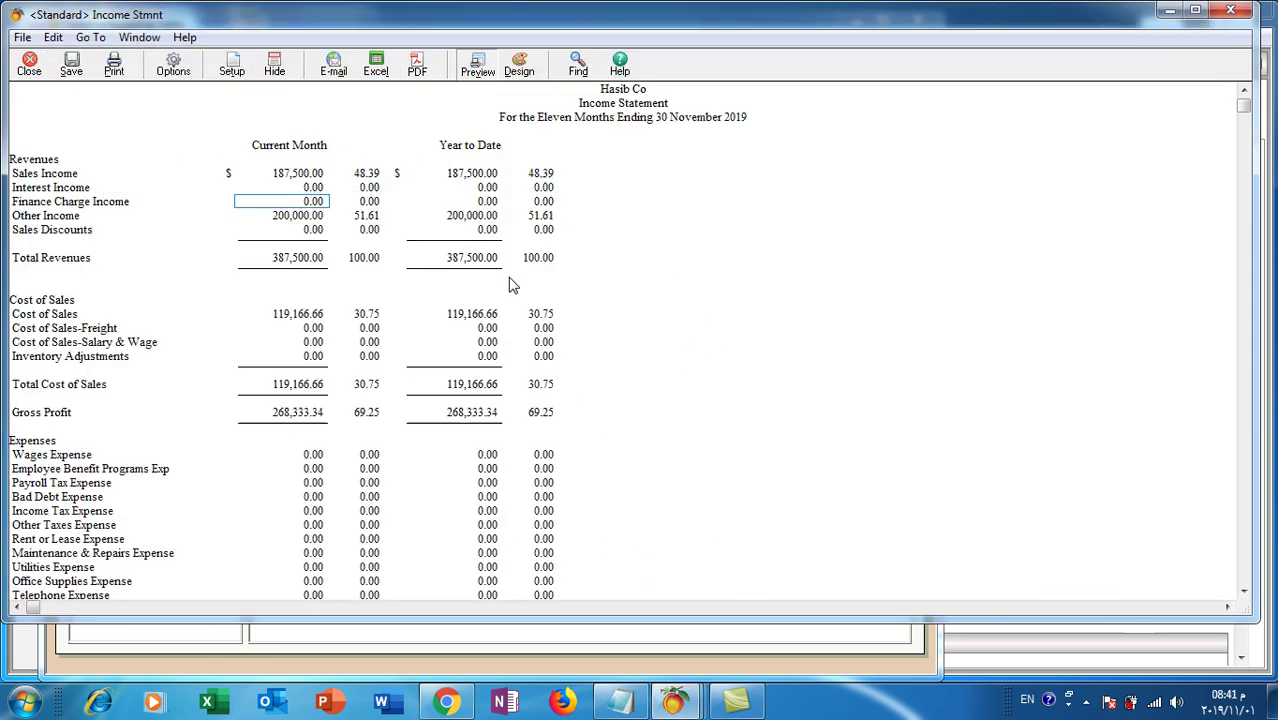
Check the general ledger detail behind Other Income for the current month, and close all report windows.
double_click(300, 216)
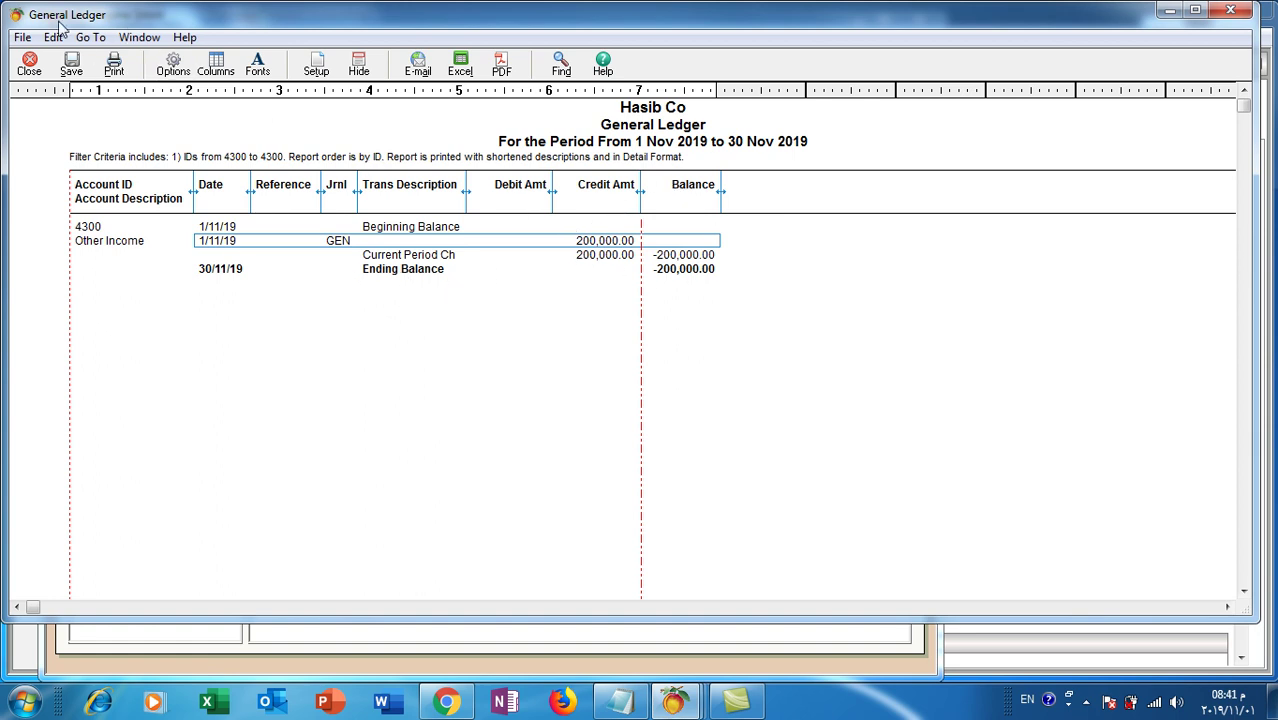
click(1230, 10)
click(1230, 11)
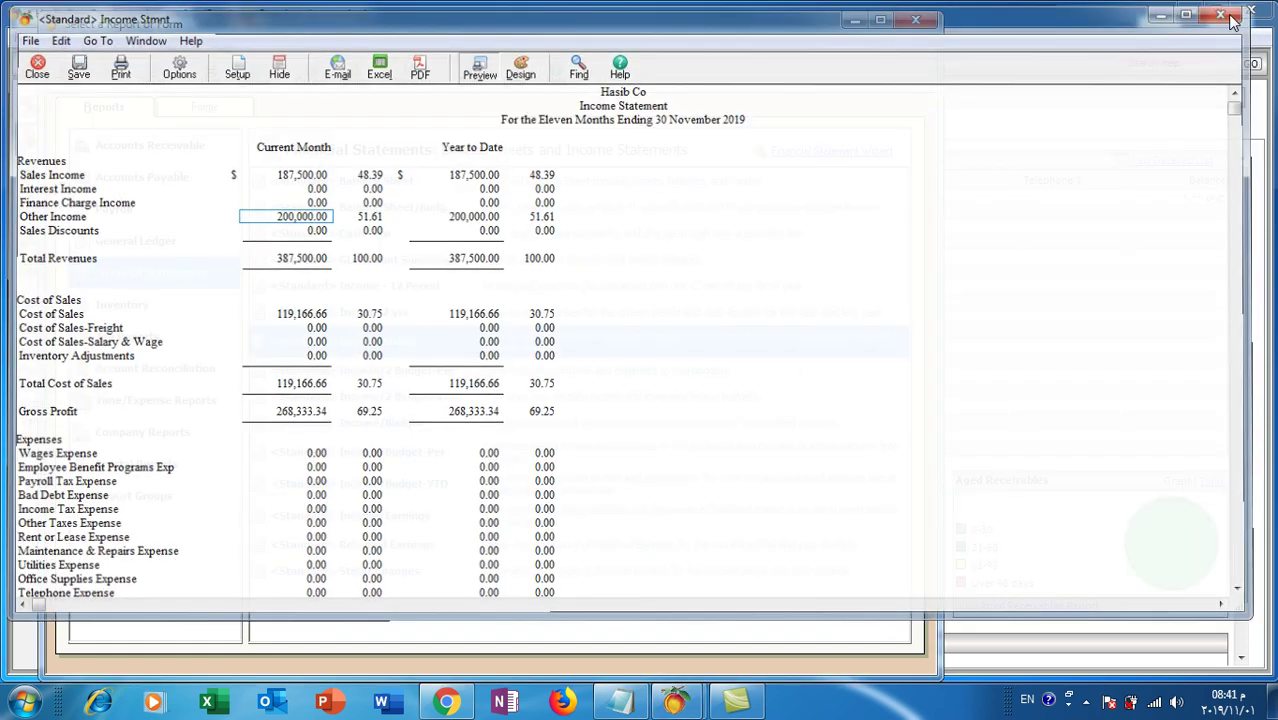
click(915, 20)
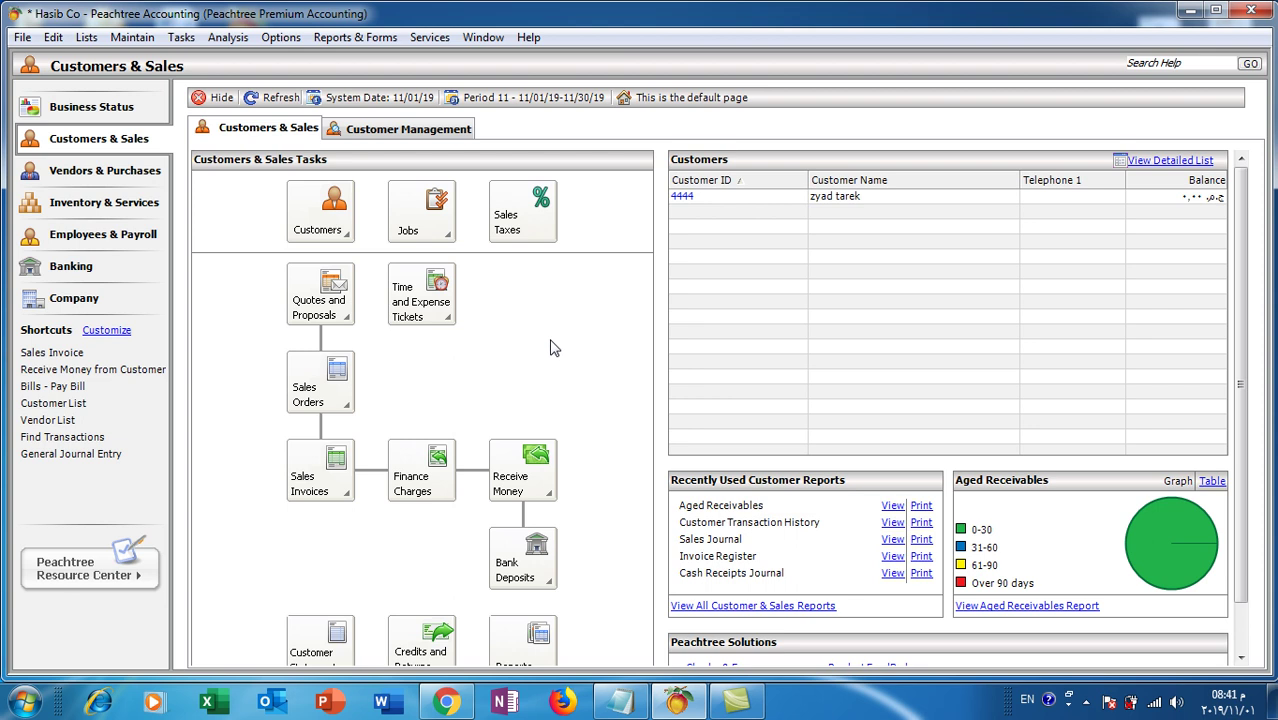